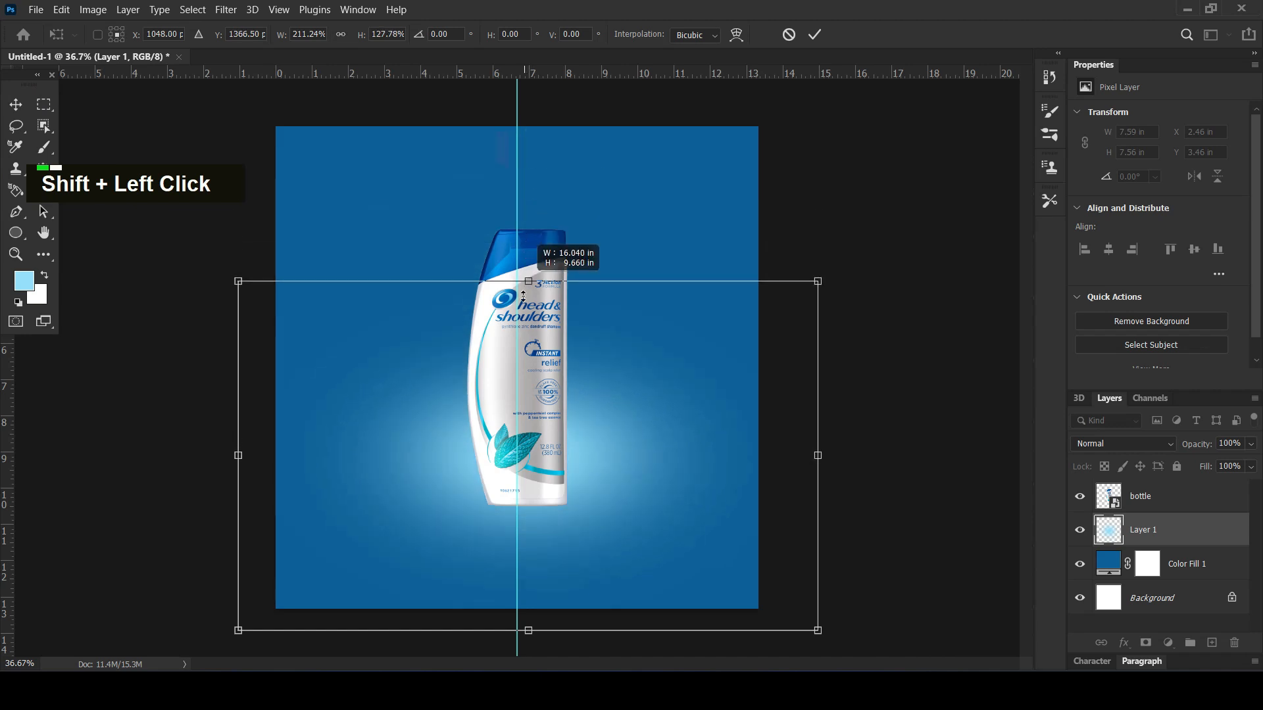
Enlarge the light-blue glow on Layer 1 to about 322.5% width and 157.7% height, centred around the bottle's lower half
{"action": "left_click_drag", "start_coordinate": [583, 485], "coordinate": [587, 449]}
{"action": "left_click_drag", "start_coordinate": [820, 310], "coordinate": [975, 235]}
{"action": "left_click_drag", "start_coordinate": [688, 436], "coordinate": [672, 424]}
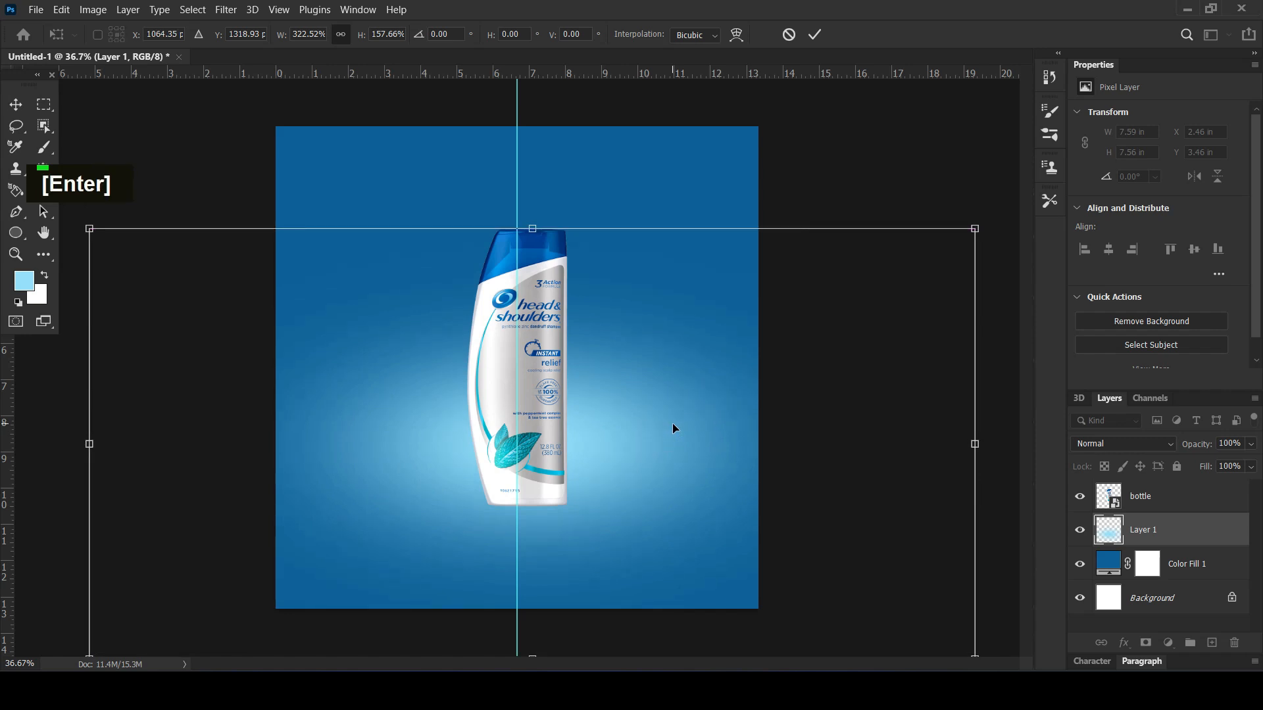
Darken the Color Fill 1 background to the deeper blue 075287
{"action": "left_click", "coordinate": [1182, 570]}
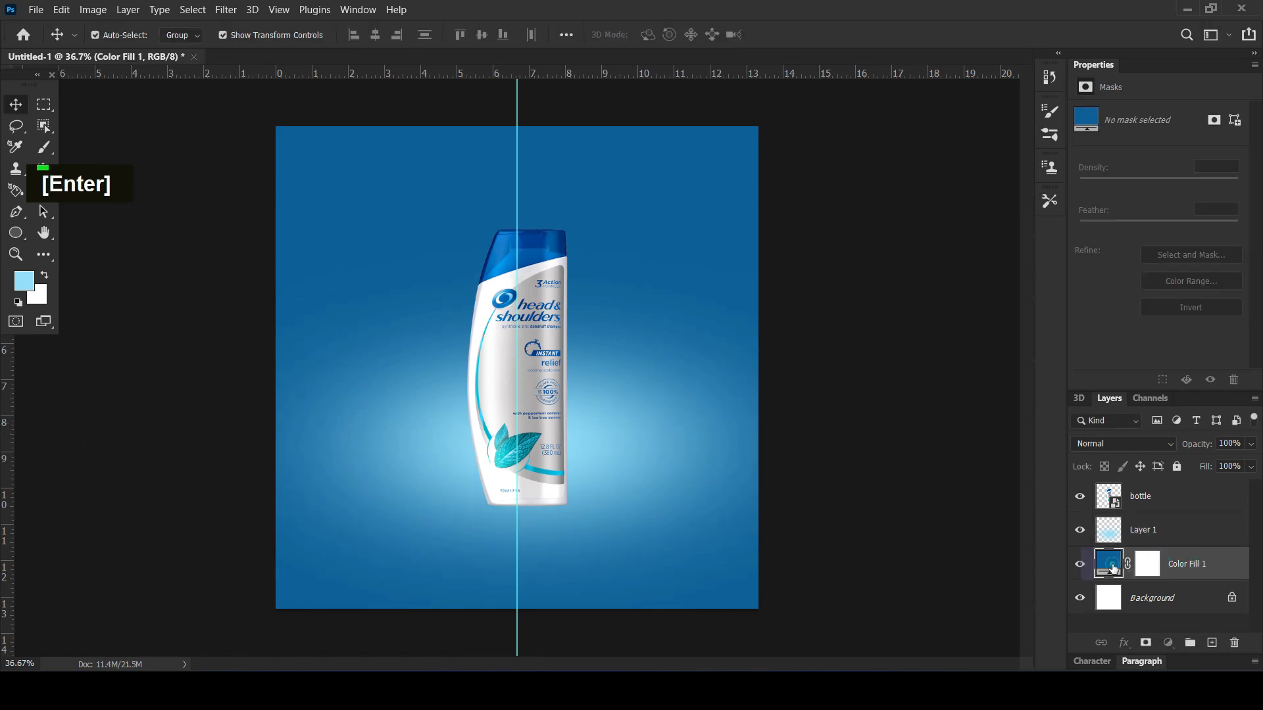
{"action": "double_click", "coordinate": [1108, 563]}
{"action": "left_click_drag", "start_coordinate": [1015, 351], "coordinate": [1023, 364]}
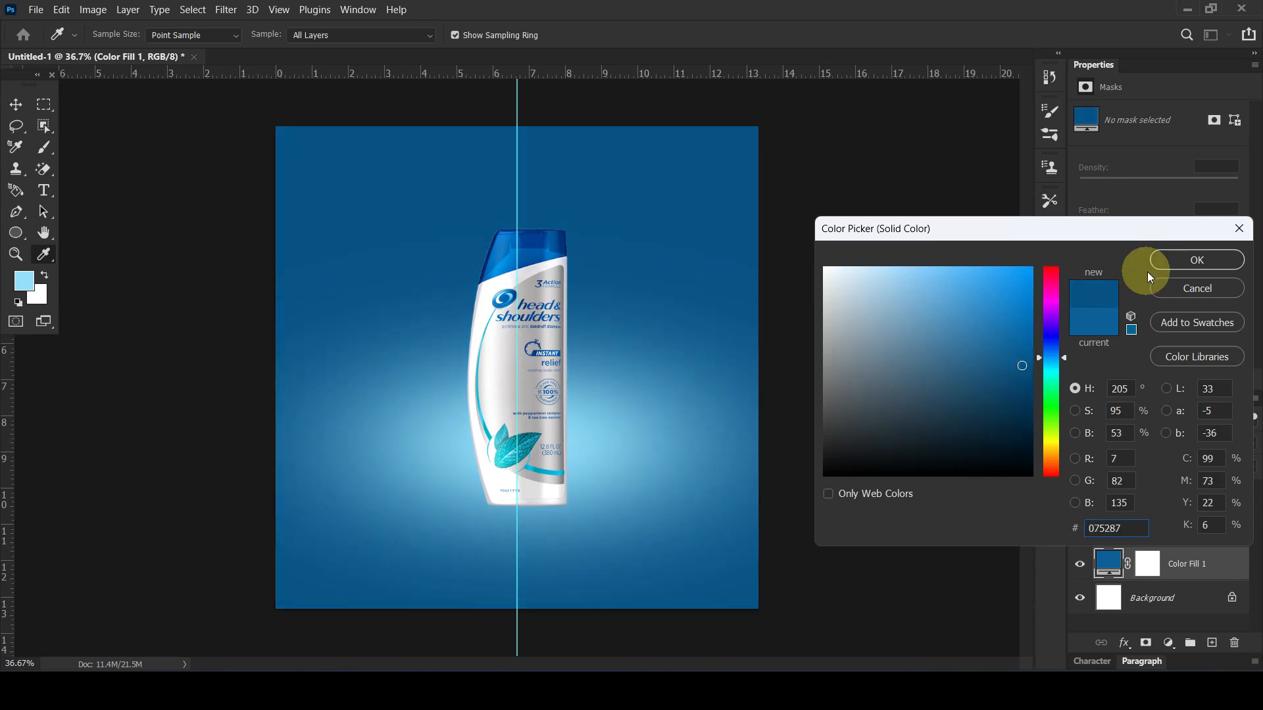
{"action": "left_click", "coordinate": [1178, 262]}
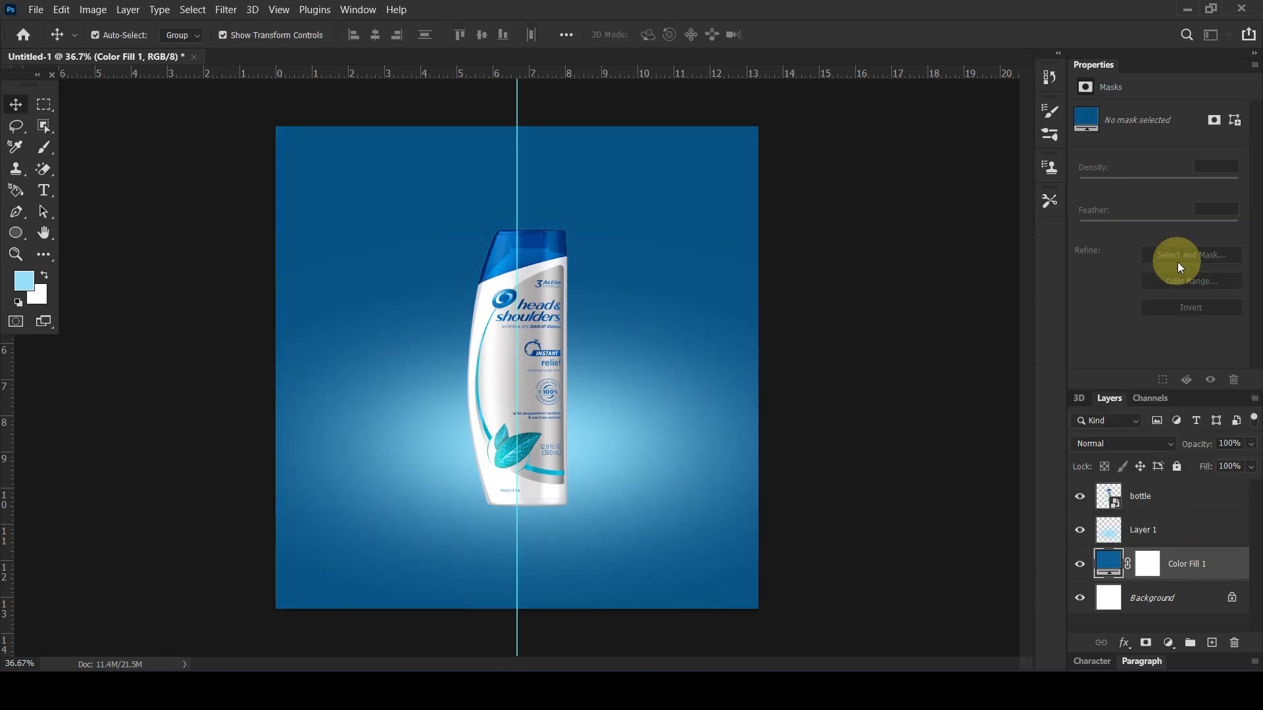
Add an empty layer directly above Color Fill 1 and swap the colours so that white is the foreground
{"action": "left_click", "coordinate": [1182, 548]}
{"action": "left_click", "coordinate": [1183, 566]}
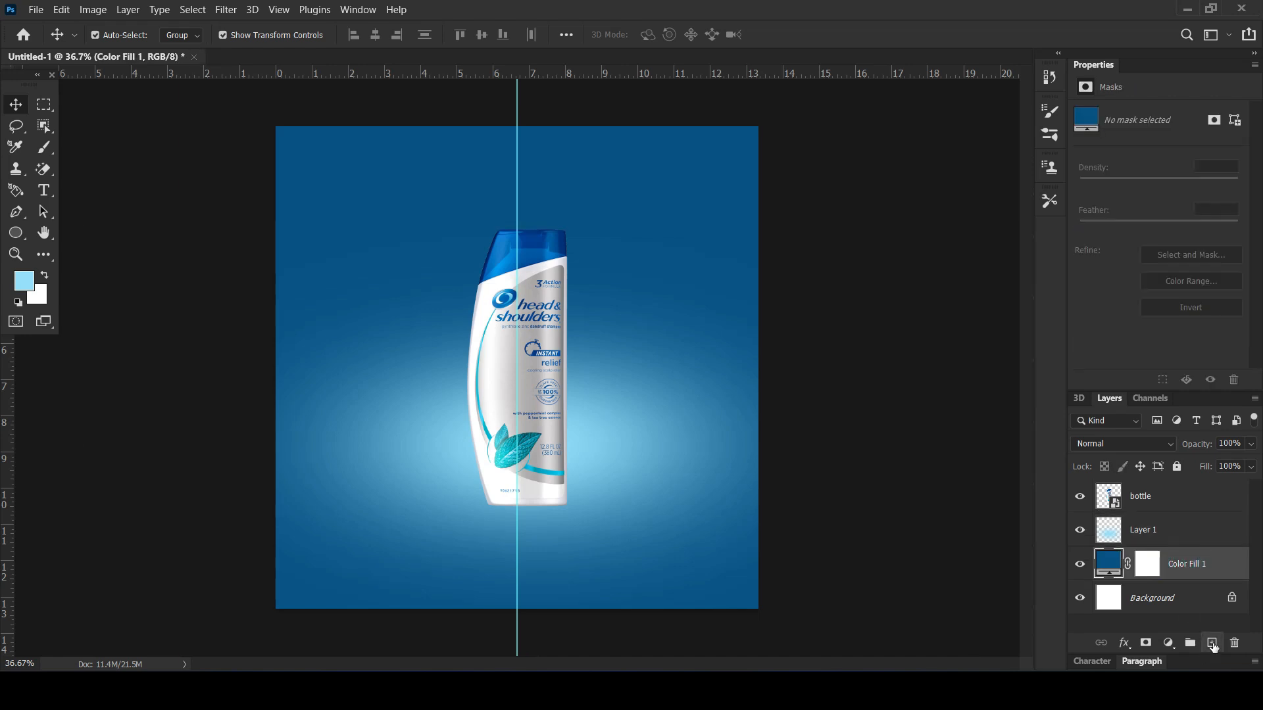
{"action": "left_click", "coordinate": [1212, 644]}
{"action": "left_click", "coordinate": [50, 274]}
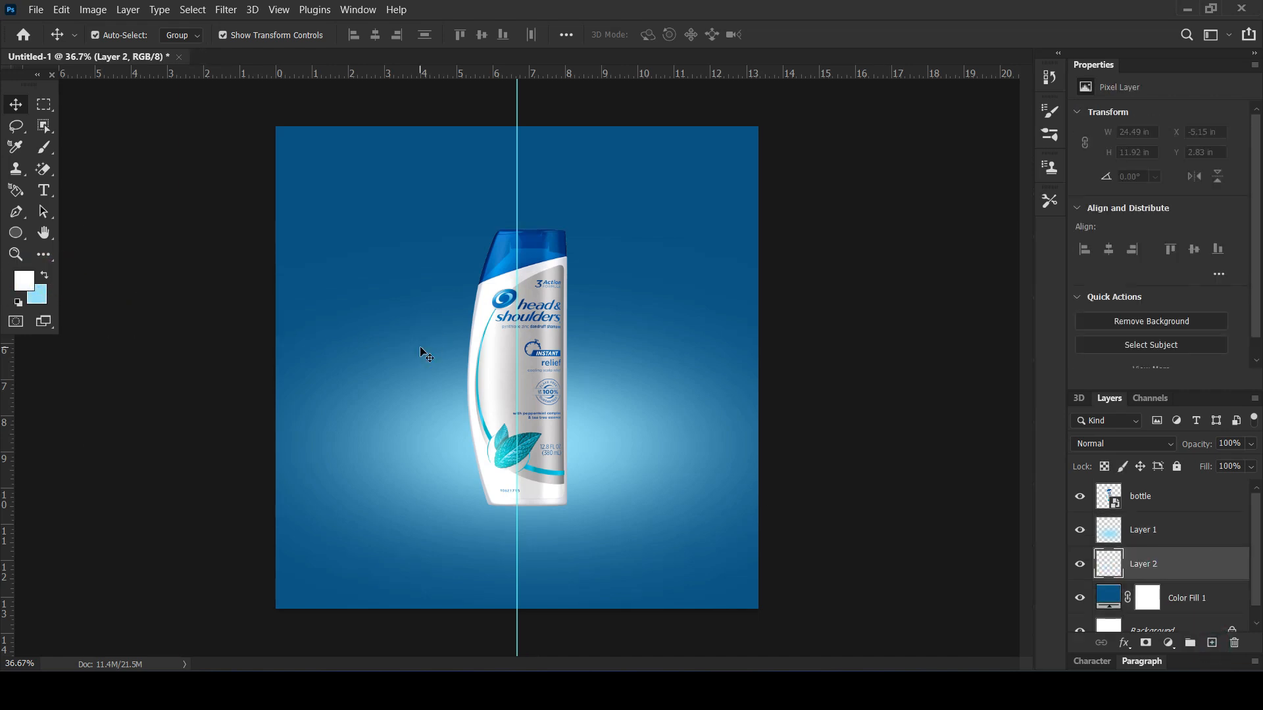
Paint soft white glow dabs around the bottle on Layer 2 with the Brush at 79% opacity and 76% flow
{"action": "left_click", "coordinate": [45, 147]}
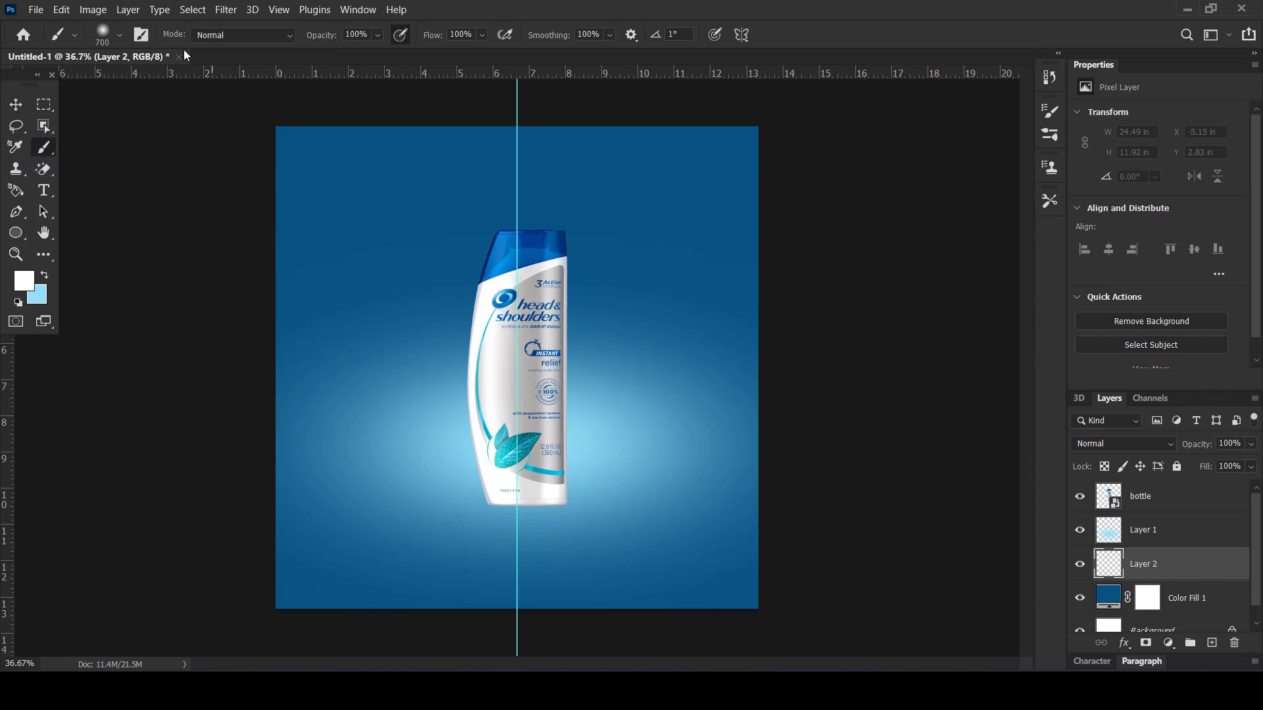
{"action": "left_click_drag", "start_coordinate": [320, 41], "coordinate": [298, 37]}
{"action": "left_click_drag", "start_coordinate": [439, 34], "coordinate": [415, 35]}
{"action": "left_click", "coordinate": [503, 402]}
{"action": "left_click", "coordinate": [511, 327]}
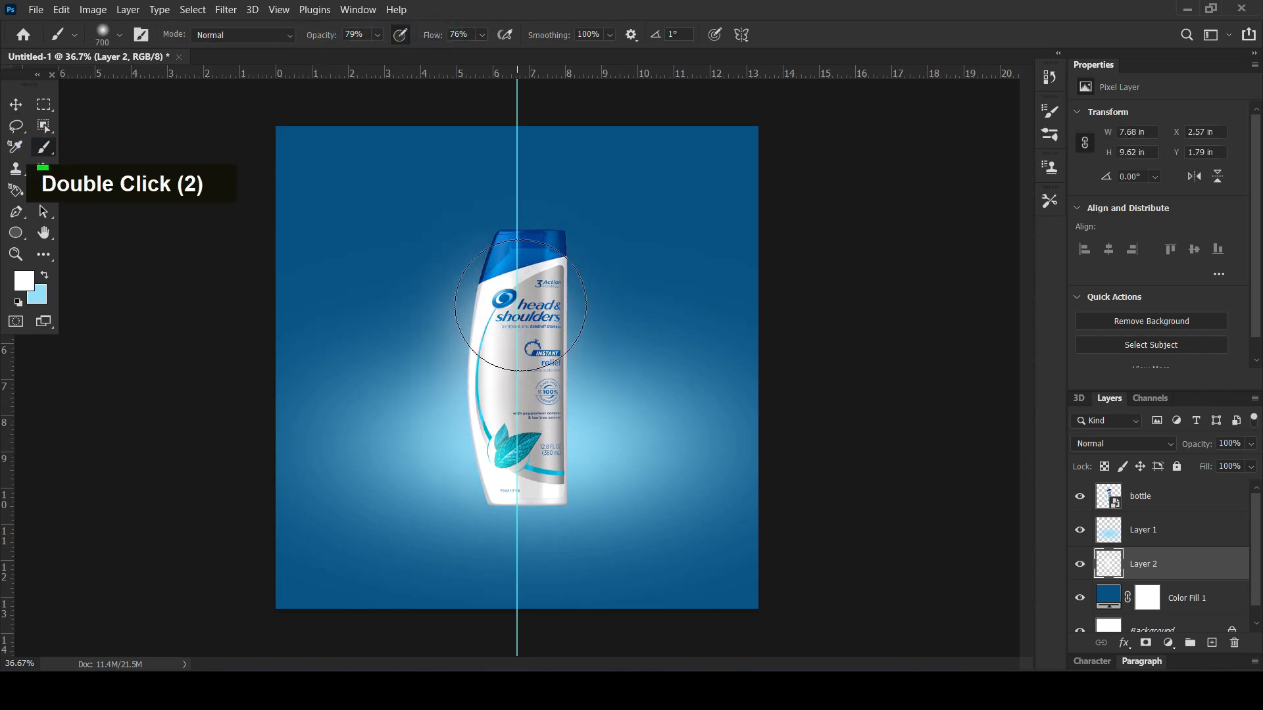
{"action": "left_click", "coordinate": [520, 287]}
{"action": "left_click", "coordinate": [547, 360]}
{"action": "left_click", "coordinate": [486, 405]}
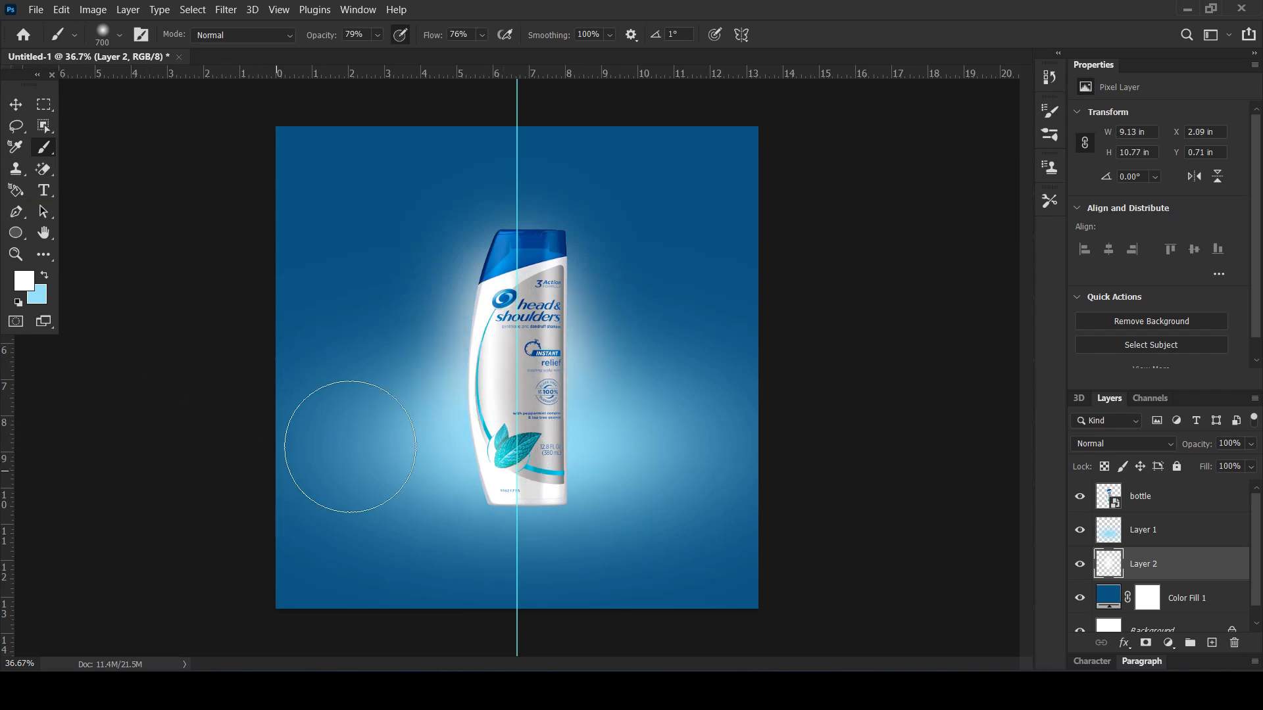
Set Layer 2's blend mode to Soft Light, comparing the result with other modes
{"action": "left_click", "coordinate": [1118, 444]}
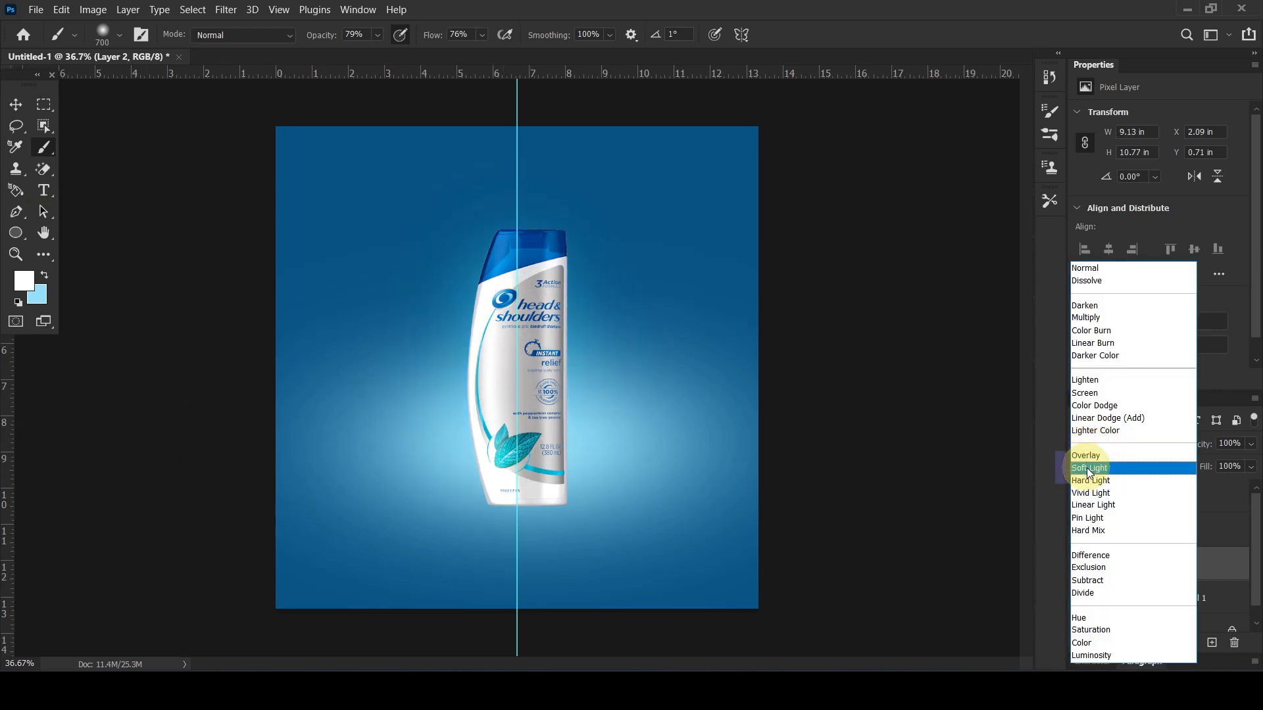
{"action": "left_click", "coordinate": [1088, 472]}
{"action": "double_click", "coordinate": [1085, 564]}
{"action": "left_click", "coordinate": [1103, 441]}
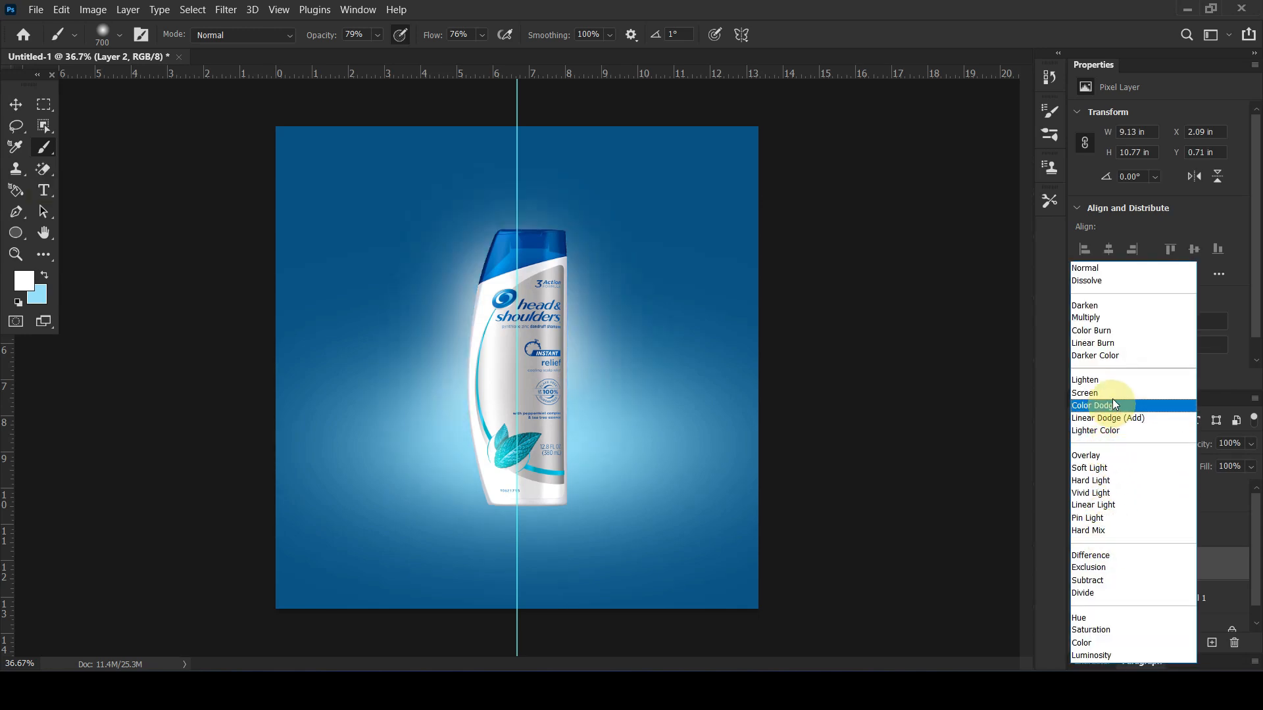
{"action": "left_click", "coordinate": [1118, 468]}
Strengthen the Soft Light glow with more white brush dabs over the bottle's middle, top and both sides
{"action": "left_click", "coordinate": [530, 358]}
{"action": "left_click", "coordinate": [552, 284]}
{"action": "left_click", "coordinate": [579, 405]}
{"action": "left_click", "coordinate": [445, 401]}
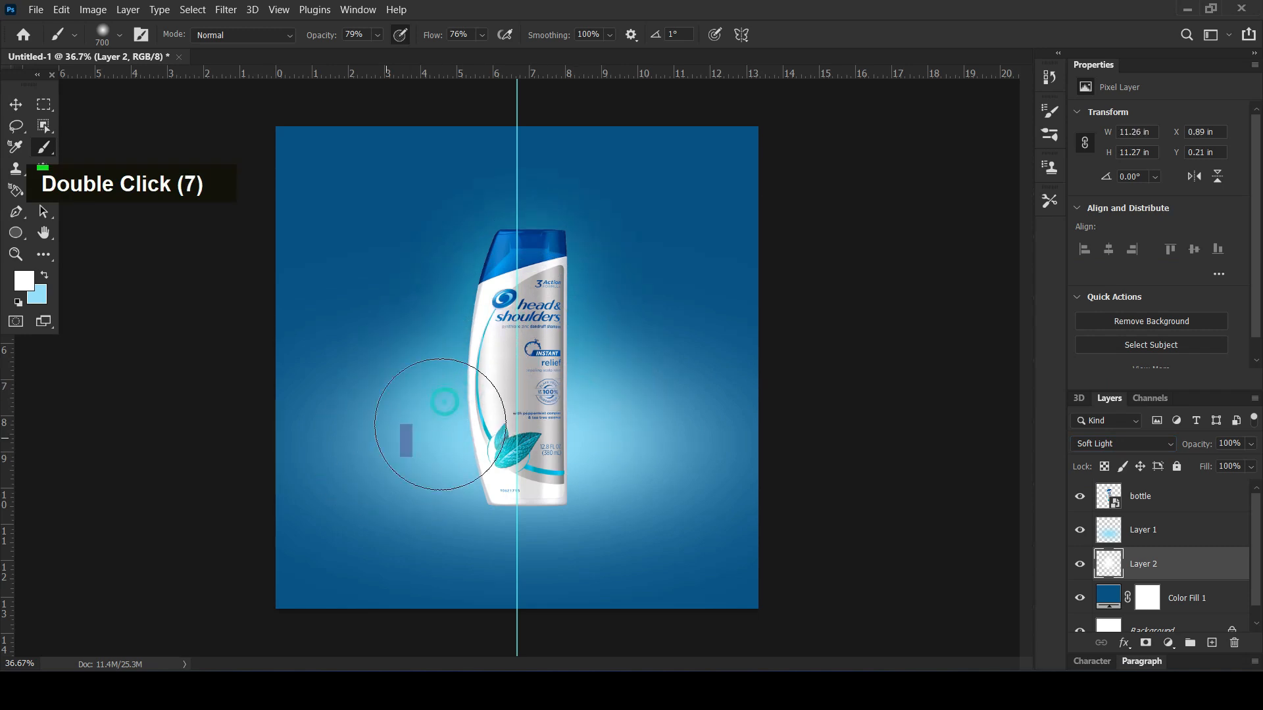
{"action": "left_click", "coordinate": [437, 425]}
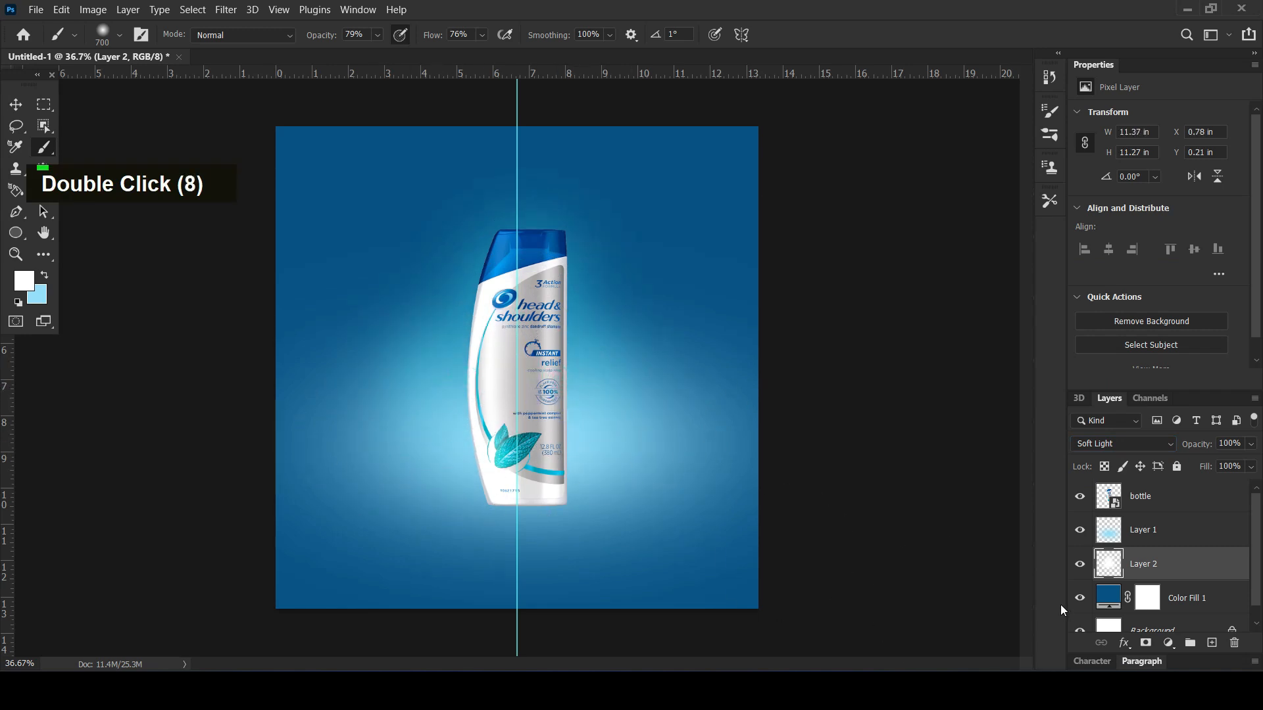
Lock Layer 2 completely and select the light-blue glow on Layer 1 with the Move tool
{"action": "left_click", "coordinate": [1177, 467]}
{"action": "left_click", "coordinate": [16, 104]}
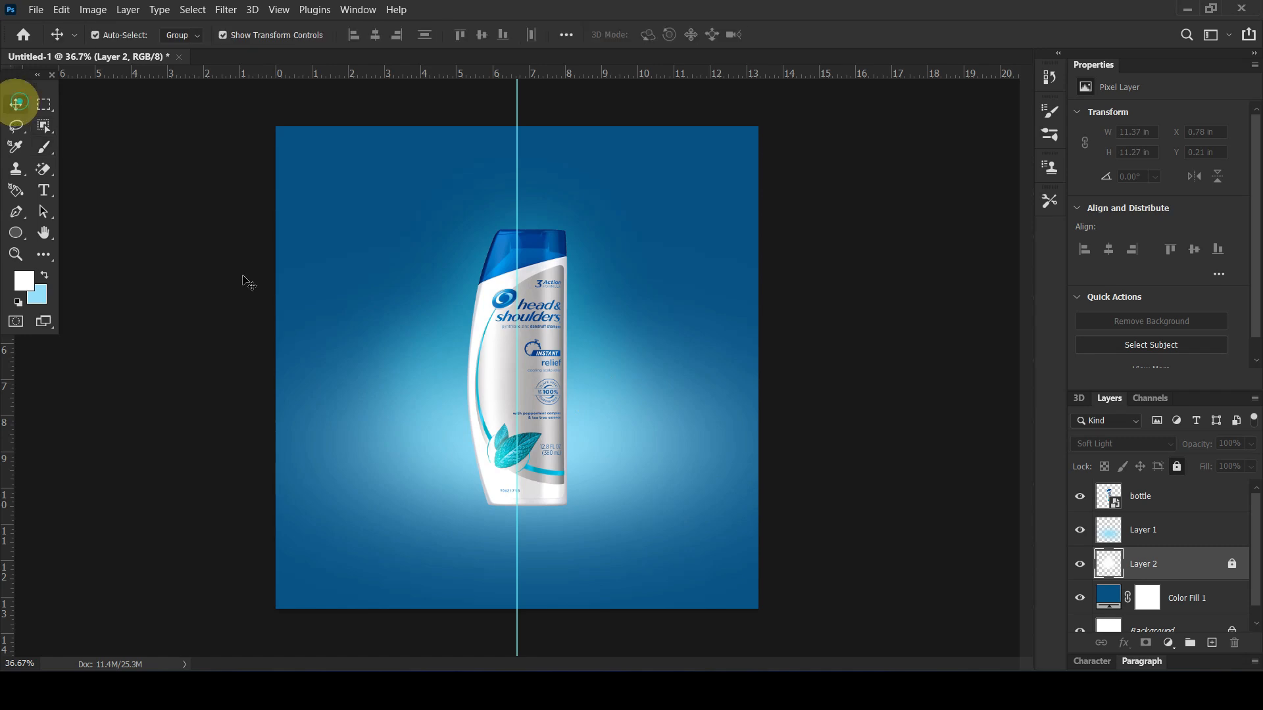
{"action": "scroll", "coordinate": [1158, 526], "scroll_direction": "up", "scroll_amount": 9}
{"action": "left_click", "coordinate": [1158, 498]}
{"action": "left_click", "coordinate": [945, 457]}
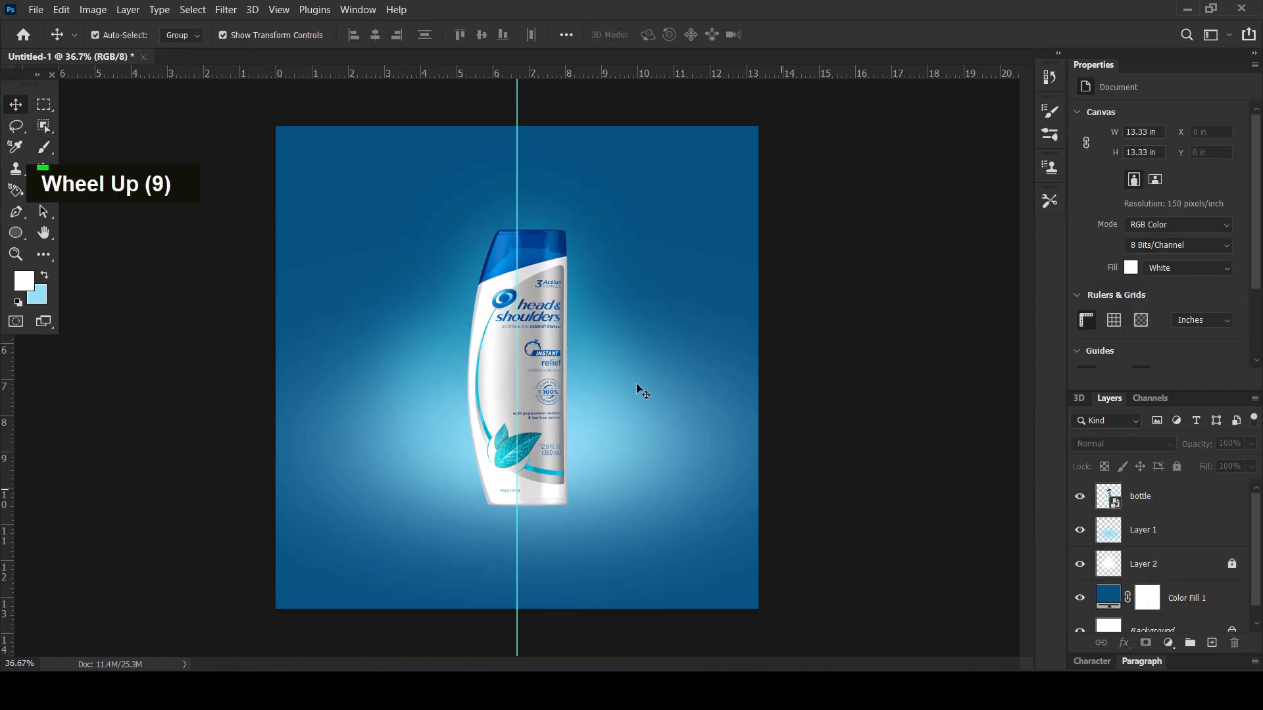
{"action": "left_click", "coordinate": [628, 448]}
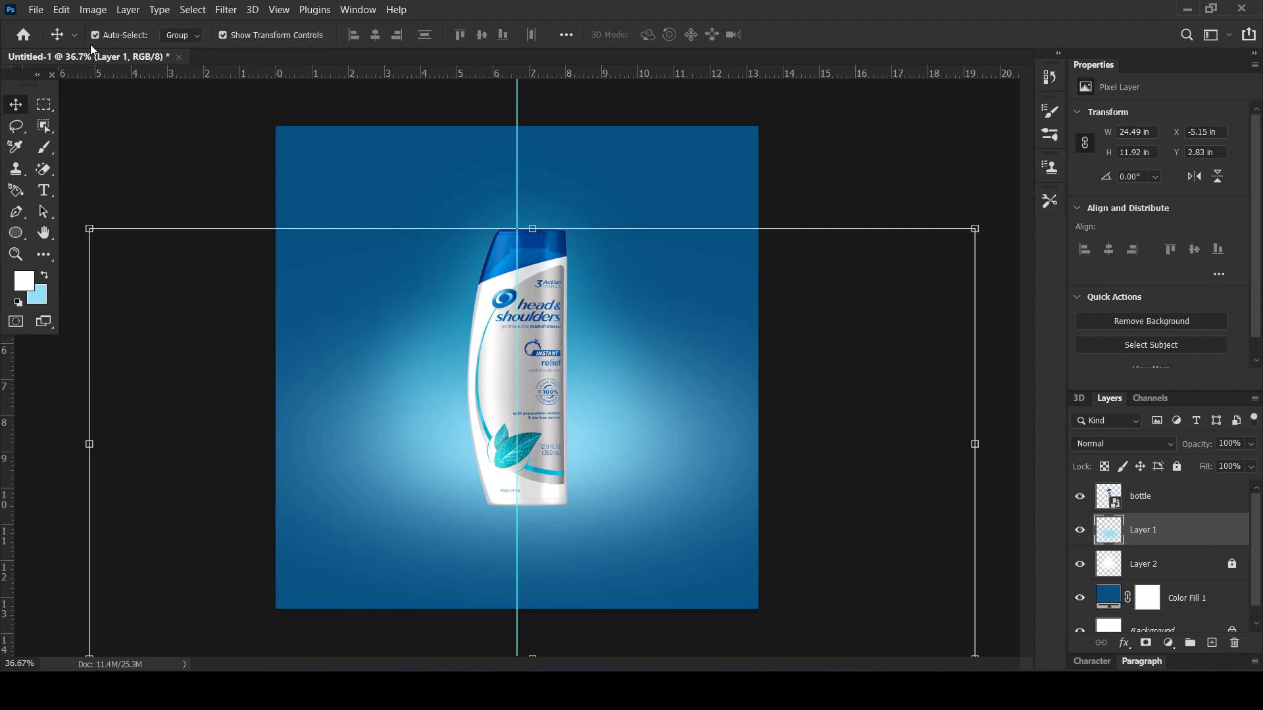
Create a new 2000 x 2000 pixel document at 150 pixels/inch in RGB Color with a white background
{"action": "left_click", "coordinate": [36, 9]}
{"action": "left_click", "coordinate": [40, 21]}
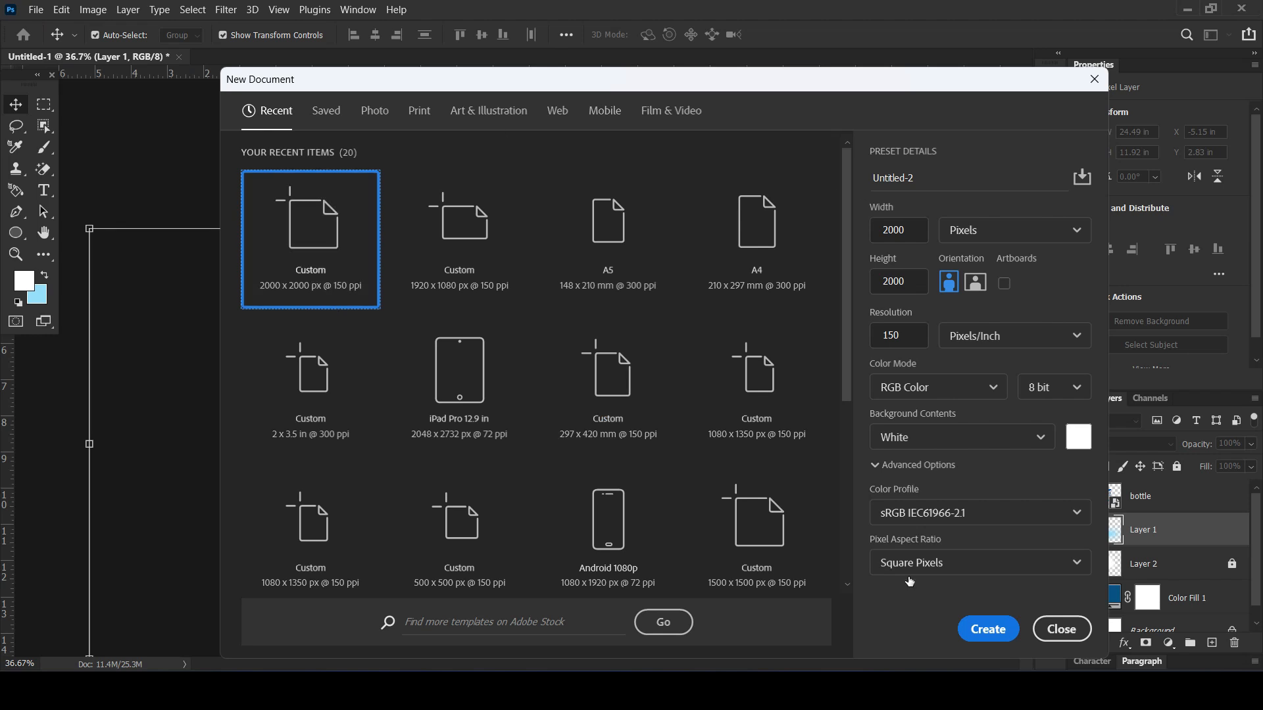
{"action": "left_click", "coordinate": [990, 628]}
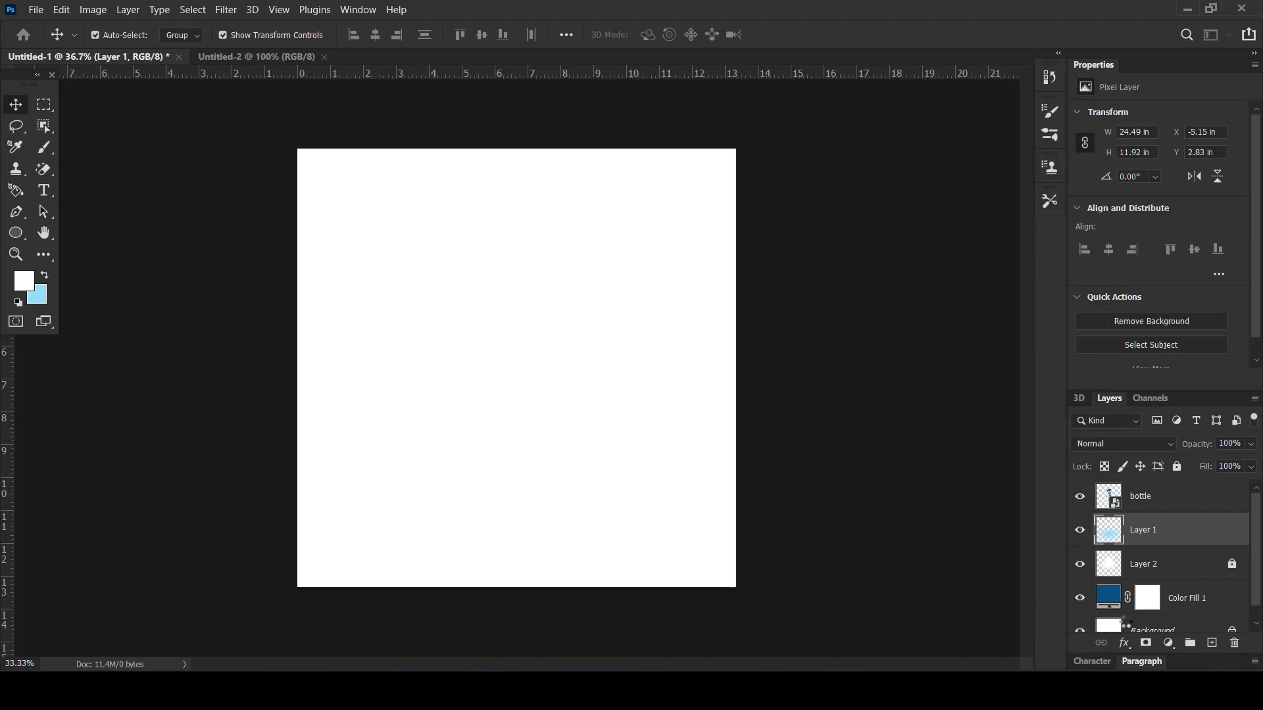
Add a Solid Color fill layer in black (000000) to the new document
{"action": "left_click", "coordinate": [1168, 642]}
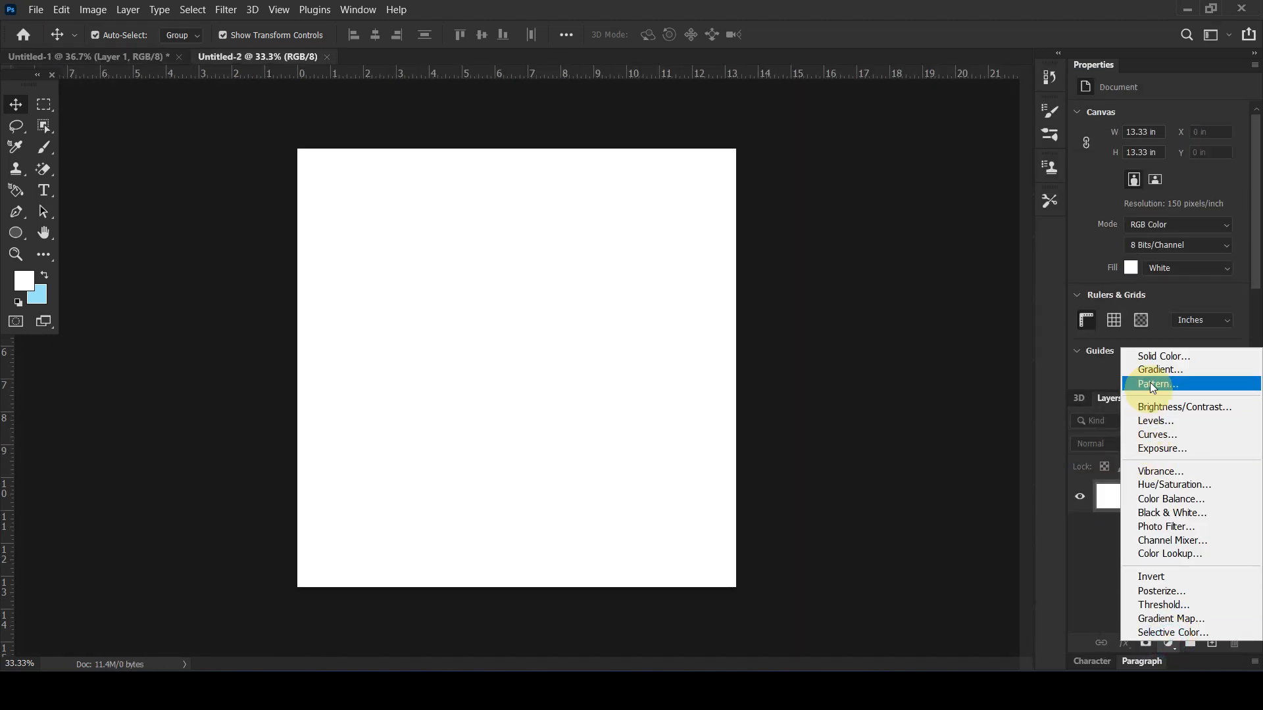
{"action": "left_click", "coordinate": [1152, 359]}
{"action": "left_click", "coordinate": [889, 439]}
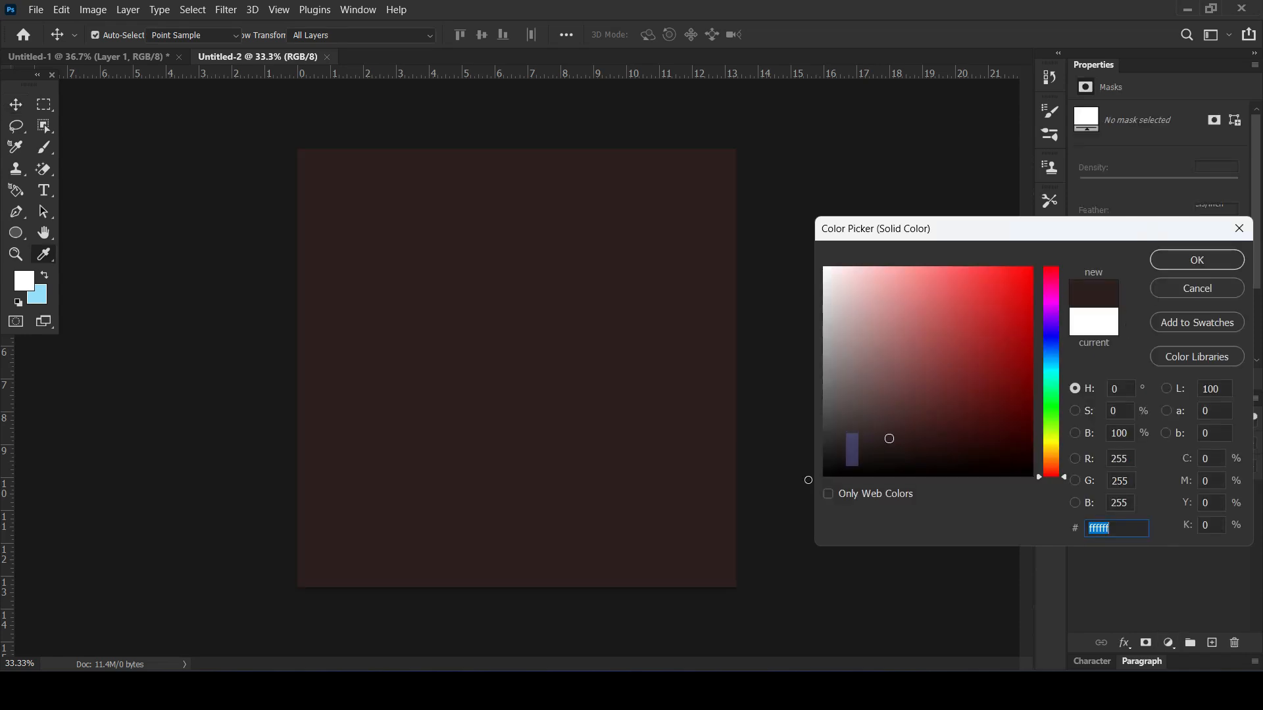
{"action": "left_click_drag", "start_coordinate": [890, 439], "coordinate": [809, 480]}
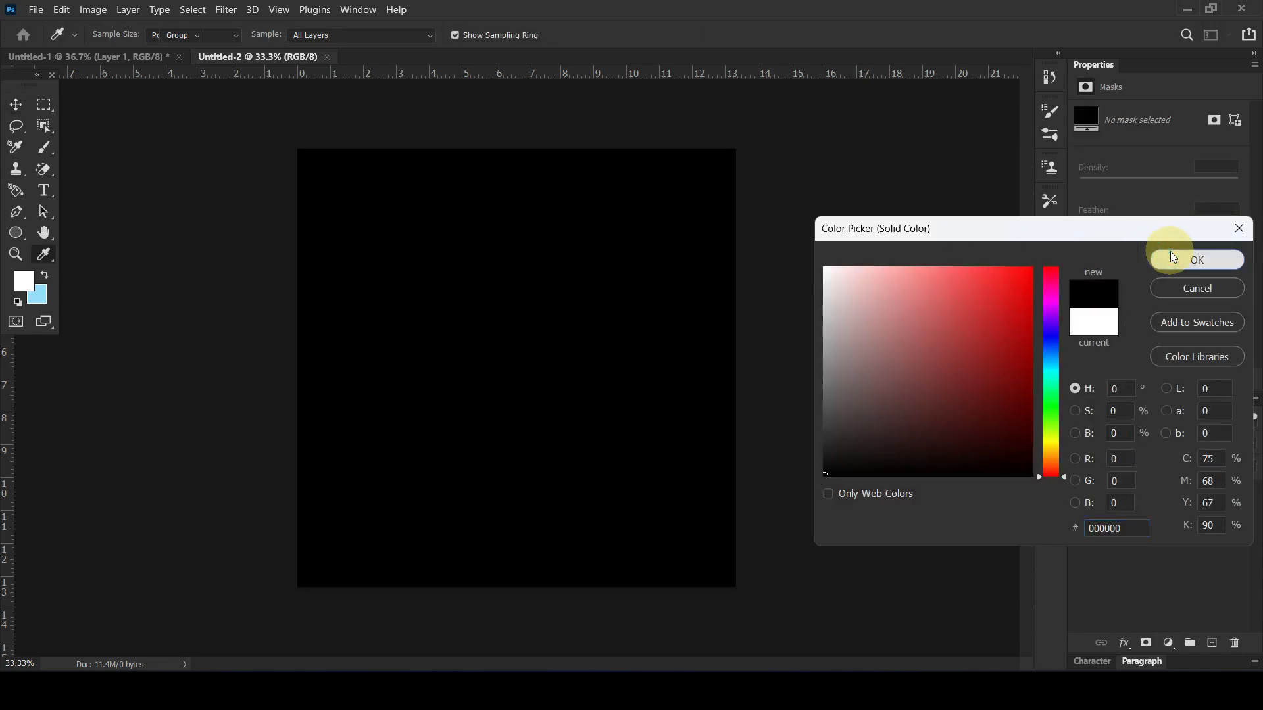
{"action": "left_click", "coordinate": [1173, 258]}
Render a Lens Flare at the centre of the black fill, with 125% brightness and the 50-300mm Zoom lens type
{"action": "left_click", "coordinate": [227, 11]}
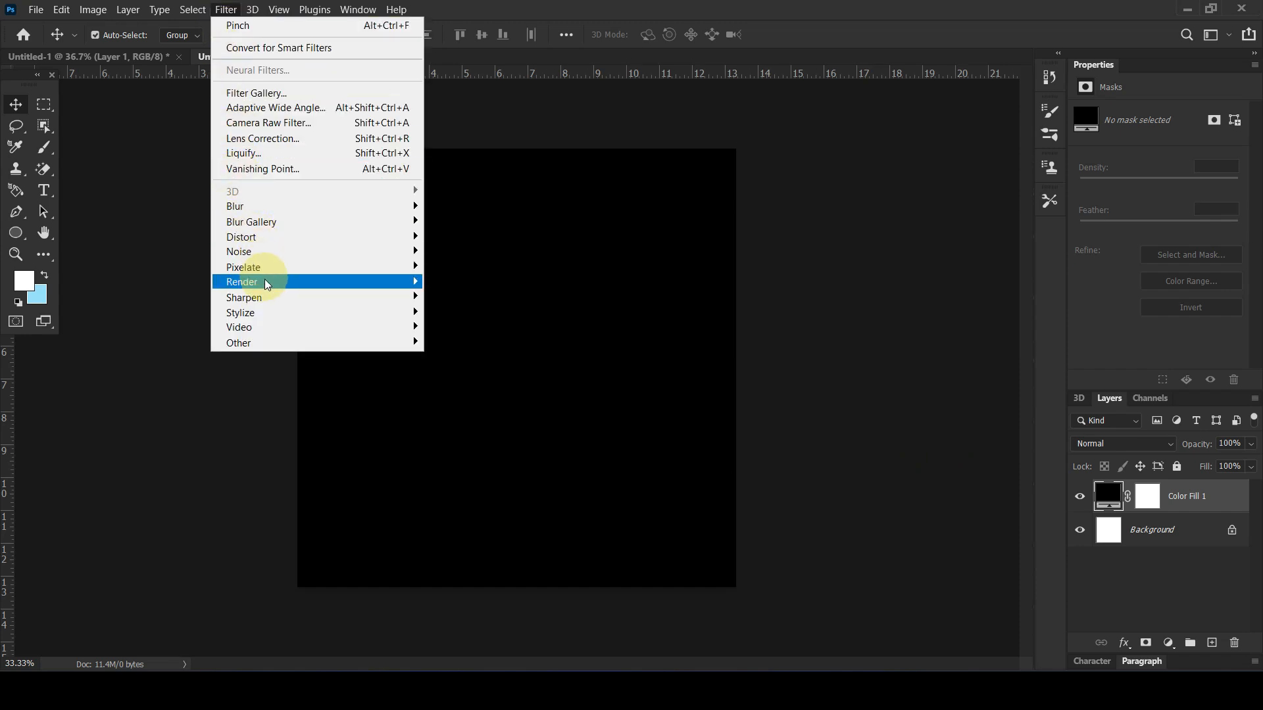
{"action": "mouse_move", "coordinate": [260, 281]}
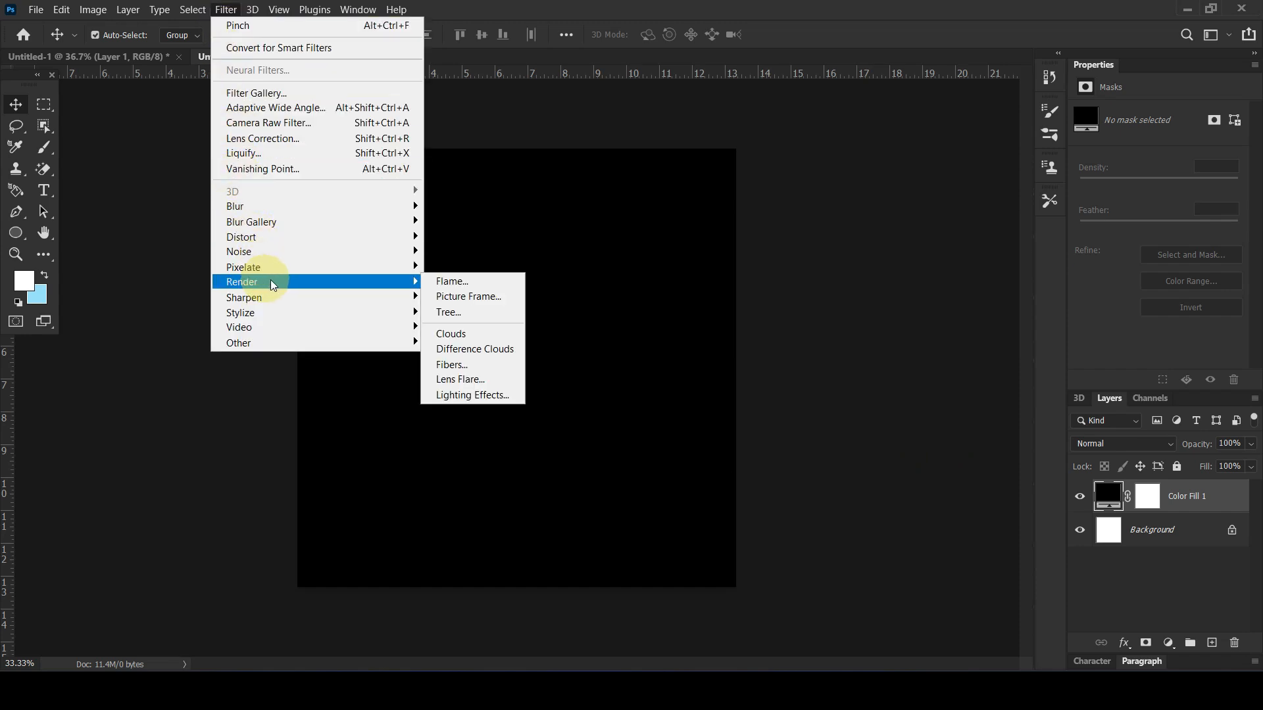
{"action": "left_click", "coordinate": [465, 380]}
{"action": "left_click", "coordinate": [560, 267]}
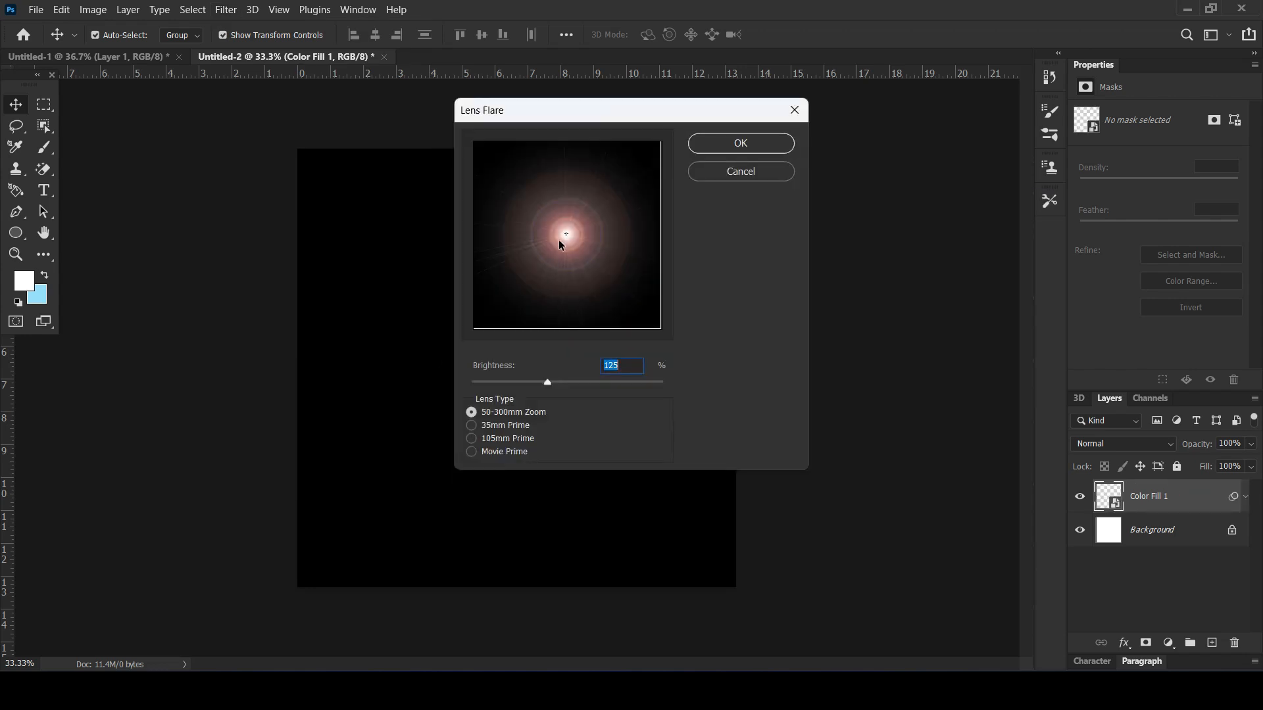
{"action": "left_click_drag", "start_coordinate": [566, 231], "coordinate": [565, 234]}
{"action": "type", "text": "125"}
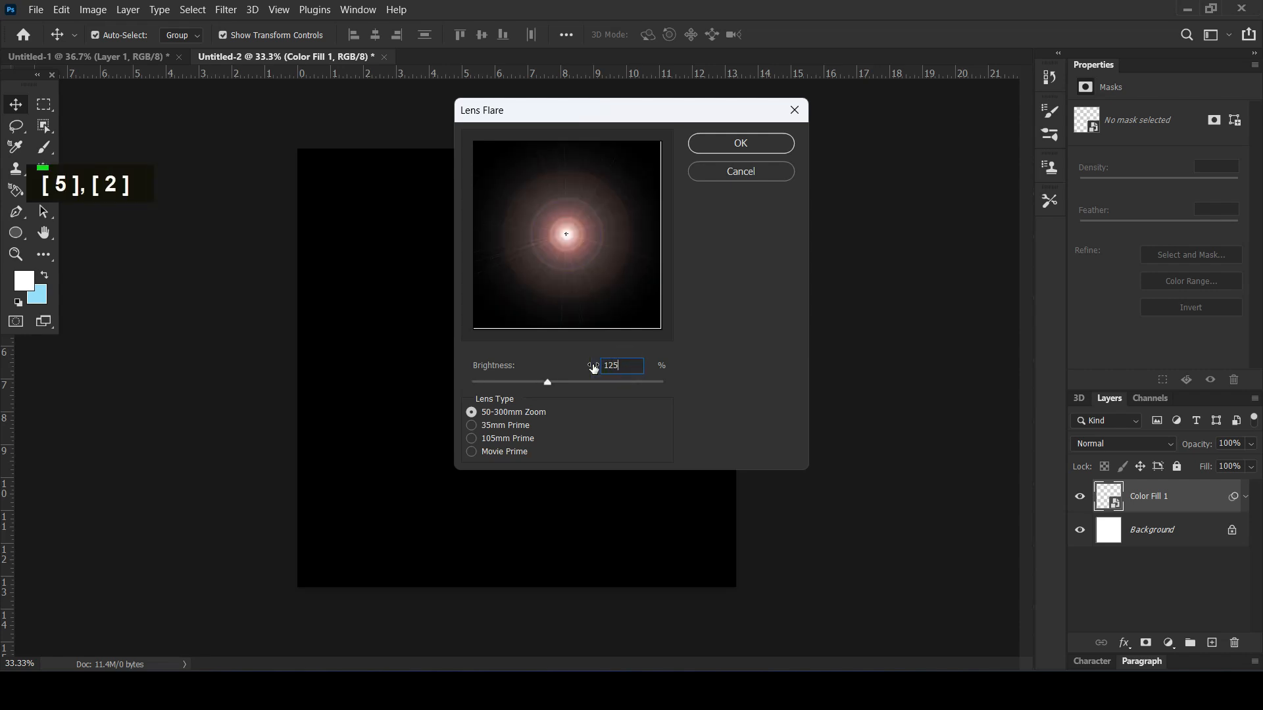
{"action": "left_click", "coordinate": [723, 141]}
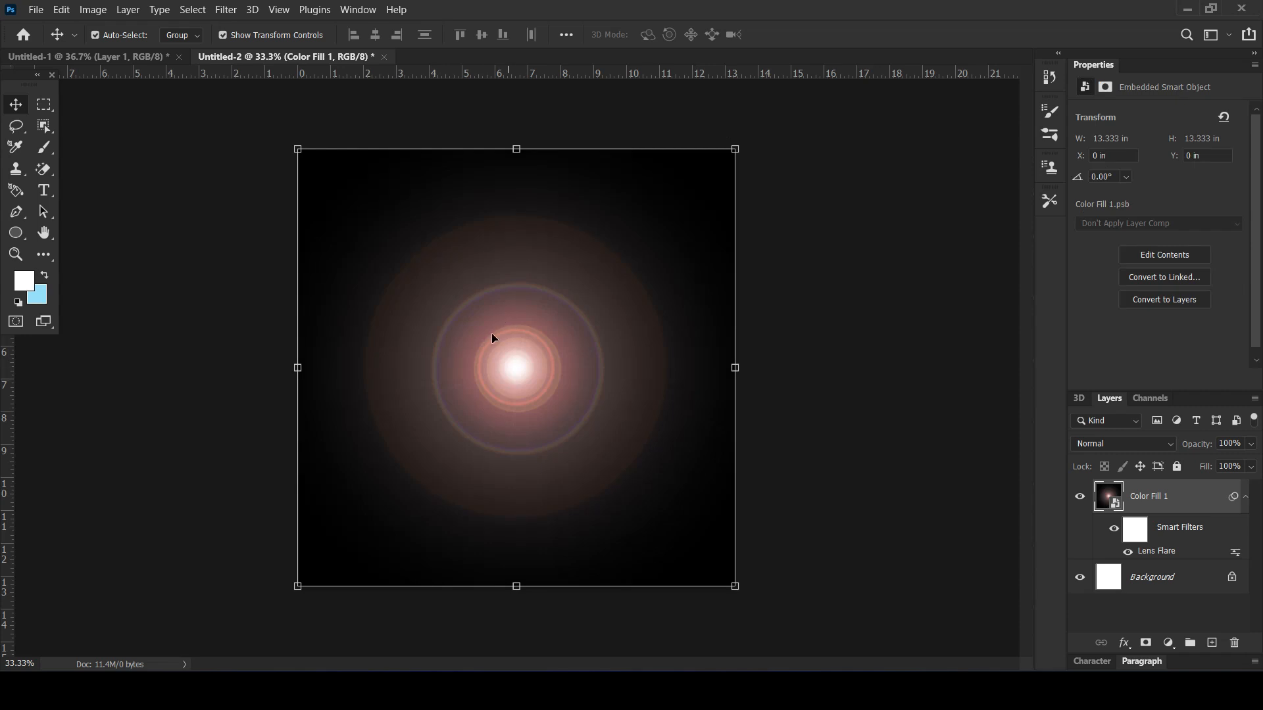
Distort the flare with the ZigZag filter, using amount -100, 10 ridges and the Pond Ripples style
{"action": "left_click", "coordinate": [234, 8]}
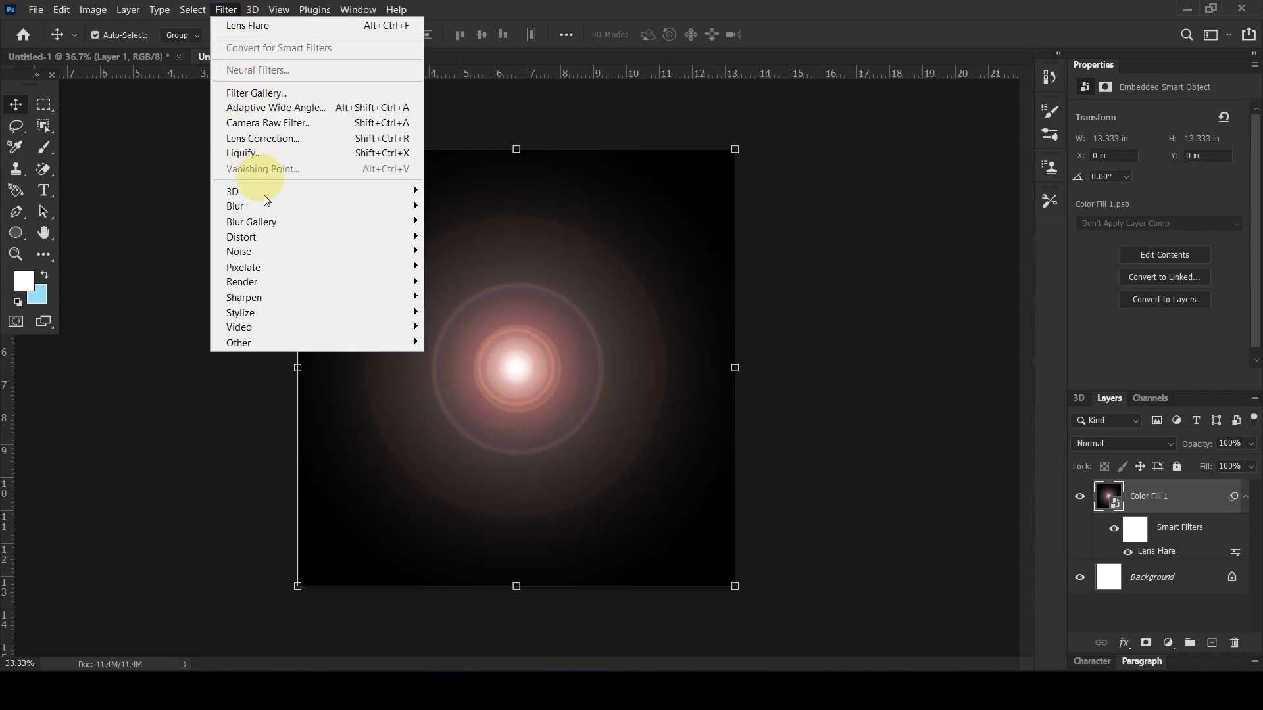
{"action": "mouse_move", "coordinate": [283, 237]}
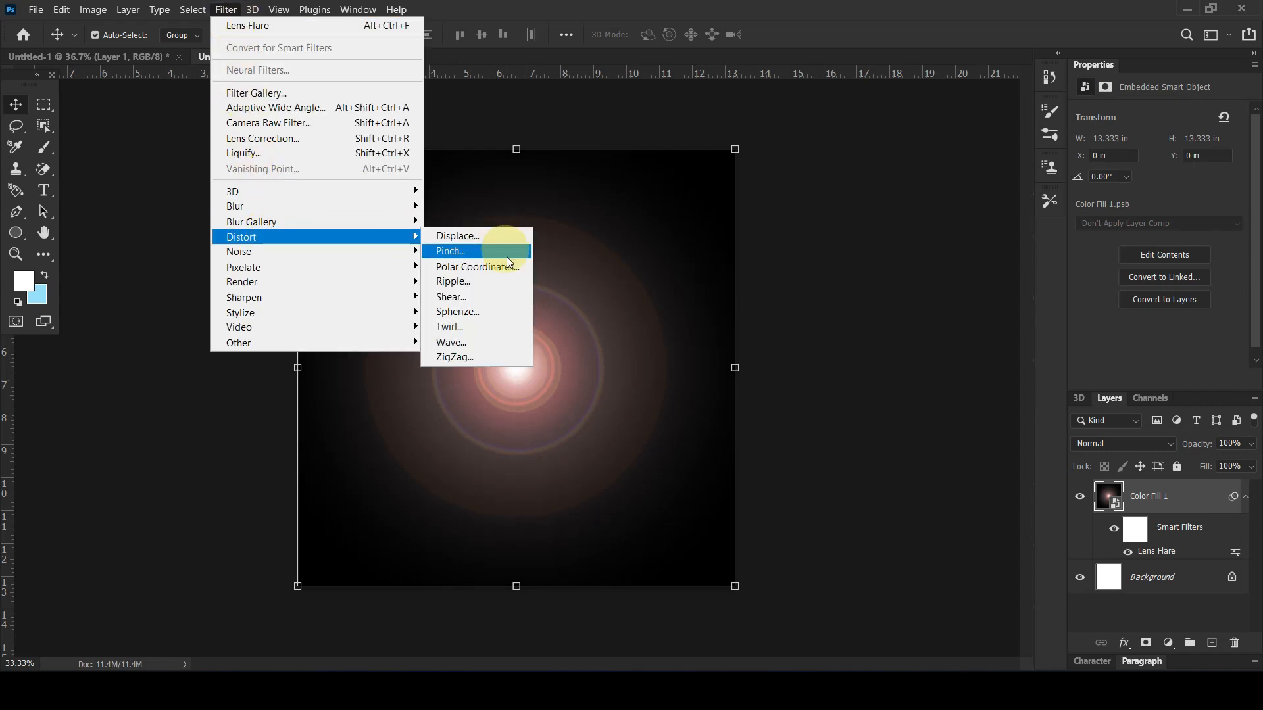
{"action": "left_click", "coordinate": [466, 354]}
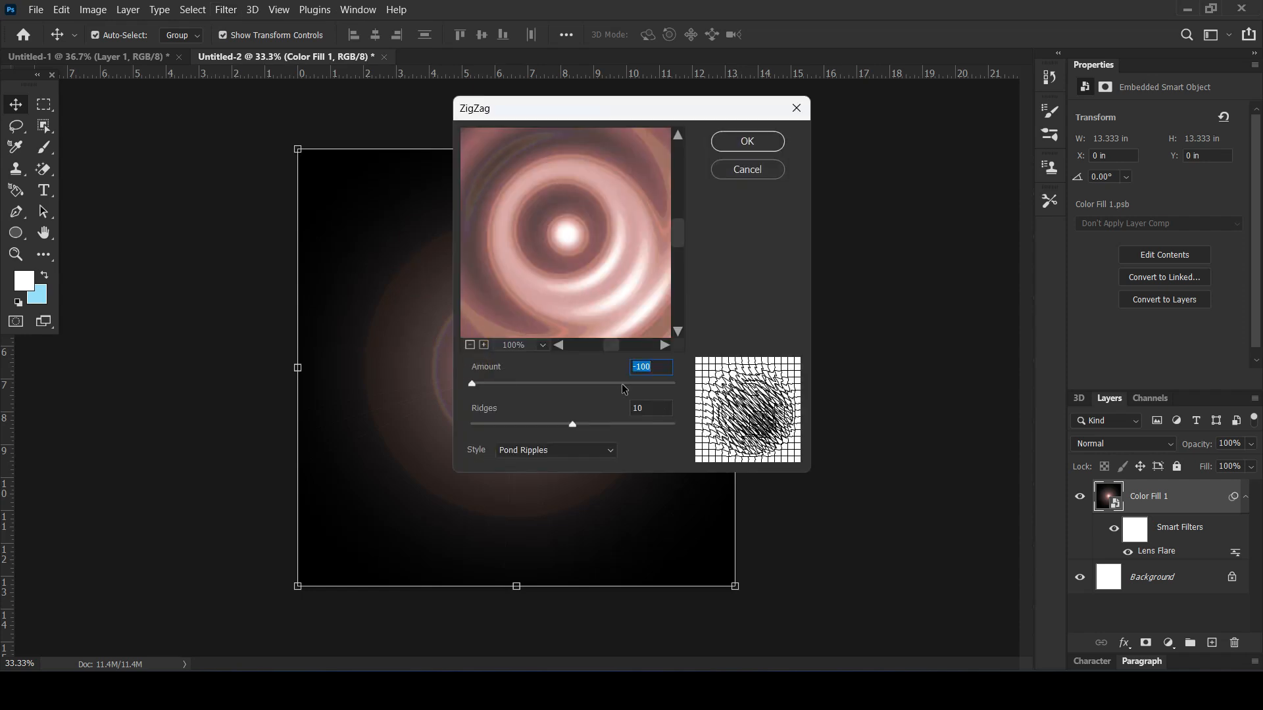
{"action": "left_click_drag", "start_coordinate": [471, 384], "coordinate": [455, 388]}
{"action": "left_click", "coordinate": [575, 448]}
{"action": "left_click", "coordinate": [557, 492]}
{"action": "left_click", "coordinate": [737, 153]}
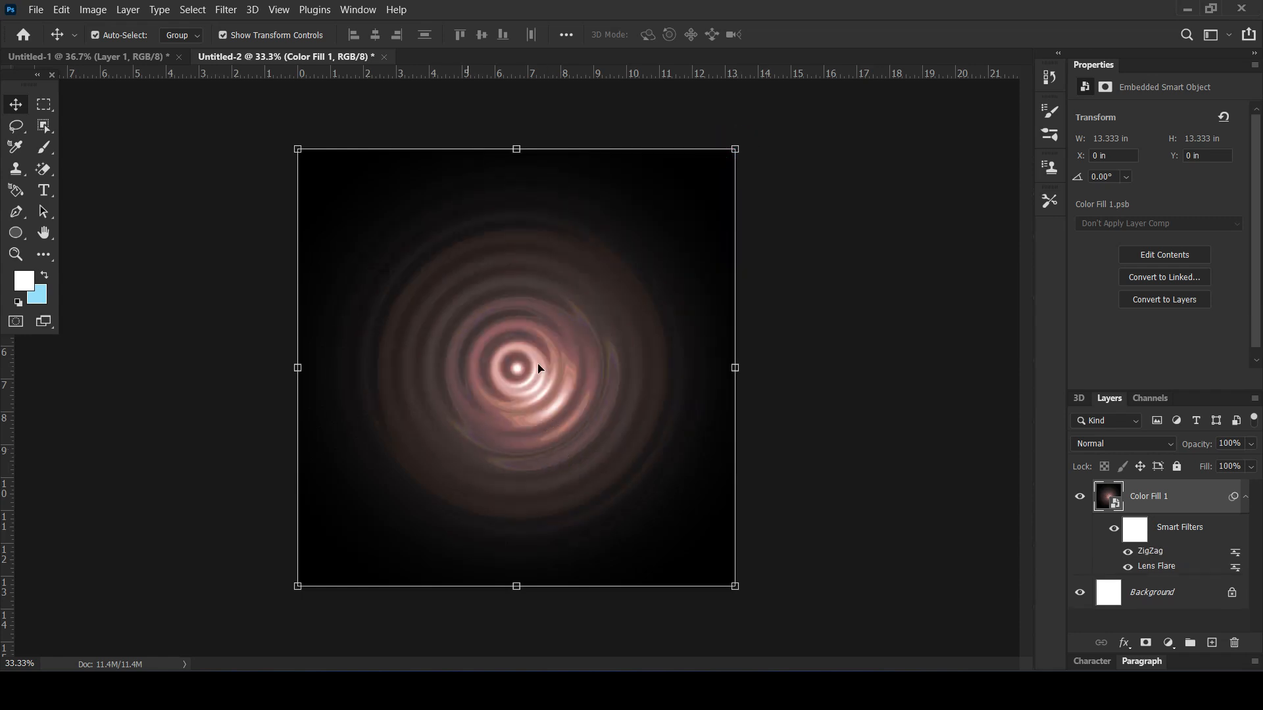
Apply the Pinch distortion to the rippled flare with an amount of 50%
{"action": "left_click", "coordinate": [224, 10]}
{"action": "mouse_move", "coordinate": [269, 232]}
{"action": "left_click", "coordinate": [477, 269]}
{"action": "left_click", "coordinate": [470, 253]}
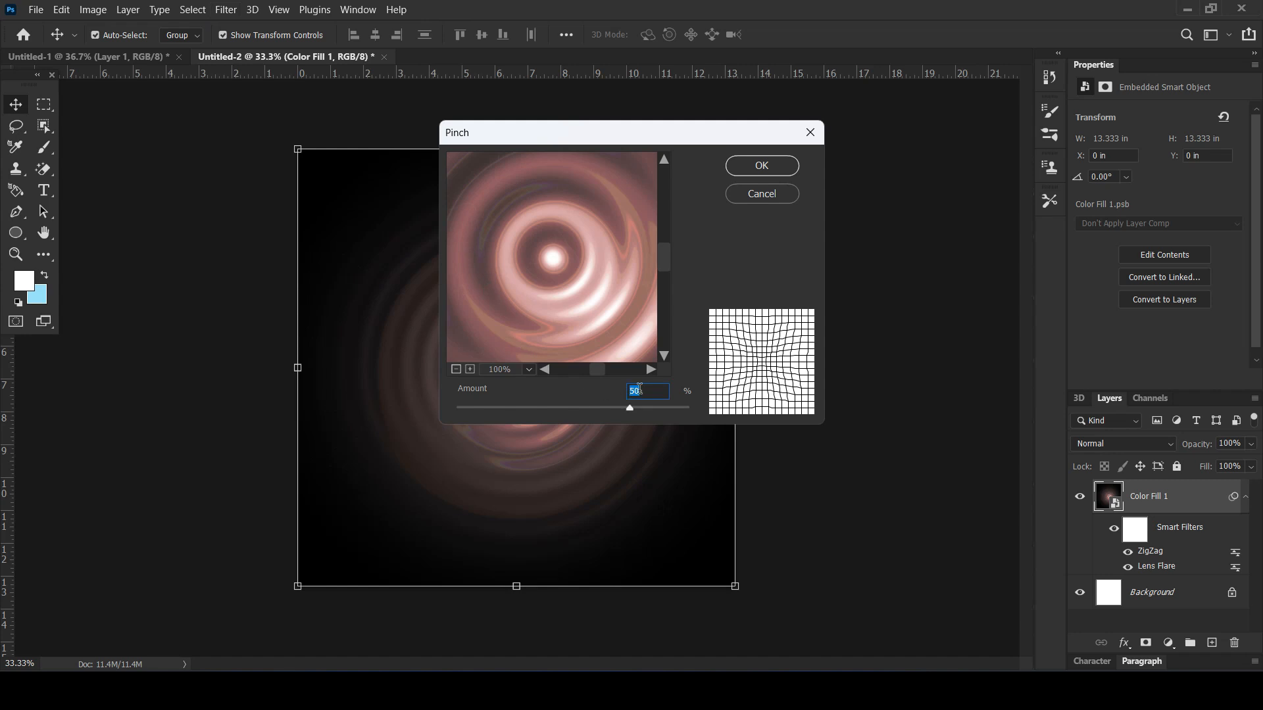
{"action": "type", "text": "50"}
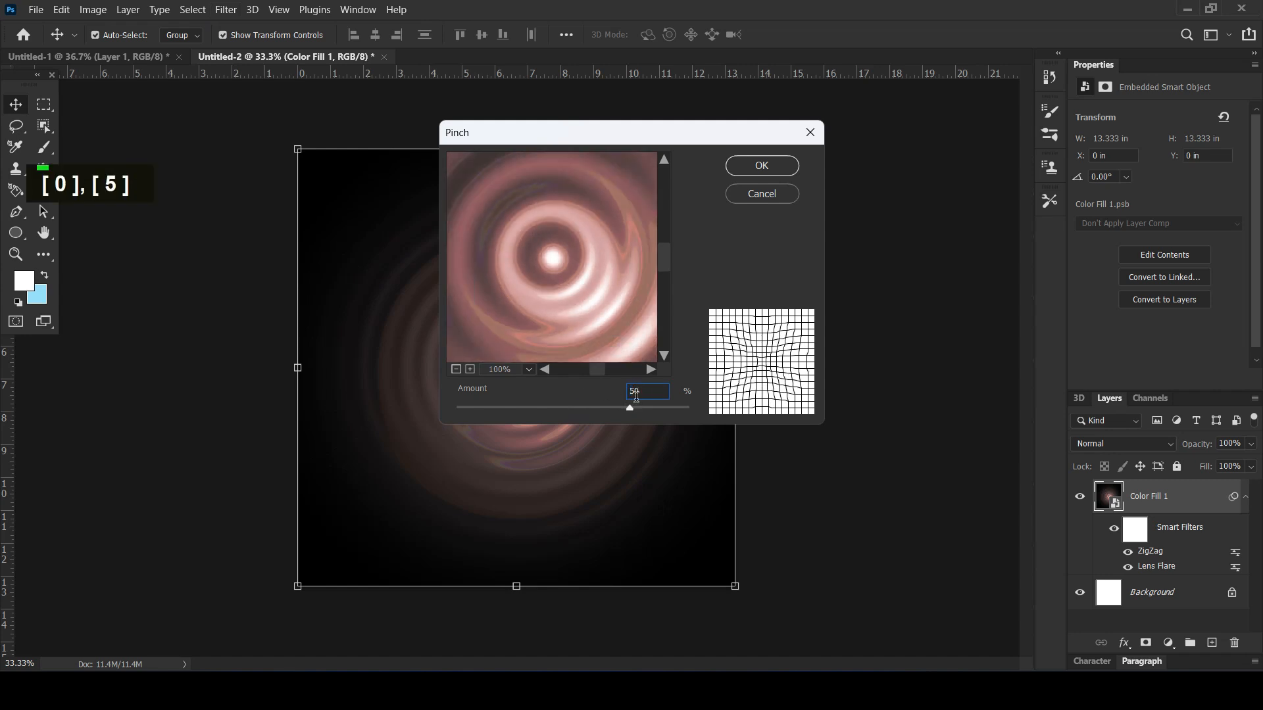
{"action": "left_click", "coordinate": [758, 165]}
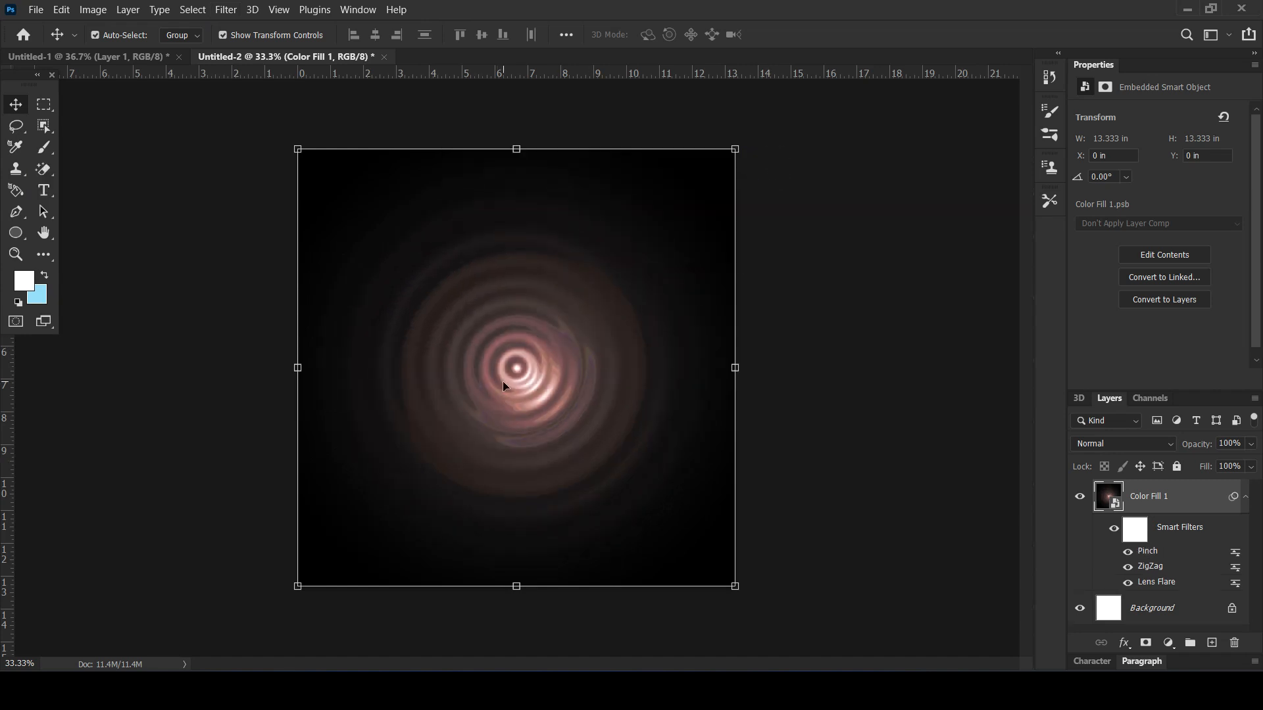
Move the rippled flare layer into the Untitled-1 bottle document, beneath the bottle and roughly centred on the canvas
{"action": "left_click_drag", "start_coordinate": [423, 248], "coordinate": [480, 294]}
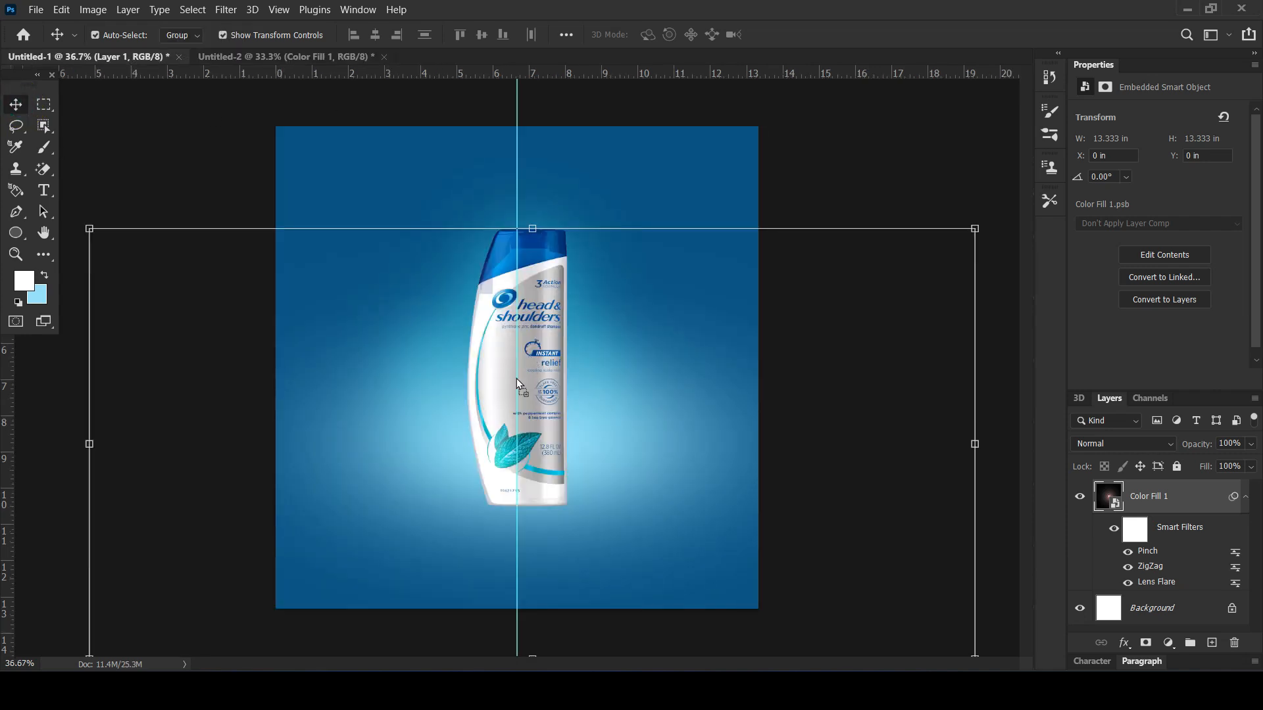
{"action": "left_click_drag", "start_coordinate": [529, 361], "coordinate": [530, 362]}
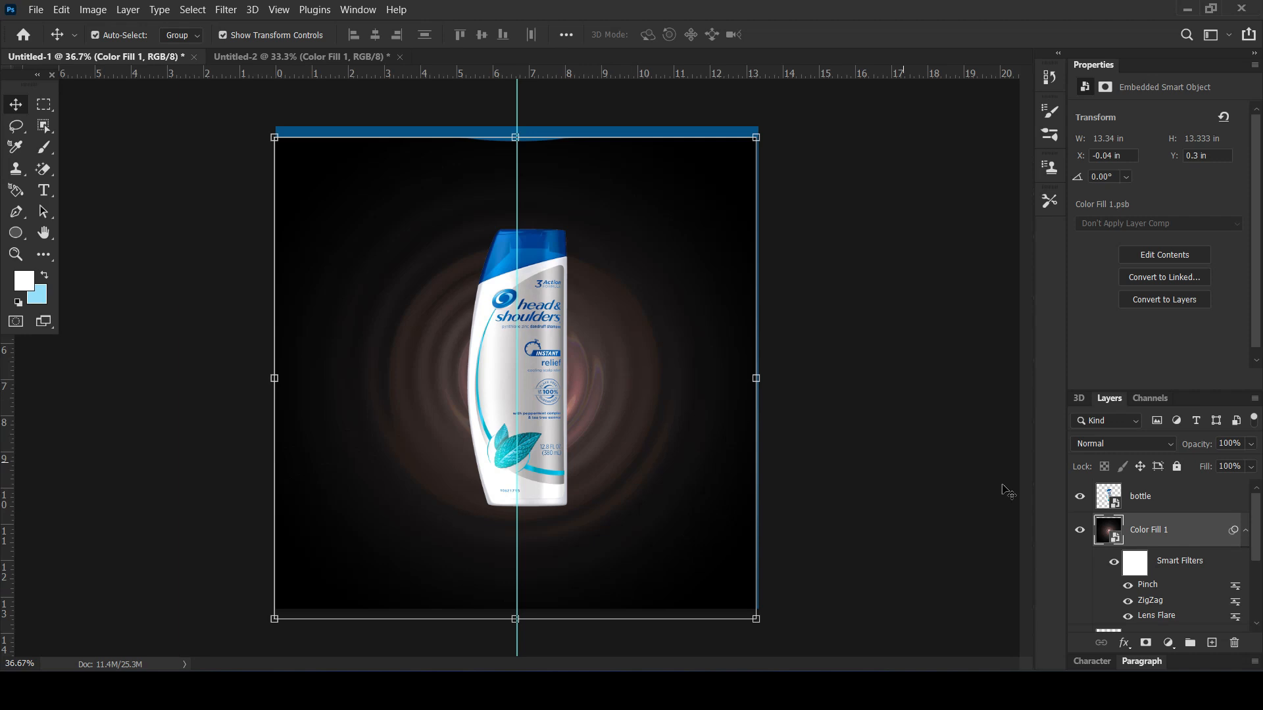
Convert the rippled flare layer and its filters into a new smart object and set its blend mode to Screen
{"action": "right_click", "coordinate": [1135, 526]}
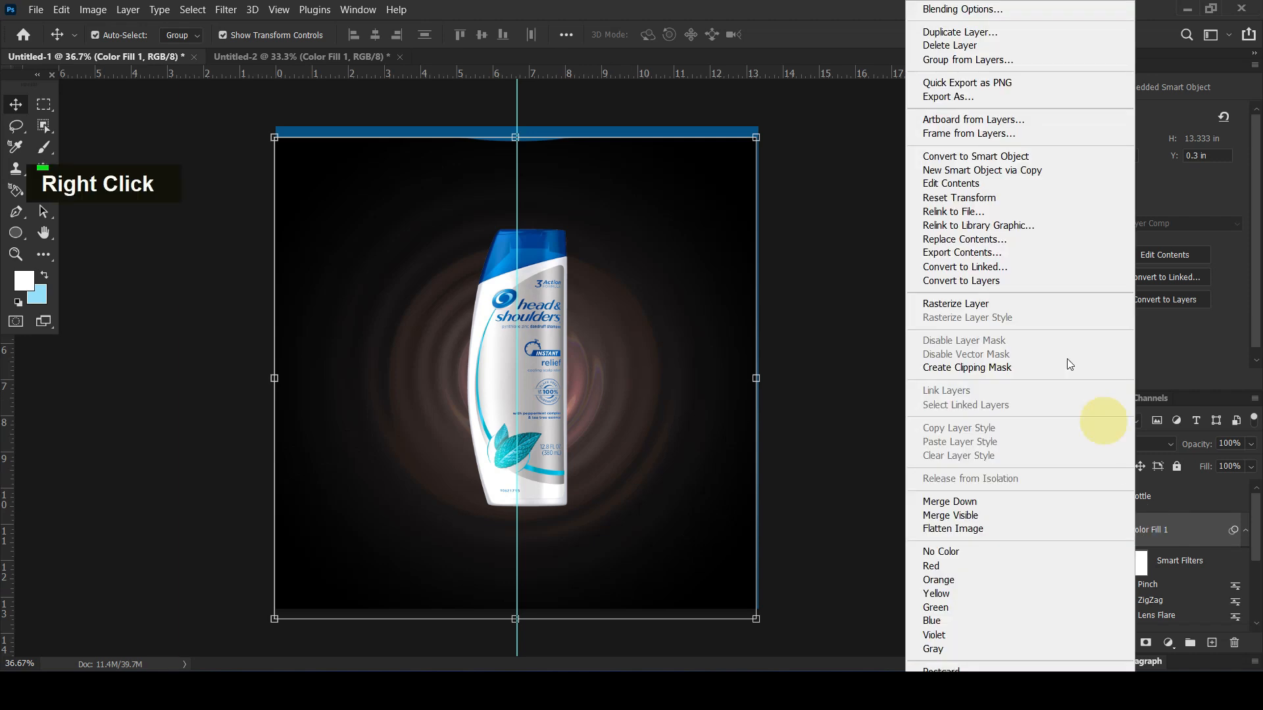
{"action": "left_click", "coordinate": [963, 156]}
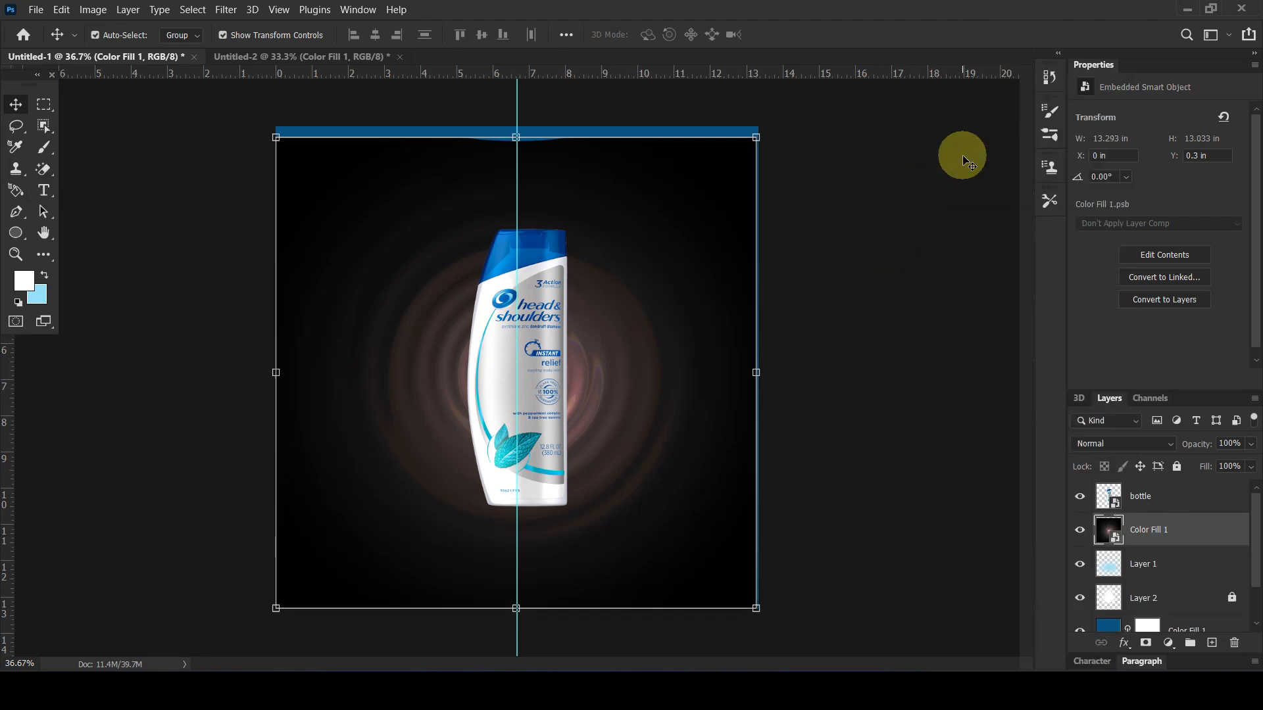
{"action": "left_click", "coordinate": [1106, 444]}
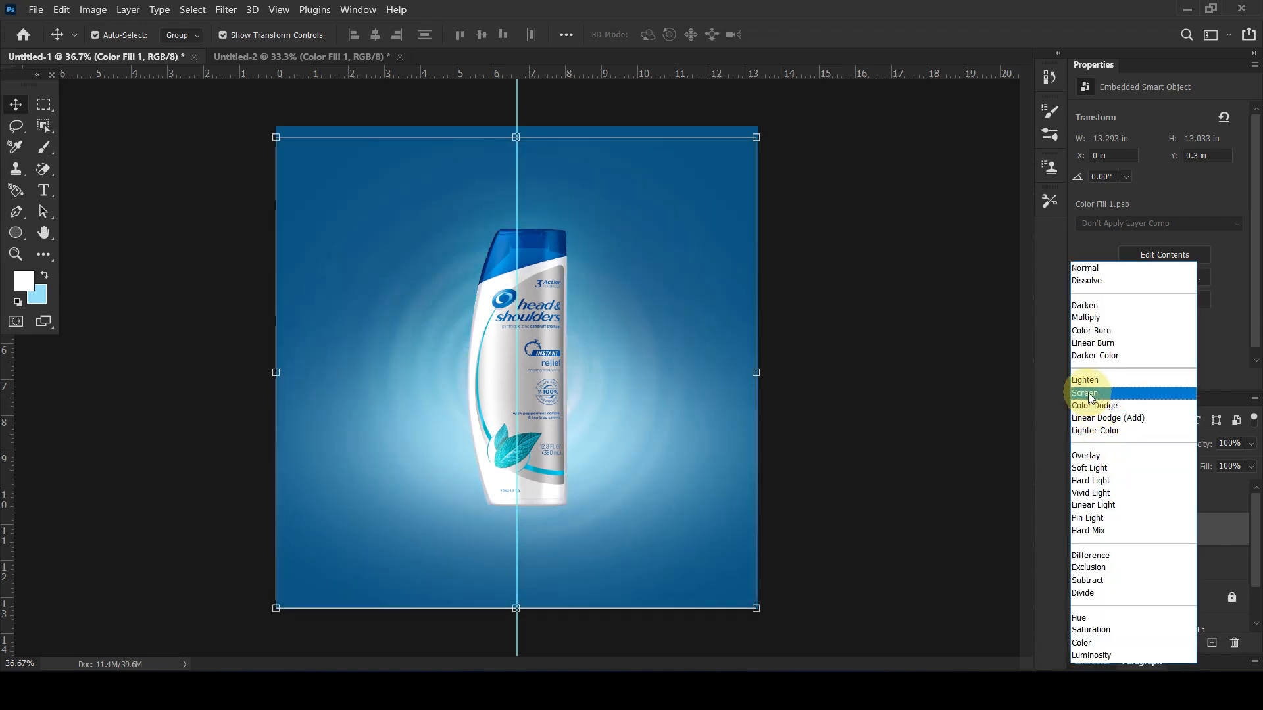
{"action": "left_click", "coordinate": [1097, 393]}
Transform the ripple into a wide, flattened ellipse around the bottle's base, about 26.4 in wide by 7.2 in high
{"action": "key", "text": "ctrl+t"}
{"action": "left_click_drag", "start_coordinate": [519, 161], "coordinate": [526, 463]}
{"action": "left_click_drag", "start_coordinate": [750, 463], "coordinate": [1001, 392]}
{"action": "left_click_drag", "start_coordinate": [537, 553], "coordinate": [554, 531]}
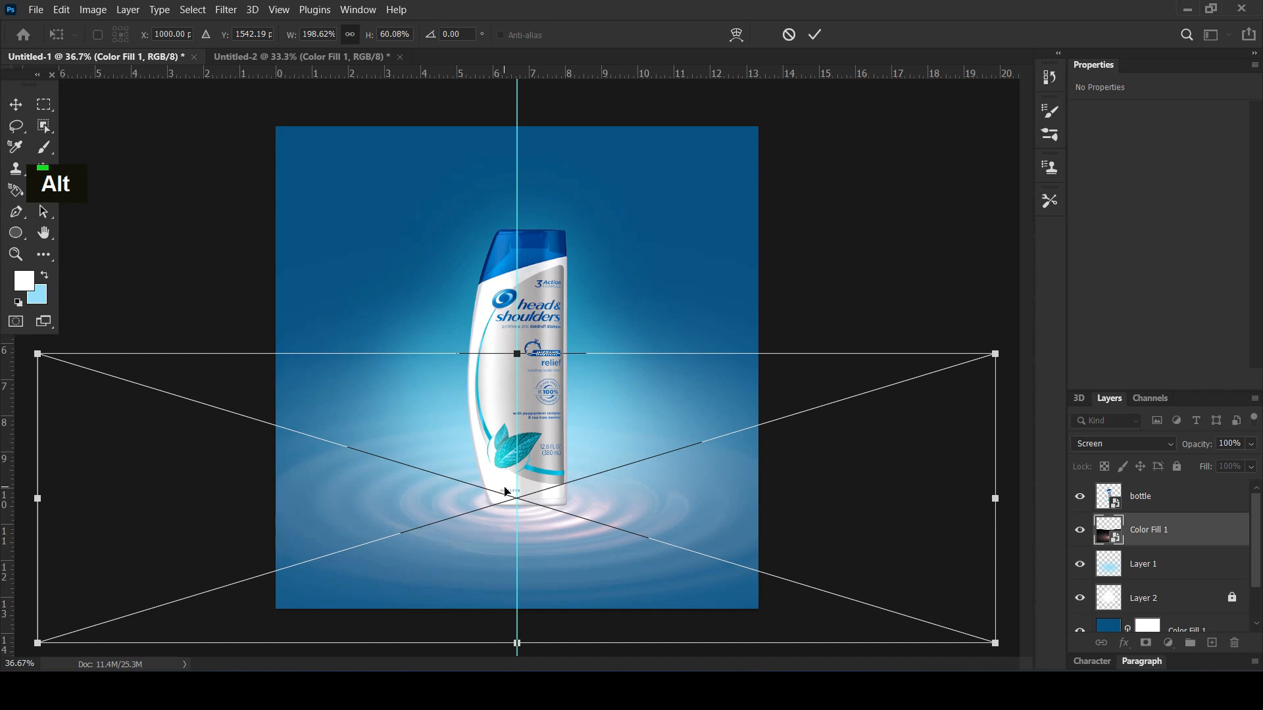
{"action": "left_click_drag", "start_coordinate": [515, 360], "coordinate": [516, 383]}
{"action": "key", "text": "Return"}
Move the bottle down and slightly left onto the ripple's centre, to about X 5.11 in, Y 3.27 in
{"action": "left_click", "coordinate": [536, 329]}
{"action": "left_click_drag", "start_coordinate": [536, 331], "coordinate": [535, 338]}
{"action": "key", "text": "shift+Left"}
{"action": "key", "text": "shift+Down"}
{"action": "key", "text": "shift+Down"}
{"action": "key", "text": "shift+Left"}
{"action": "key", "text": "shift+Down"}
{"action": "key", "text": "shift+Left"}
{"action": "key", "text": "shift+Down"}
{"action": "key", "text": "Right"}
{"action": "key", "text": "Right"}
{"action": "key", "text": "Right"}
{"action": "key", "text": "Right"}
{"action": "key", "text": "Right"}
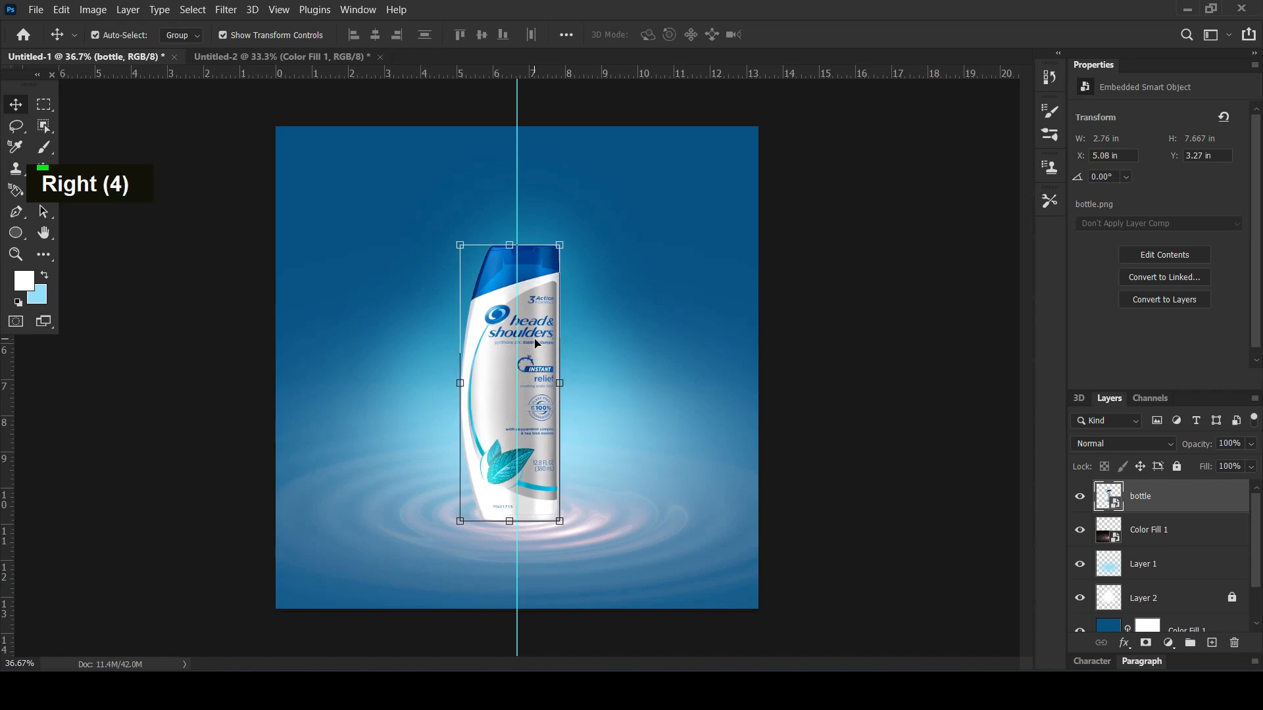
{"action": "key", "text": "alt+shift+s"}
Clip a Hue/Saturation adjustment to the ripple layer and colorize it with hue 219, saturation 49 and lightness -1
{"action": "left_click", "coordinate": [679, 527]}
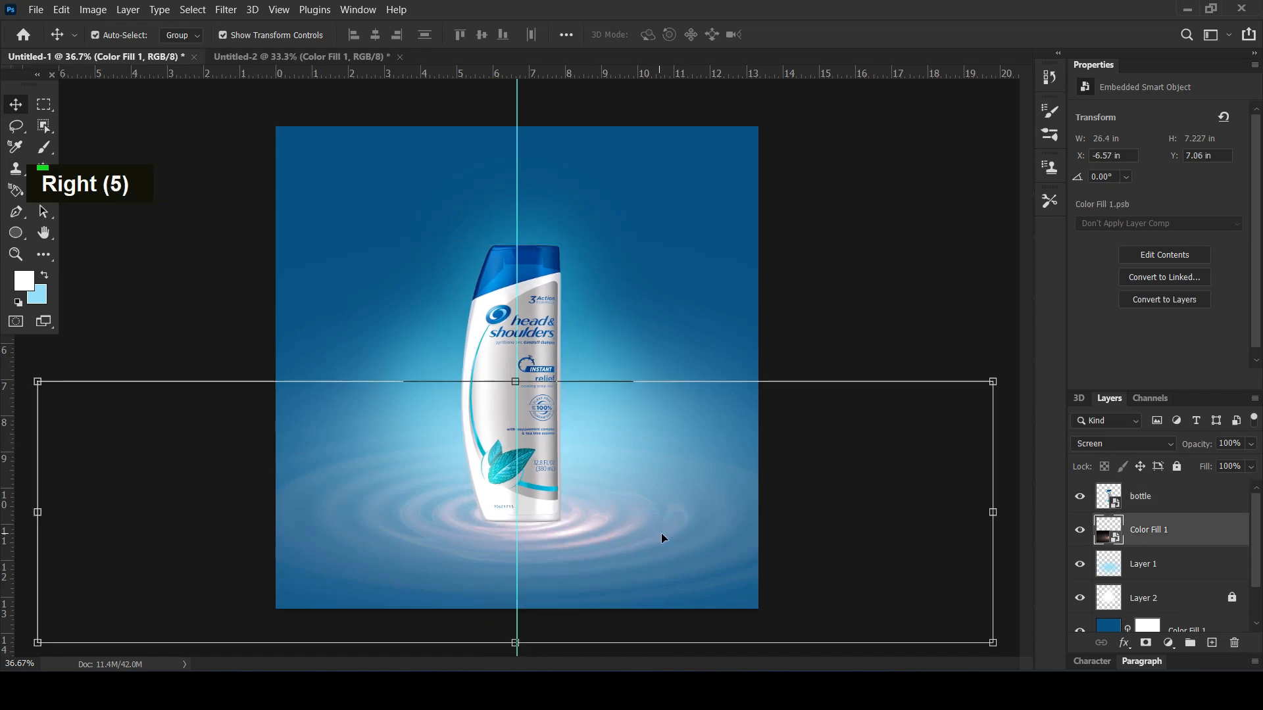
{"action": "left_click", "coordinate": [1167, 644]}
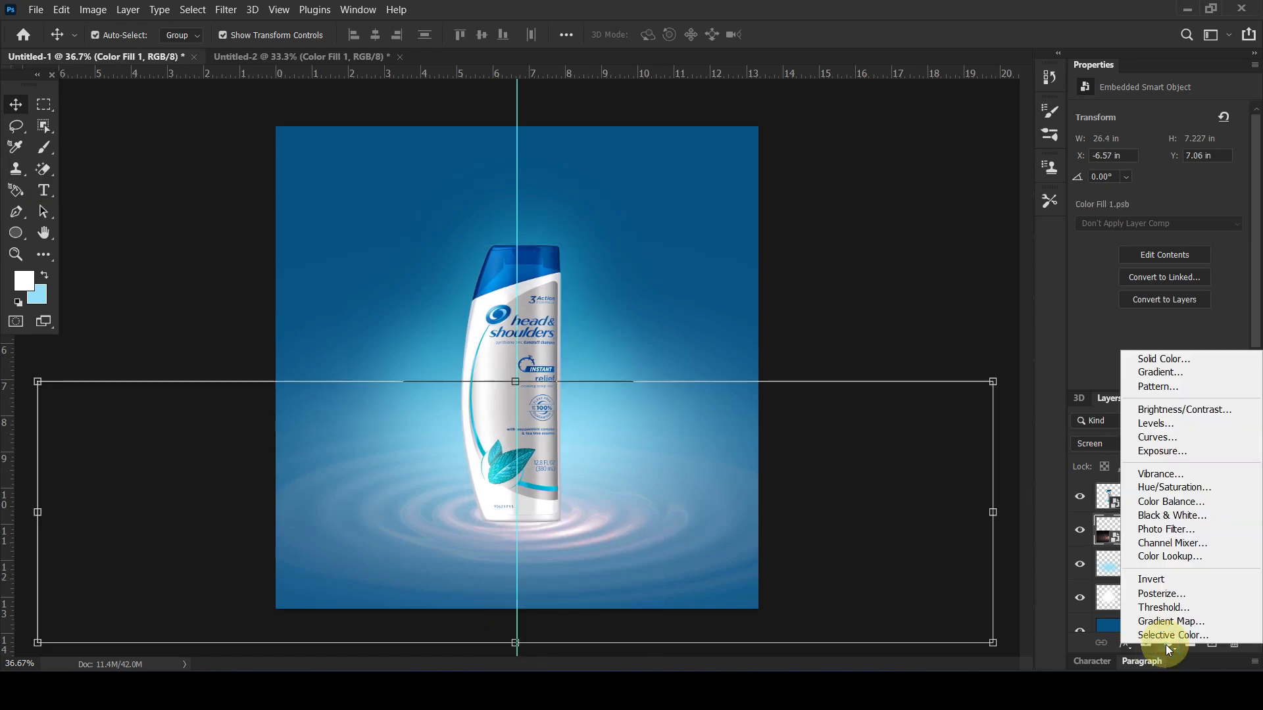
{"action": "left_click", "coordinate": [1172, 488]}
{"action": "left_click", "coordinate": [1138, 379]}
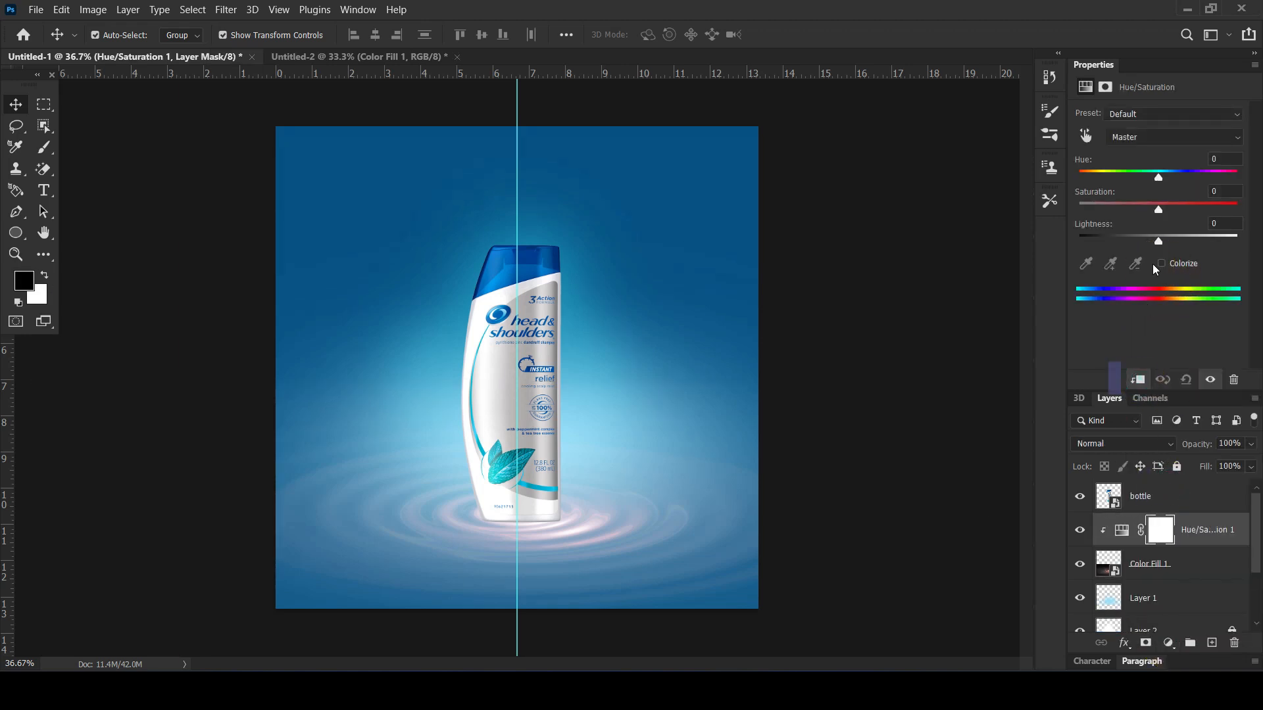
{"action": "left_click", "coordinate": [1162, 264]}
{"action": "left_click_drag", "start_coordinate": [1082, 177], "coordinate": [1180, 181]}
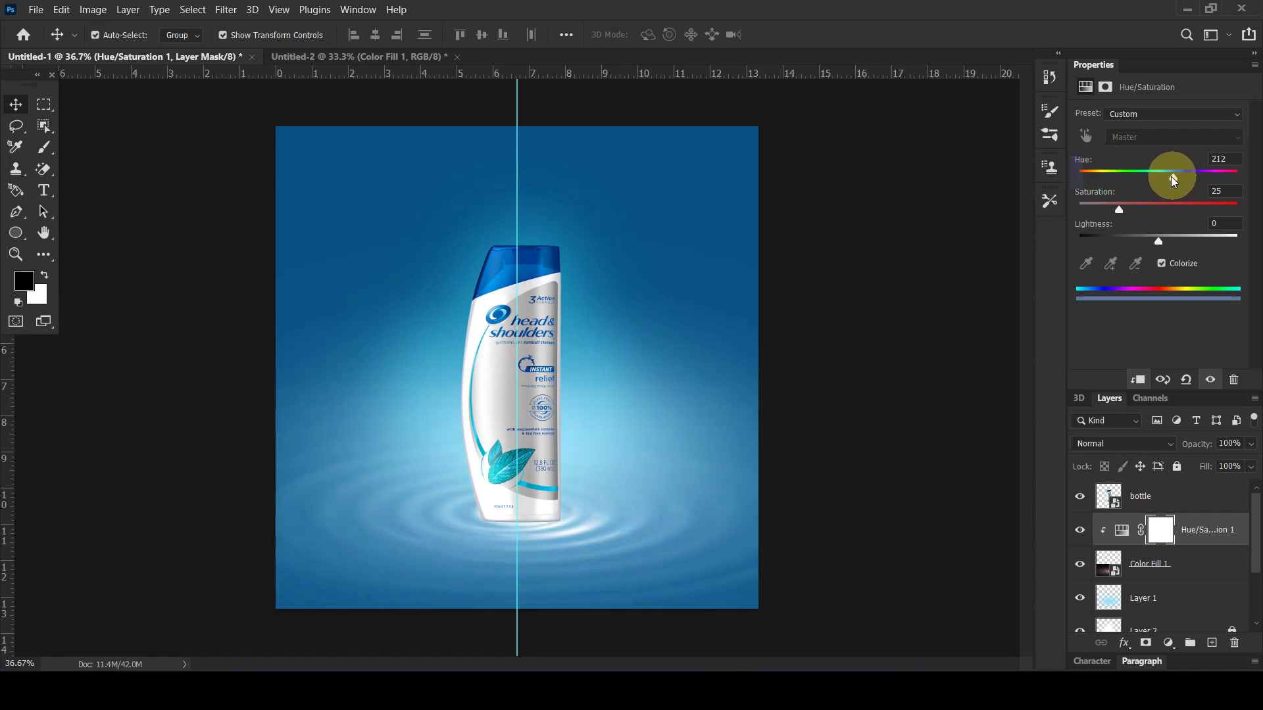
{"action": "left_click_drag", "start_coordinate": [1121, 209], "coordinate": [1157, 248]}
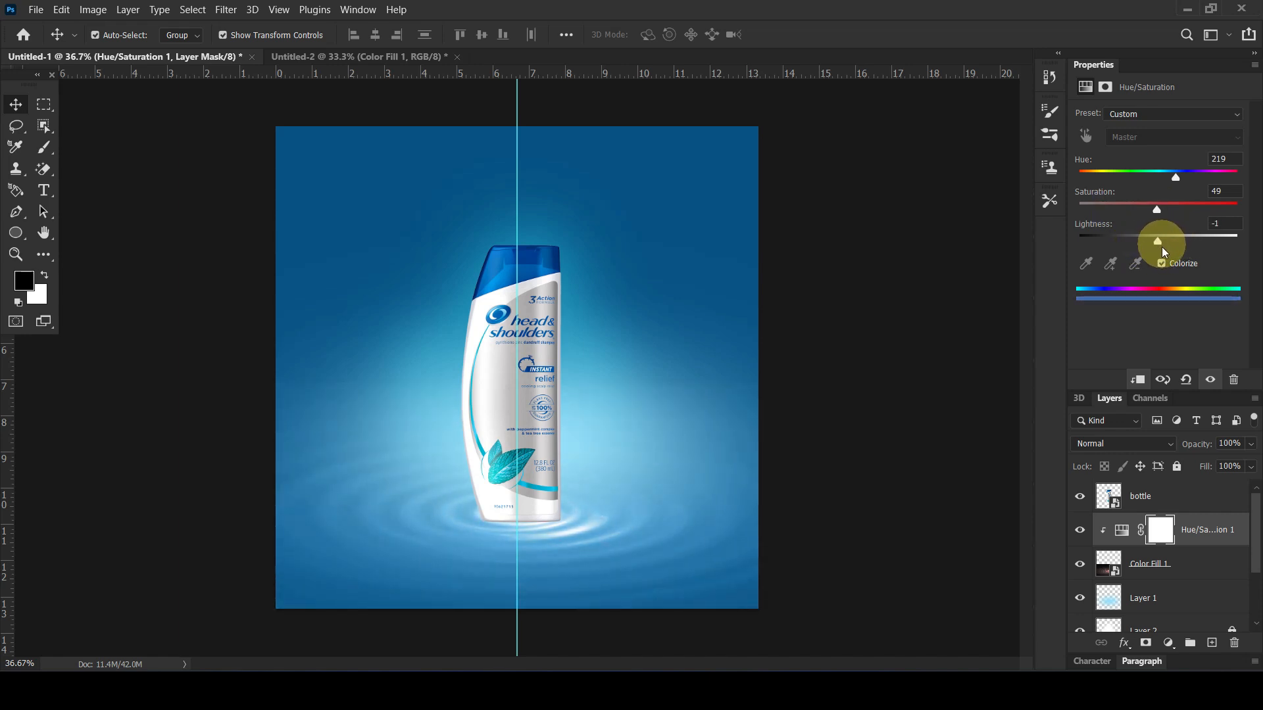
Add a mask to the ripple layer and fade its upper edge using a soft black 700 px brush
{"action": "left_click", "coordinate": [1199, 559]}
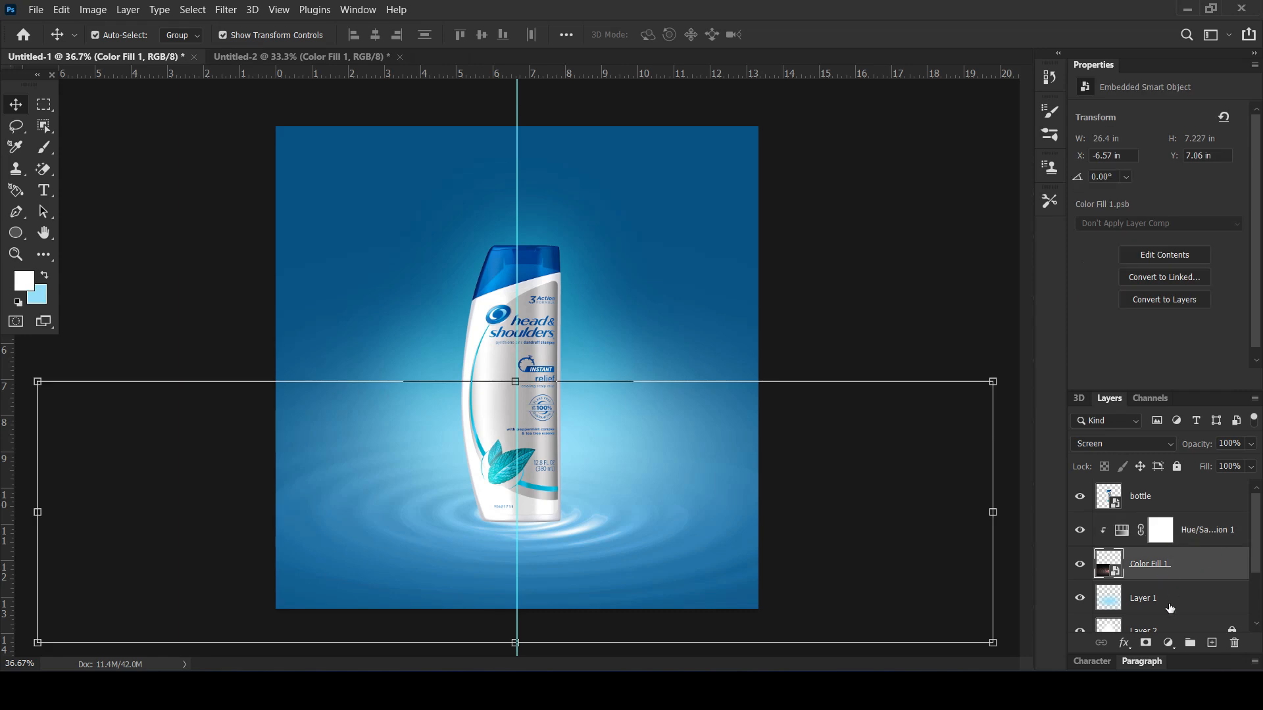
{"action": "left_click", "coordinate": [1144, 643]}
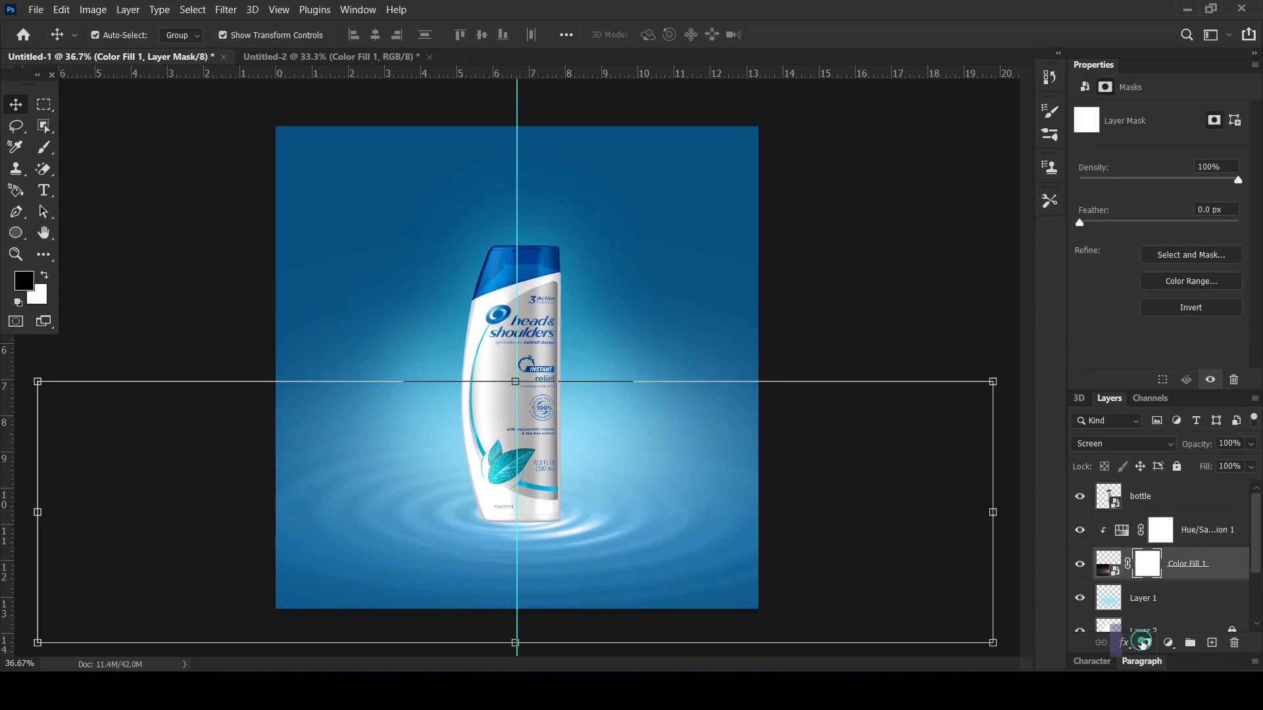
{"action": "left_click", "coordinate": [43, 148]}
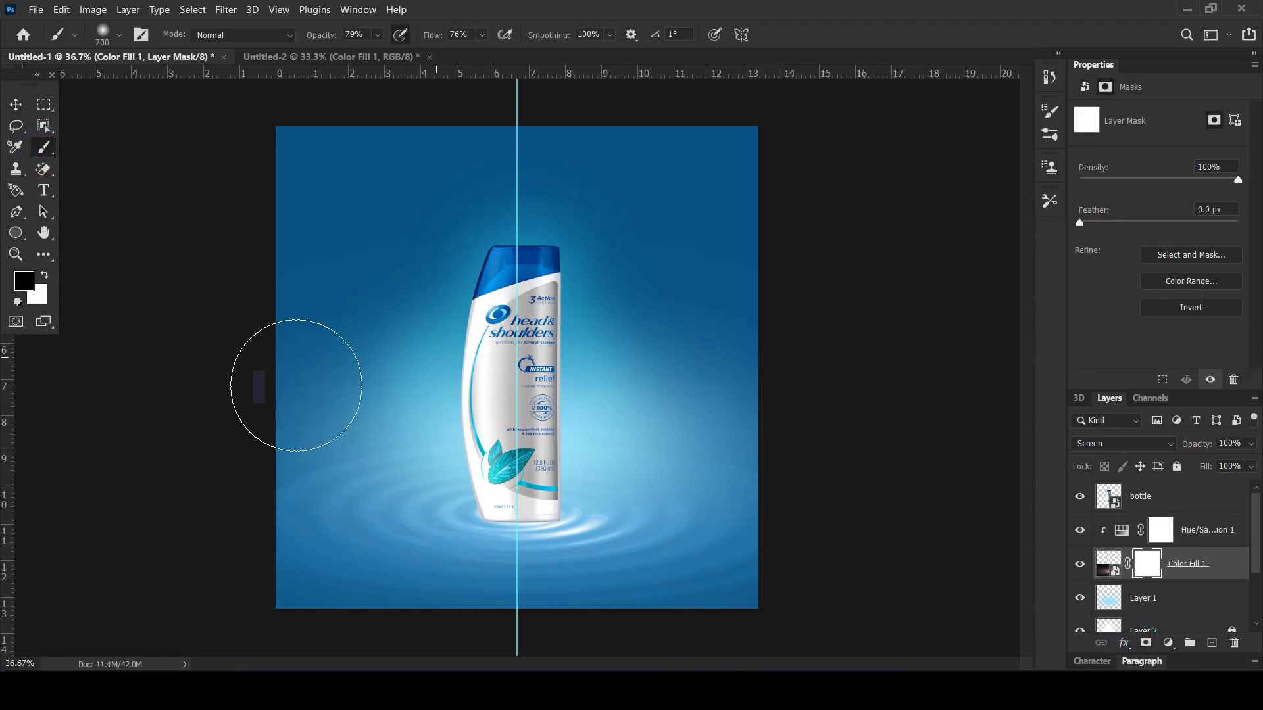
{"action": "left_click_drag", "start_coordinate": [394, 358], "coordinate": [237, 411]}
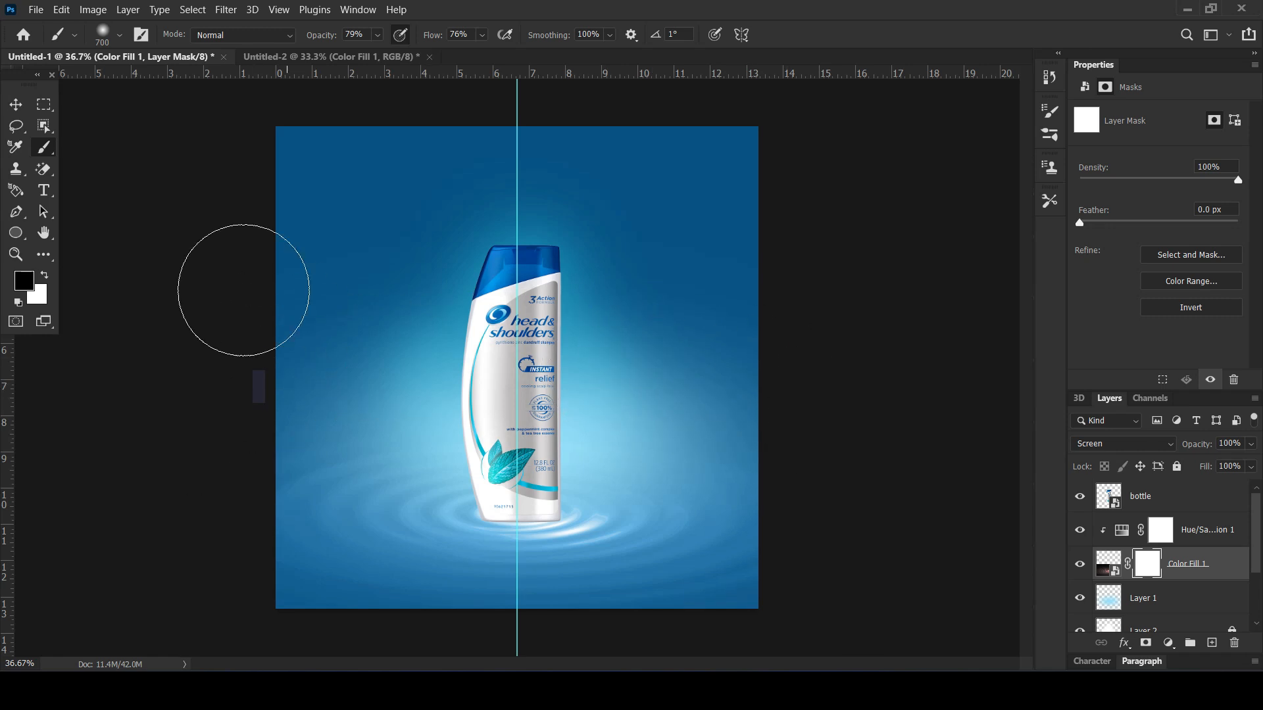
{"action": "left_click", "coordinate": [15, 104]}
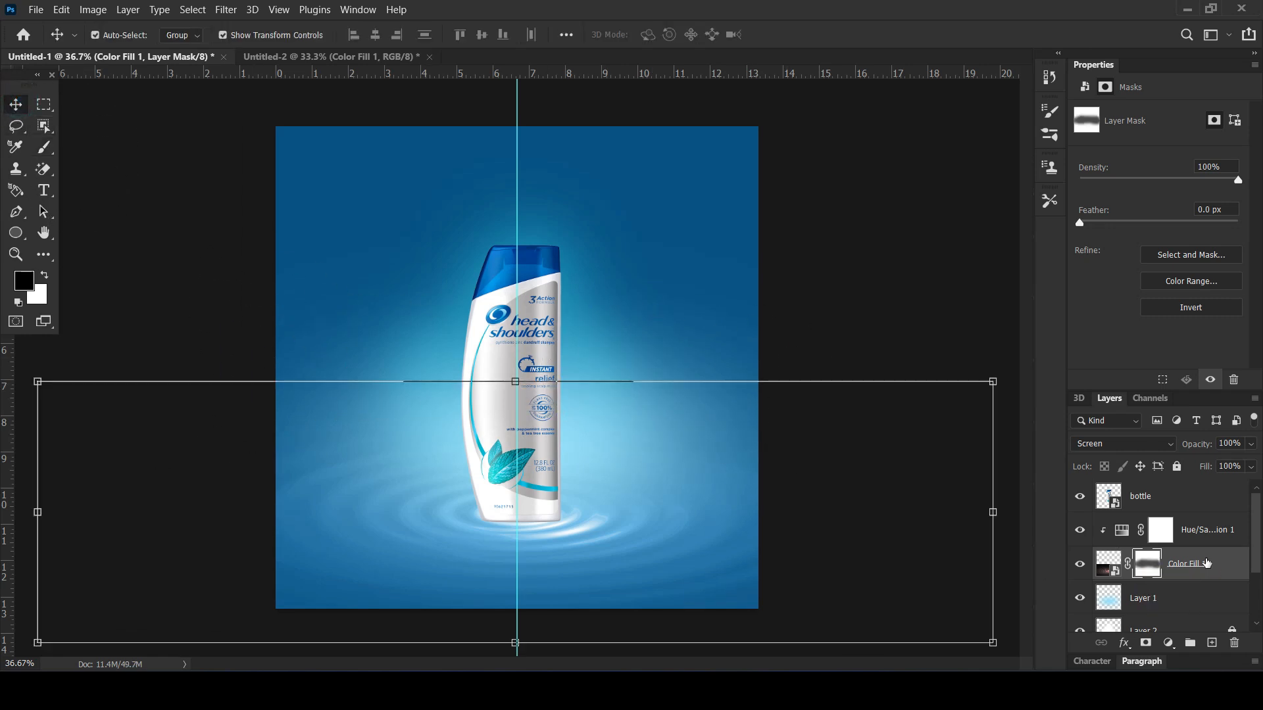
Group the ripple layer with its Hue/Saturation adjustment and name the group "water ripple"
{"action": "left_click", "coordinate": [1210, 534], "text": "shift"}
{"action": "left_click_drag", "start_coordinate": [1210, 552], "coordinate": [1190, 644]}
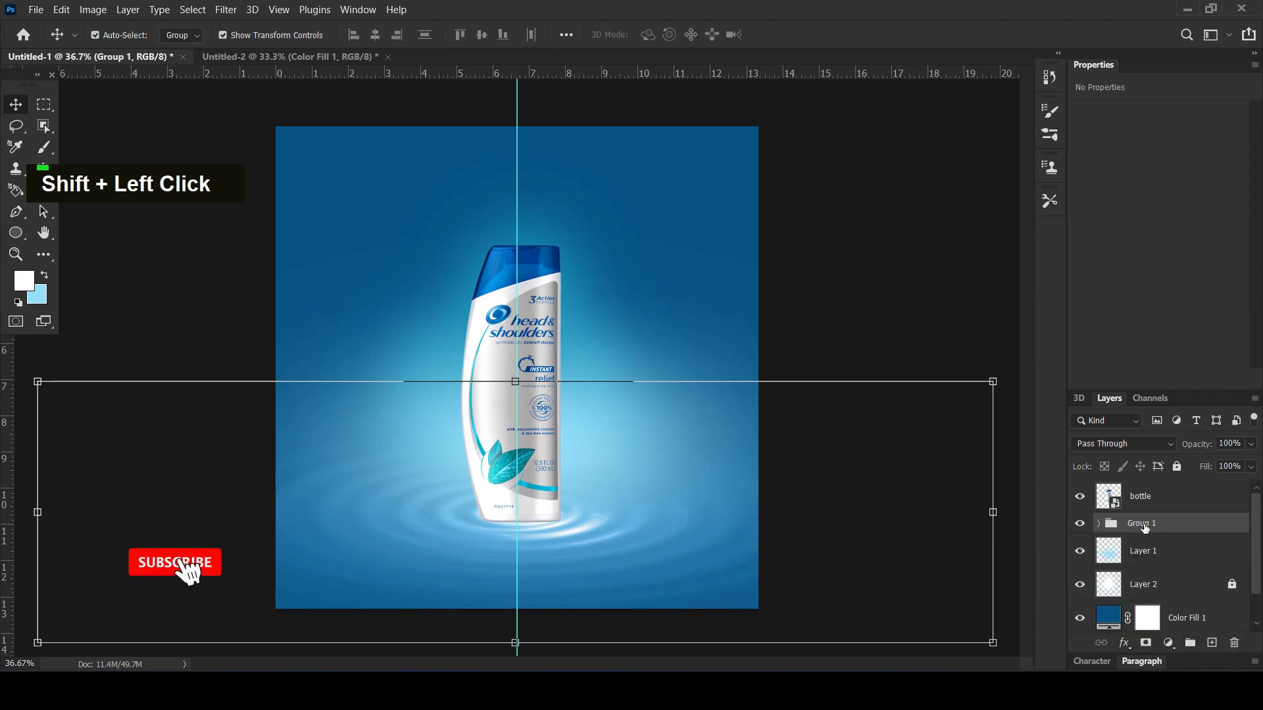
{"action": "double_click", "coordinate": [1145, 524]}
{"action": "type", "text": "water ripple"}
{"action": "key", "text": "Return"}
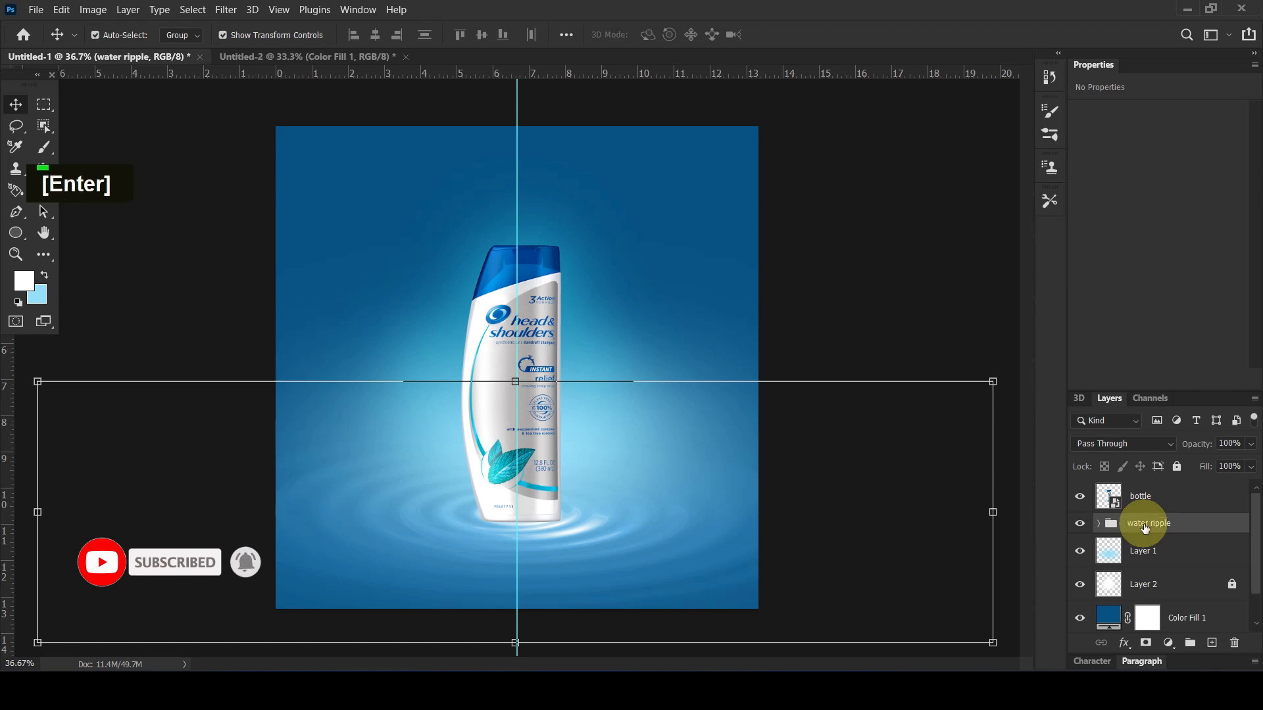
{"action": "left_click", "coordinate": [888, 296]}
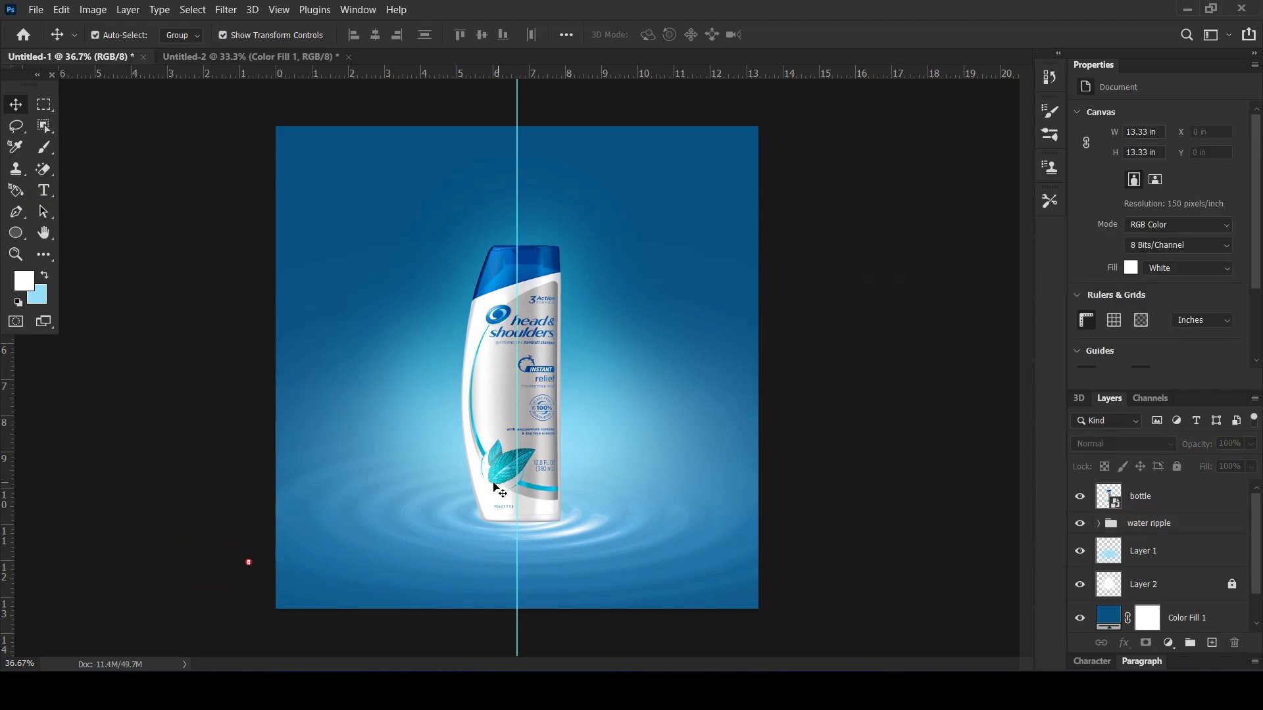
Add an empty layer between the bottle and the water ripple group, and squash the soft brush tip into a thin horizontal ellipse
{"action": "left_click", "coordinate": [545, 534]}
{"action": "left_click", "coordinate": [1212, 649]}
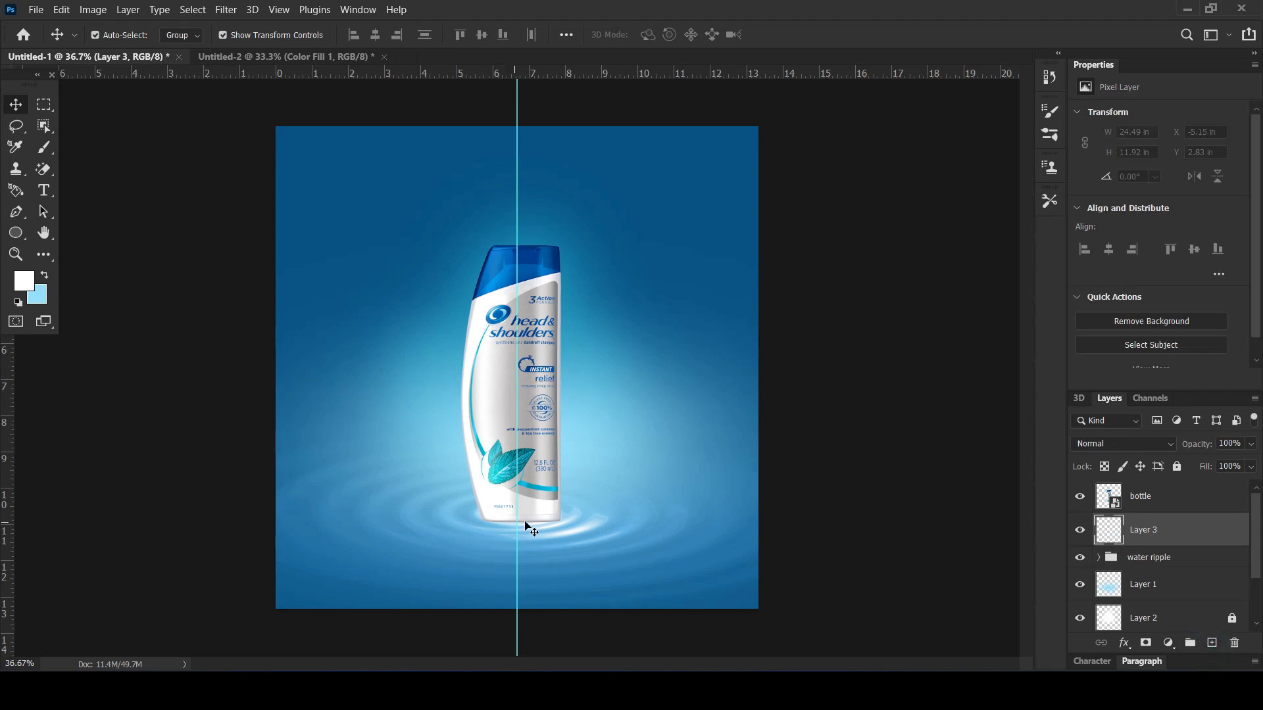
{"action": "scroll", "coordinate": [335, 398], "scroll_direction": "up", "scroll_amount": 5, "text": "alt"}
{"action": "left_click", "coordinate": [50, 156]}
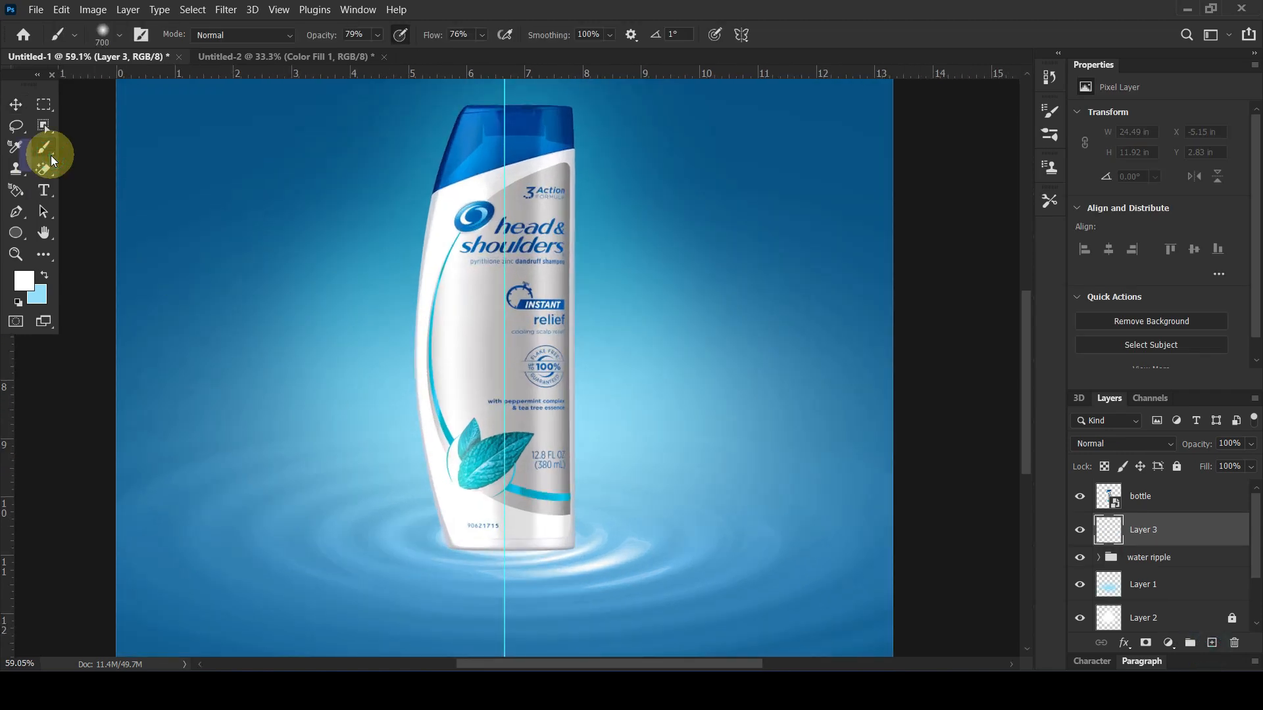
{"action": "left_click", "coordinate": [119, 36]}
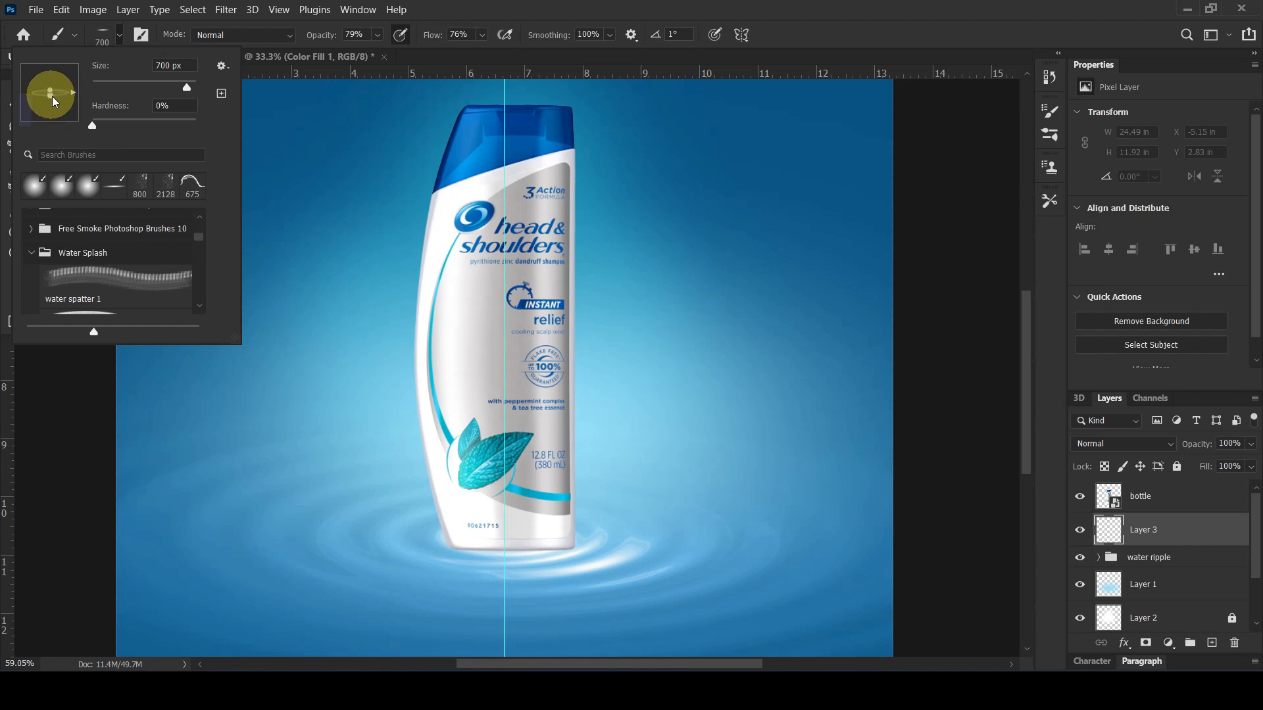
{"action": "left_click", "coordinate": [656, 16]}
Stamp a black contact shadow under the bottle's base with the flattened brush at 500 px, and set its layer opacity to 77%
{"action": "left_click", "coordinate": [27, 282]}
{"action": "mouse_move", "coordinate": [917, 457]}
{"action": "left_mouse_down"}
{"action": "mouse_move", "coordinate": [860, 459]}
{"action": "mouse_move", "coordinate": [820, 479]}
{"action": "left_mouse_up"}
{"action": "left_click", "coordinate": [1174, 259]}
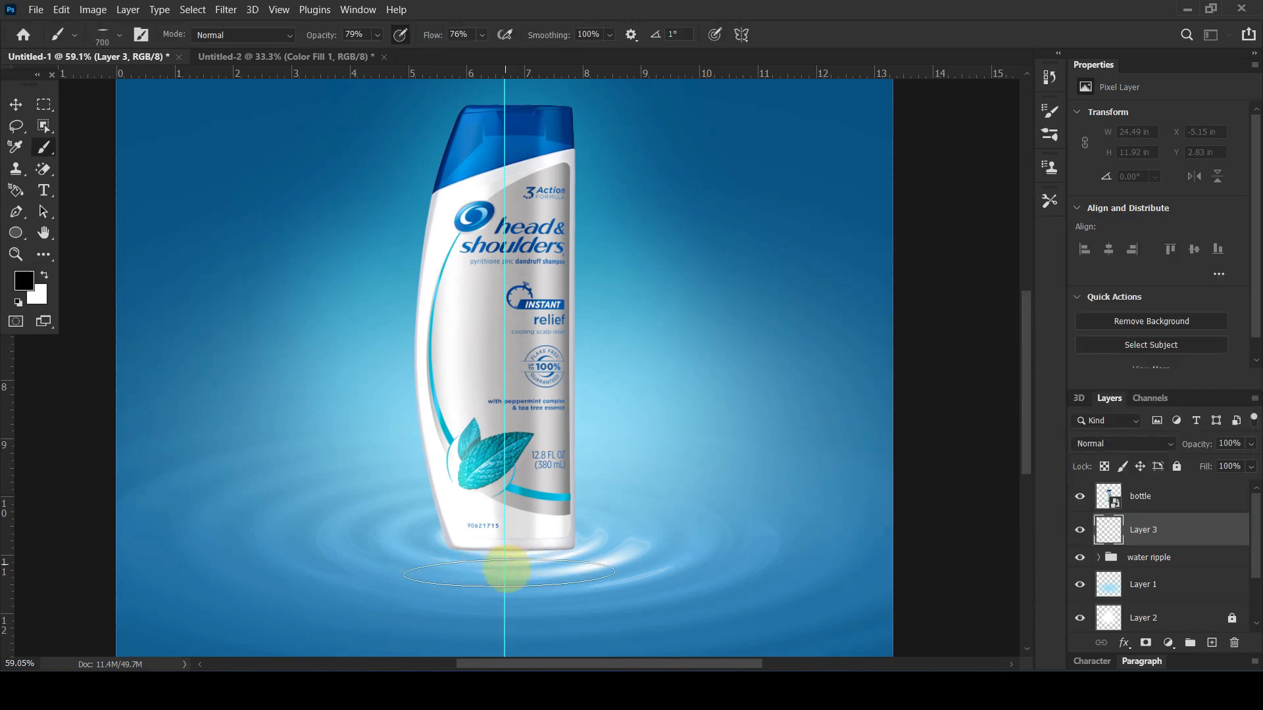
{"action": "key", "text": "bracketleft"}
{"action": "key", "text": "bracketleft"}
{"action": "left_click", "coordinate": [514, 549]}
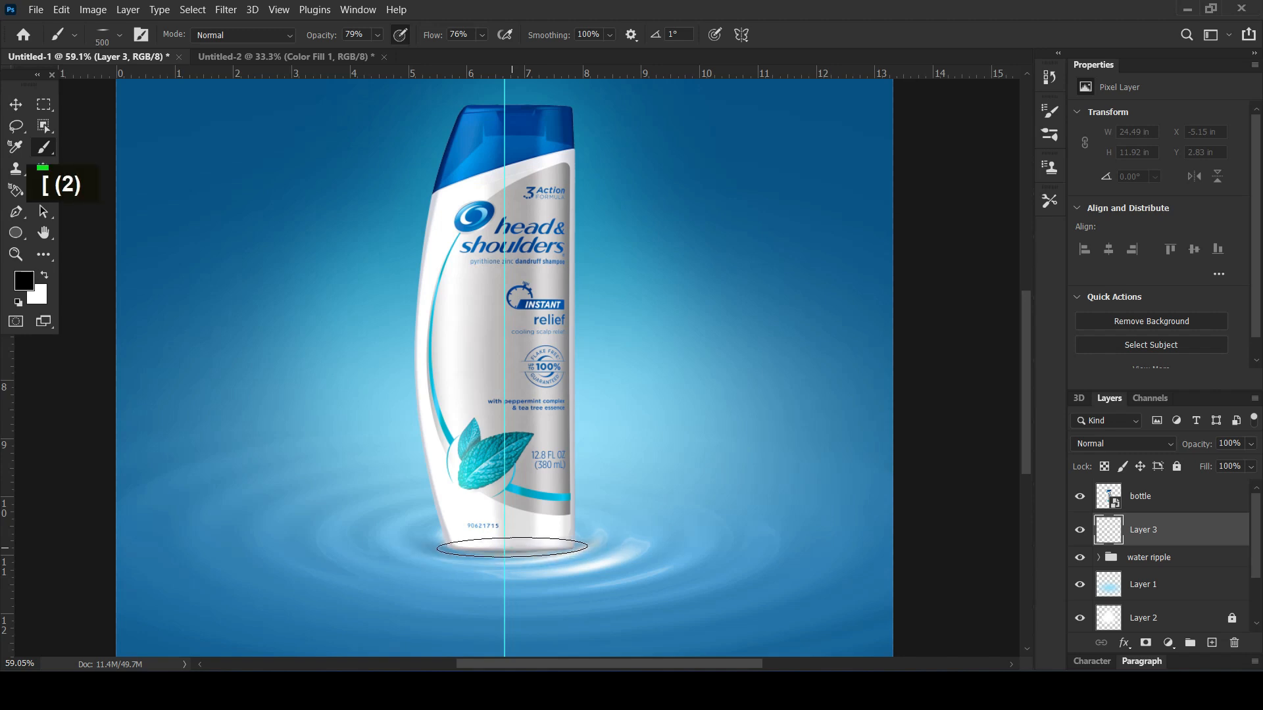
{"action": "left_click", "coordinate": [514, 546]}
{"action": "scroll", "coordinate": [465, 452], "scroll_direction": "down", "scroll_amount": 4}
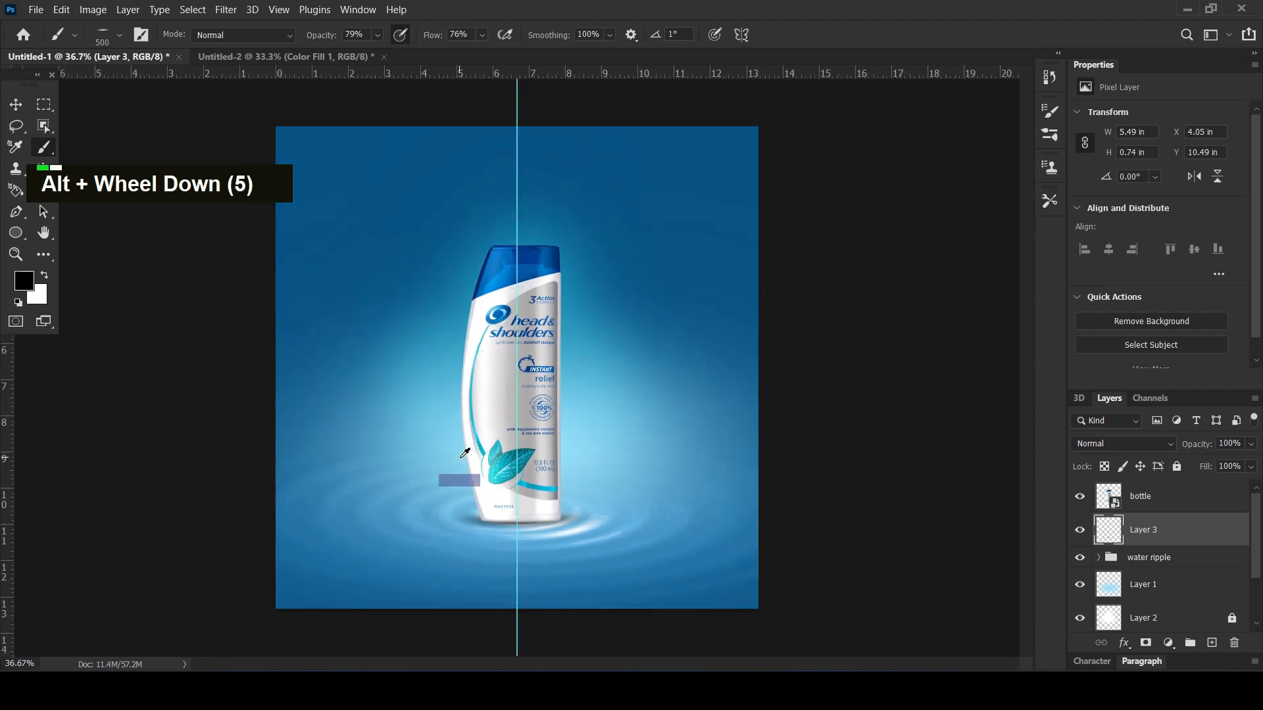
{"action": "left_click_drag", "start_coordinate": [1204, 445], "coordinate": [1189, 450]}
Set the brush's opacity and flow to 100%, and try Multiply and Darken as blend modes for the contact shadow layer
{"action": "left_click_drag", "start_coordinate": [317, 36], "coordinate": [786, 43]}
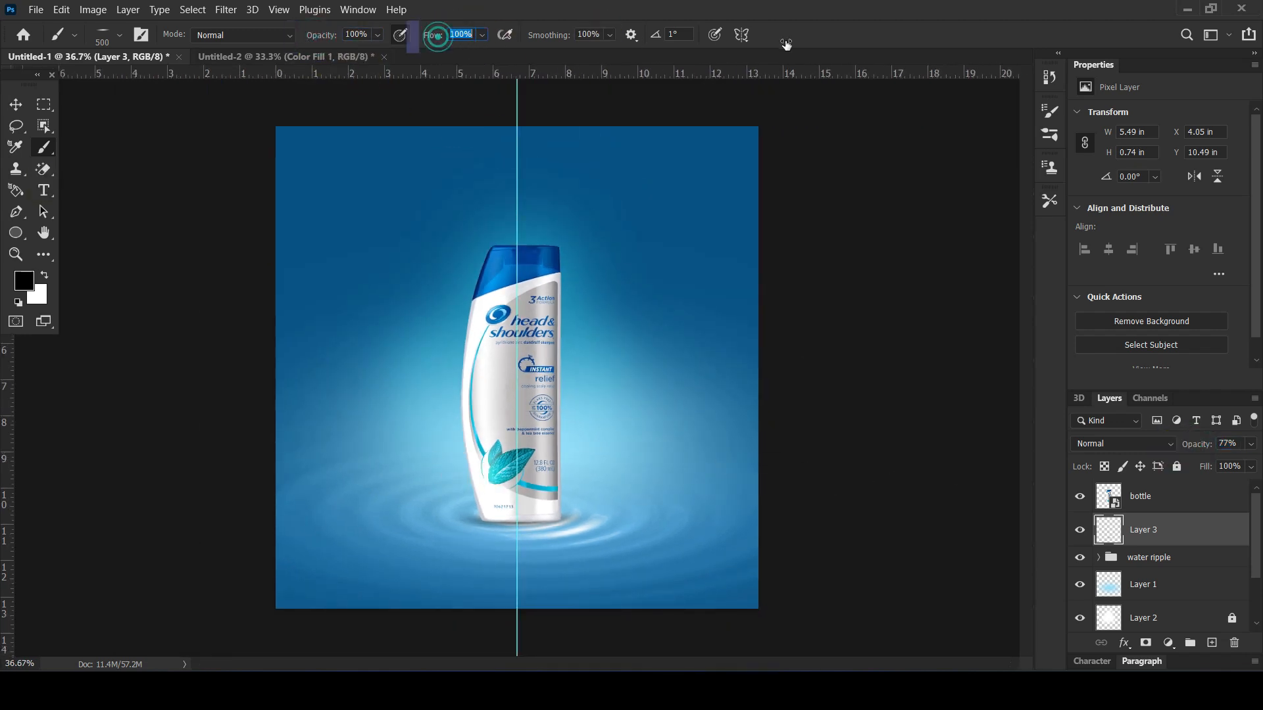
{"action": "left_click", "coordinate": [16, 105]}
{"action": "left_click", "coordinate": [1113, 442]}
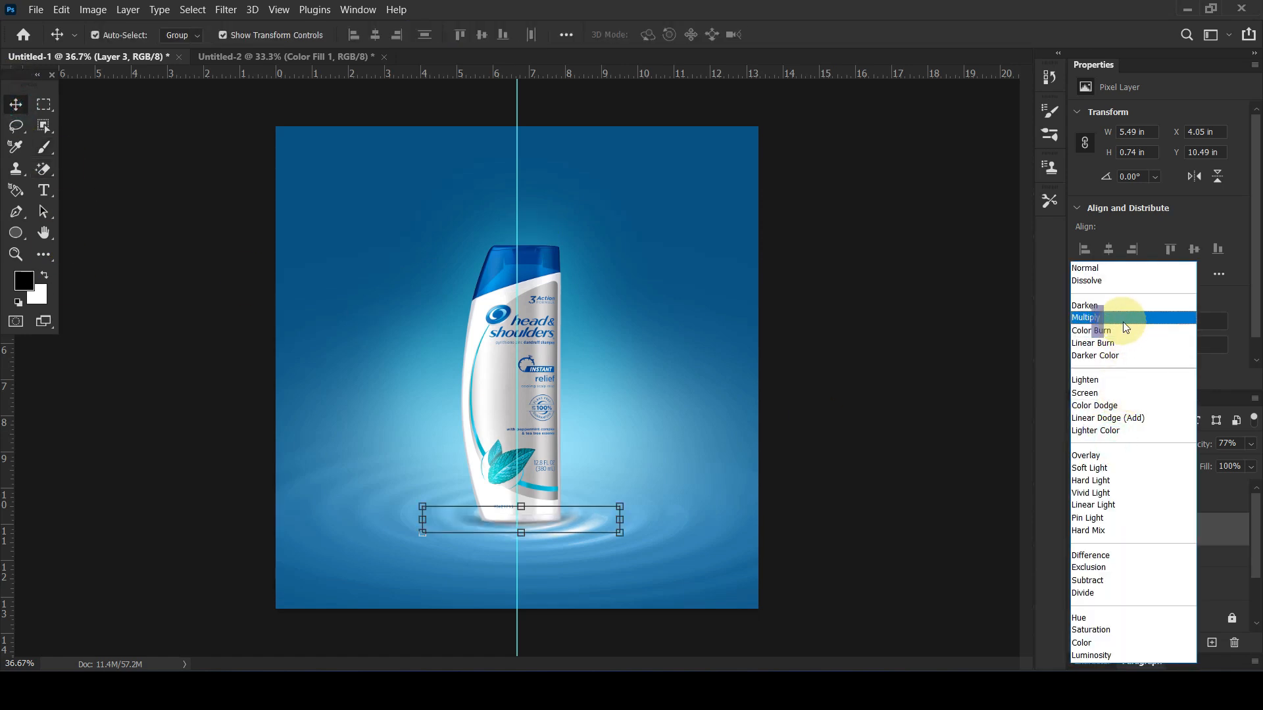
{"action": "left_click", "coordinate": [1119, 317]}
{"action": "left_click", "coordinate": [1105, 448]}
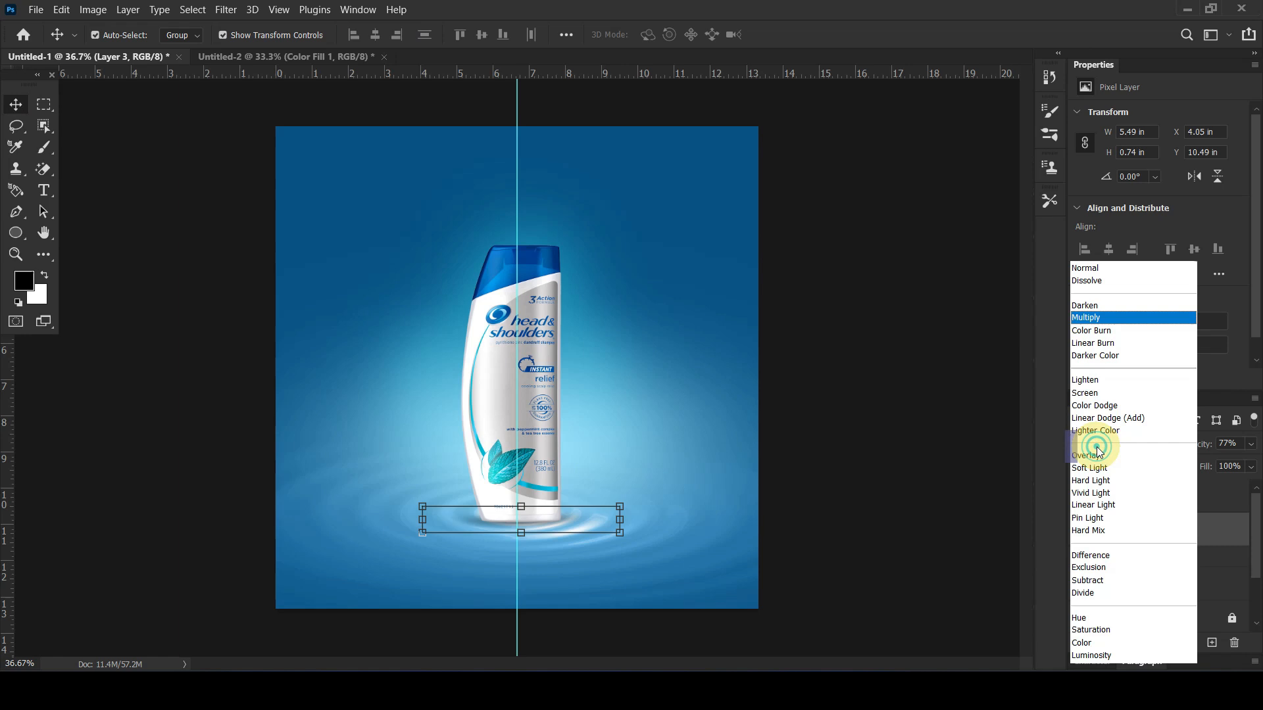
{"action": "left_click", "coordinate": [1091, 305]}
{"action": "left_click", "coordinate": [881, 454]}
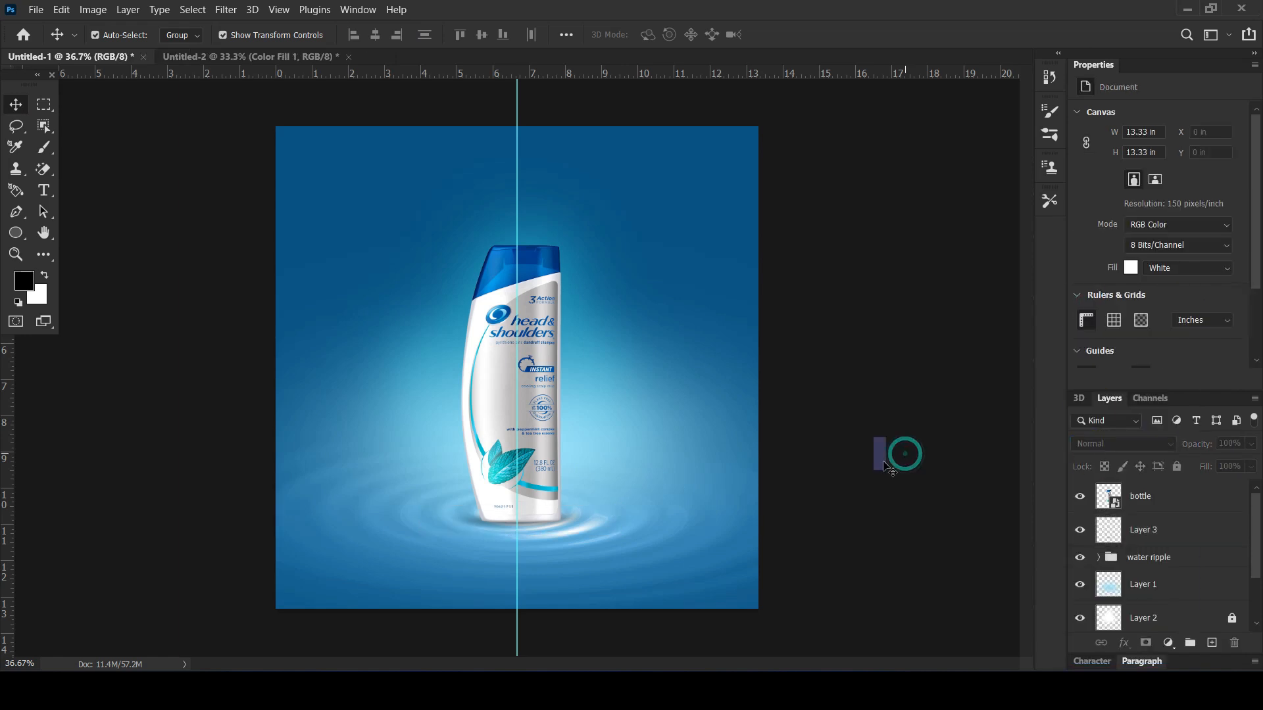
Duplicate the bottle layer, flip the copy vertically and place it base to base beneath the original as a reflection
{"action": "scroll", "coordinate": [611, 467], "scroll_direction": "up", "scroll_amount": 1}
{"action": "left_click", "coordinate": [498, 363]}
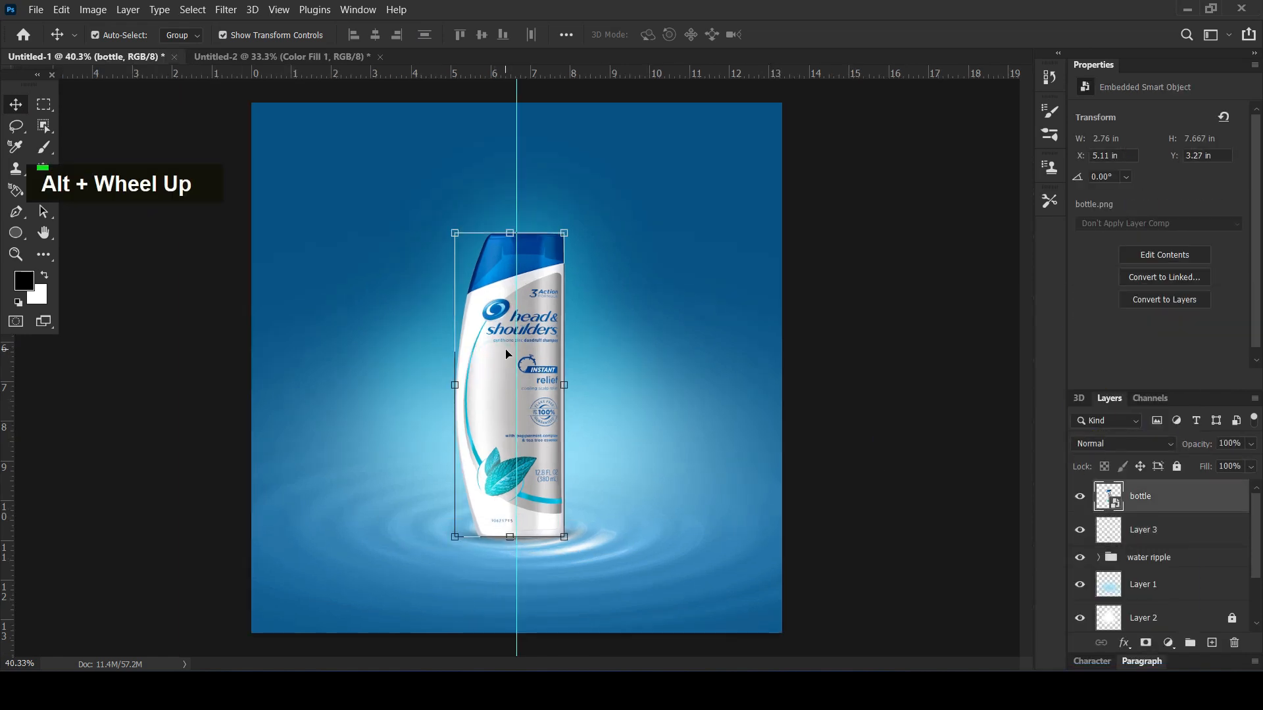
{"action": "key", "text": "ctrl+j"}
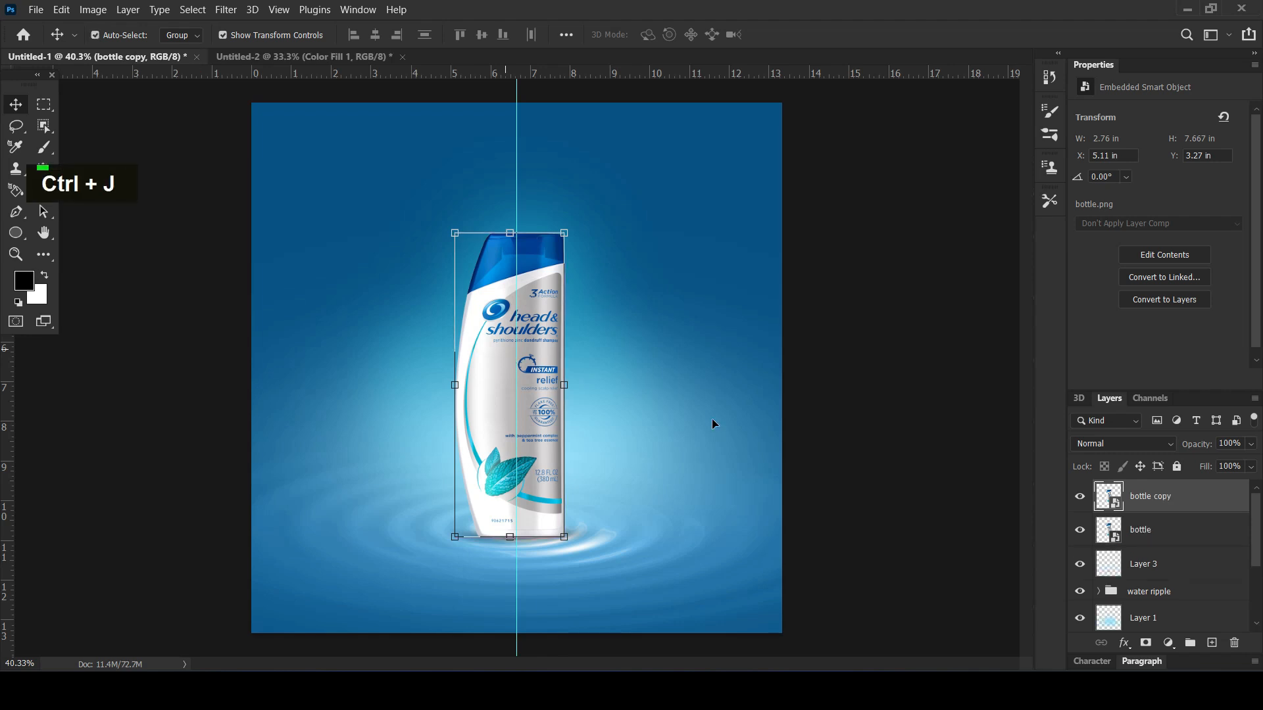
{"action": "key", "text": "ctrl+t"}
{"action": "right_click", "coordinate": [533, 367]}
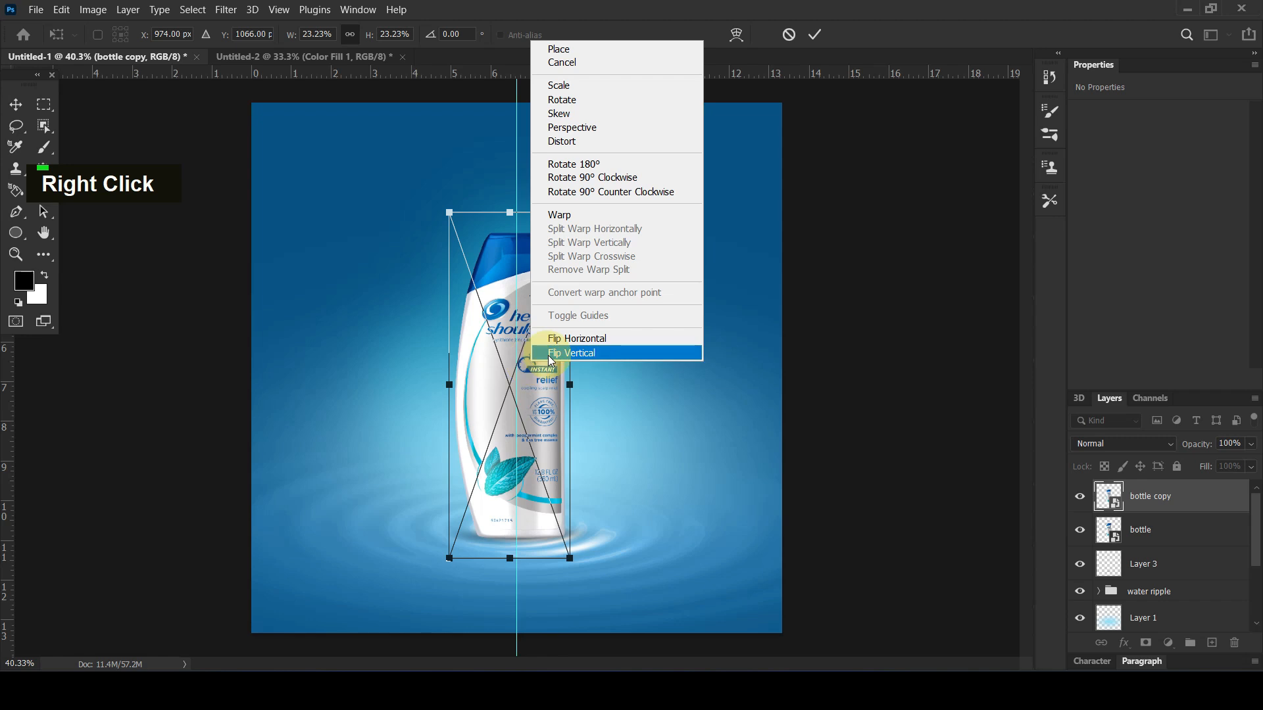
{"action": "left_click", "coordinate": [550, 354]}
{"action": "left_click_drag", "start_coordinate": [534, 266], "coordinate": [544, 577]}
{"action": "key", "text": "shift+Up"}
{"action": "key", "text": "shift+Up"}
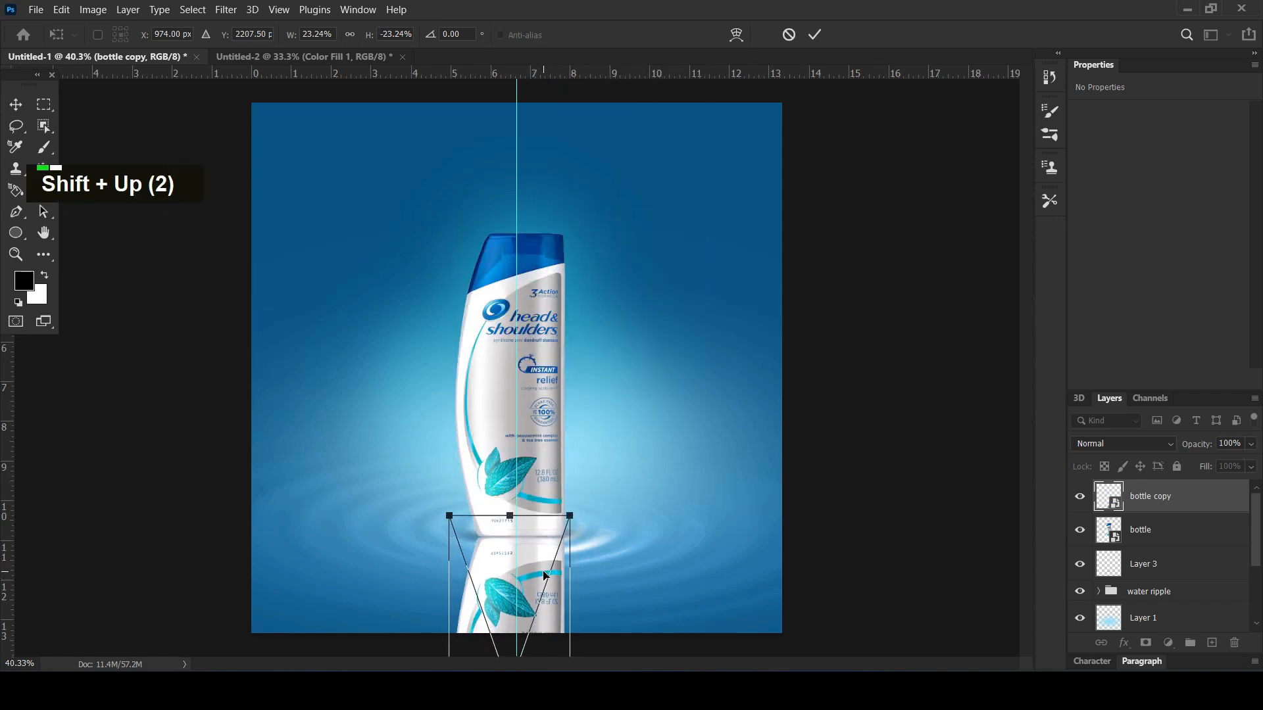
{"action": "left_click", "coordinate": [467, 598]}
{"action": "key", "text": "Return"}
Add a layer mask to the reflected bottle copy and invert it to black to hide the reflection
{"action": "scroll", "coordinate": [586, 304], "scroll_direction": "down", "scroll_amount": 5}
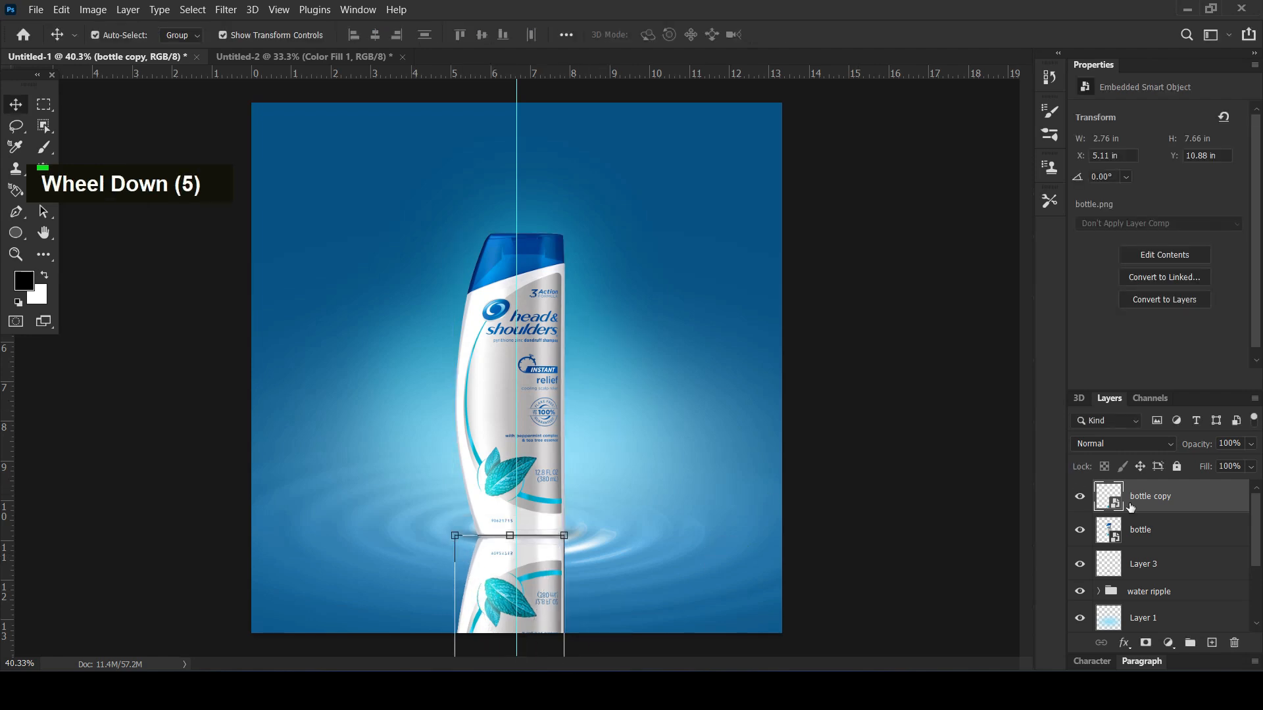
{"action": "left_click", "coordinate": [1145, 642]}
{"action": "left_click", "coordinate": [1150, 505]}
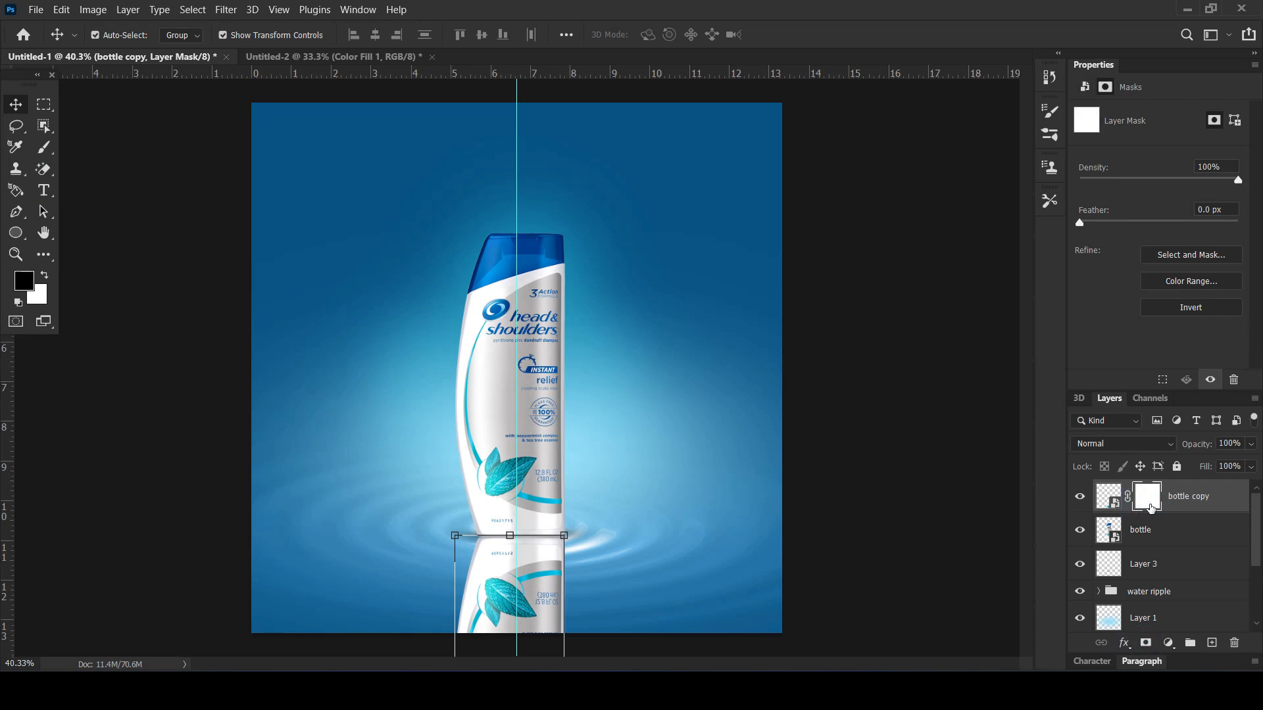
{"action": "key", "text": "ctrl+i"}
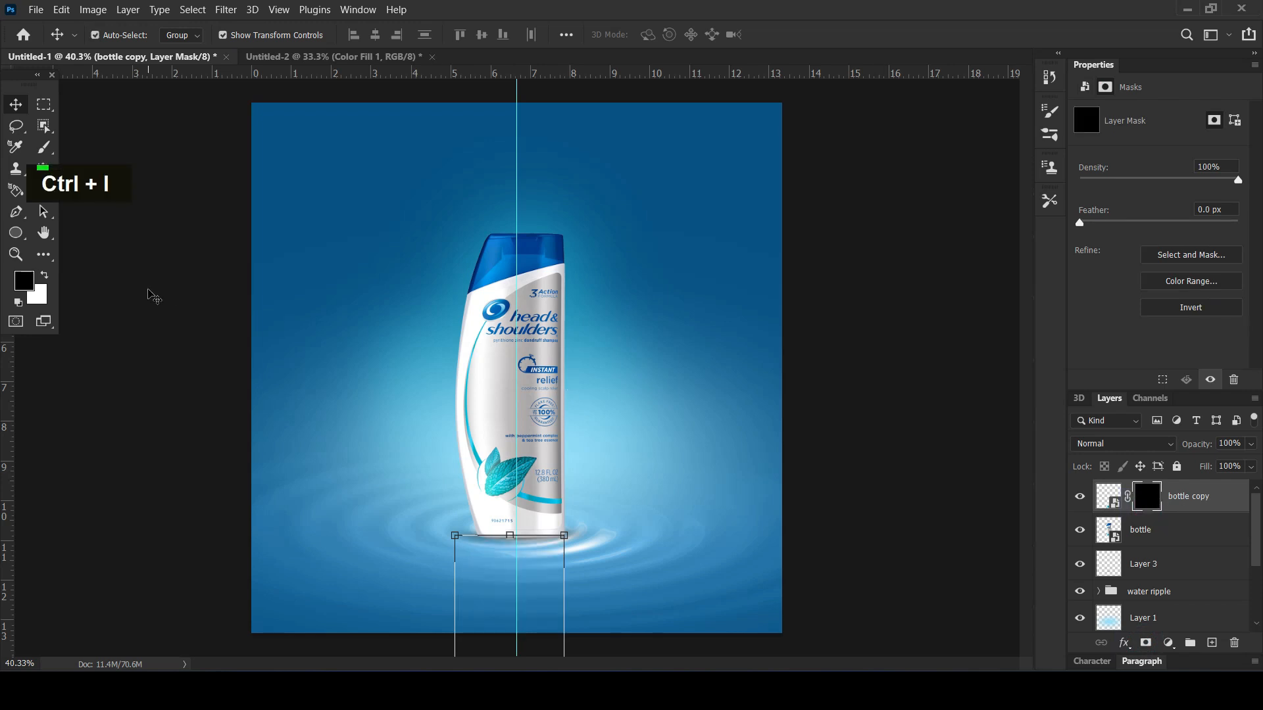
Draw a short black-to-white linear gradient on the reflected bottle's mask at the base so the reflection fades into the water
{"action": "left_click", "coordinate": [44, 148]}
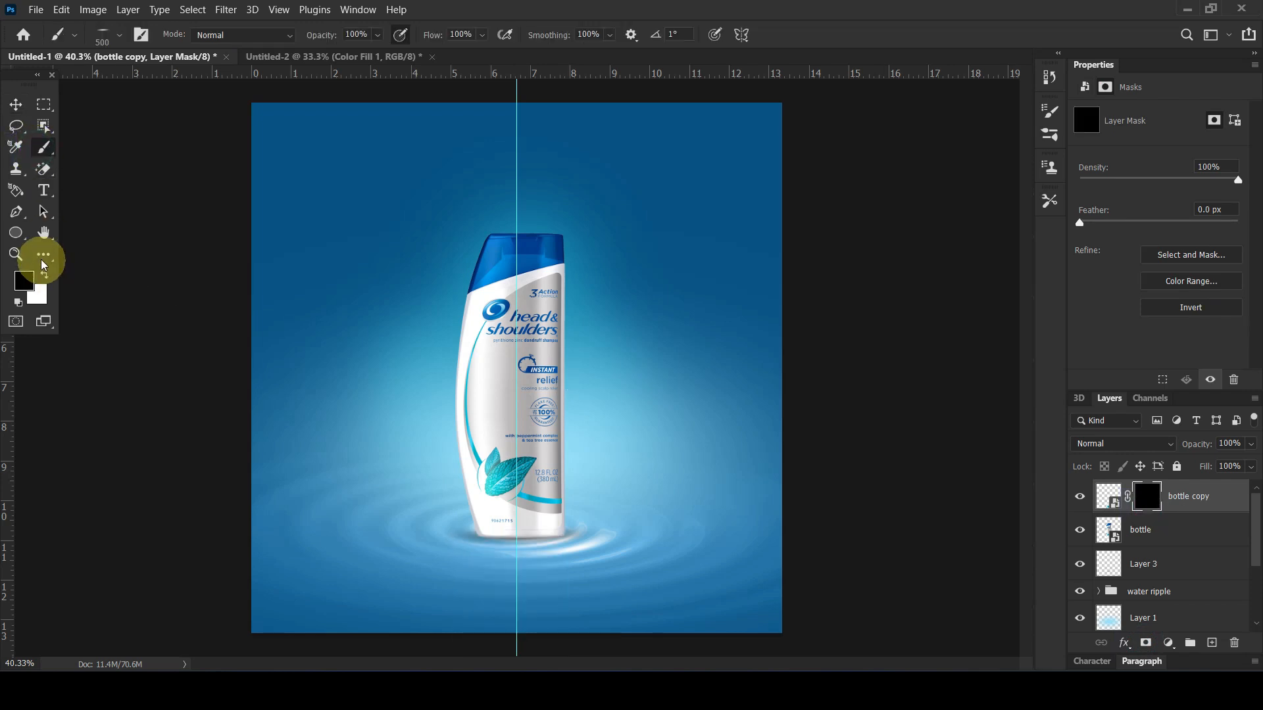
{"action": "left_click_drag", "start_coordinate": [42, 264], "coordinate": [114, 584]}
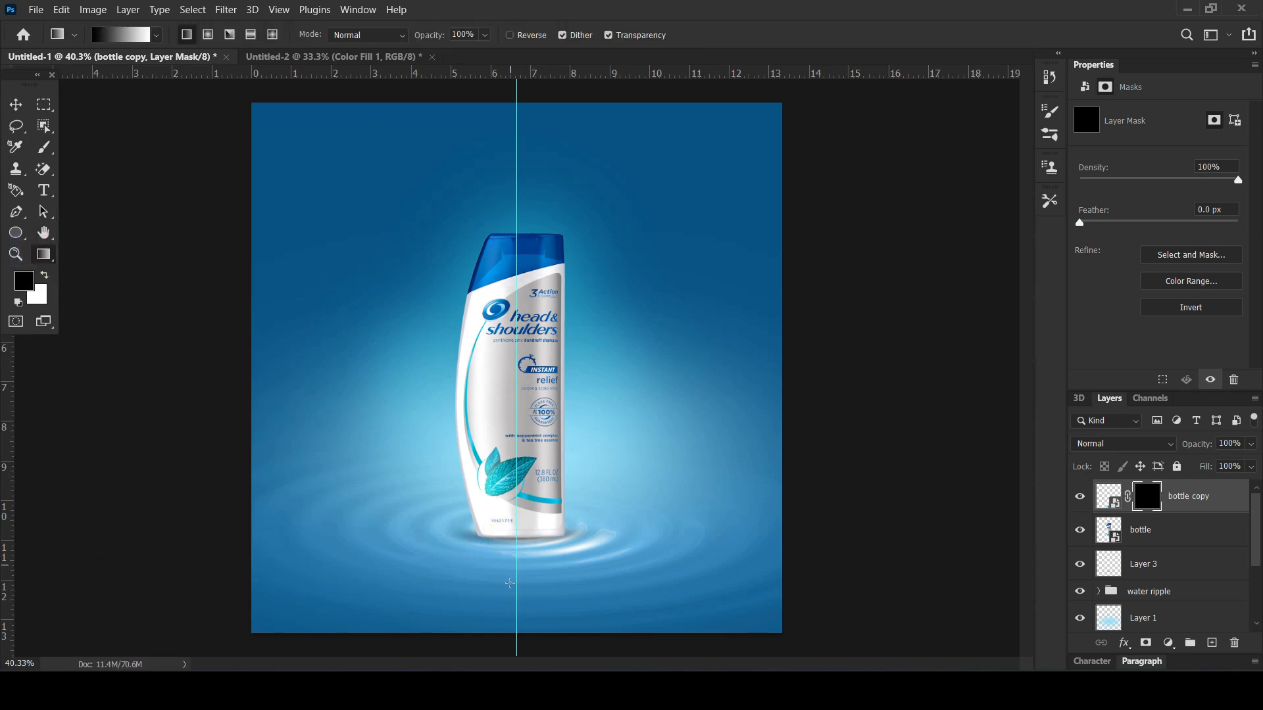
{"action": "left_click_drag", "start_coordinate": [520, 536], "coordinate": [523, 545]}
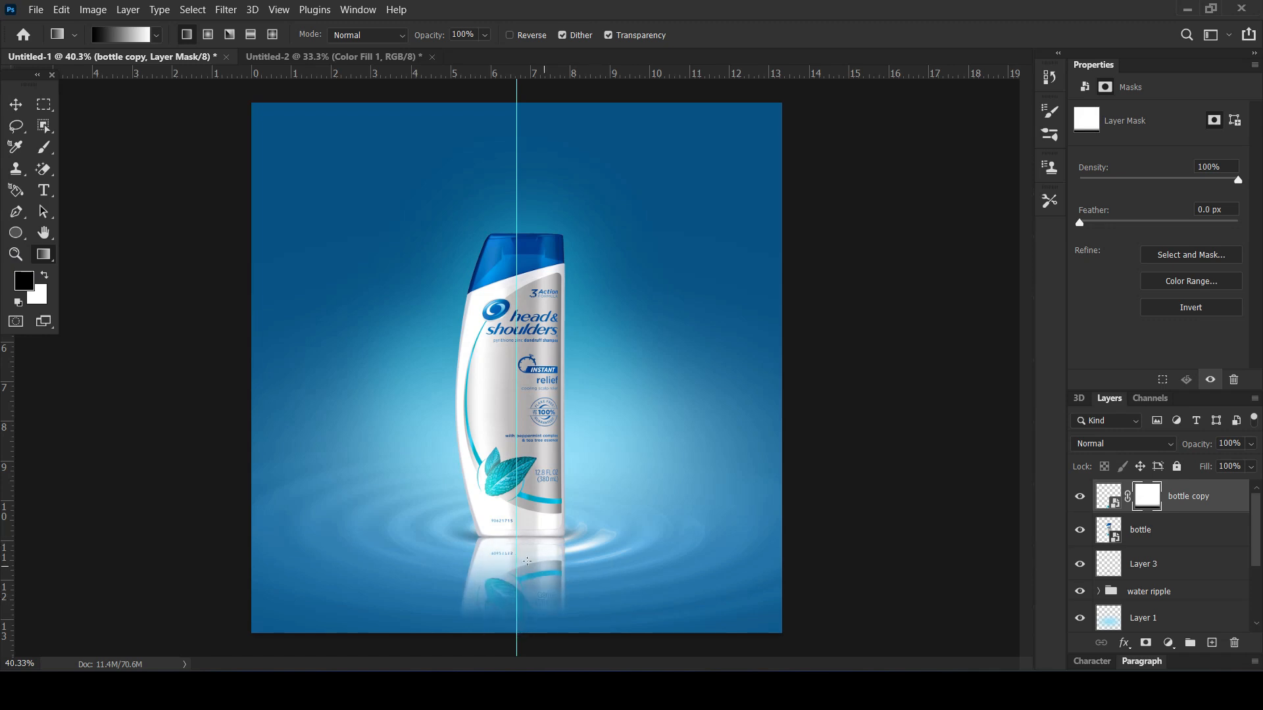
Set the reflected bottle layer's blend mode to Linear Burn and its opacity to 85%
{"action": "left_click", "coordinate": [1092, 444]}
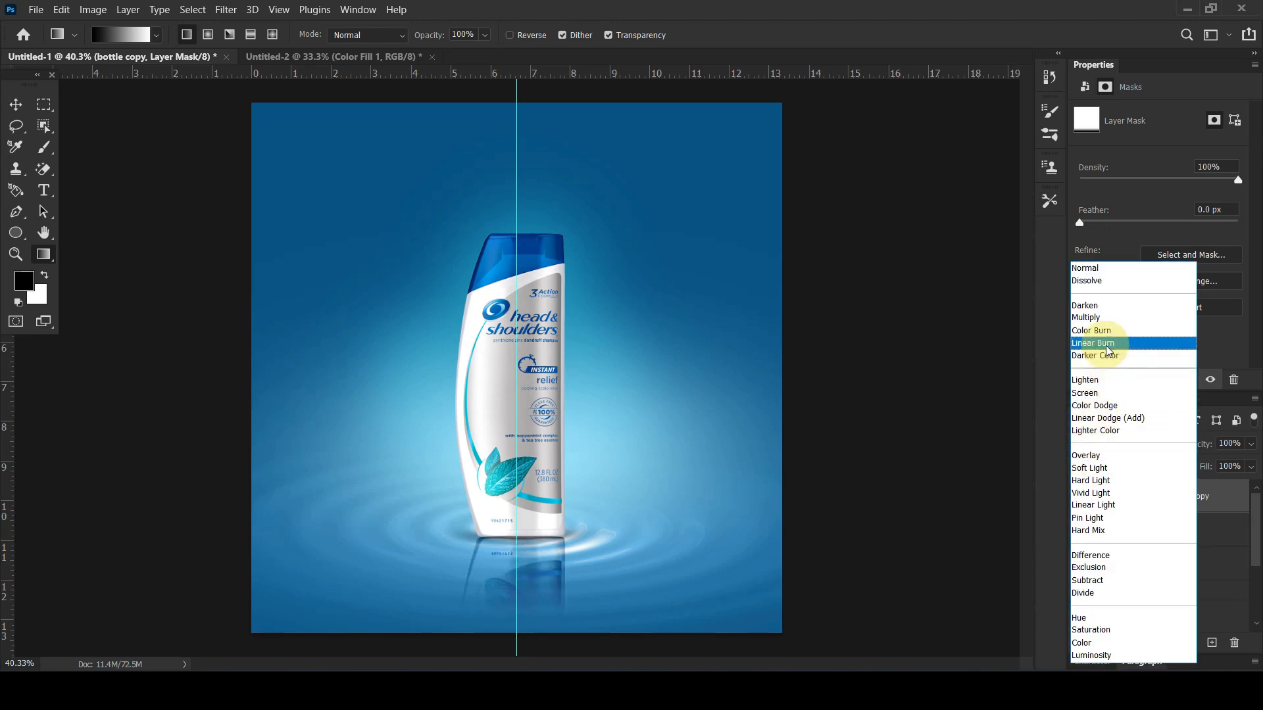
{"action": "left_click", "coordinate": [1086, 342]}
{"action": "left_click_drag", "start_coordinate": [1198, 444], "coordinate": [1189, 446]}
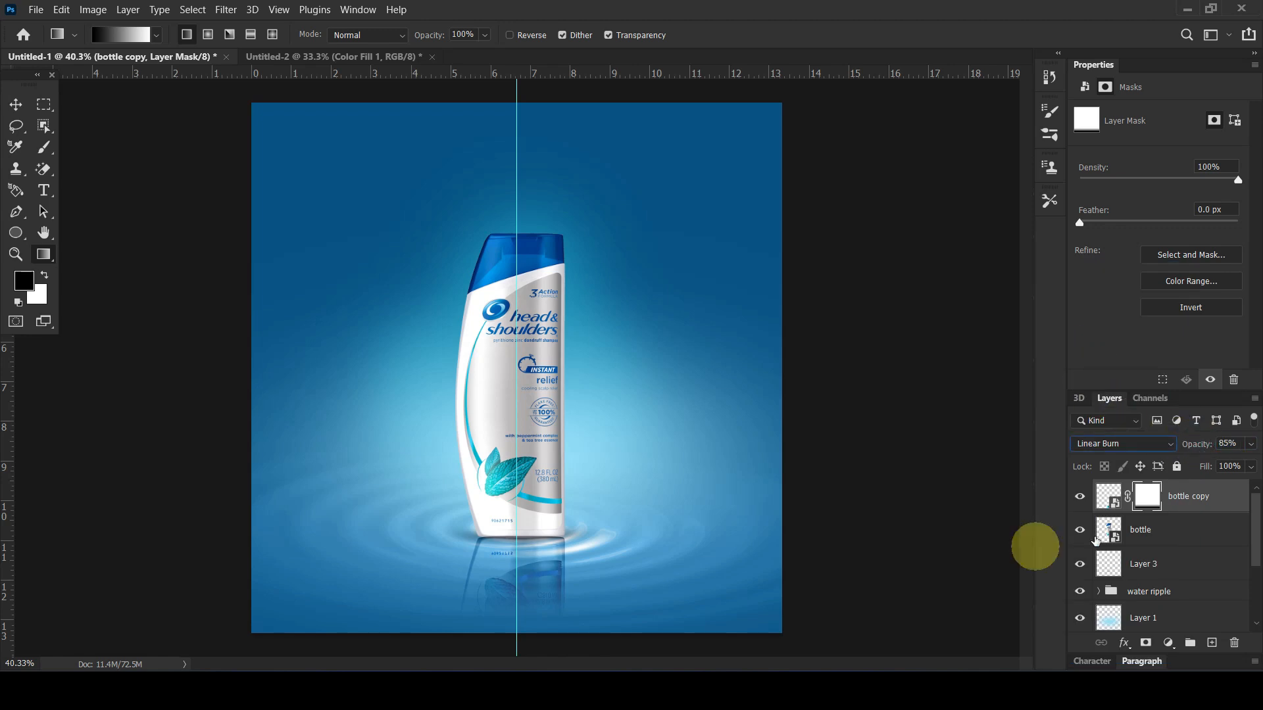
Liquify the reflected bottle near its base with a smaller warp brush to give the reflection wavy edges
{"action": "left_click", "coordinate": [1226, 502]}
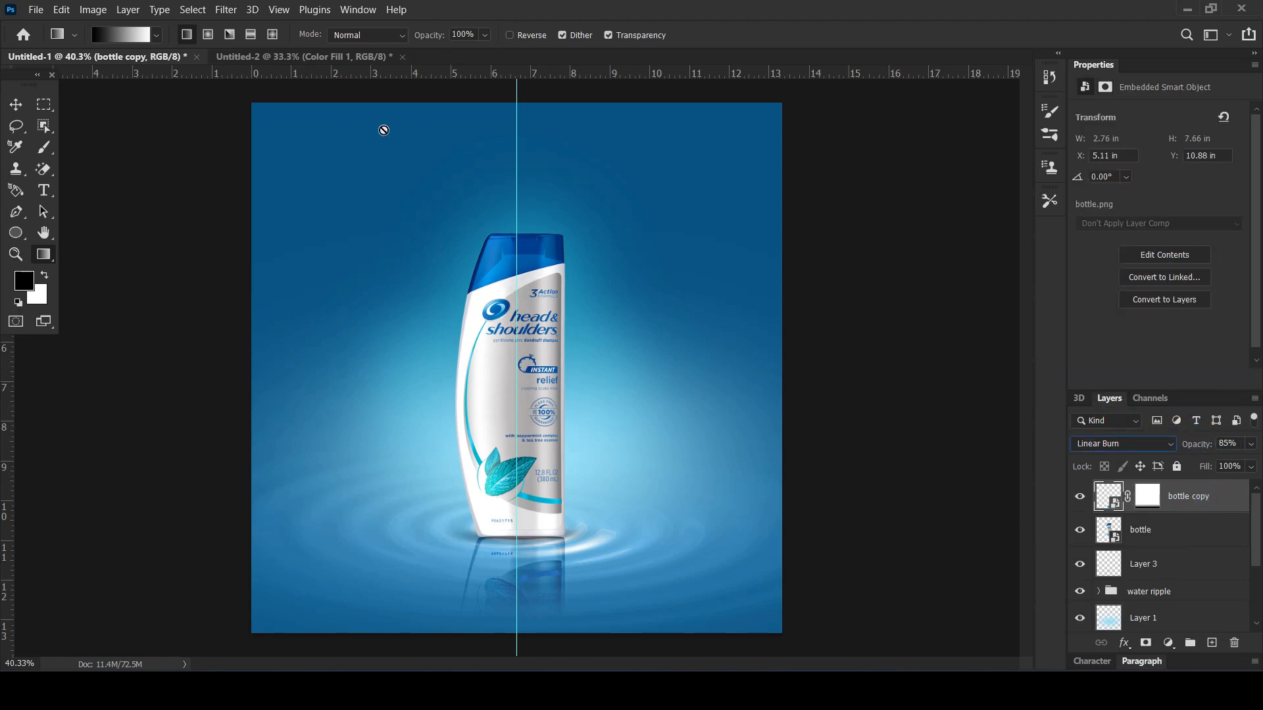
{"action": "left_click", "coordinate": [223, 9]}
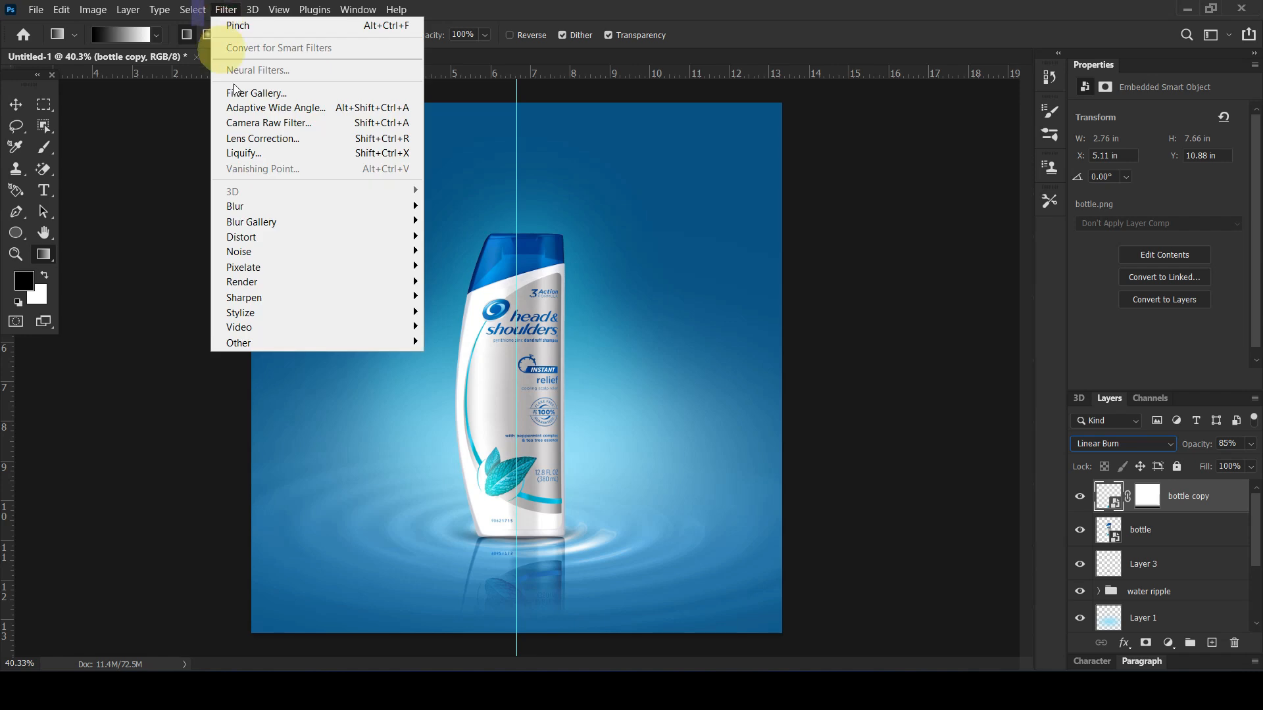
{"action": "left_click", "coordinate": [274, 156]}
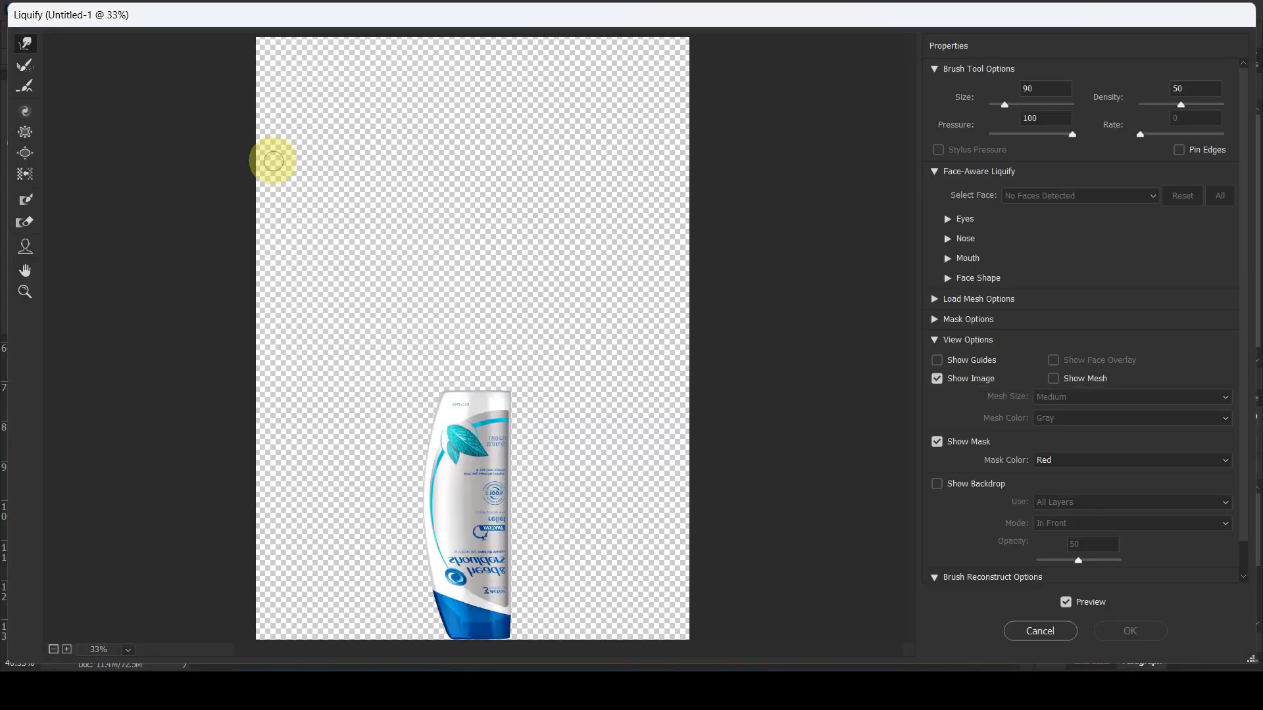
{"action": "key", "text": "bracketleft"}
{"action": "key", "text": "bracketleft"}
{"action": "mouse_move", "coordinate": [431, 411]}
{"action": "left_mouse_down"}
{"action": "mouse_move", "coordinate": [513, 404]}
{"action": "mouse_move", "coordinate": [542, 436]}
{"action": "left_mouse_up"}
{"action": "left_click", "coordinate": [1130, 631]}
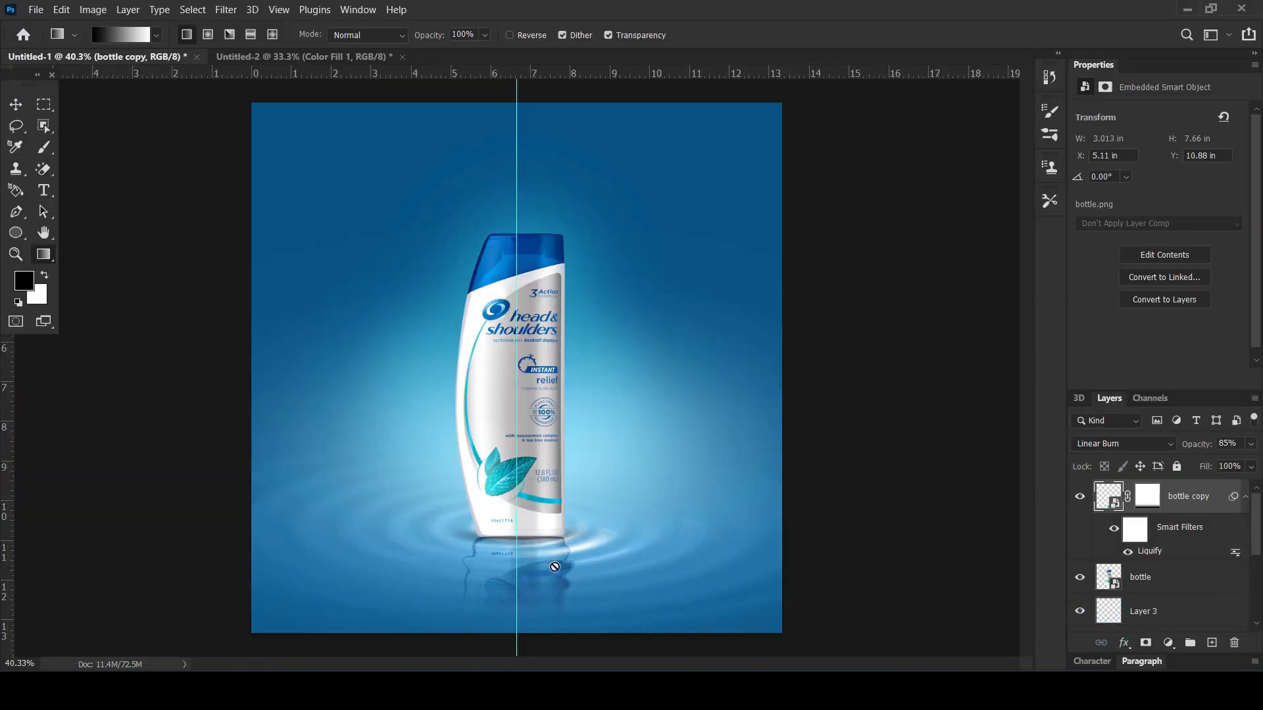
Lower the reflection layer's opacity to 73% and soften it with a slight Gaussian Blur
{"action": "left_click_drag", "start_coordinate": [1196, 449], "coordinate": [1192, 449]}
{"action": "left_click", "coordinate": [224, 10]}
{"action": "mouse_move", "coordinate": [282, 203]}
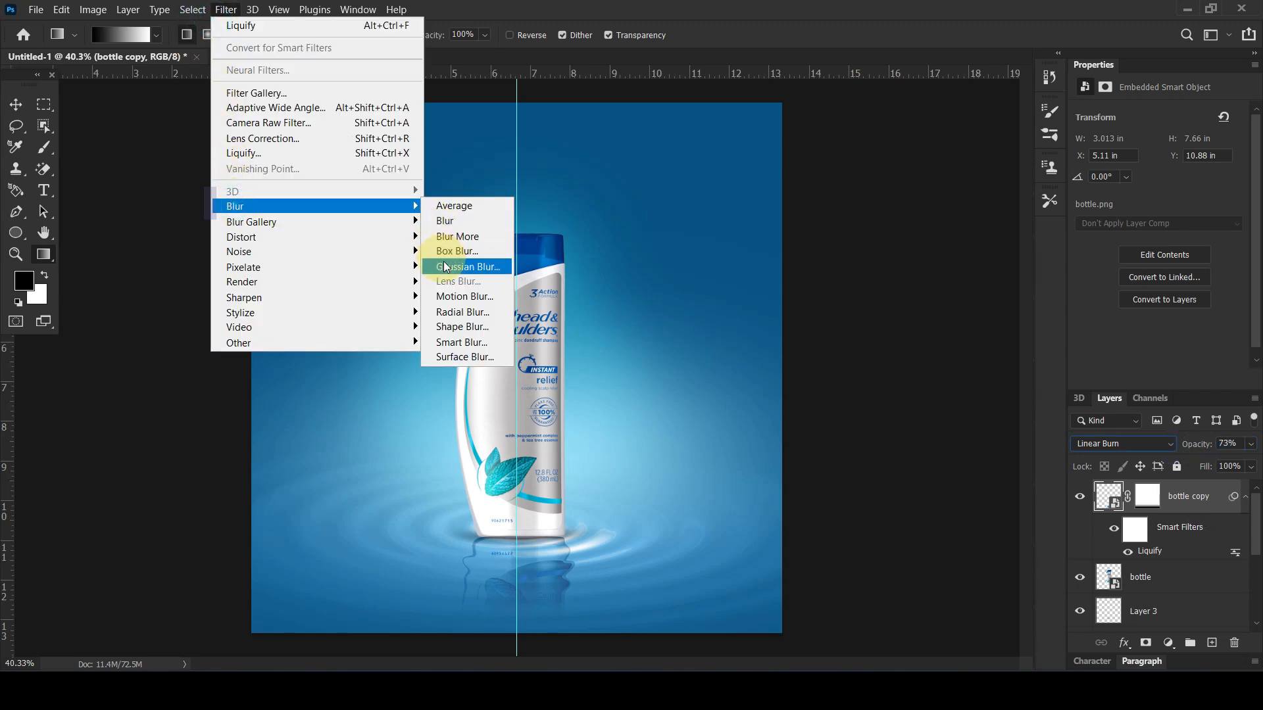
{"action": "left_click", "coordinate": [473, 270]}
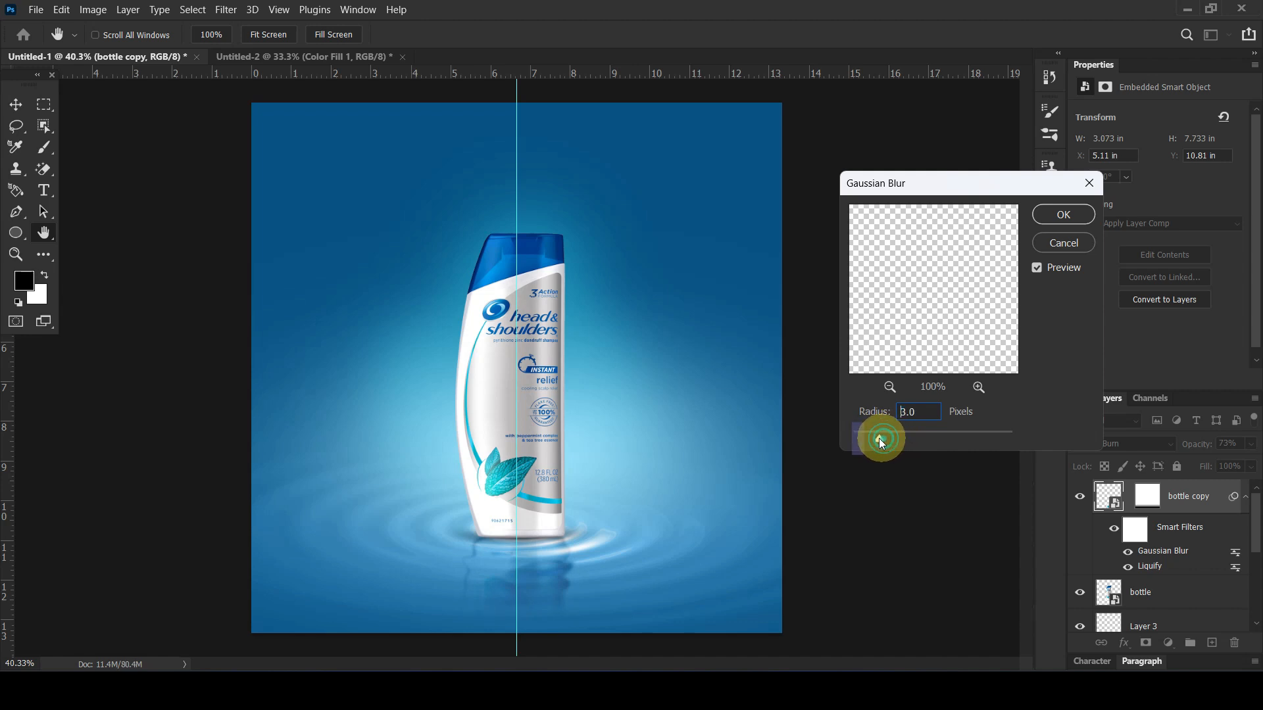
{"action": "left_click_drag", "start_coordinate": [876, 437], "coordinate": [867, 439]}
{"action": "left_click", "coordinate": [1057, 217]}
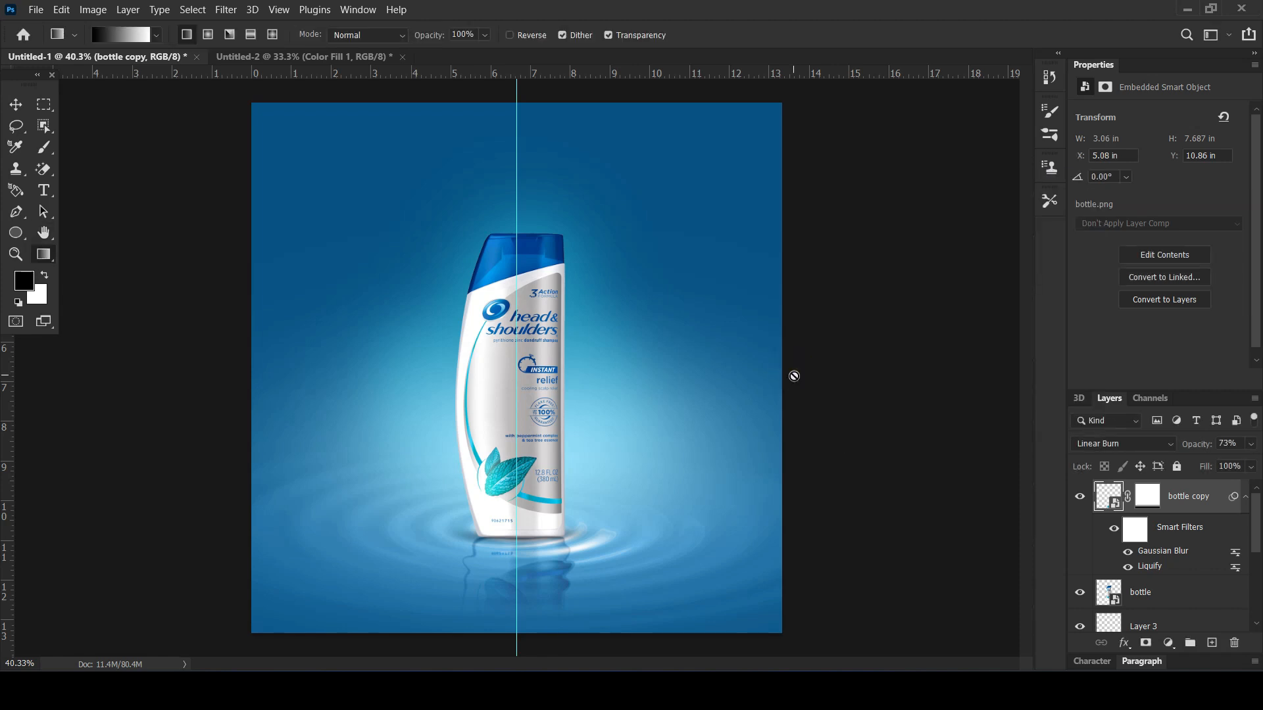
Add a Brightness/Contrast adjustment clipped to the original bottle layer, with brightness 20 and contrast 10
{"action": "left_click", "coordinate": [16, 105]}
{"action": "left_click", "coordinate": [152, 276]}
{"action": "left_click", "coordinate": [502, 332]}
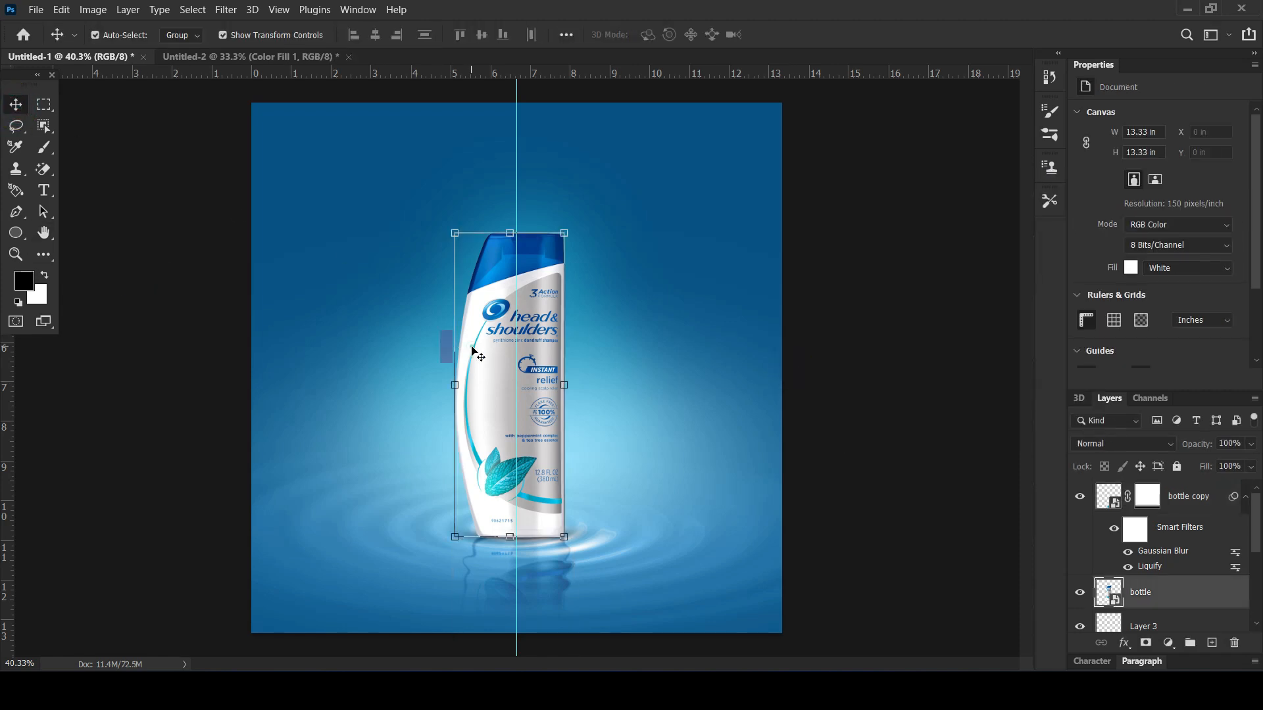
{"action": "left_click", "coordinate": [1167, 643]}
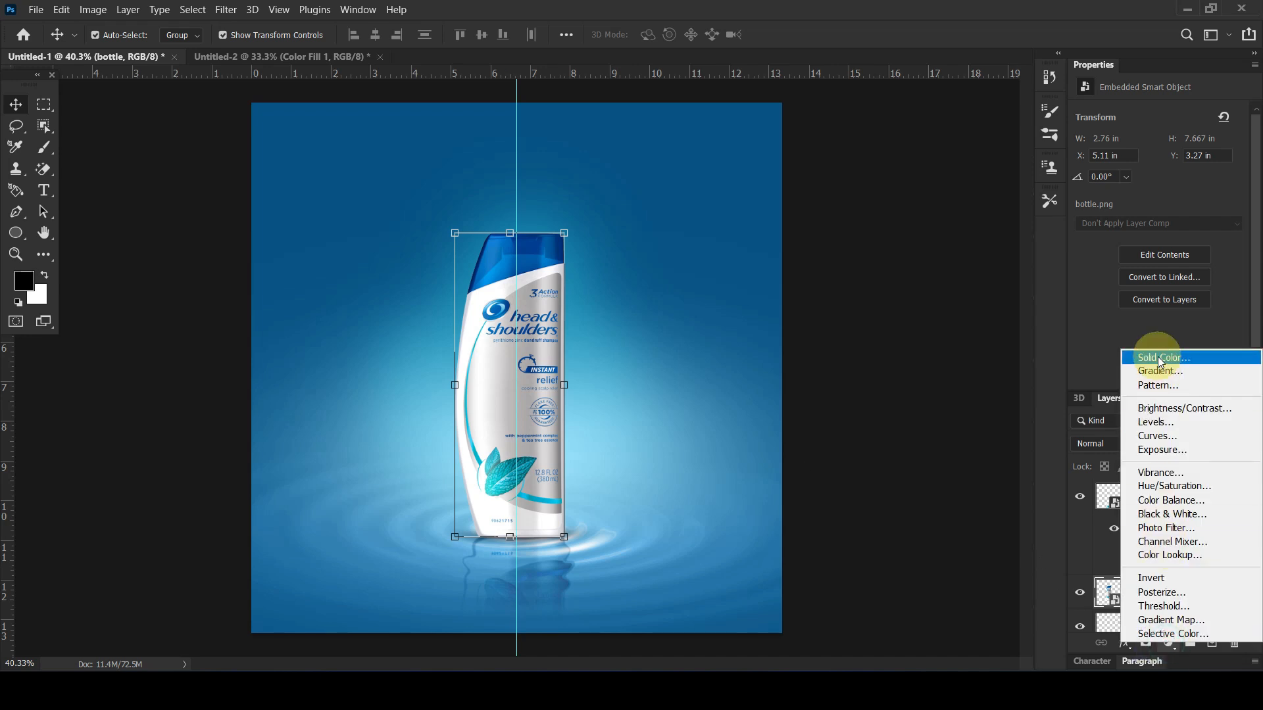
{"action": "left_click", "coordinate": [1175, 418]}
{"action": "left_click", "coordinate": [1137, 380]}
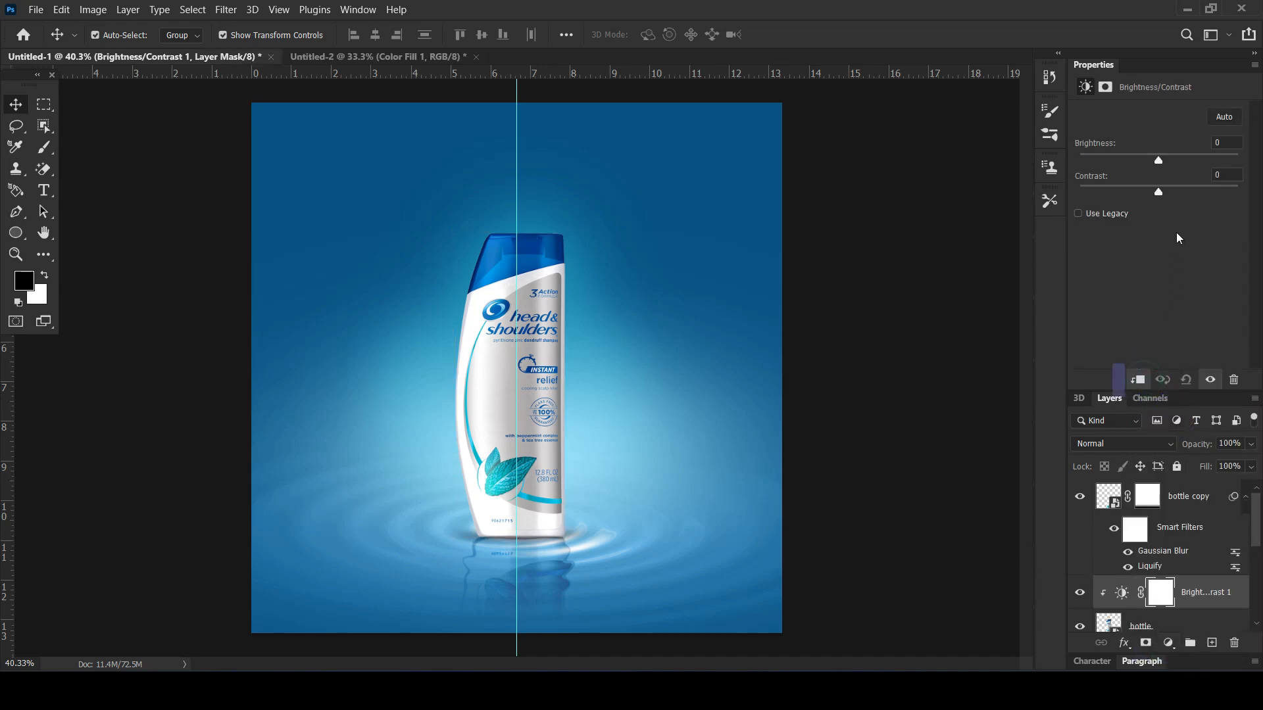
{"action": "left_click_drag", "start_coordinate": [1158, 160], "coordinate": [1166, 195]}
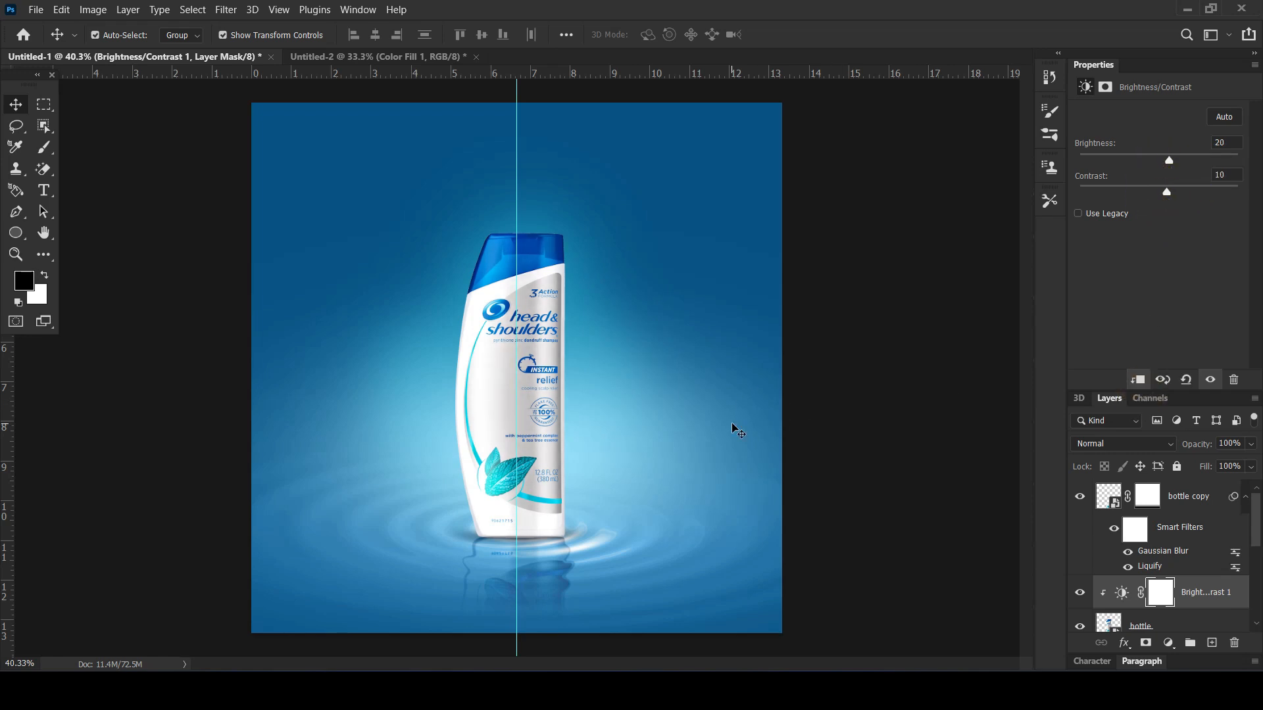
Add a clipped Curves adjustment directly above the bottle layer and darken the midtones, mapping input 109 to output 48
{"action": "scroll", "coordinate": [1052, 564], "scroll_direction": "down", "scroll_amount": 1}
{"action": "left_click", "coordinate": [1194, 622]}
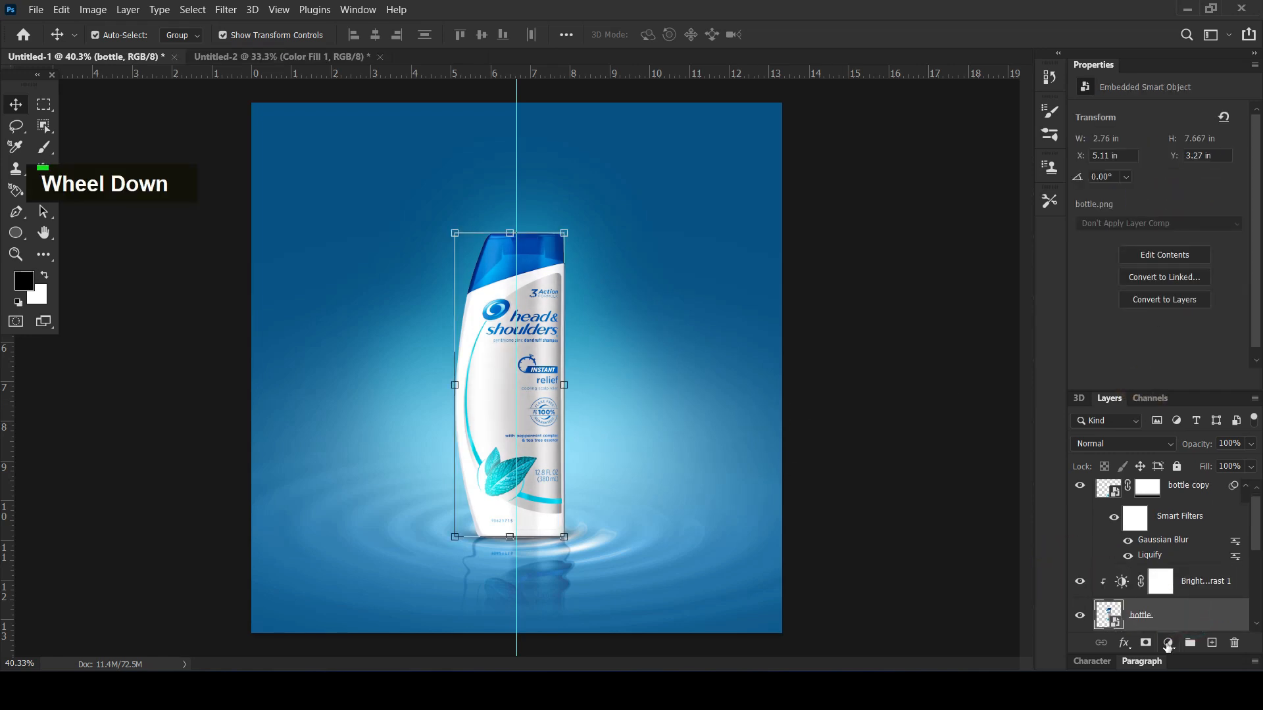
{"action": "left_click", "coordinate": [1168, 644]}
{"action": "left_click", "coordinate": [1159, 435]}
{"action": "mouse_move", "coordinate": [1154, 263]}
{"action": "left_mouse_down"}
{"action": "mouse_move", "coordinate": [1151, 247]}
{"action": "mouse_move", "coordinate": [1166, 252]}
{"action": "left_mouse_up"}
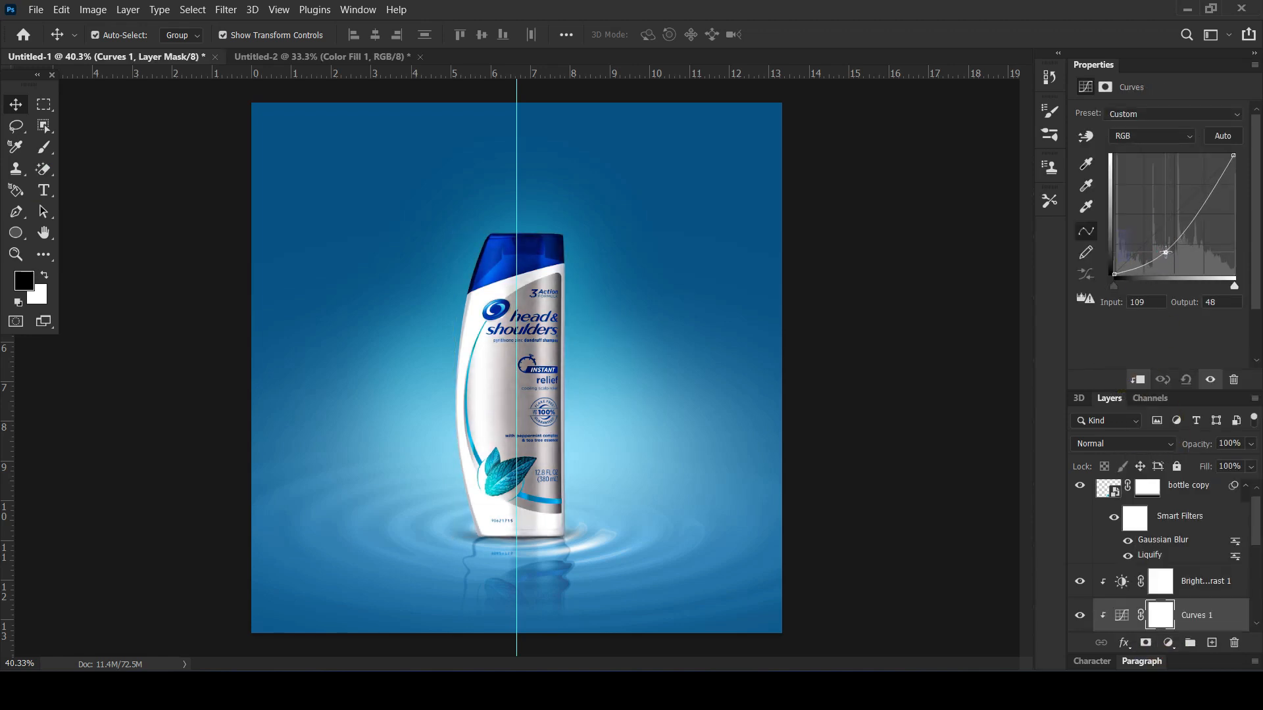
Invert the Curves mask to black and prepare a white soft brush with a round tip at 400 px
{"action": "left_click", "coordinate": [1159, 617]}
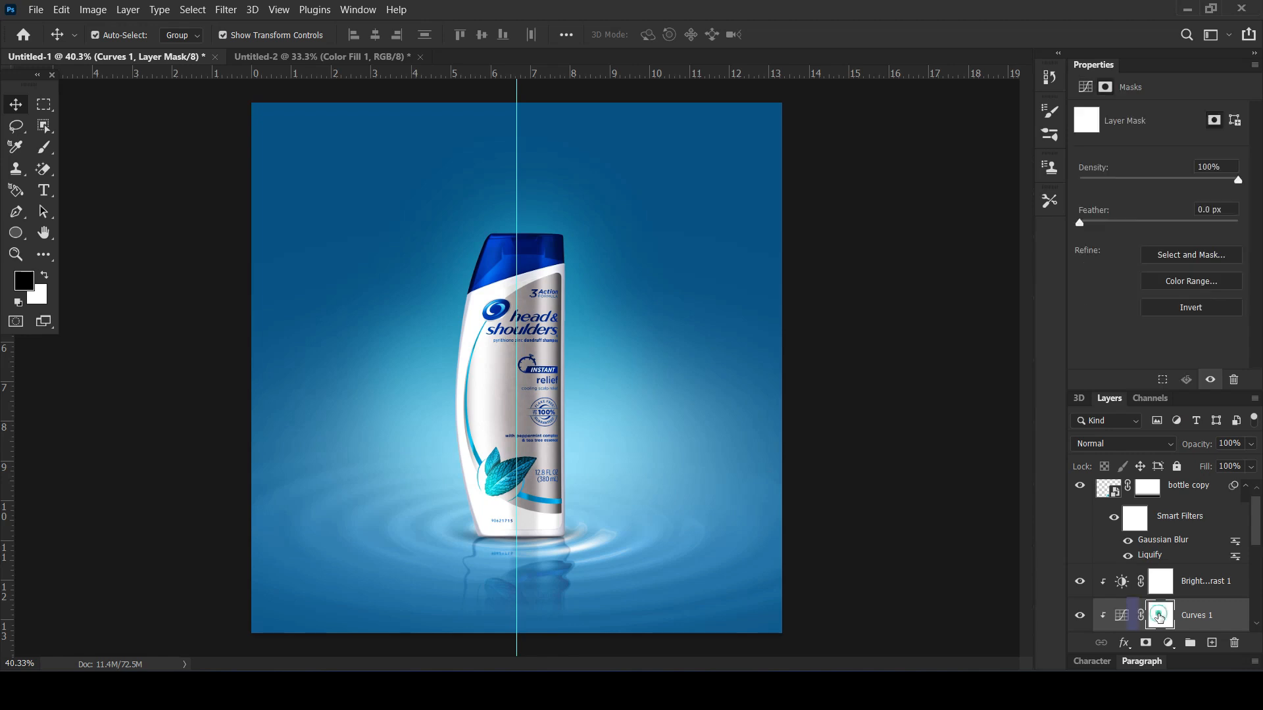
{"action": "key", "text": "ctrl+i"}
{"action": "left_click", "coordinate": [44, 147]}
{"action": "left_click", "coordinate": [44, 277]}
{"action": "left_click", "coordinate": [102, 33]}
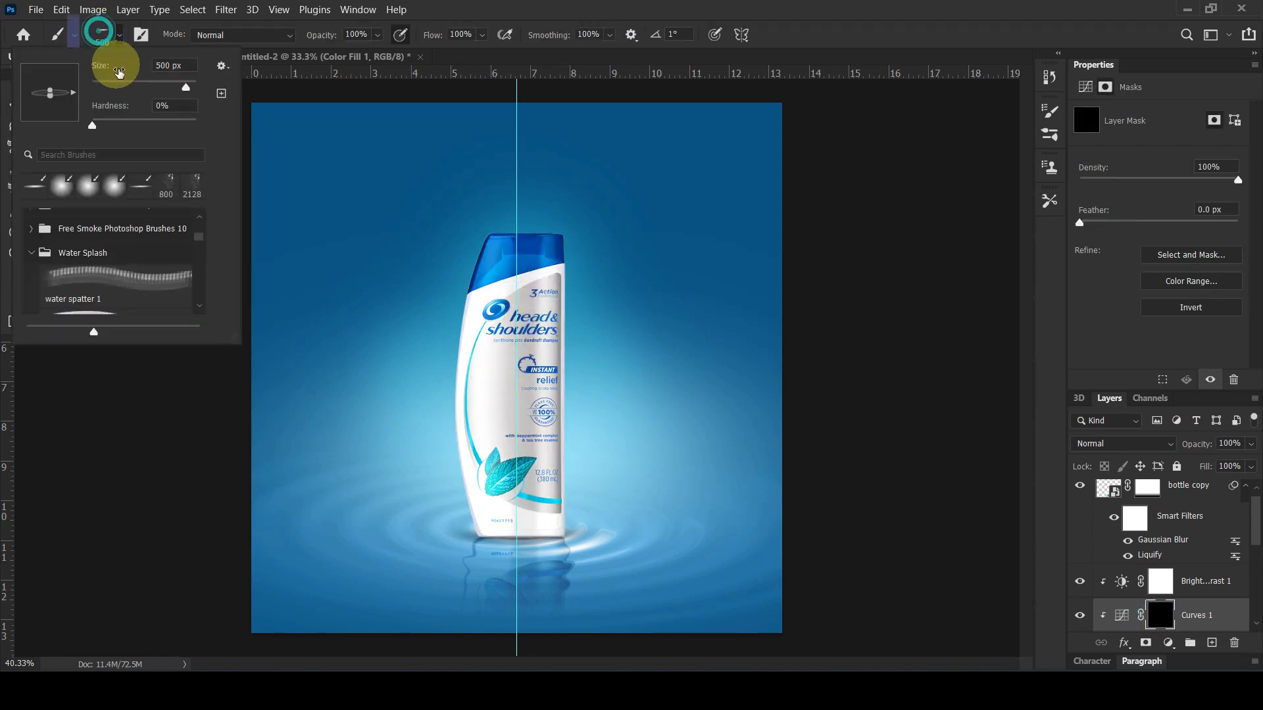
{"action": "mouse_move", "coordinate": [73, 93]}
{"action": "left_mouse_down"}
{"action": "mouse_move", "coordinate": [40, 90]}
{"action": "mouse_move", "coordinate": [48, 125]}
{"action": "mouse_move", "coordinate": [47, 96]}
{"action": "mouse_move", "coordinate": [64, 119]}
{"action": "mouse_move", "coordinate": [52, 119]}
{"action": "mouse_move", "coordinate": [79, 92]}
{"action": "left_mouse_up"}
{"action": "left_click", "coordinate": [605, 12]}
{"action": "key", "text": "bracketleft"}
{"action": "key", "text": "bracketleft"}
{"action": "key", "text": "bracketleft"}
{"action": "key", "text": "bracketleft"}
{"action": "key", "text": "bracketleft"}
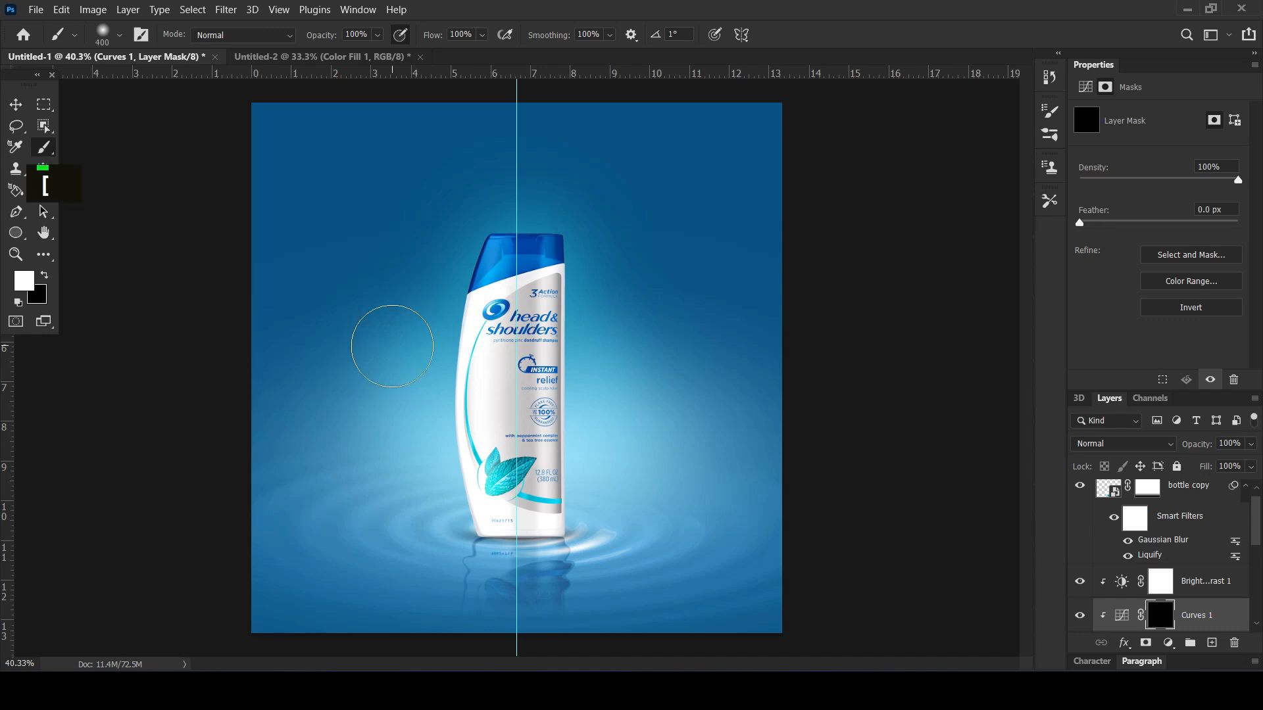
{"action": "key", "text": "bracketright"}
{"action": "key", "text": "bracketright"}
{"action": "key", "text": "bracketright"}
{"action": "key", "text": "bracketright"}
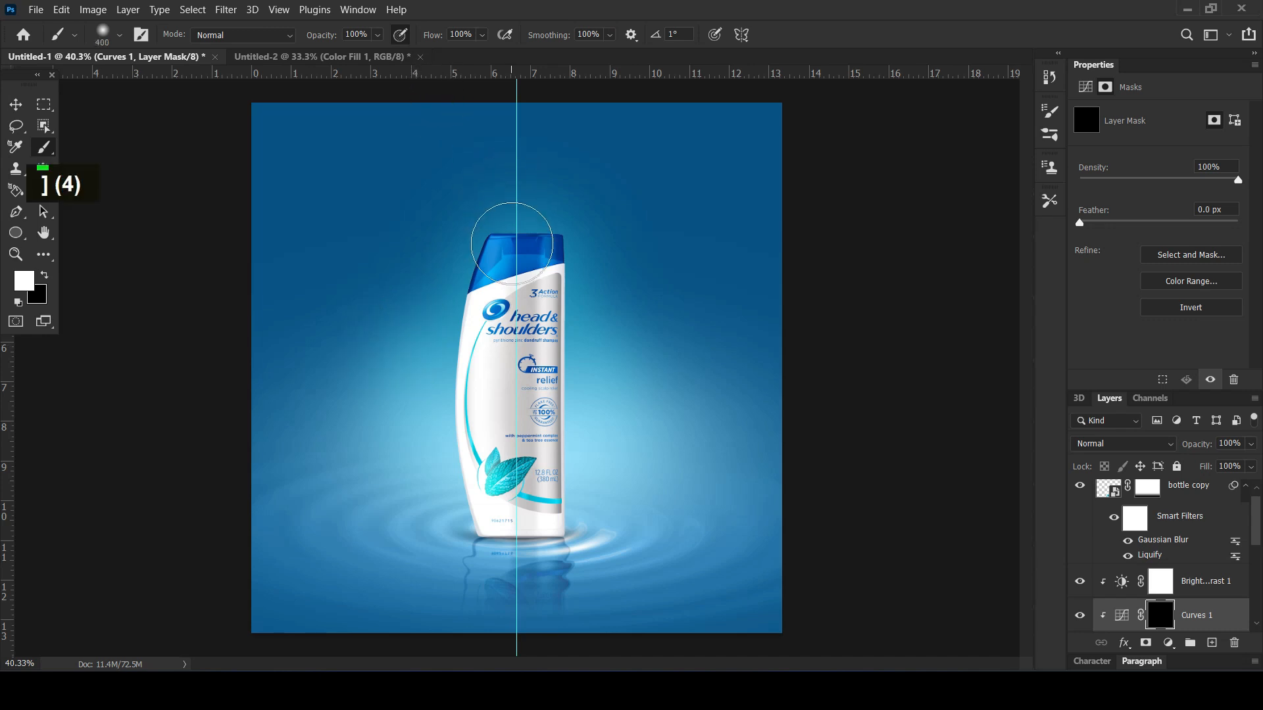
{"action": "left_click", "coordinate": [513, 253]}
{"action": "key", "text": "bracketleft"}
{"action": "key", "text": "bracketleft"}
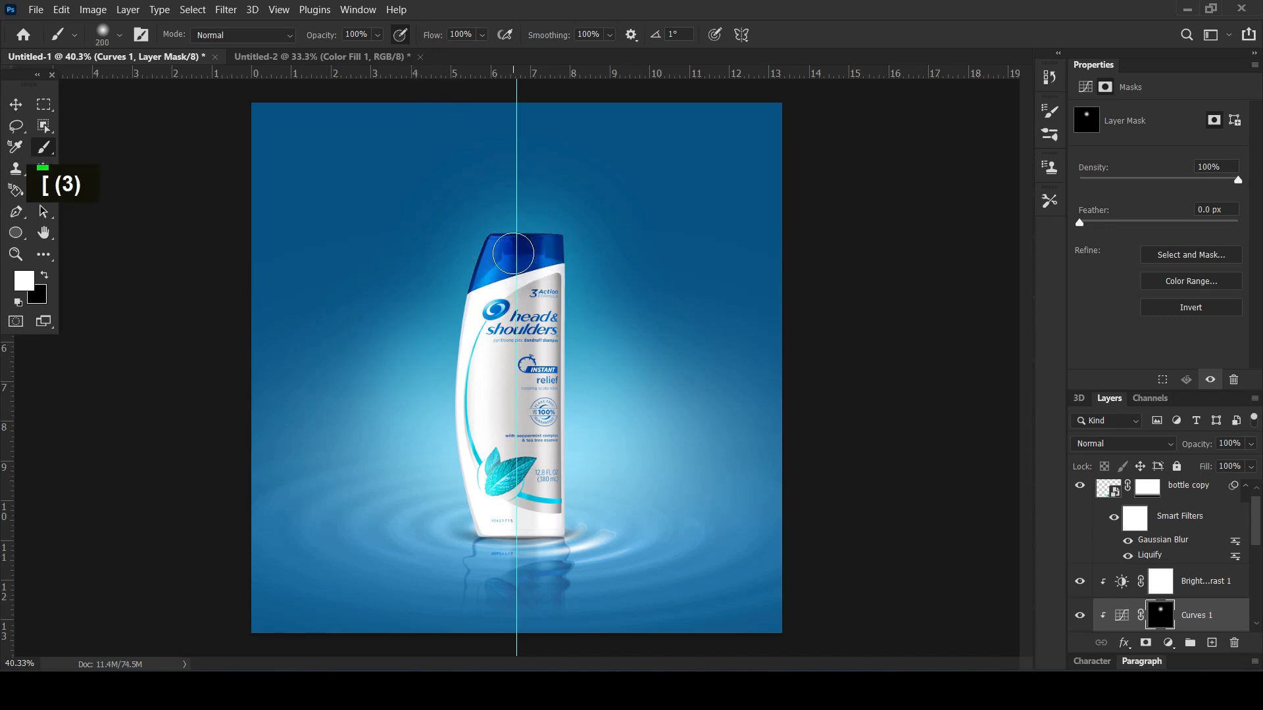
{"action": "key", "text": "ctrl+z"}
{"action": "left_click_drag", "start_coordinate": [510, 286], "coordinate": [513, 567]}
{"action": "key", "text": "ctrl+z"}
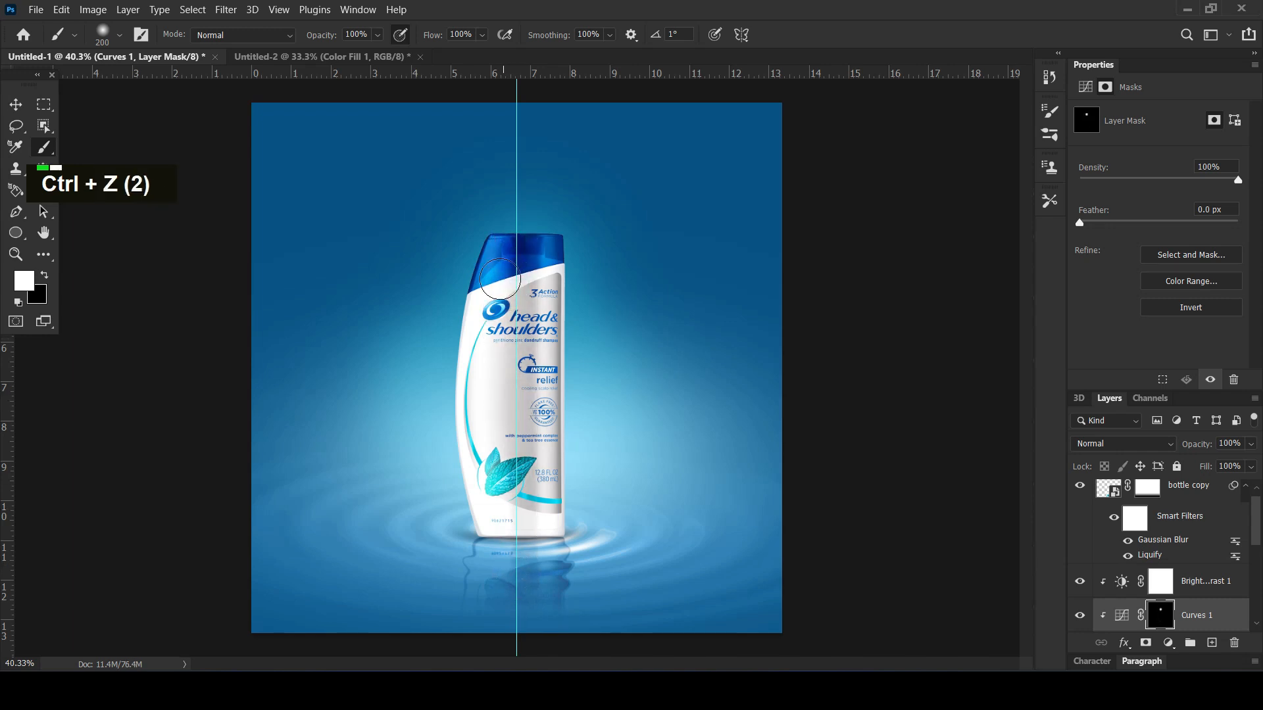
Paint white on the Curves mask over the bottle's body at 53% brush opacity and 58% flow, and set the layer opacity to 50%
{"action": "left_click_drag", "start_coordinate": [327, 35], "coordinate": [295, 39]}
{"action": "left_click_drag", "start_coordinate": [426, 36], "coordinate": [391, 51]}
{"action": "key", "text": "bracketright"}
{"action": "key", "text": "bracketright"}
{"action": "key", "text": "bracketright"}
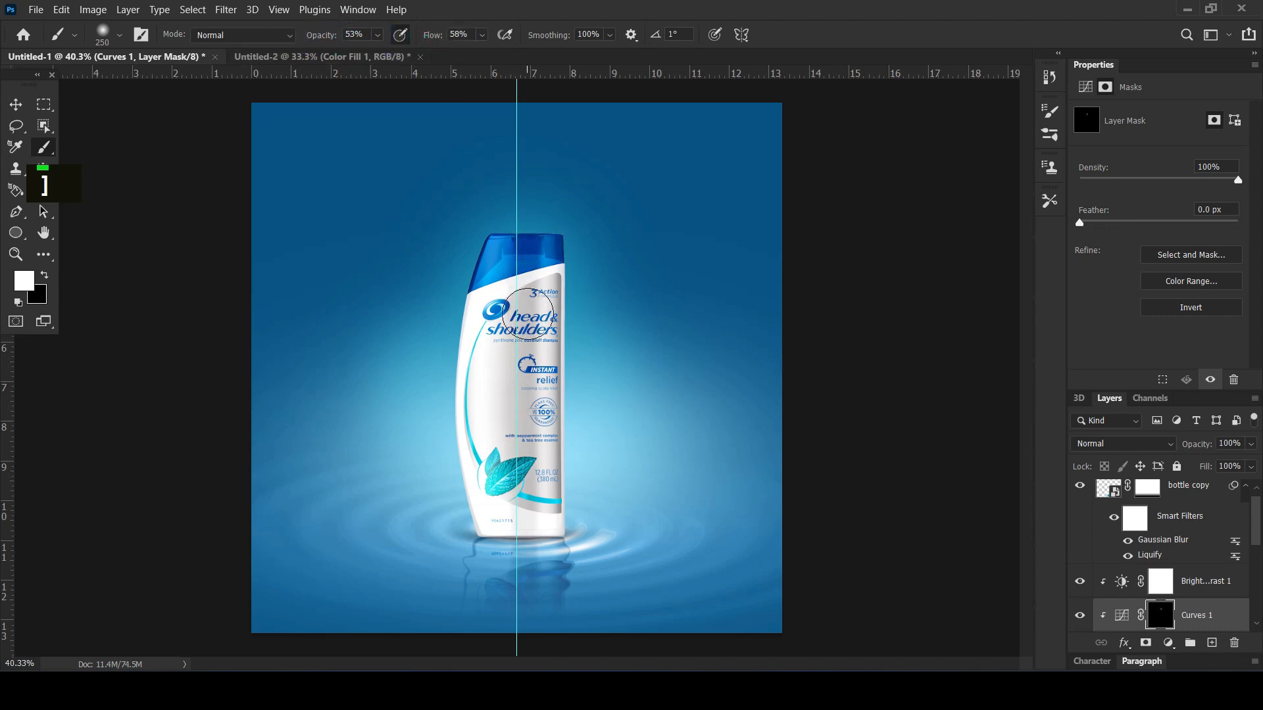
{"action": "mouse_move", "coordinate": [521, 311]}
{"action": "left_mouse_down"}
{"action": "mouse_move", "coordinate": [523, 559]}
{"action": "mouse_move", "coordinate": [526, 480]}
{"action": "mouse_move", "coordinate": [518, 507]}
{"action": "left_mouse_up"}
{"action": "left_click_drag", "start_coordinate": [541, 297], "coordinate": [579, 563]}
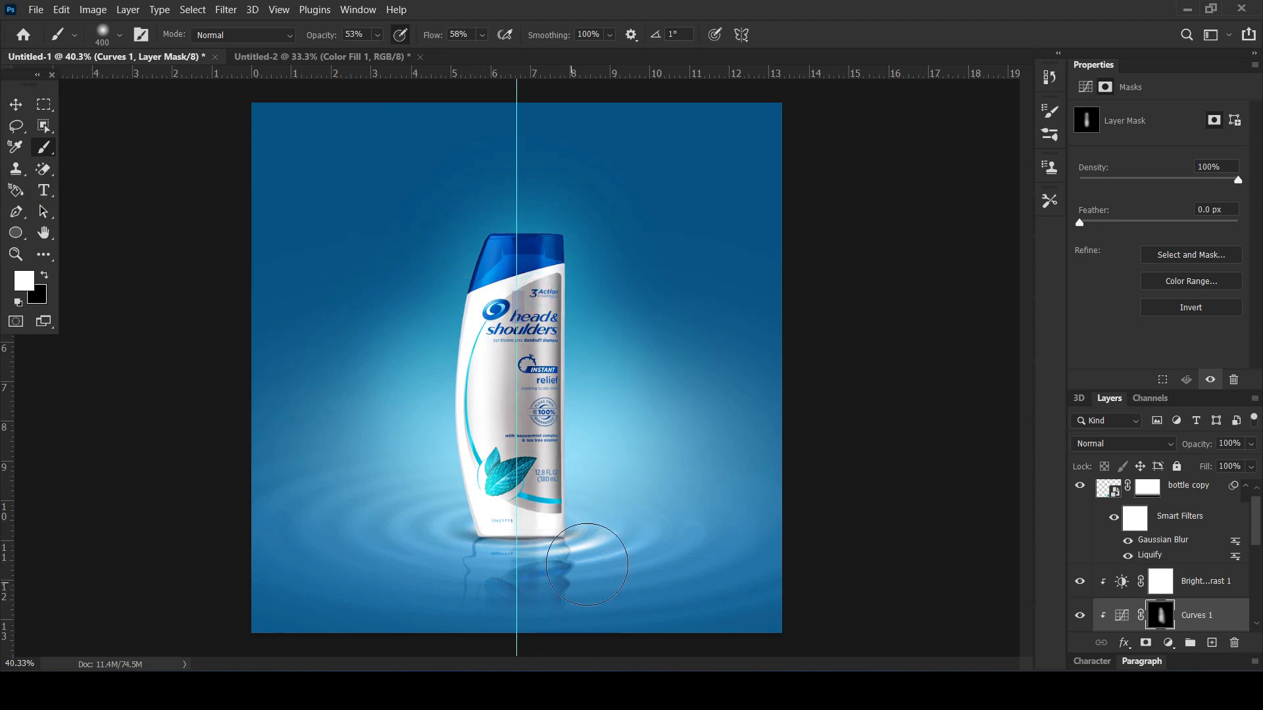
{"action": "left_click_drag", "start_coordinate": [1198, 444], "coordinate": [1182, 446]}
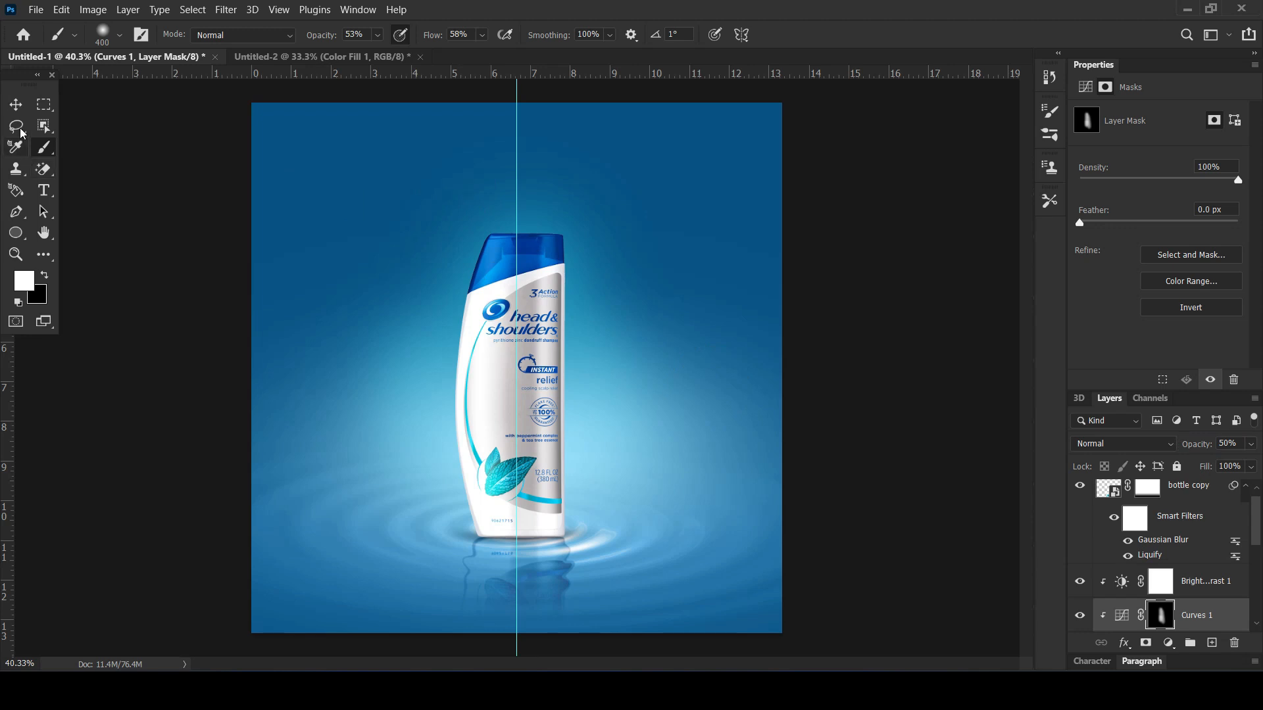
{"action": "left_click", "coordinate": [16, 106]}
{"action": "left_click", "coordinate": [142, 350]}
{"action": "scroll", "coordinate": [430, 322], "scroll_direction": "down", "scroll_amount": 3}
{"action": "scroll", "coordinate": [430, 322], "scroll_direction": "up", "scroll_amount": 2}
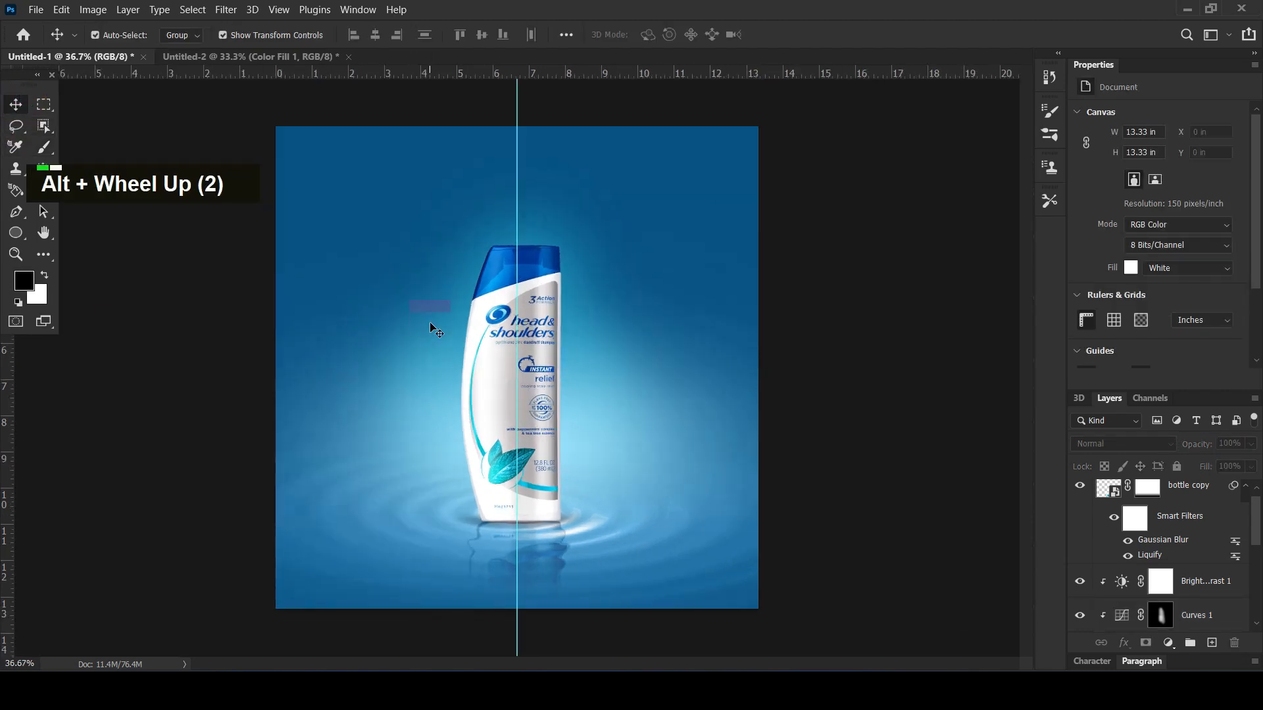
{"action": "scroll", "coordinate": [430, 326], "scroll_direction": "up", "scroll_amount": 1, "text": "alt"}
{"action": "key", "text": "alt"}
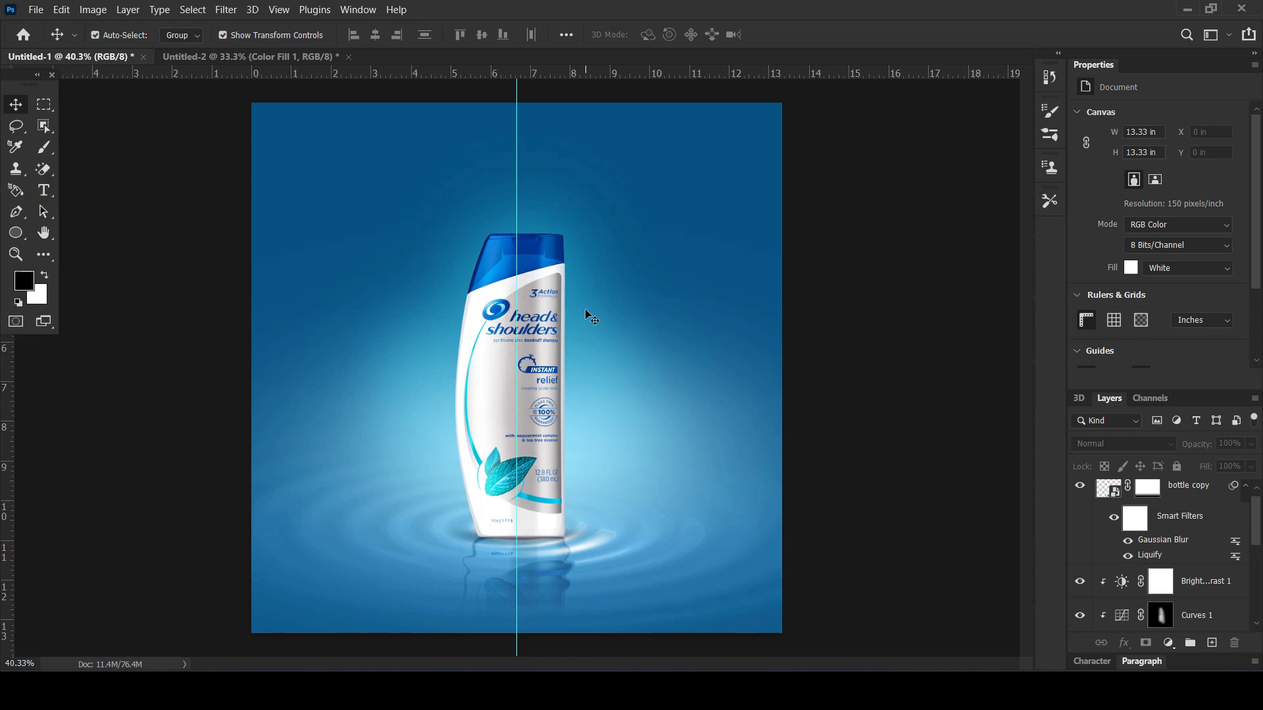
{"action": "scroll", "coordinate": [816, 361], "scroll_direction": "down", "scroll_amount": 2}
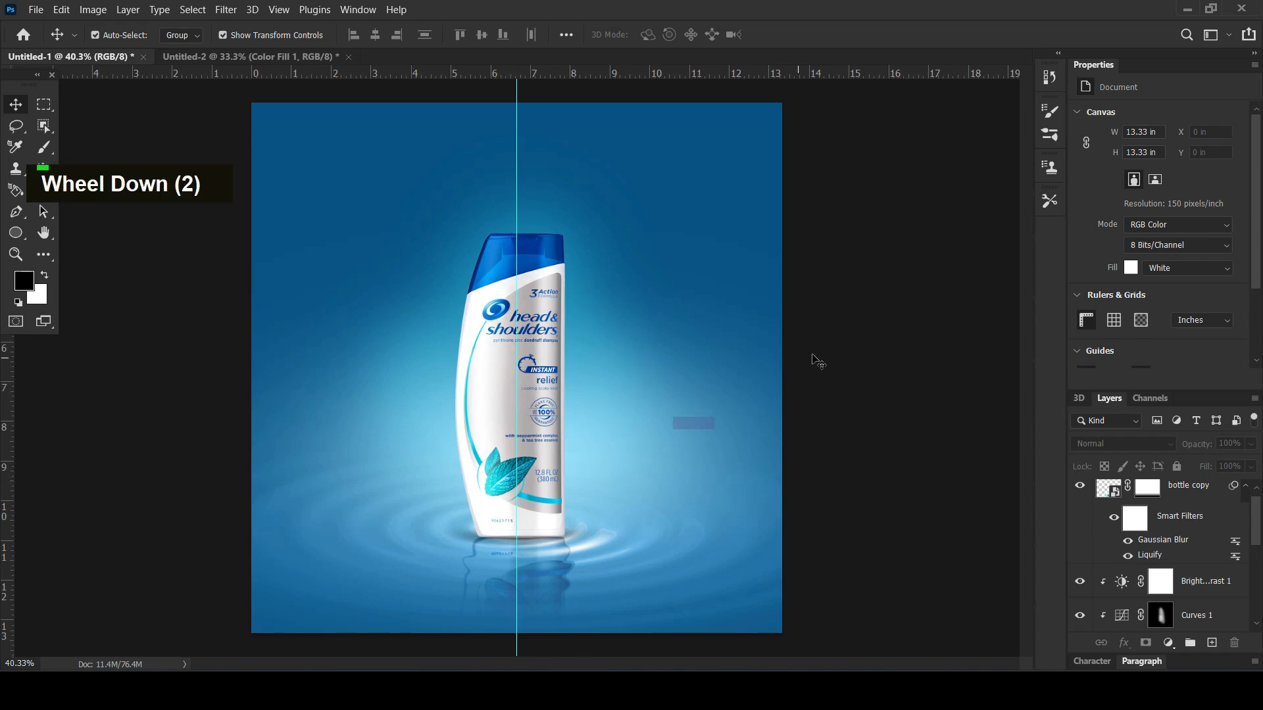
{"action": "left_click", "coordinate": [540, 446]}
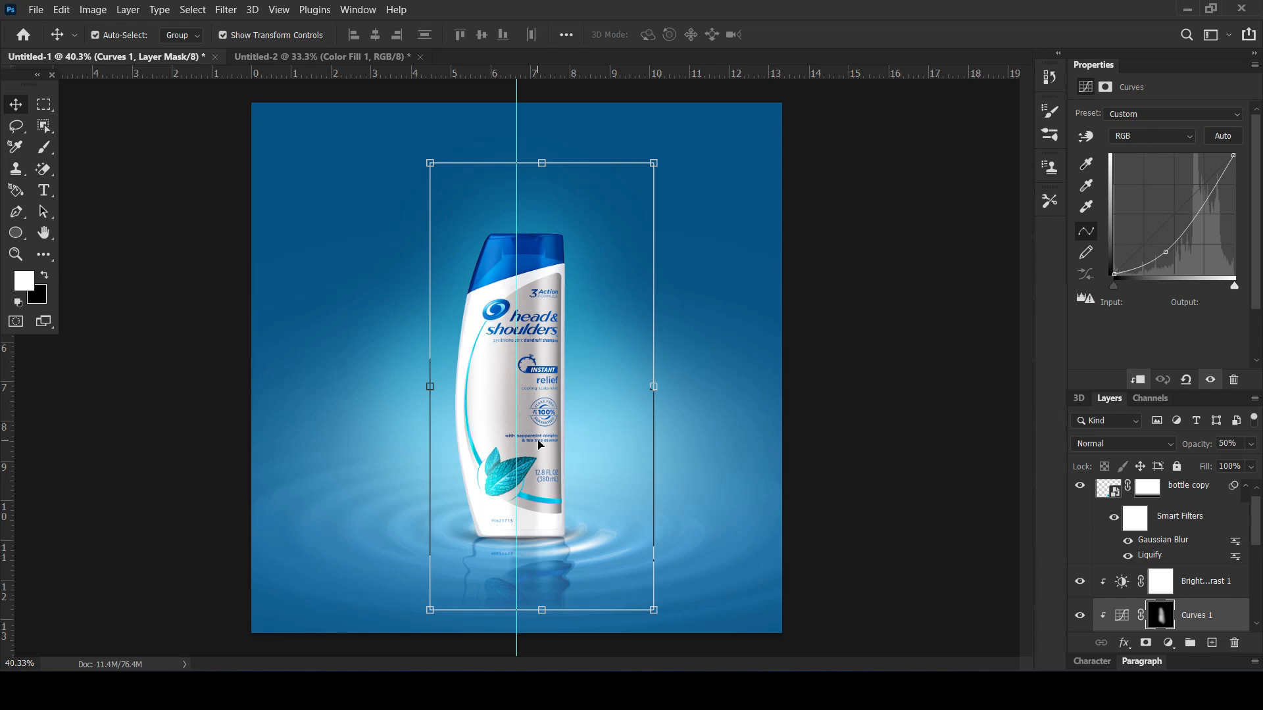
{"action": "scroll", "coordinate": [1157, 553], "scroll_direction": "up", "scroll_amount": 6}
{"action": "scroll", "coordinate": [1158, 553], "scroll_direction": "down", "scroll_amount": 6}
{"action": "scroll", "coordinate": [1157, 553], "scroll_direction": "up", "scroll_amount": 6}
{"action": "left_click", "coordinate": [1163, 496]}
{"action": "left_click", "coordinate": [918, 388]}
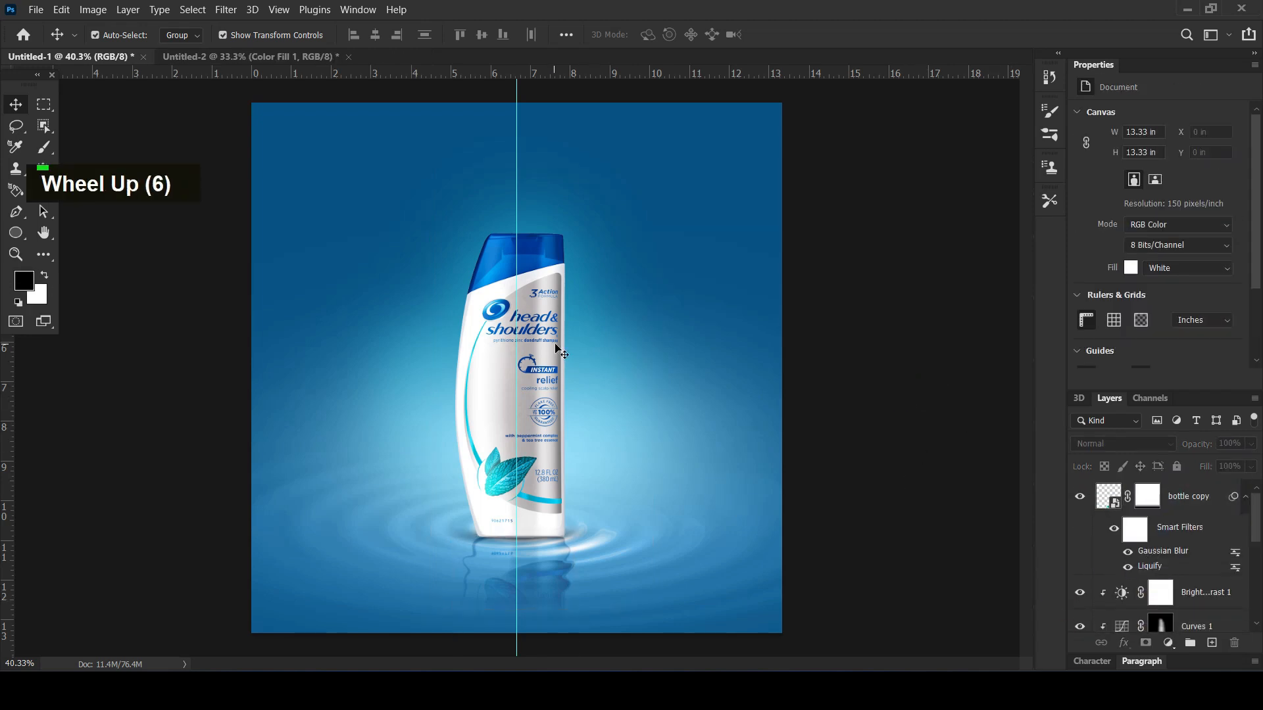
Place the social media icons image in the upper-left corner of the canvas, scaled to 49.53%
{"action": "left_click", "coordinate": [320, 663]}
{"action": "left_click_drag", "start_coordinate": [453, 478], "coordinate": [418, 336]}
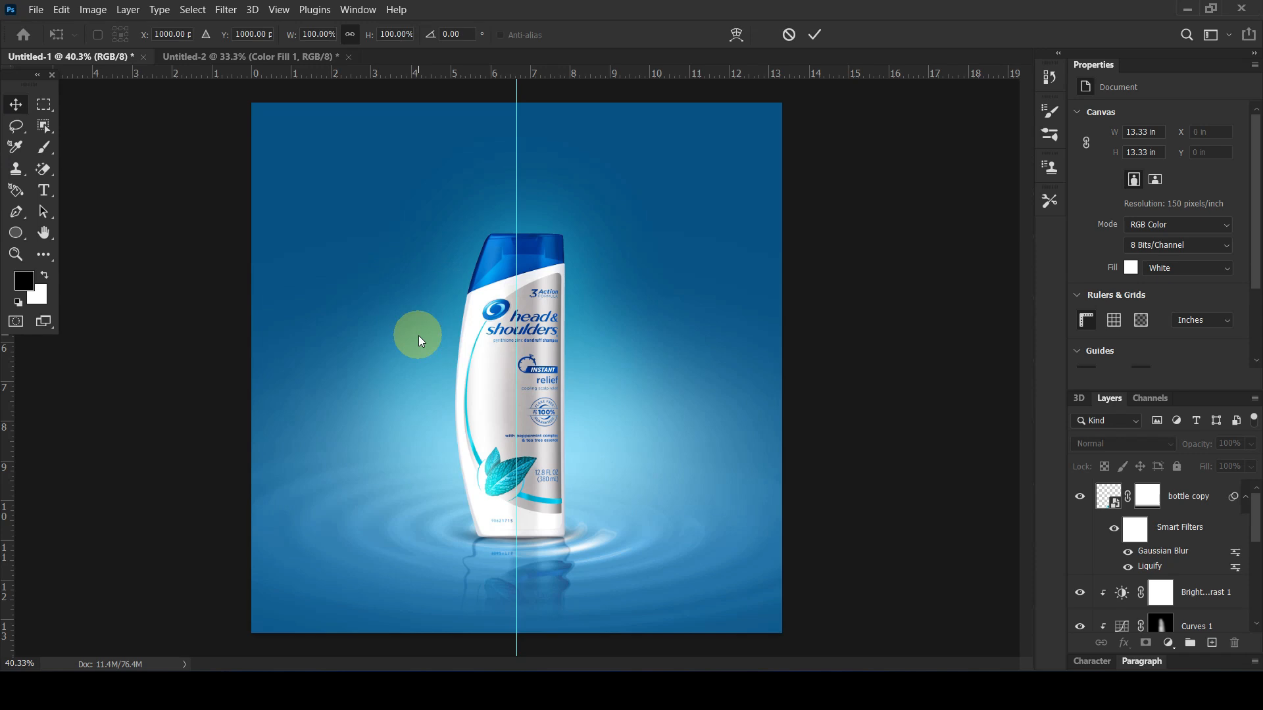
{"action": "left_click_drag", "start_coordinate": [564, 371], "coordinate": [361, 144]}
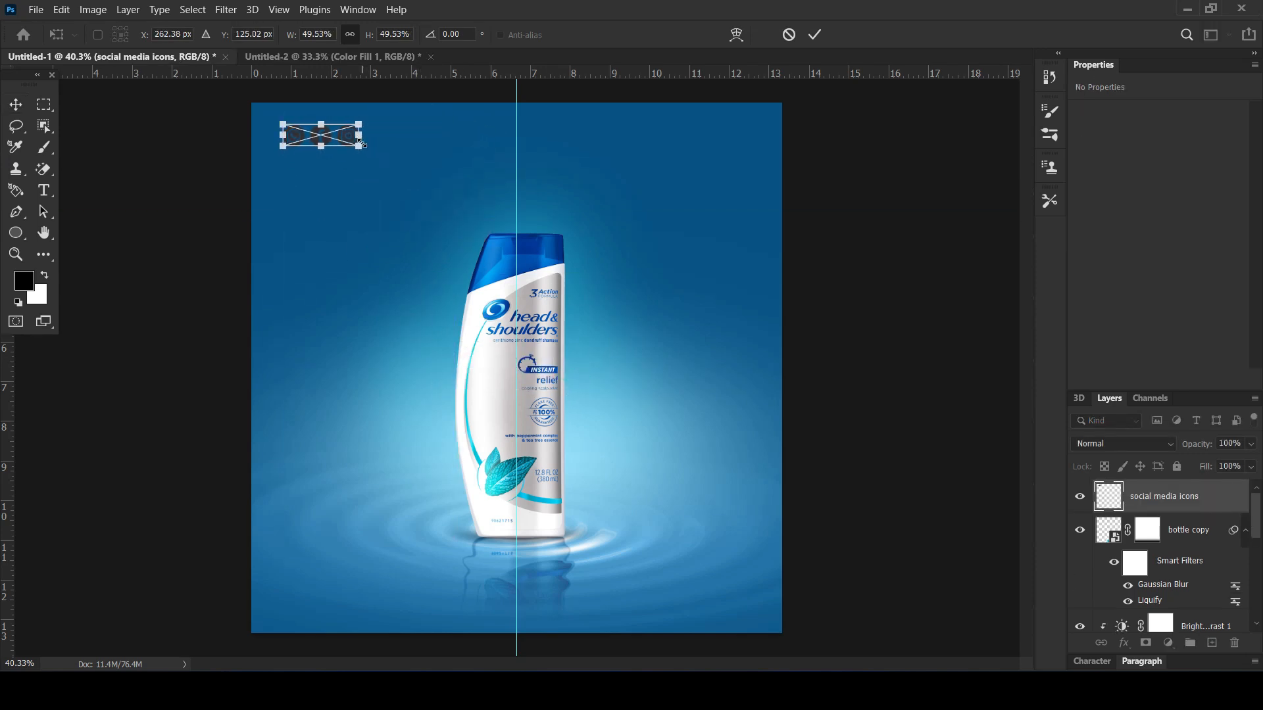
{"action": "key", "text": "Return"}
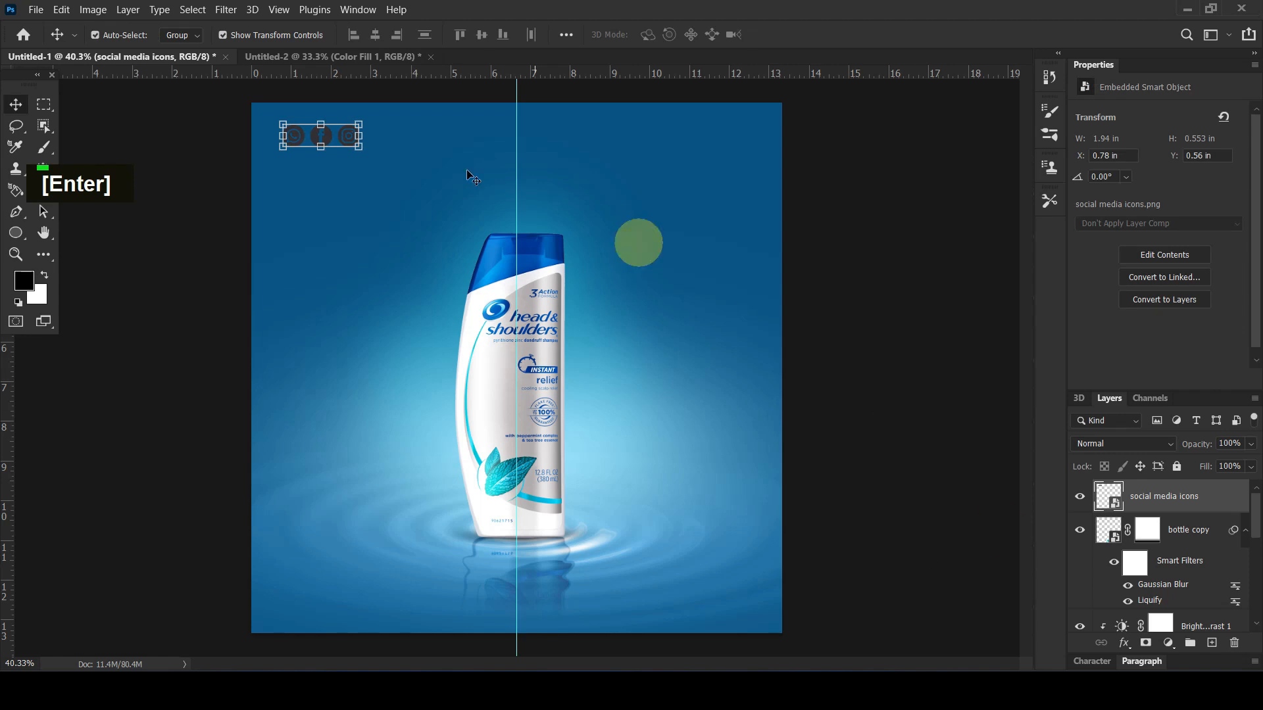
Scale the social media icons down to about 1.79 in wide and turn them white with a clipped white Solid Color fill
{"action": "left_click_drag", "start_coordinate": [358, 148], "coordinate": [351, 145]}
{"action": "key", "text": "Return"}
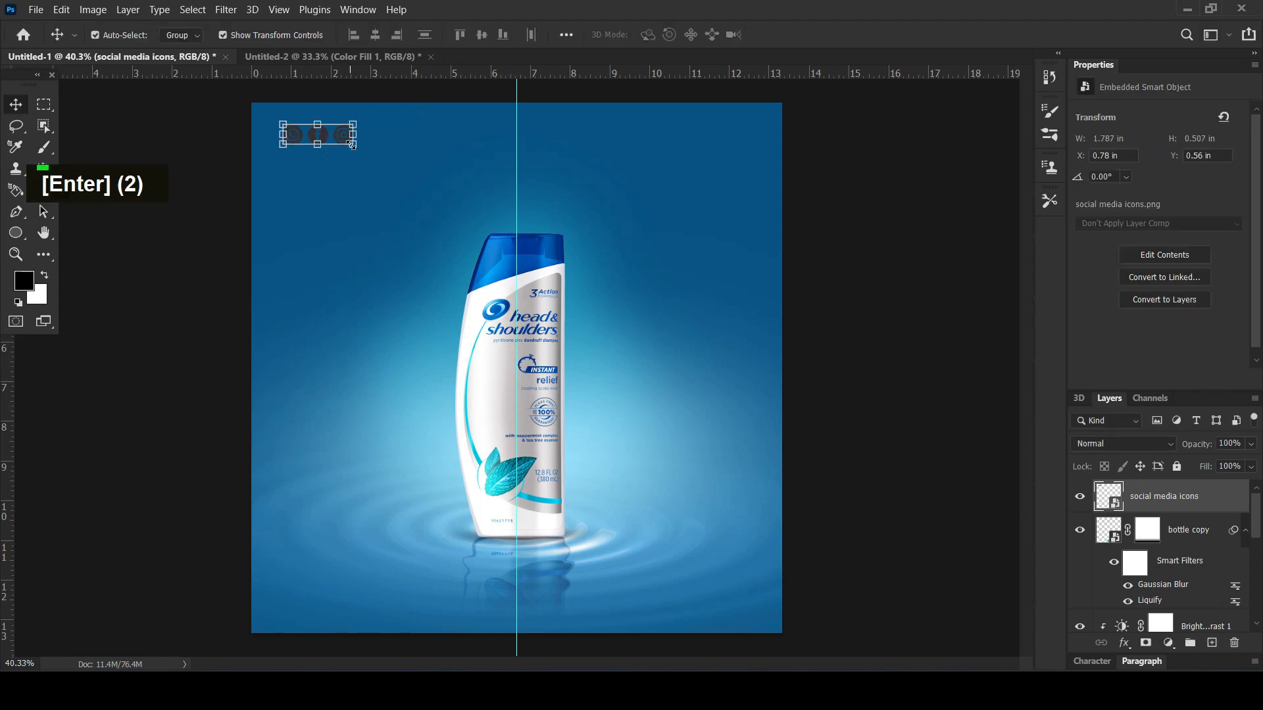
{"action": "left_click", "coordinate": [1169, 643]}
{"action": "left_click", "coordinate": [1151, 359]}
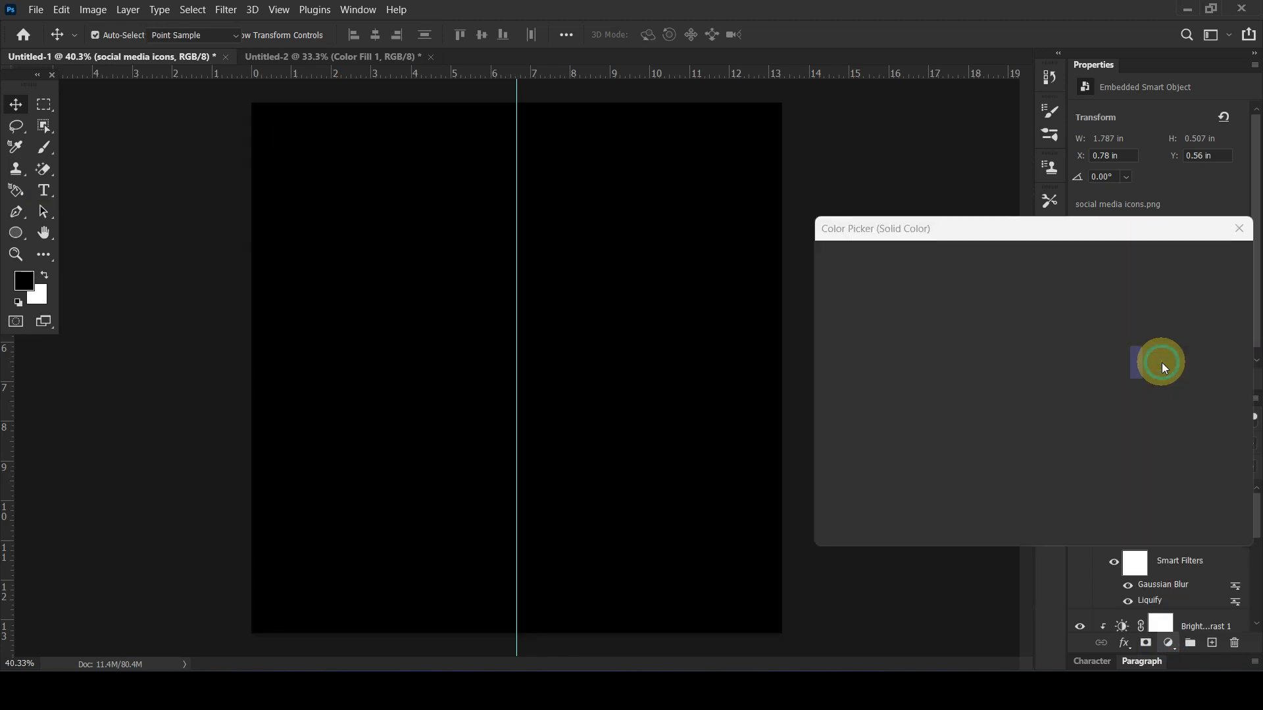
{"action": "type", "text": "ffffff"}
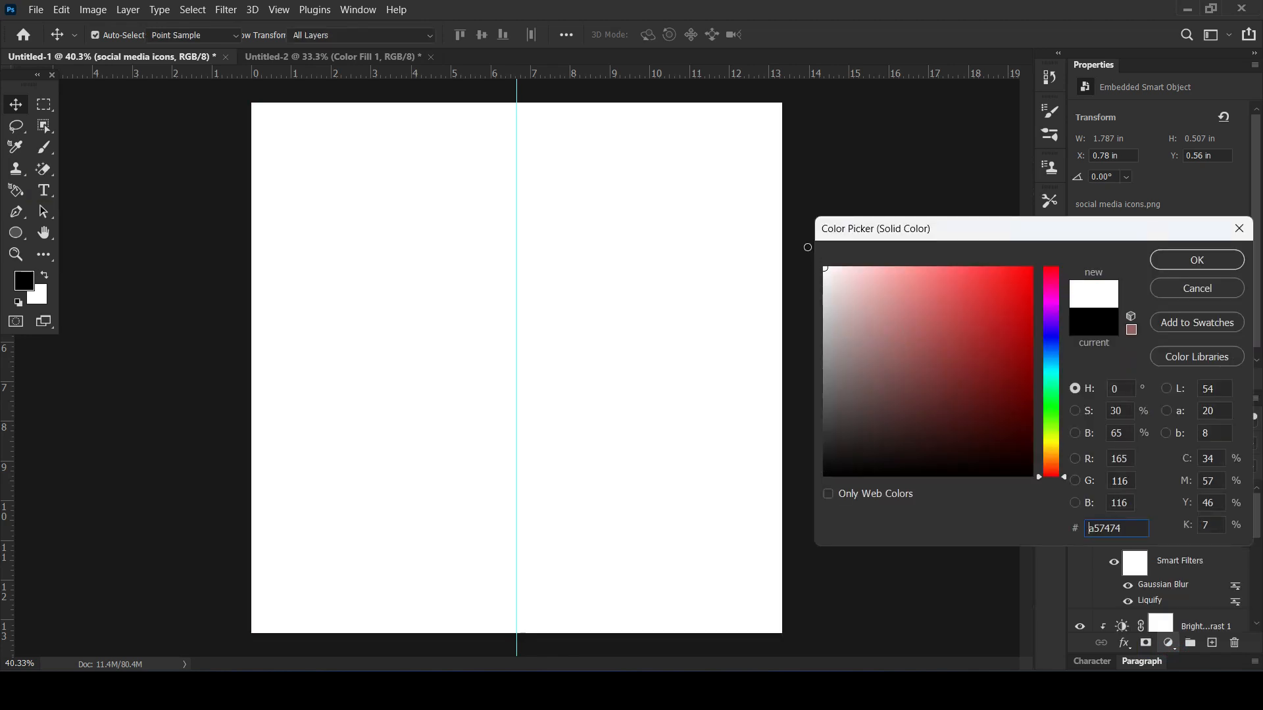
{"action": "left_click", "coordinate": [1222, 259]}
{"action": "right_click", "coordinate": [1204, 506]}
{"action": "right_click", "coordinate": [1206, 510]}
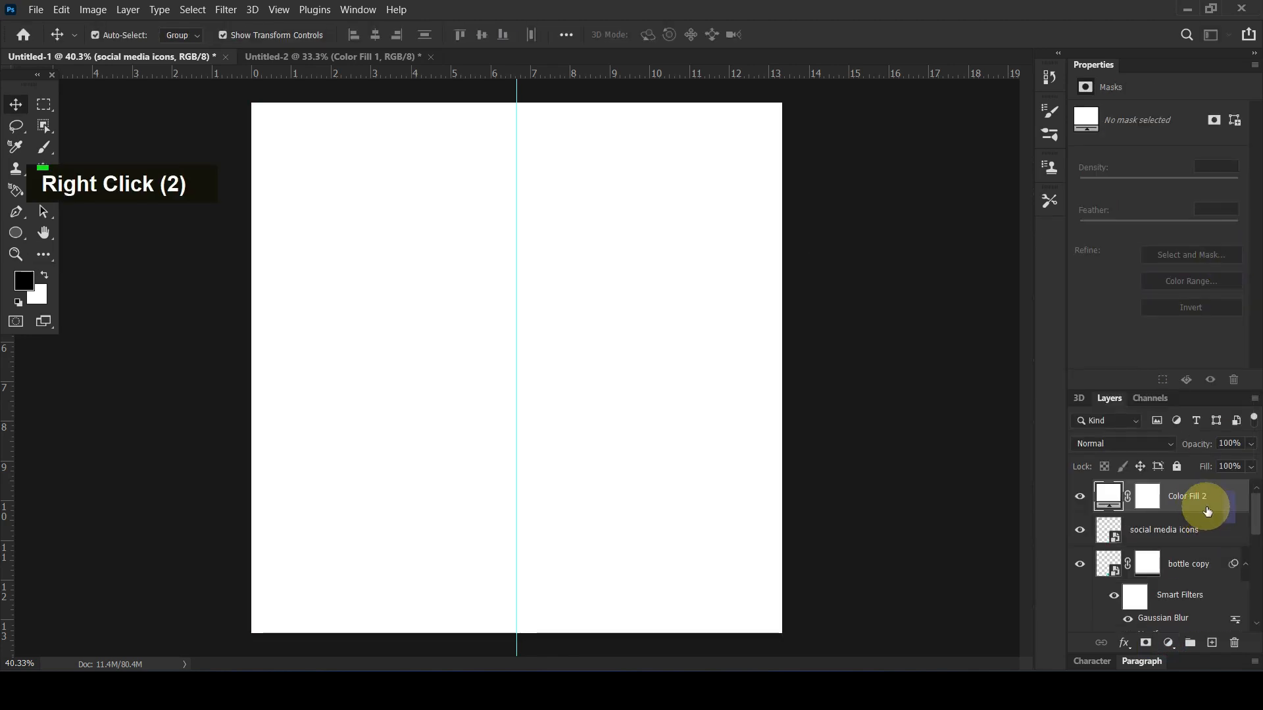
{"action": "right_click", "coordinate": [1208, 512]}
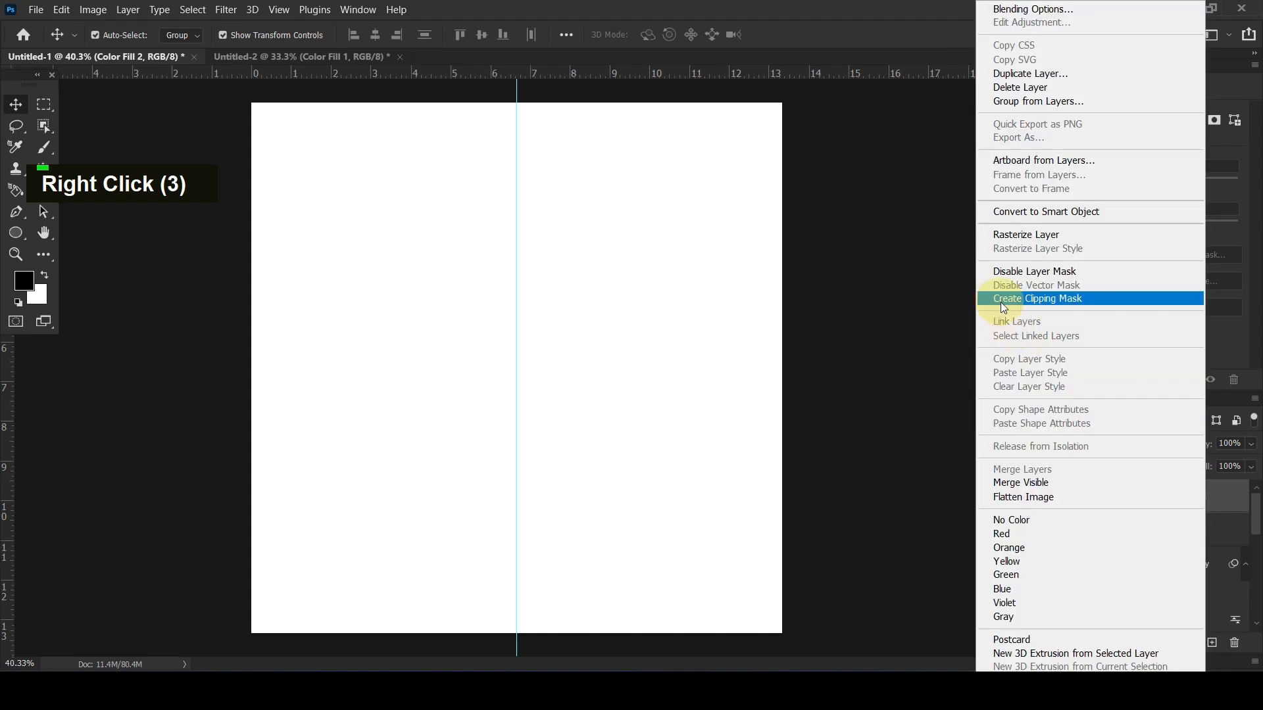
{"action": "left_click", "coordinate": [1000, 298]}
Group the icons layer with its white fill and name the group "social media icons"
{"action": "left_click", "coordinate": [1186, 529], "text": "ctrl"}
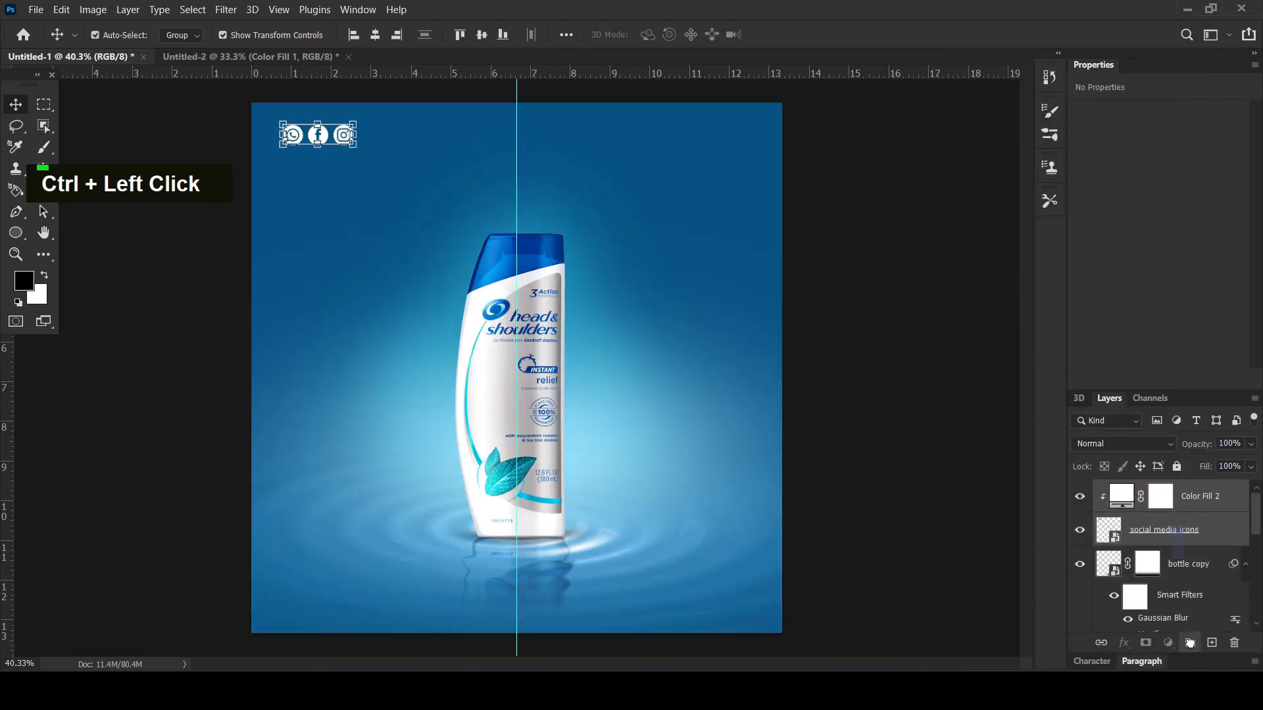
{"action": "key", "text": "ctrl+g"}
{"action": "double_click", "coordinate": [1147, 490]}
{"action": "type", "text": "social m"}
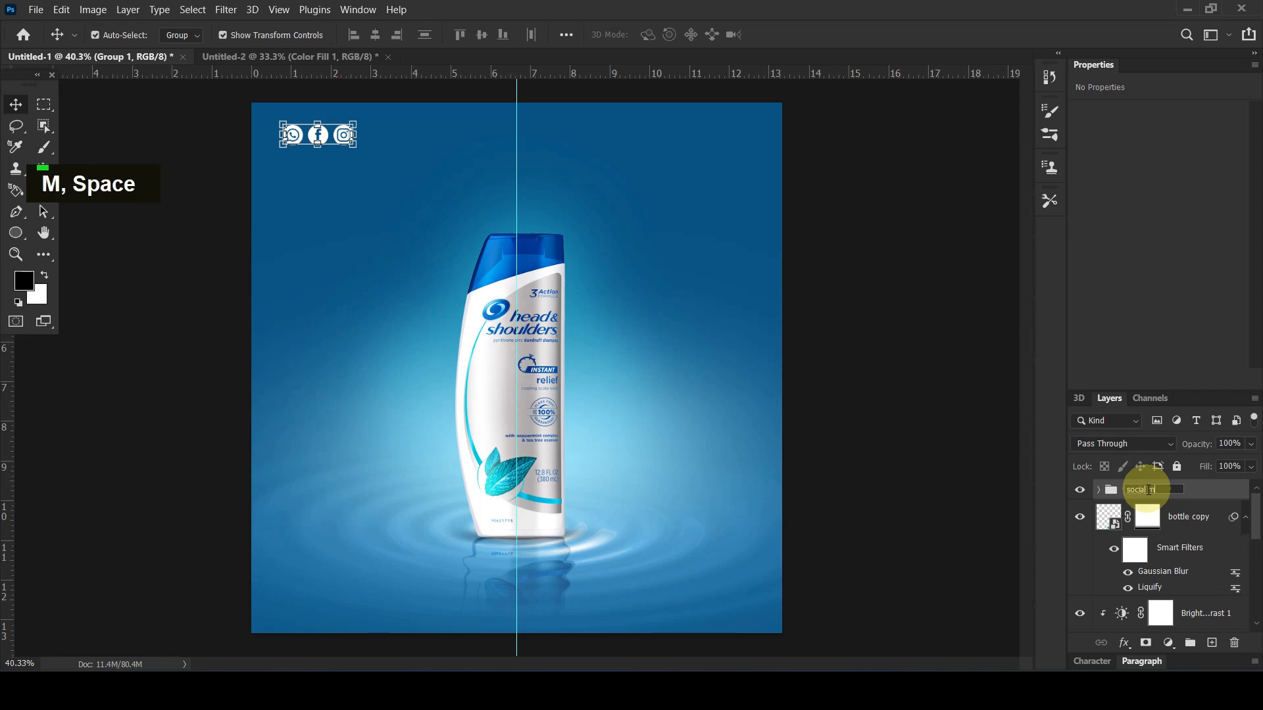
{"action": "type", "text": "edia icons"}
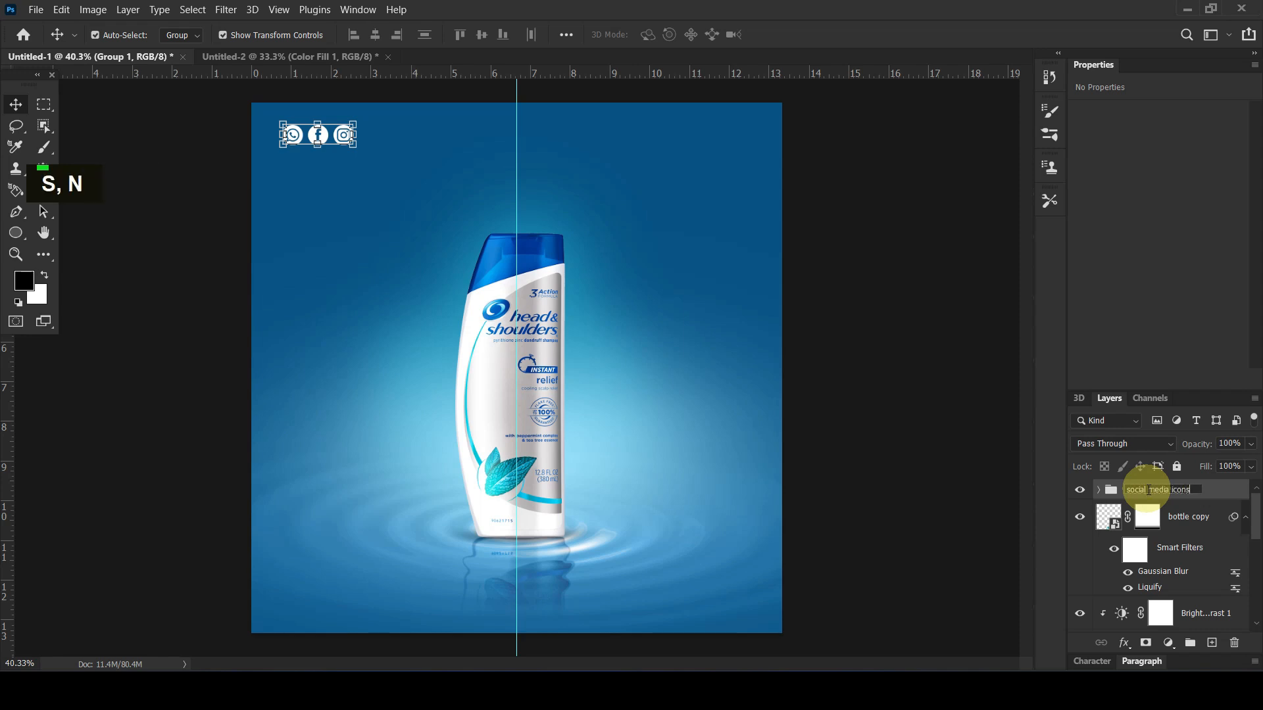
{"action": "key", "text": "Return"}
{"action": "left_click", "coordinate": [882, 230]}
Add the white Montserrat Bold text "YOUR LOGO" in the upper-right part of the canvas
{"action": "left_click", "coordinate": [43, 190]}
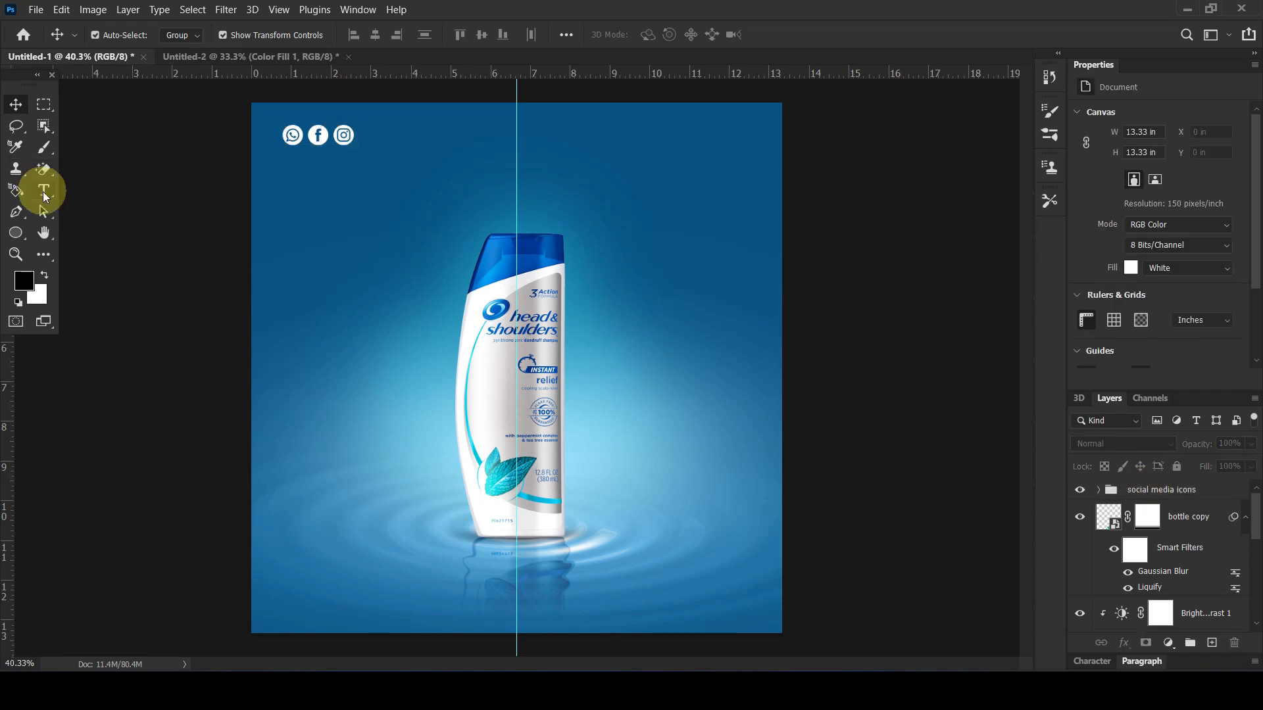
{"action": "left_click", "coordinate": [576, 137]}
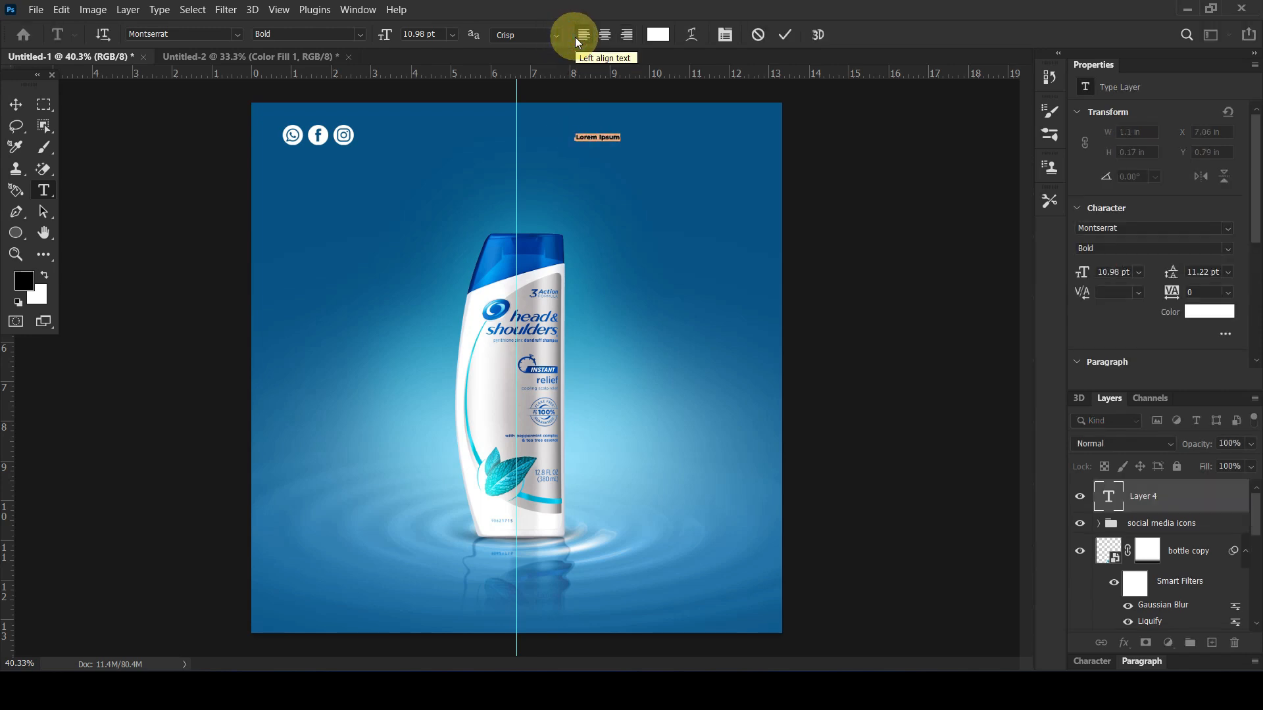
{"action": "type", "text": "You"}
{"action": "key", "text": "BackSpace"}
{"action": "key", "text": "ctrl+a"}
{"action": "type", "text": "your logo"}
{"action": "key", "text": "ctrl+a"}
{"action": "key", "text": "Caps_Lock"}
{"action": "type", "text": "YOUR LOGO"}
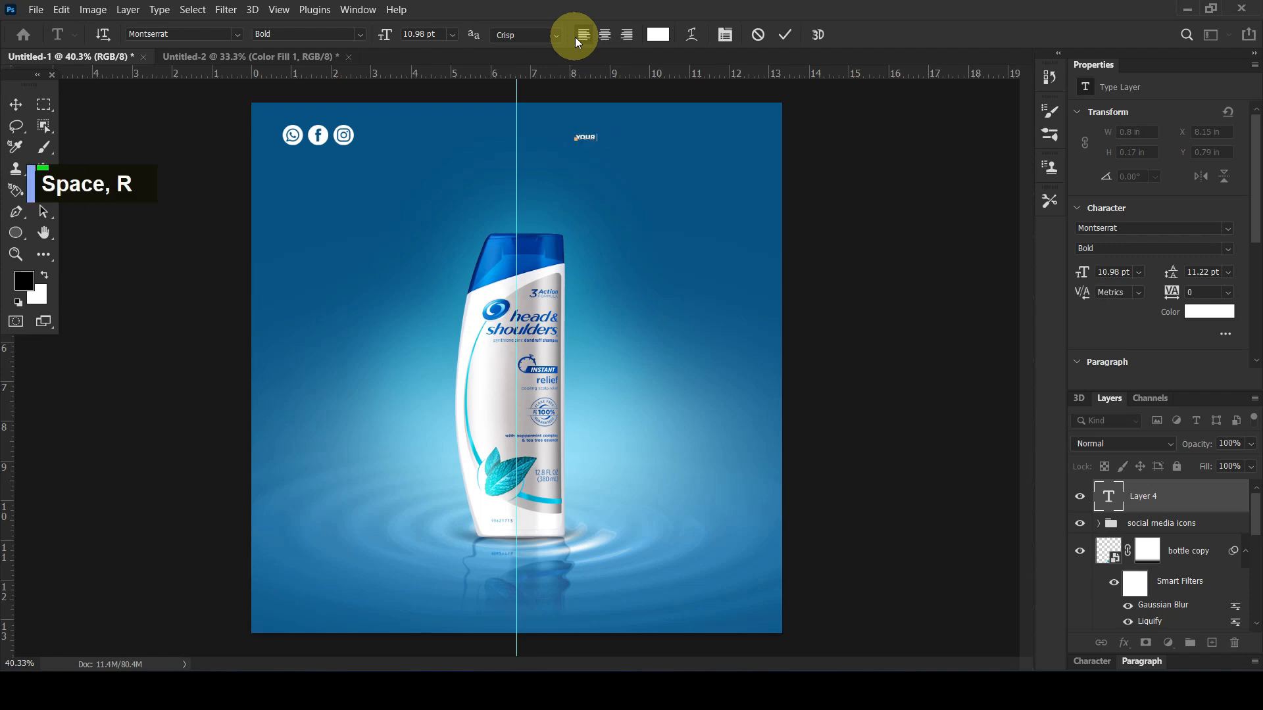
Enlarge the "YOUR LOGO" text to about 19.88 pt and position it in the canvas's upper-right corner, level with the social icons
{"action": "left_click", "coordinate": [16, 104]}
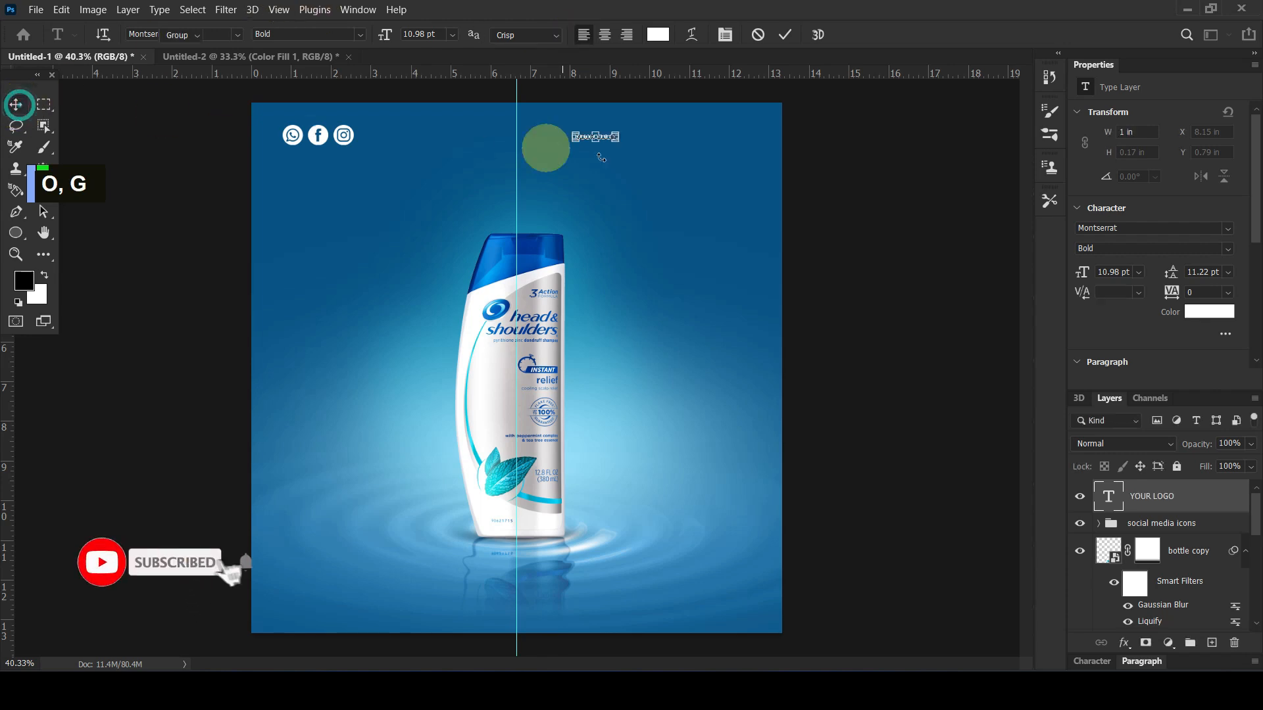
{"action": "left_click_drag", "start_coordinate": [616, 142], "coordinate": [675, 130]}
{"action": "key", "text": "Return"}
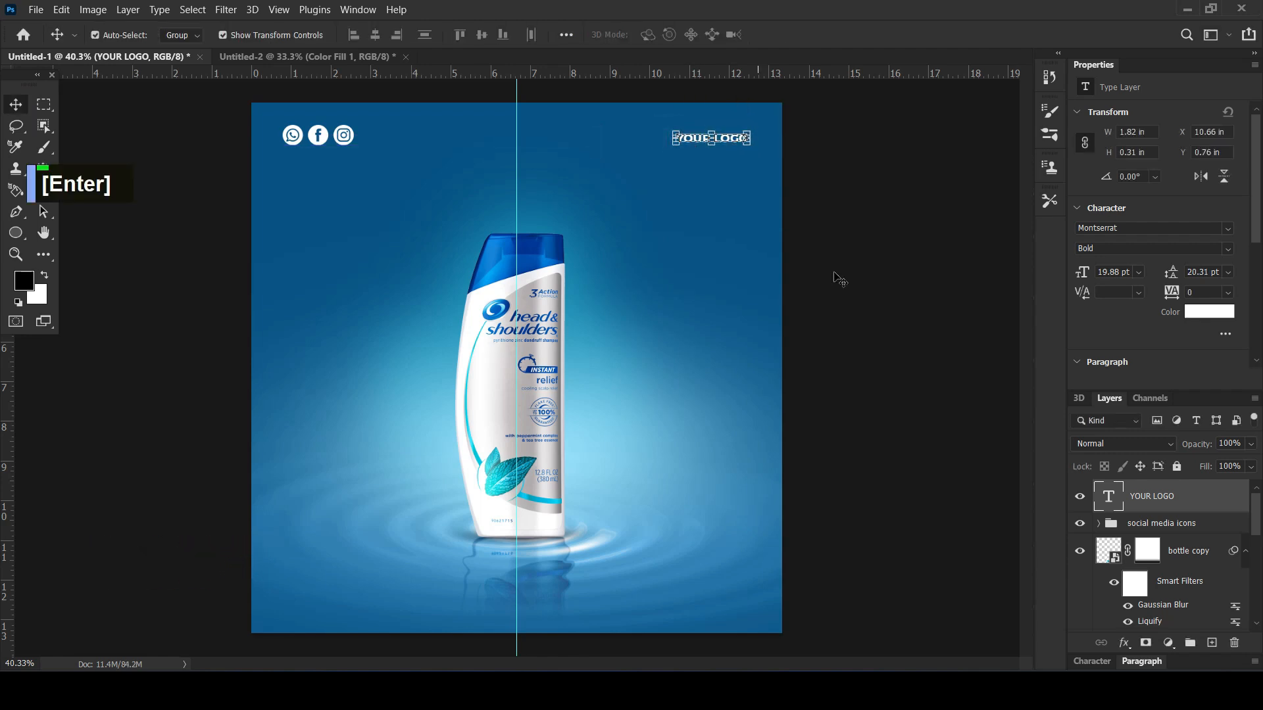
{"action": "left_click", "coordinate": [833, 275]}
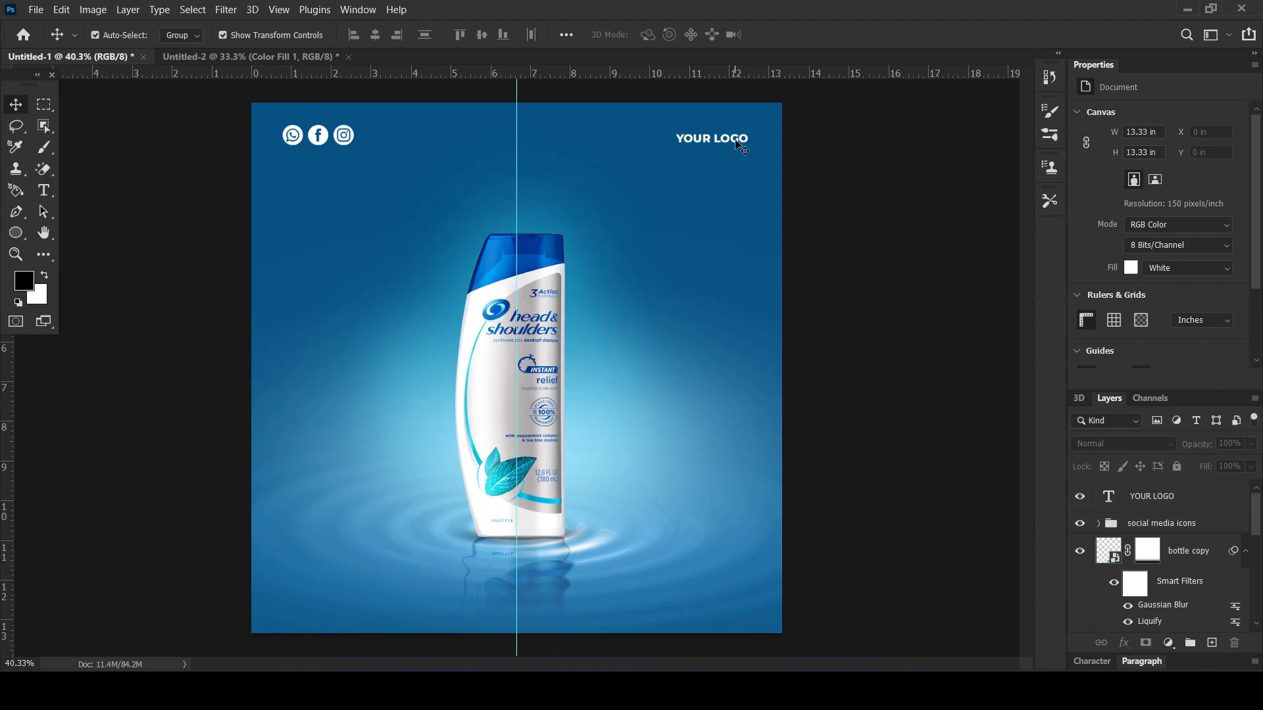
Place the call icon image in the canvas's lower-left corner, scaled to about 0.83 in wide and aligned under the social icons
{"action": "key", "text": "alt+Tab"}
{"action": "left_click_drag", "start_coordinate": [263, 461], "coordinate": [376, 517]}
{"action": "key", "text": "ctrl+t"}
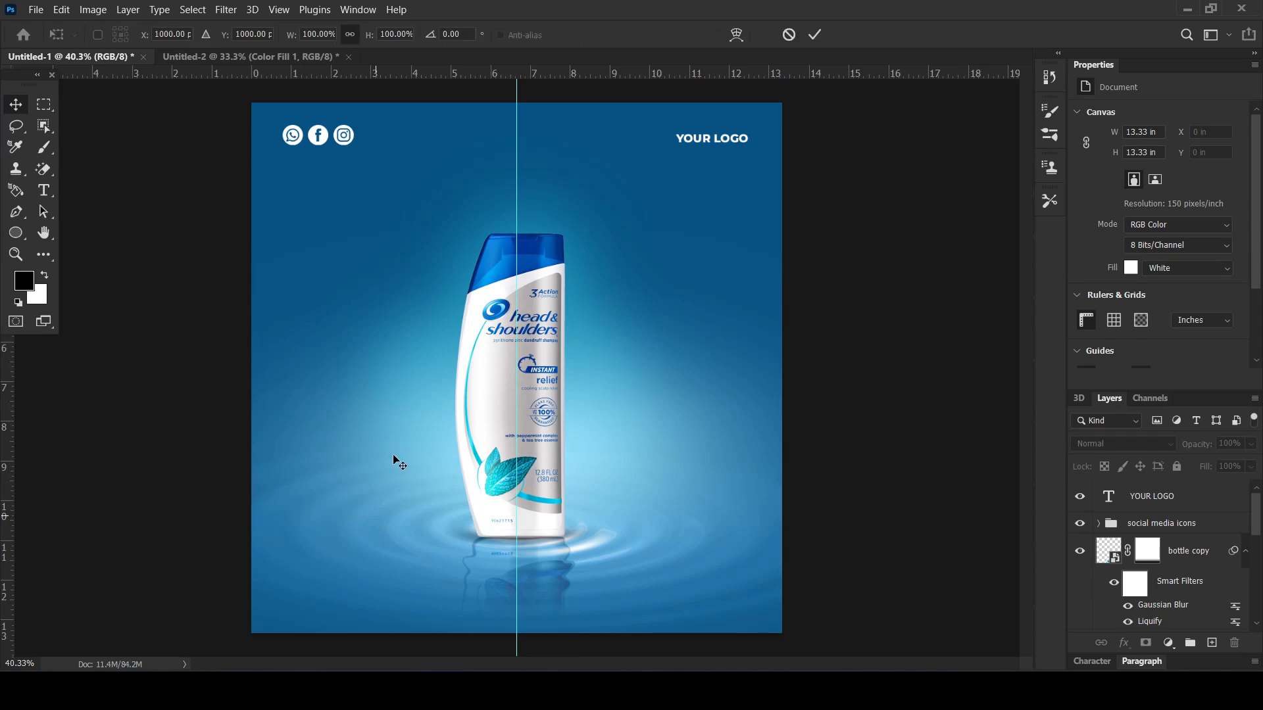
{"action": "left_click_drag", "start_coordinate": [503, 369], "coordinate": [304, 574]}
{"action": "key", "text": "Return"}
{"action": "key", "text": "Return"}
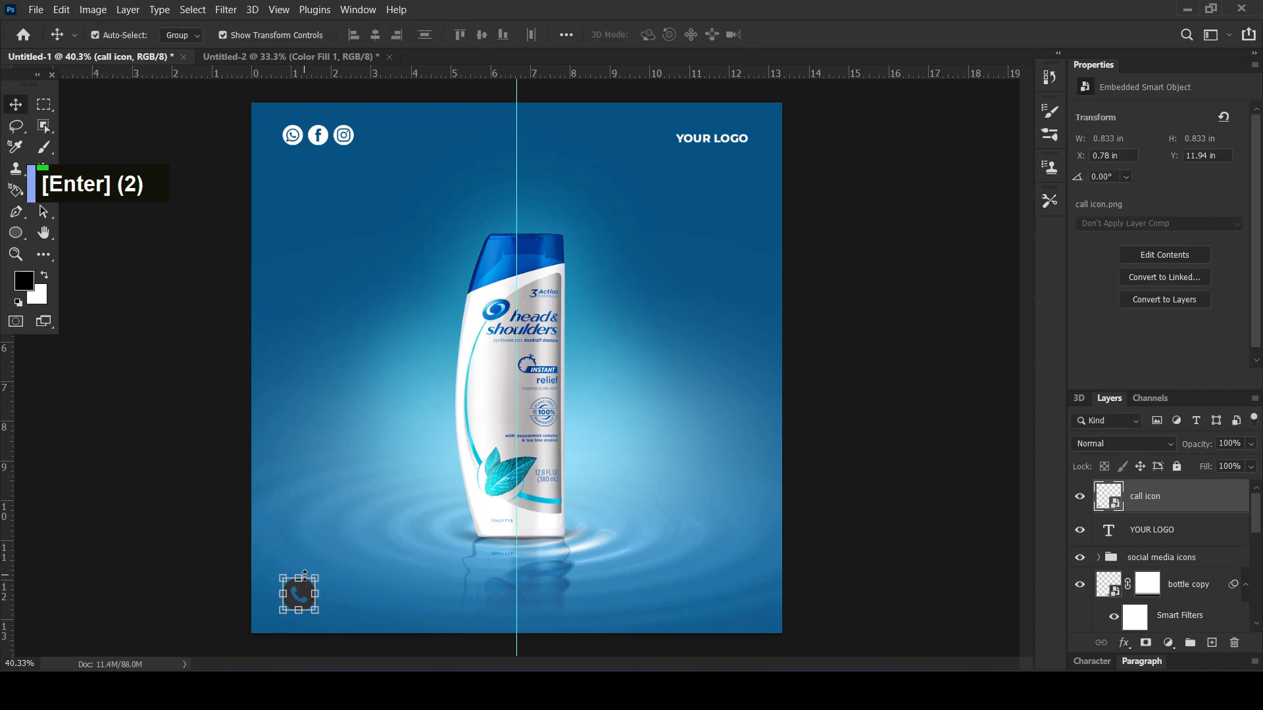
Turn the call icon white by clipping a white Solid Color fill layer to it
{"action": "left_click", "coordinate": [1169, 643]}
{"action": "left_click", "coordinate": [1145, 361]}
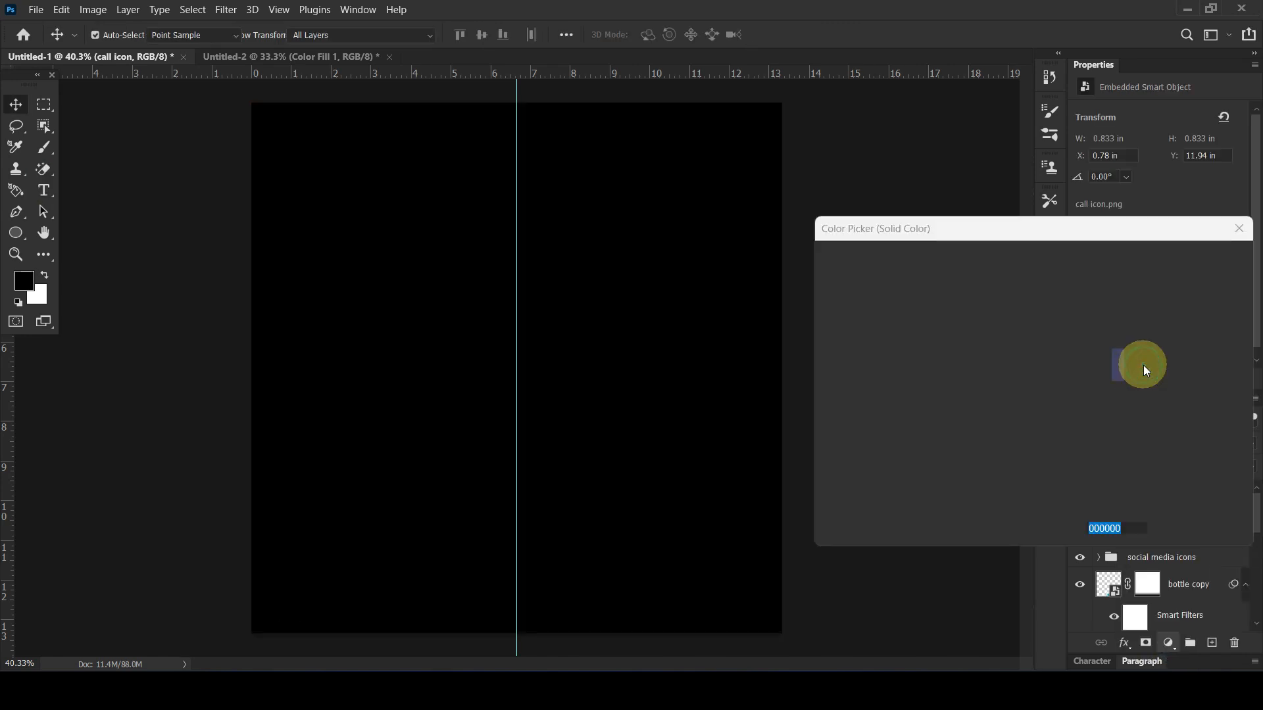
{"action": "left_click", "coordinate": [840, 325]}
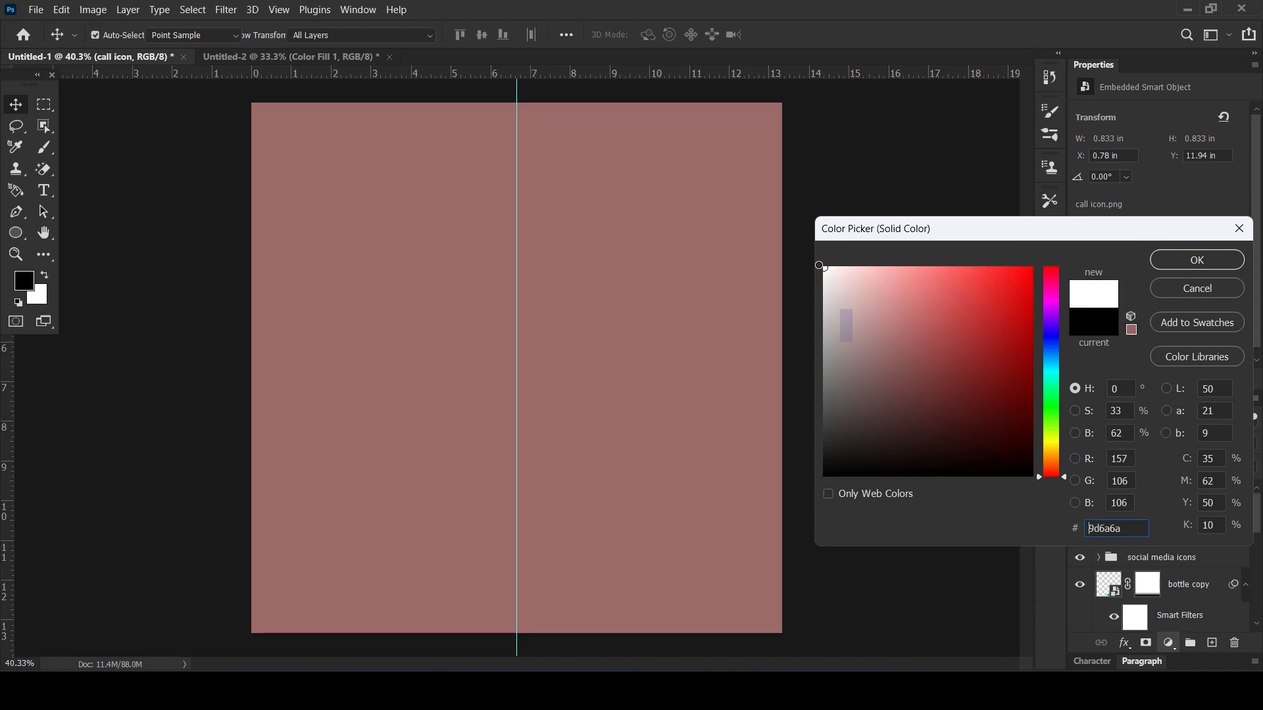
{"action": "left_click", "coordinate": [825, 268]}
{"action": "left_click", "coordinate": [1197, 264]}
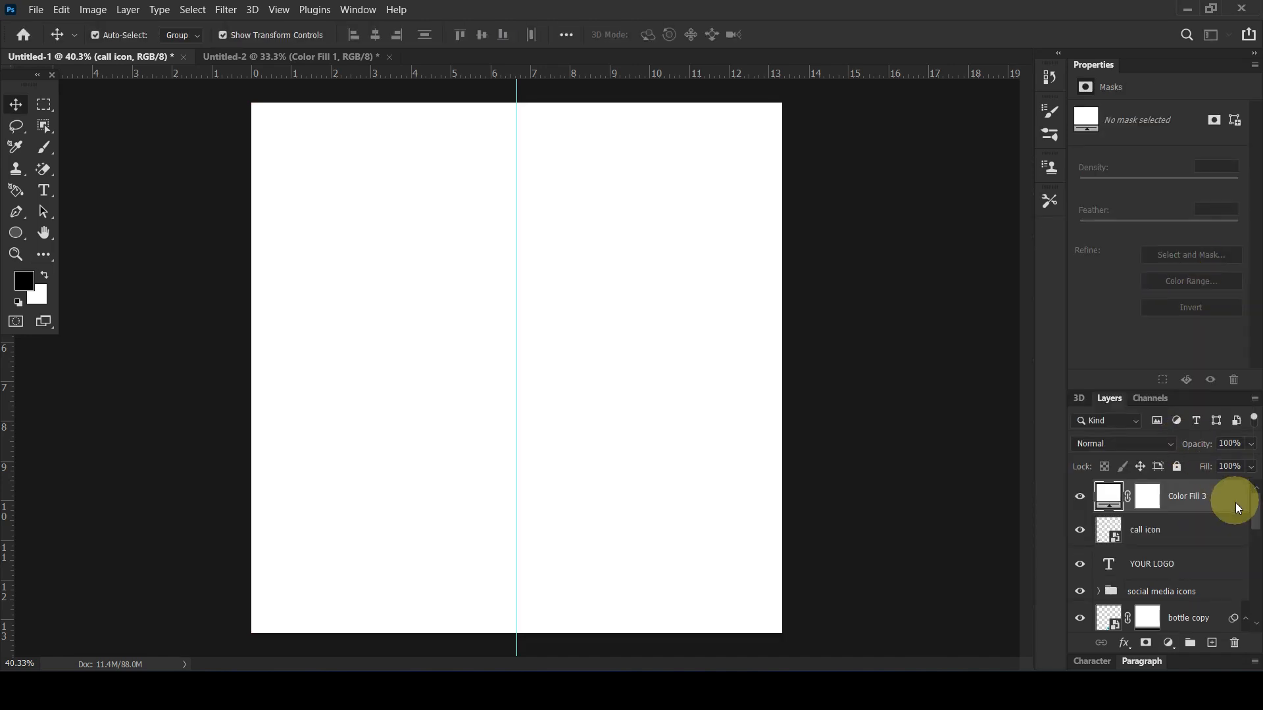
{"action": "right_click", "coordinate": [1236, 502]}
{"action": "left_click", "coordinate": [1040, 298]}
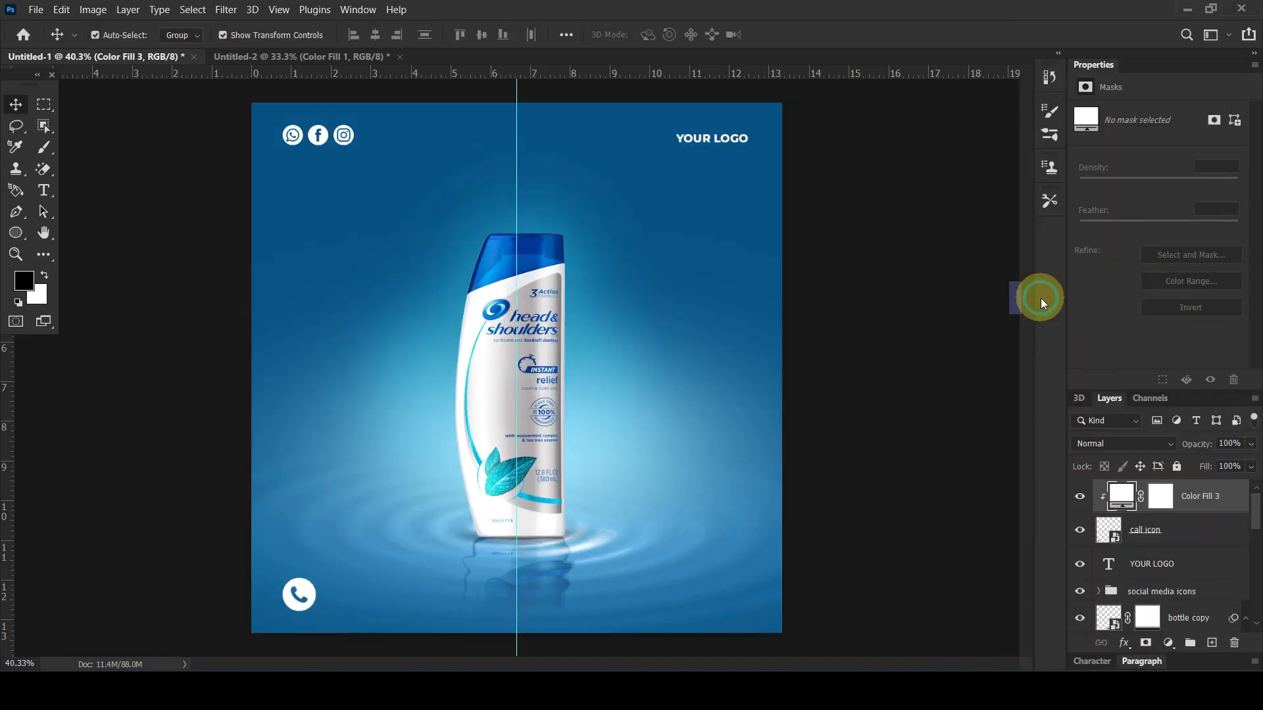
Group the call icon with its white fill and name the group "call icon"
{"action": "left_click", "coordinate": [1177, 531], "text": "ctrl"}
{"action": "left_click_drag", "start_coordinate": [1178, 531], "coordinate": [1191, 641]}
{"action": "double_click", "coordinate": [1146, 490]}
{"action": "type", "text": "CLL"}
{"action": "key", "text": "BackSpace"}
{"action": "key", "text": "BackSpace"}
{"action": "key", "text": "BackSpace"}
{"action": "key", "text": "Caps_Lock"}
{"action": "type", "text": "call"}
{"action": "key", "text": "Return"}
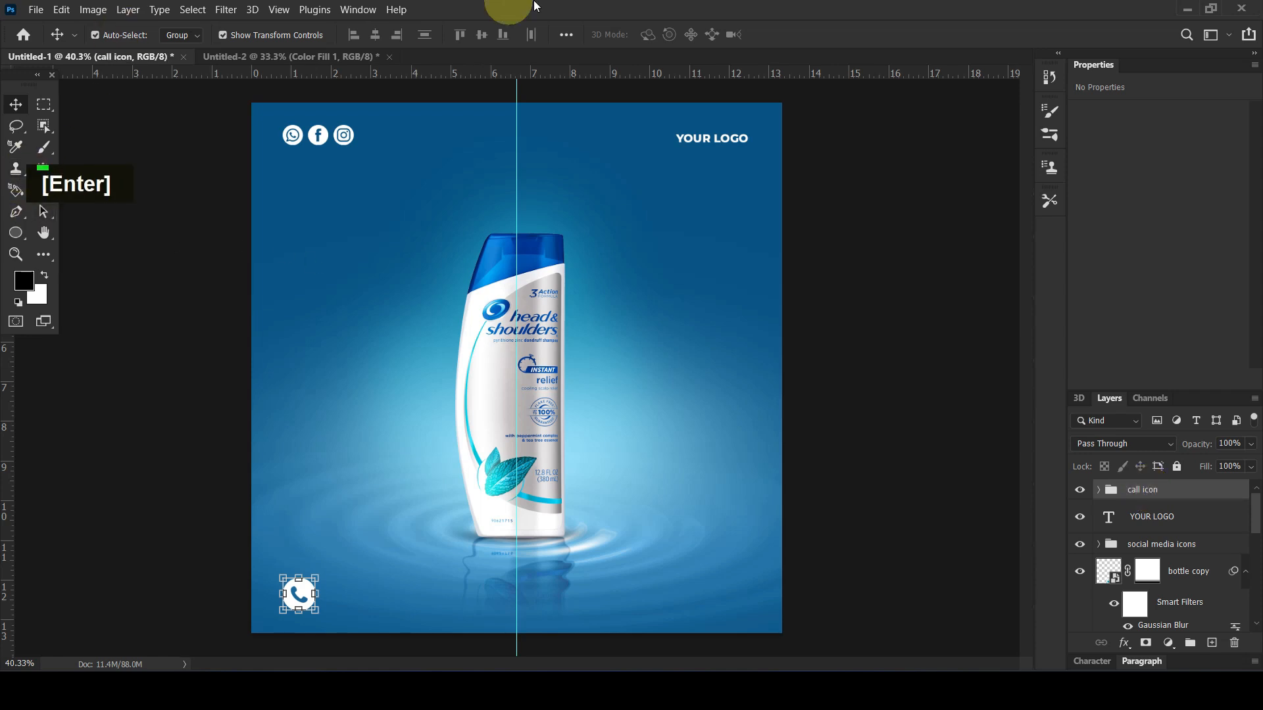
Add the text "Call us" in Montserrat Medium, enlarge it to about 18.22 pt and position it beside the call icon
{"action": "left_click", "coordinate": [45, 191]}
{"action": "left_click", "coordinate": [350, 586]}
{"action": "type", "text": "Call"}
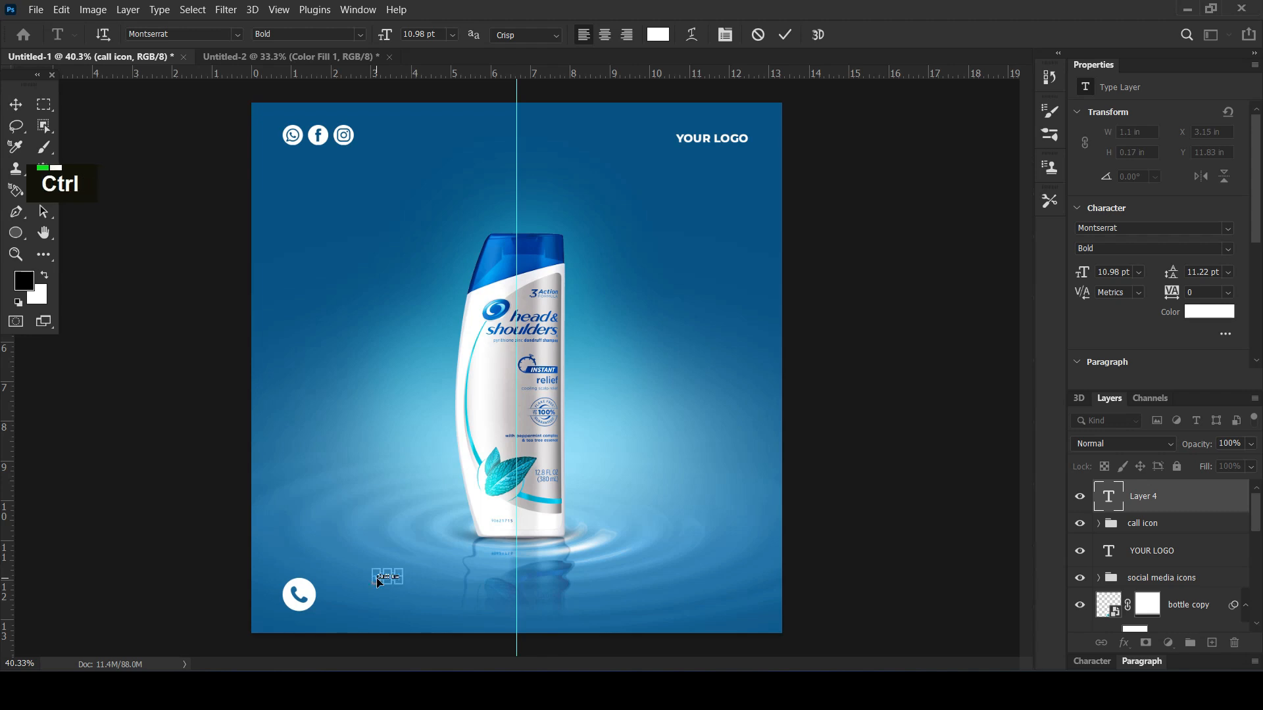
{"action": "left_click", "coordinate": [1225, 250]}
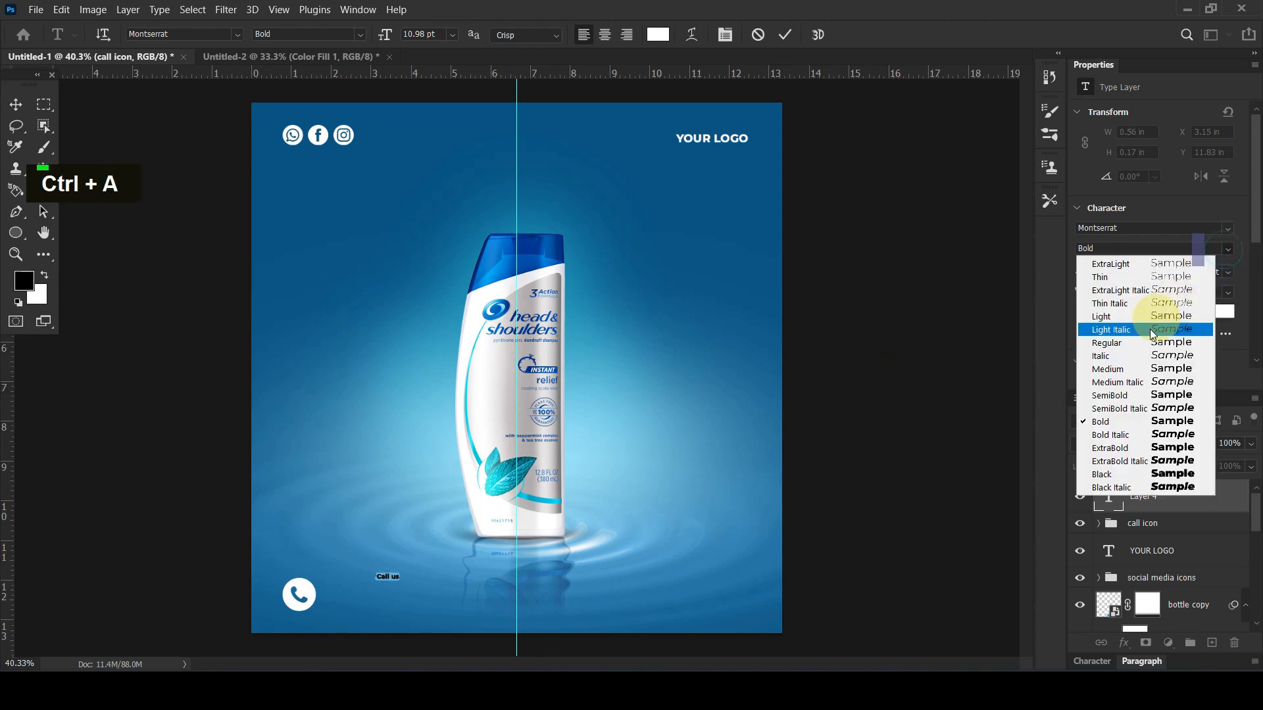
{"action": "left_click", "coordinate": [1135, 365]}
{"action": "left_click", "coordinate": [15, 105]}
{"action": "left_click_drag", "start_coordinate": [398, 580], "coordinate": [350, 594]}
{"action": "key", "text": "Return"}
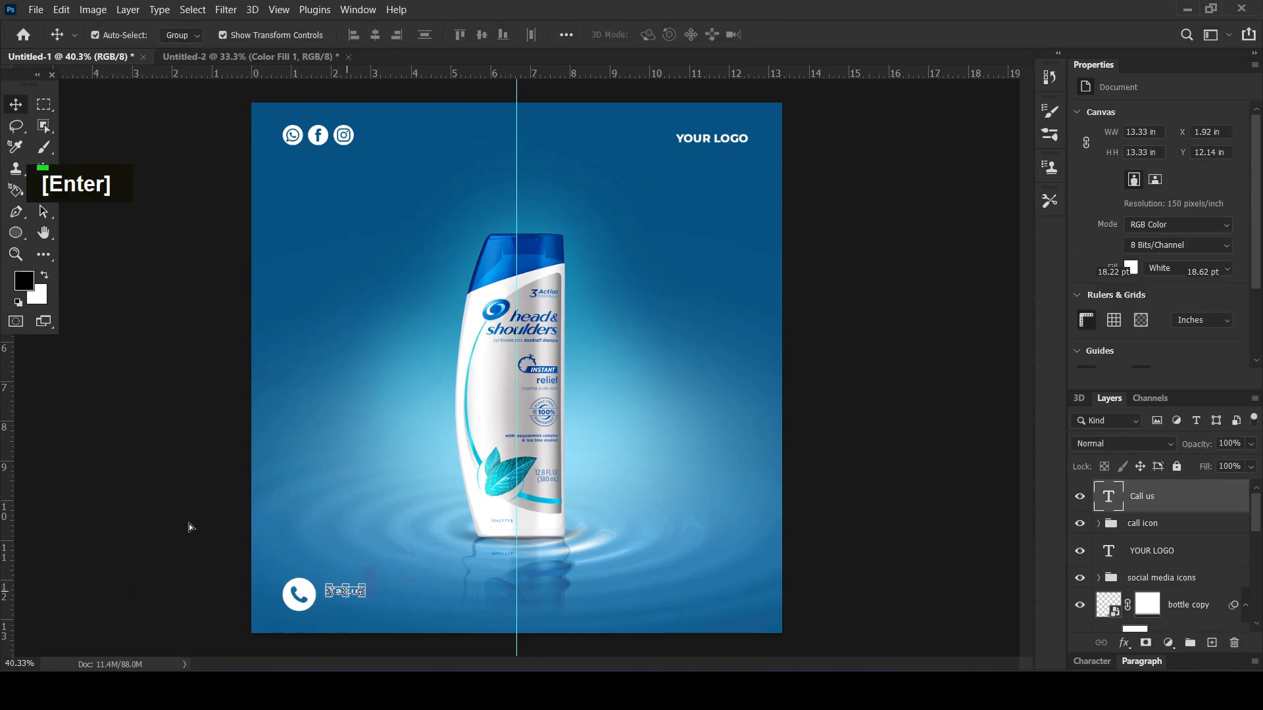
{"action": "left_click_drag", "start_coordinate": [157, 506], "coordinate": [169, 539]}
Duplicate the "Call us" text directly below the original and replace the copy's wording with the phone number
{"action": "left_click_drag", "start_coordinate": [335, 590], "coordinate": [337, 607]}
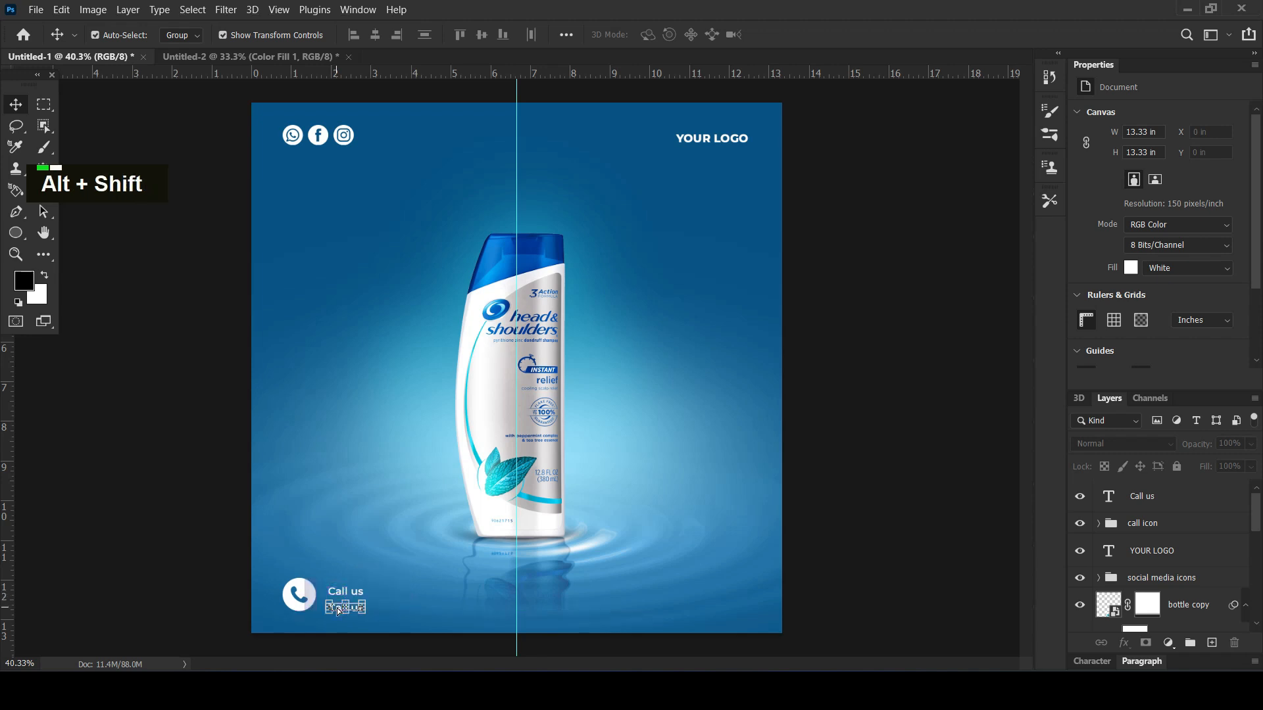
{"action": "left_click", "coordinate": [86, 510]}
{"action": "left_click", "coordinate": [338, 608]}
{"action": "left_click", "coordinate": [342, 607]}
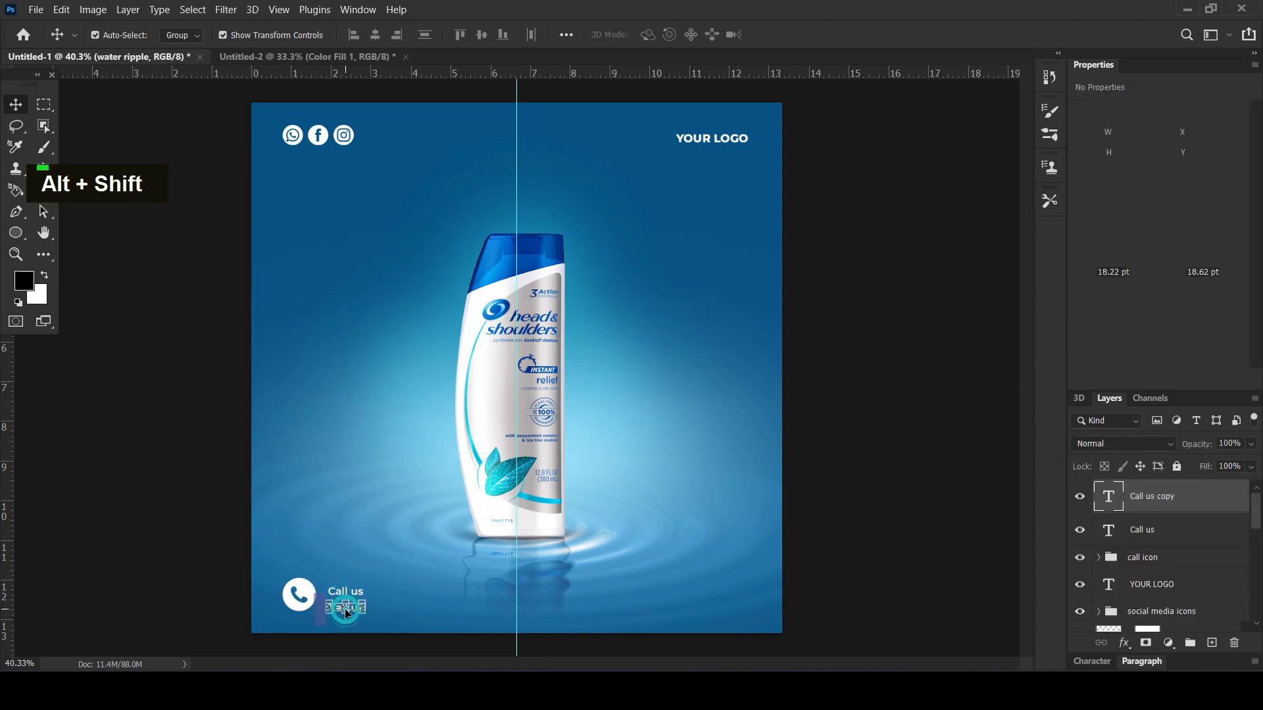
{"action": "left_click", "coordinate": [44, 190]}
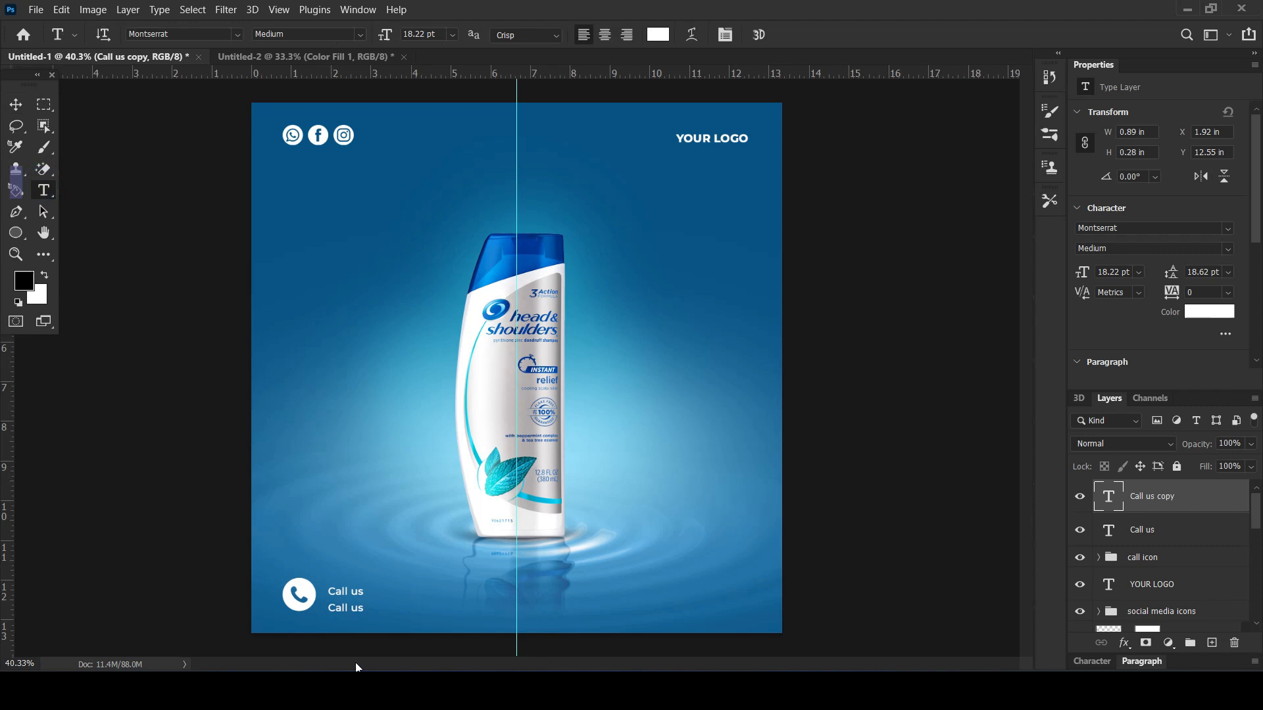
{"action": "left_click", "coordinate": [333, 609]}
{"action": "key", "text": "ctrl+a"}
{"action": "type", "text": "2014"}
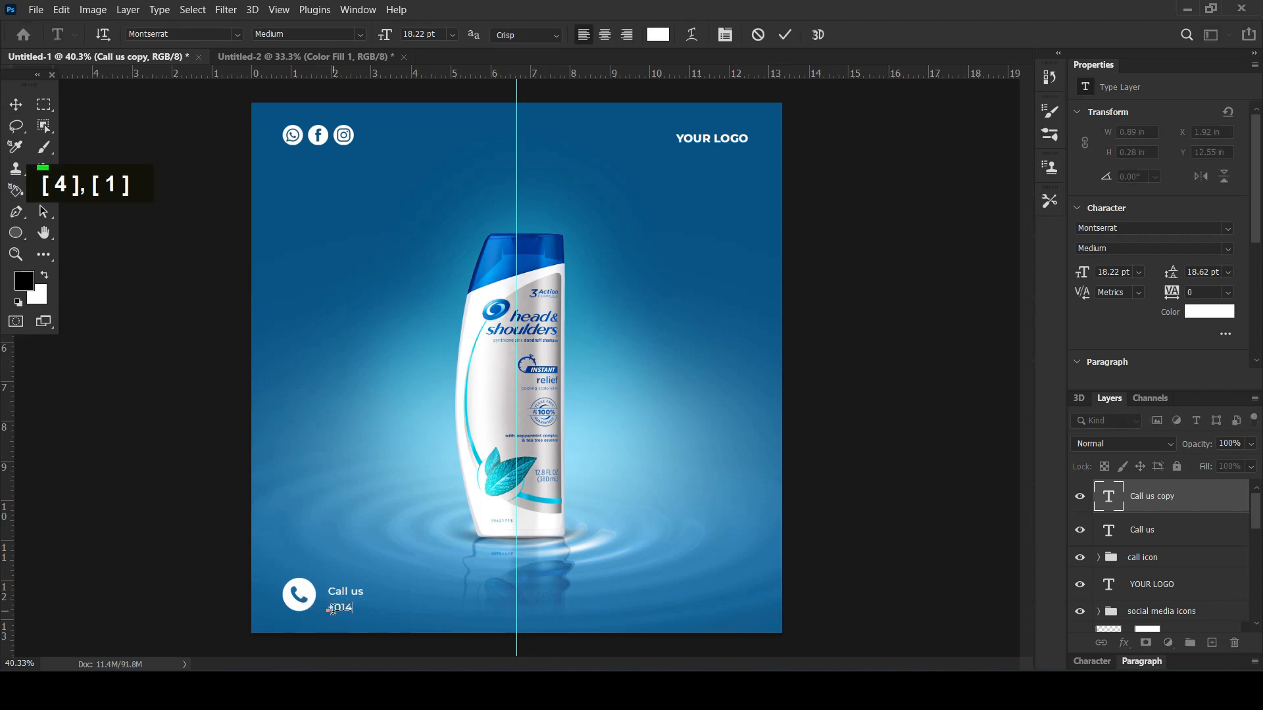
{"action": "key", "text": "BackSpace"}
{"action": "key", "text": "BackSpace"}
{"action": "type", "text": "2 345 6789"}
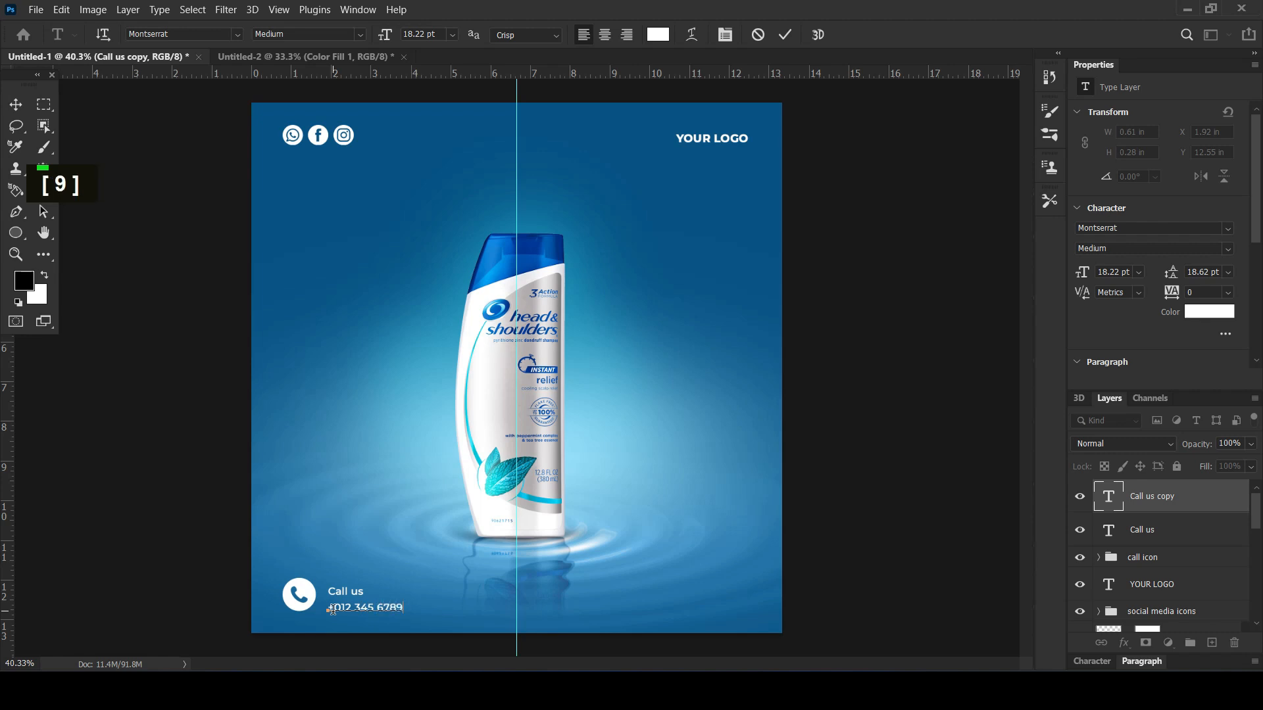
Enlarge the phone number text so it reads larger than the "Call us" line above it
{"action": "left_click", "coordinate": [16, 105]}
{"action": "key", "text": "ctrl+t"}
{"action": "left_click_drag", "start_coordinate": [403, 602], "coordinate": [431, 590]}
{"action": "key", "text": "Return"}
{"action": "left_click", "coordinate": [152, 557]}
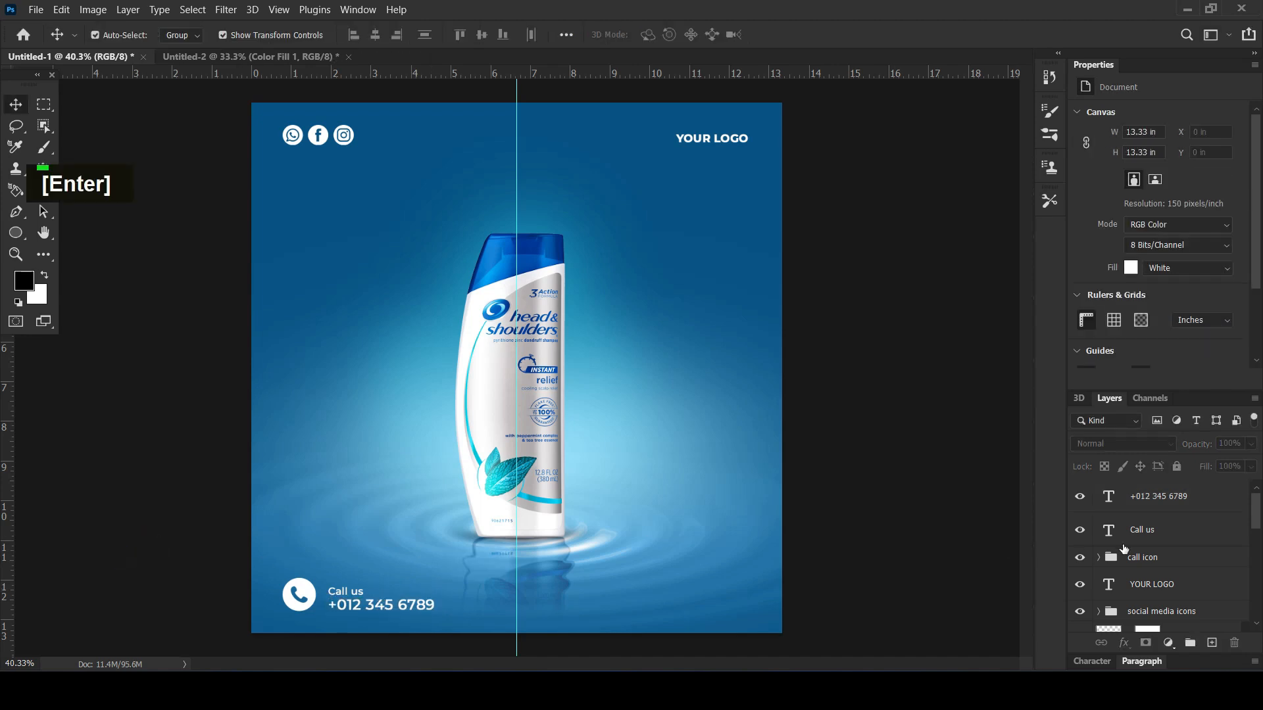
Nudge the "Call us" and phone number texts up and closer to the call icon, and scale both to 92.97%
{"action": "left_click", "coordinate": [1145, 530]}
{"action": "left_click", "coordinate": [1152, 497], "text": "ctrl"}
{"action": "key", "text": "shift+Up"}
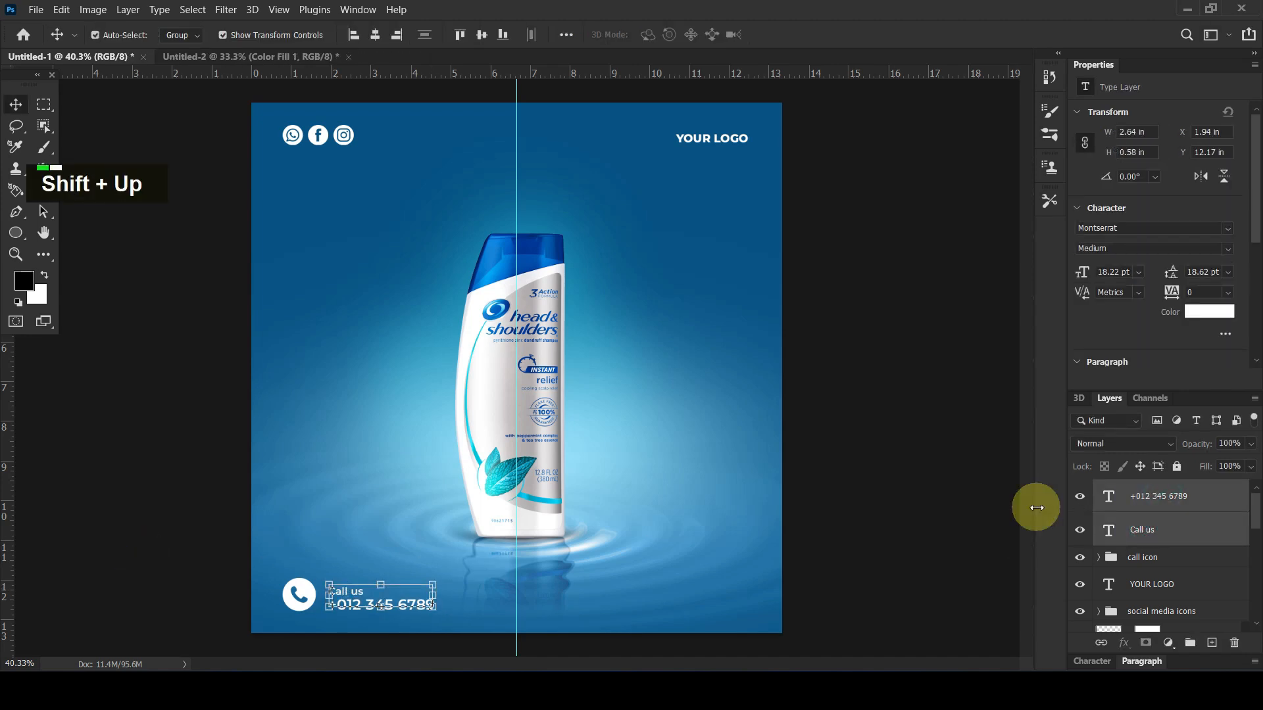
{"action": "key", "text": "Left"}
{"action": "key", "text": "Left"}
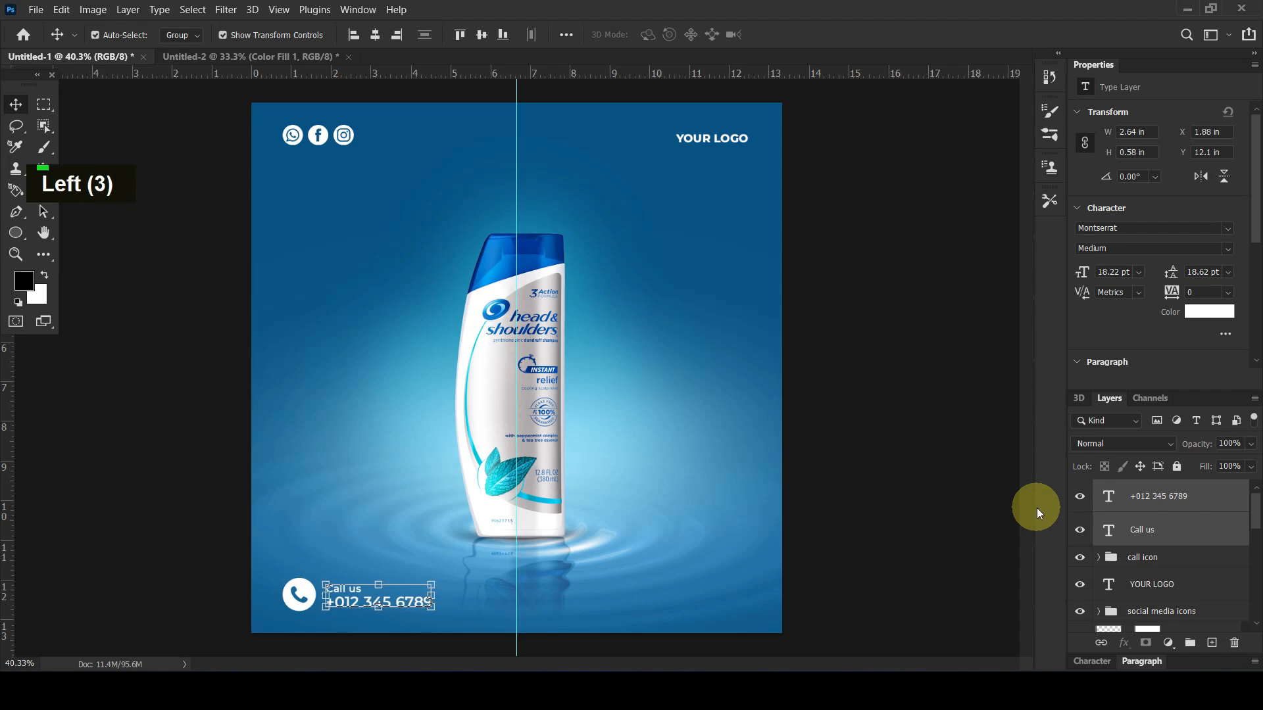
{"action": "left_click_drag", "start_coordinate": [432, 608], "coordinate": [427, 613]}
{"action": "key", "text": "Return"}
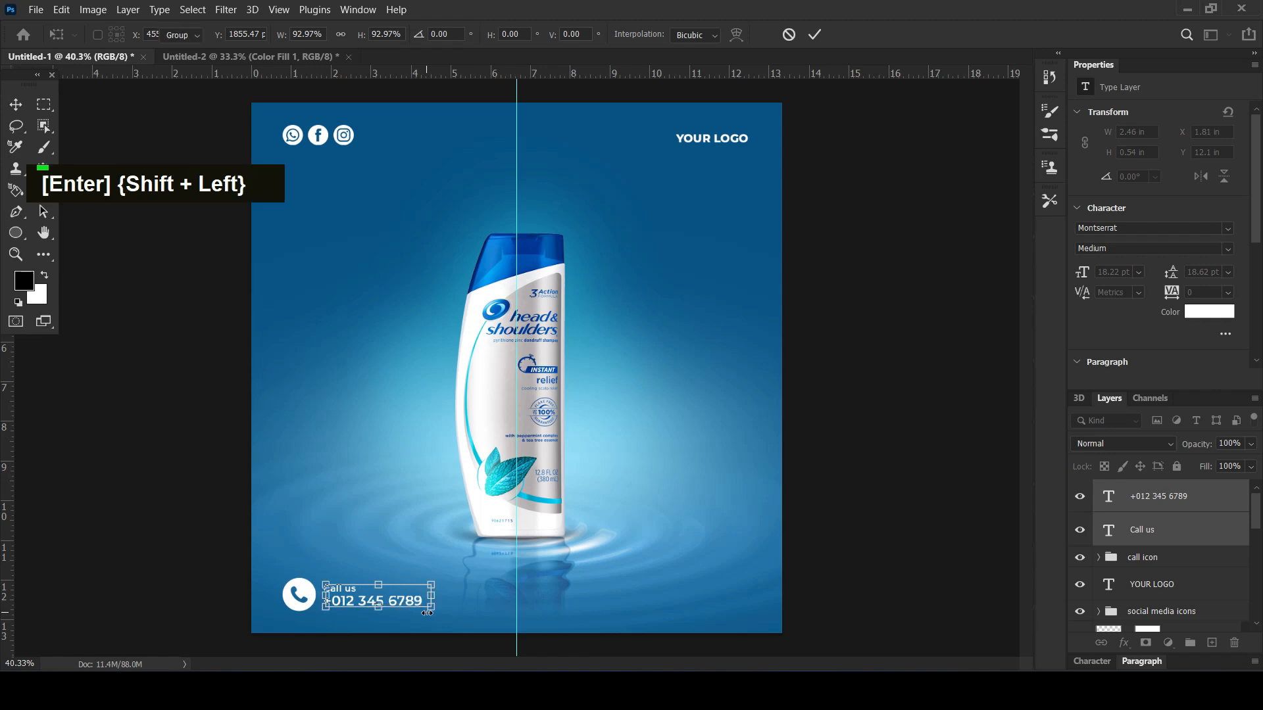
{"action": "left_click", "coordinate": [148, 478]}
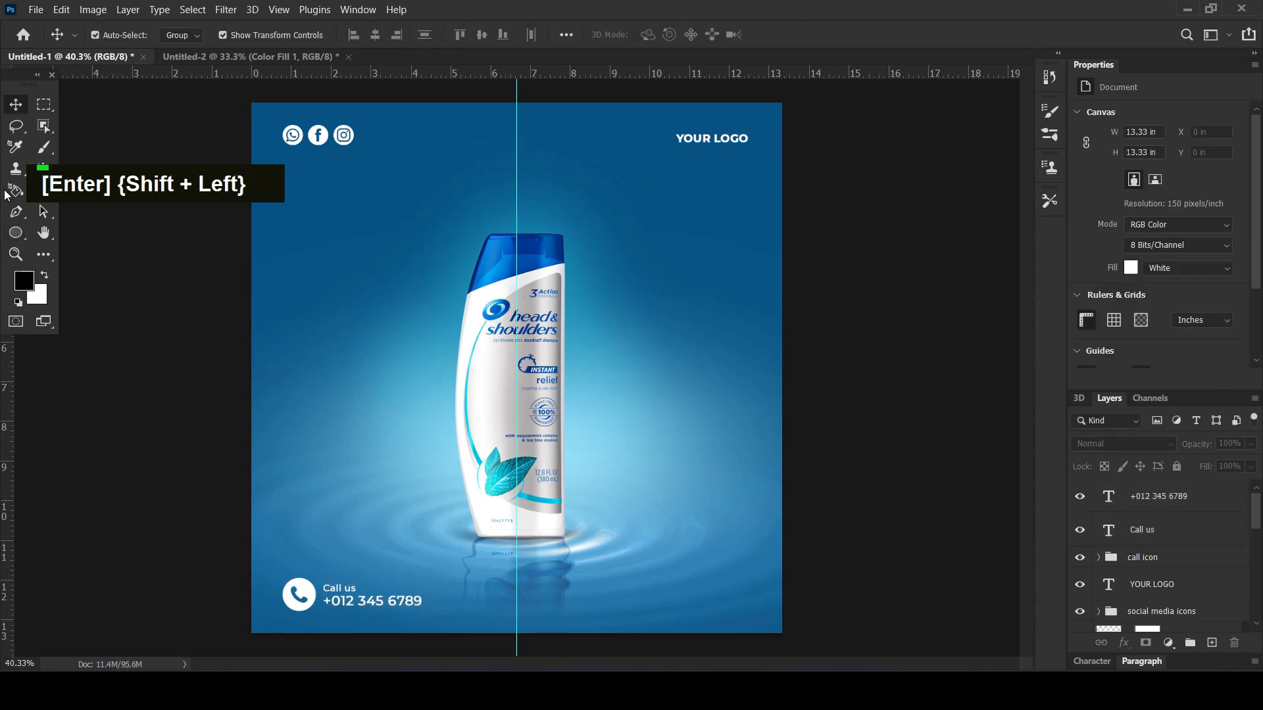
Draw a rounded rectangle about 382 × 86 px near the poster's lower-right corner and fill it with dark navy blue
{"action": "left_click", "coordinate": [16, 232]}
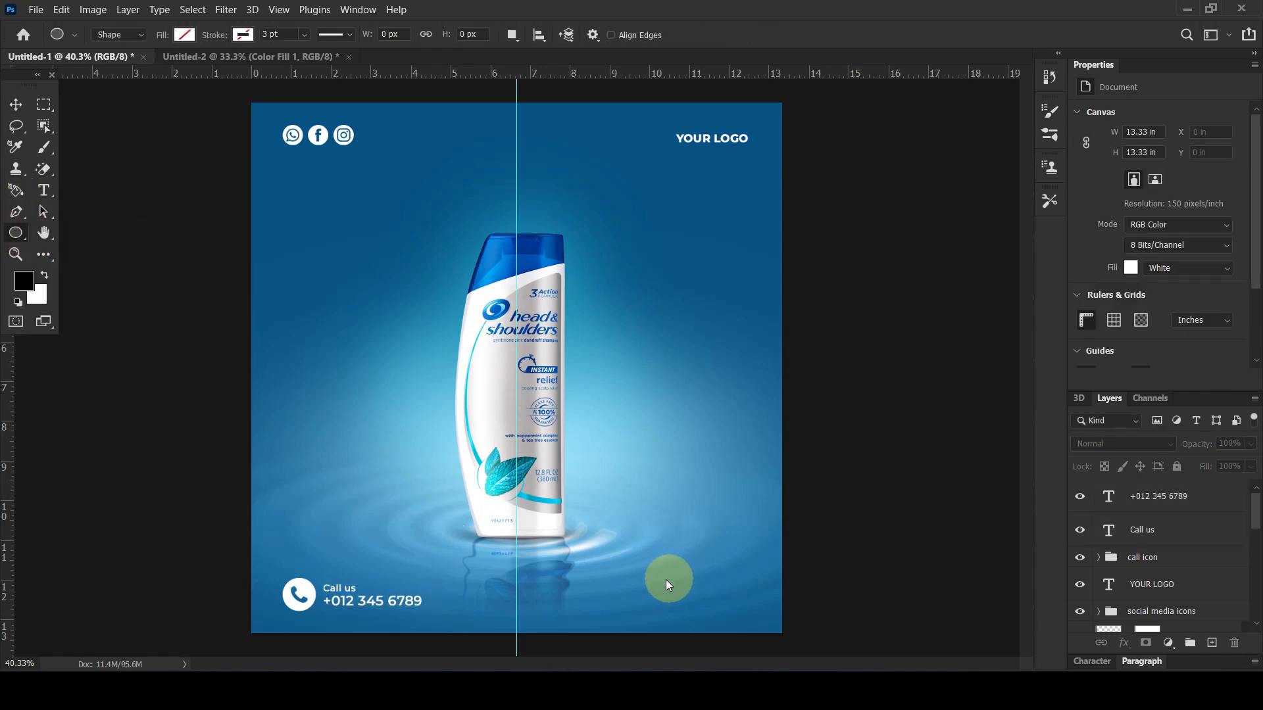
{"action": "left_click_drag", "start_coordinate": [638, 573], "coordinate": [740, 596]}
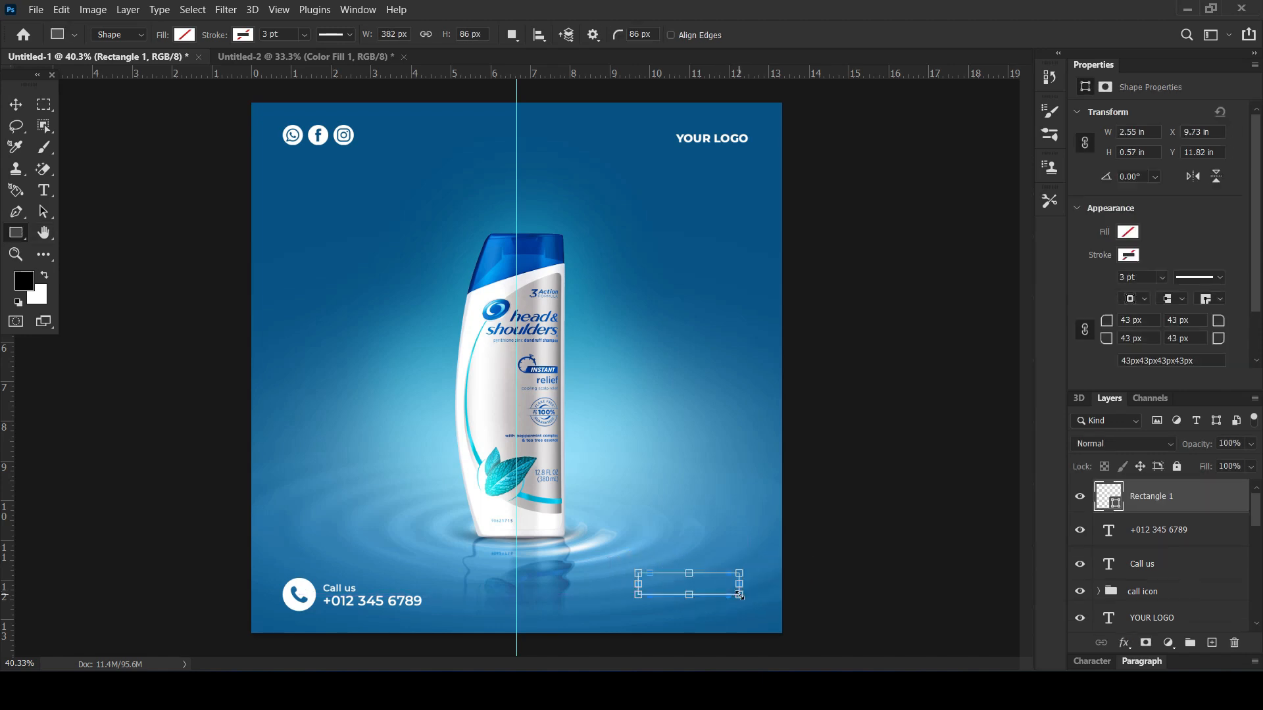
{"action": "left_click", "coordinate": [184, 35]}
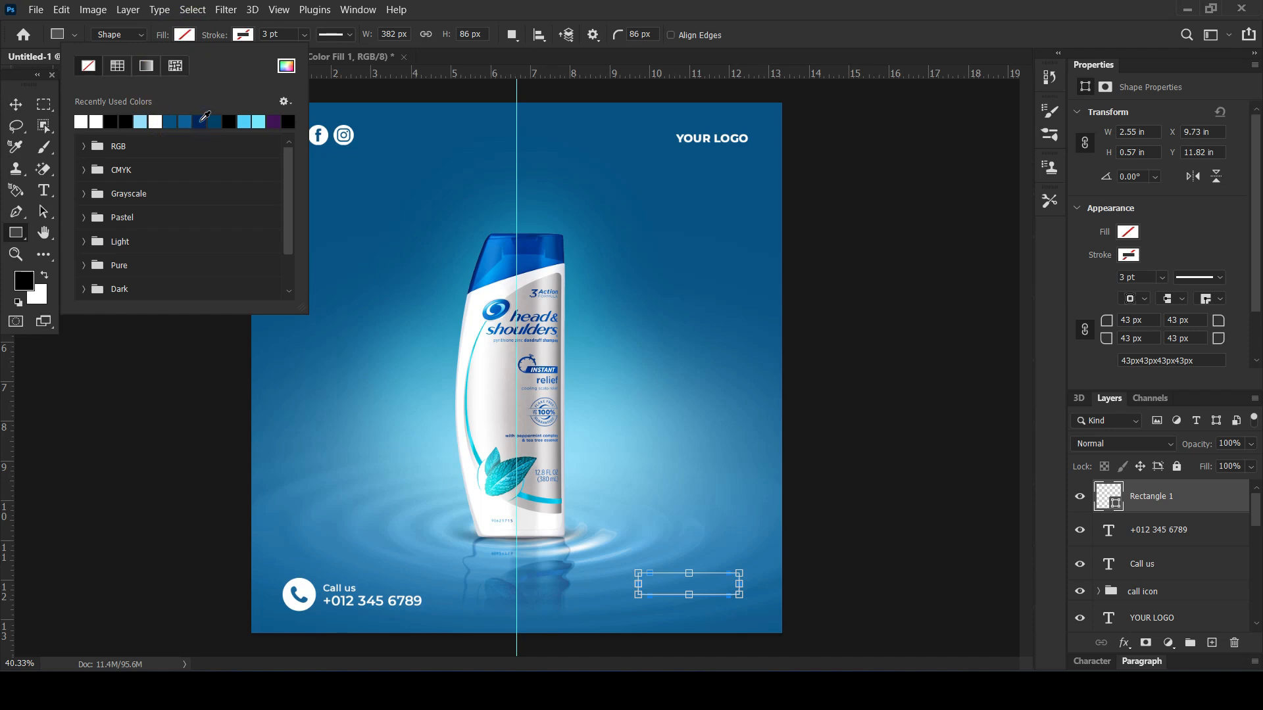
{"action": "left_click", "coordinate": [203, 119]}
Move the navy rounded rectangle slightly down and right, level with the phone number and beneath the logo text
{"action": "left_click", "coordinate": [19, 106]}
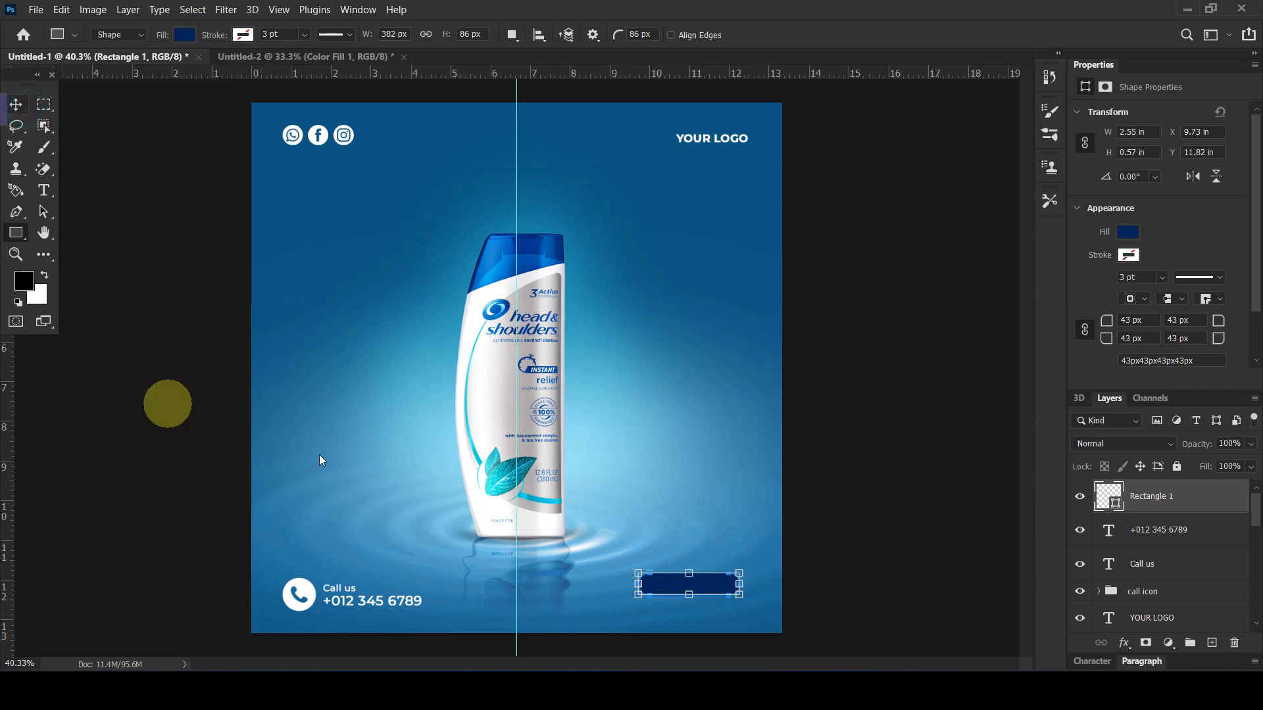
{"action": "mouse_move", "coordinate": [703, 588]}
{"action": "left_mouse_down"}
{"action": "mouse_move", "coordinate": [700, 600]}
{"action": "mouse_move", "coordinate": [719, 598]}
{"action": "left_mouse_up"}
{"action": "left_click", "coordinate": [862, 479]}
Duplicate the "YOUR LOGO" text onto the navy button, stack the copy above the rectangle layer and position it on the button
{"action": "left_click_drag", "start_coordinate": [705, 136], "coordinate": [704, 596]}
{"action": "left_click_drag", "start_coordinate": [1098, 545], "coordinate": [1097, 488]}
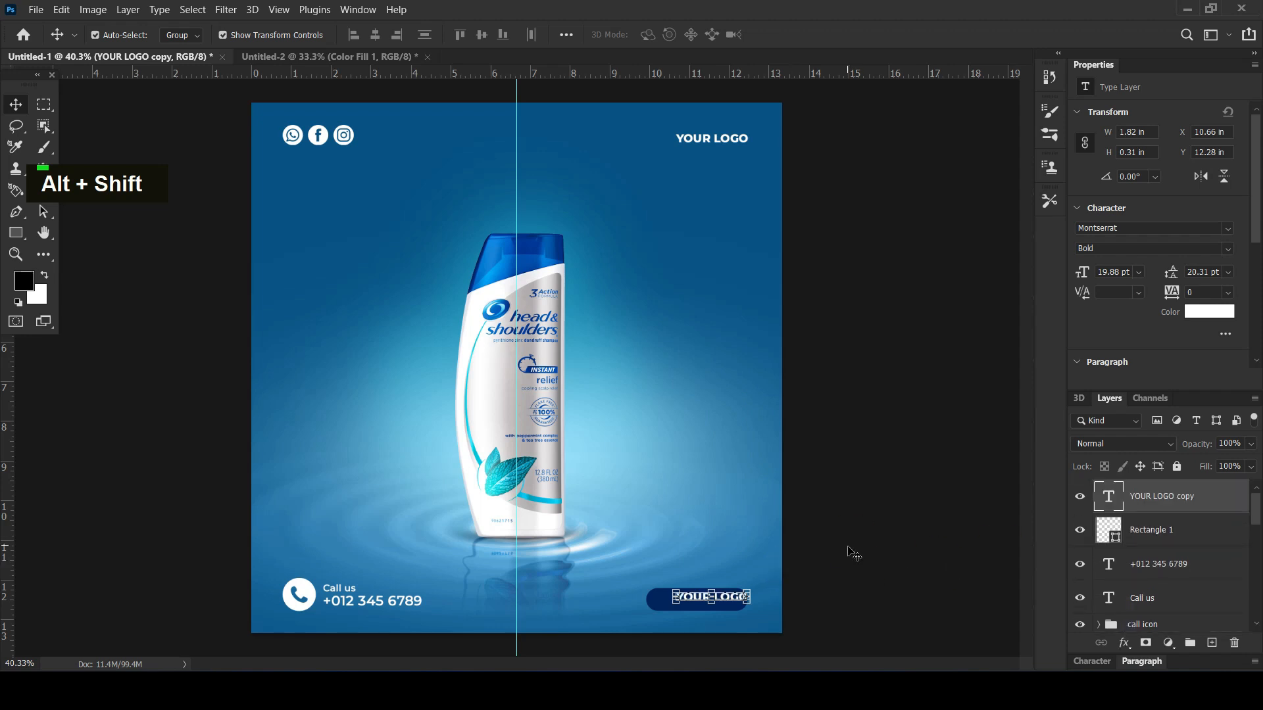
{"action": "left_click_drag", "start_coordinate": [728, 596], "coordinate": [715, 598]}
Replace the wording of the text on the navy button with "ORDER NOW"
{"action": "double_click", "coordinate": [714, 596]}
{"action": "key", "text": "Caps_Lock"}
{"action": "type", "text": "ORDER NOW"}
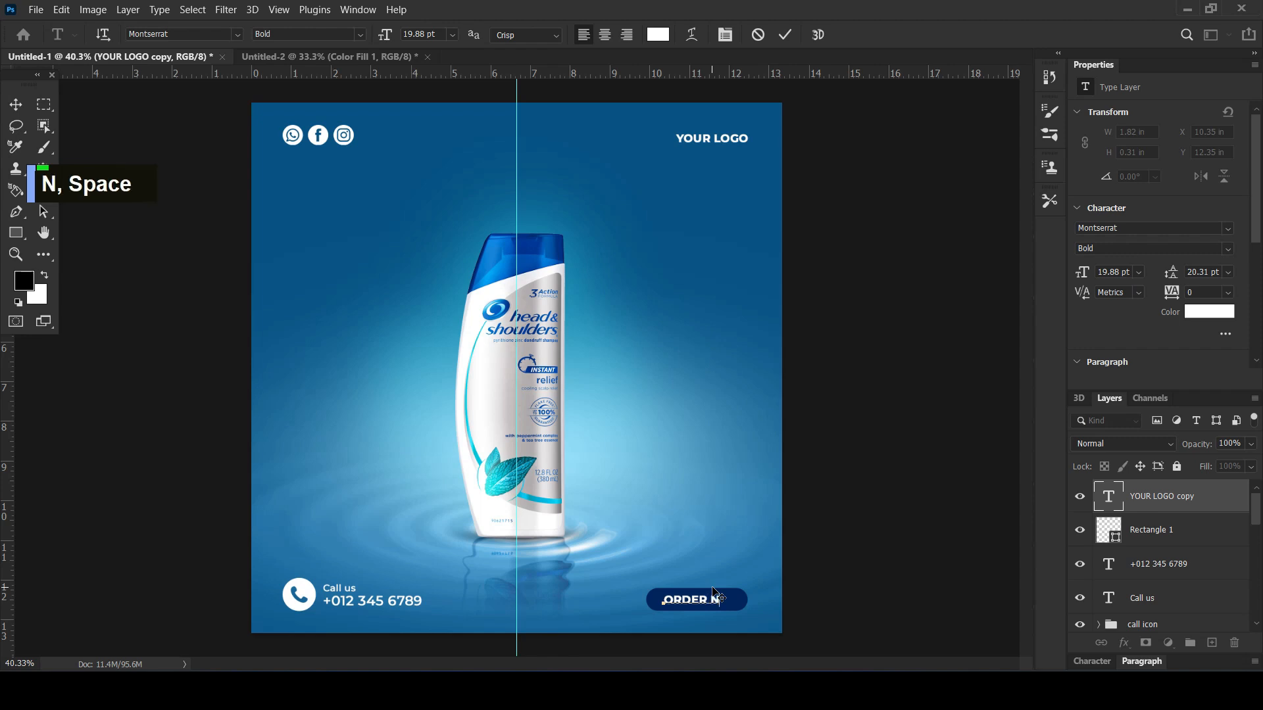
{"action": "double_click", "coordinate": [26, 108]}
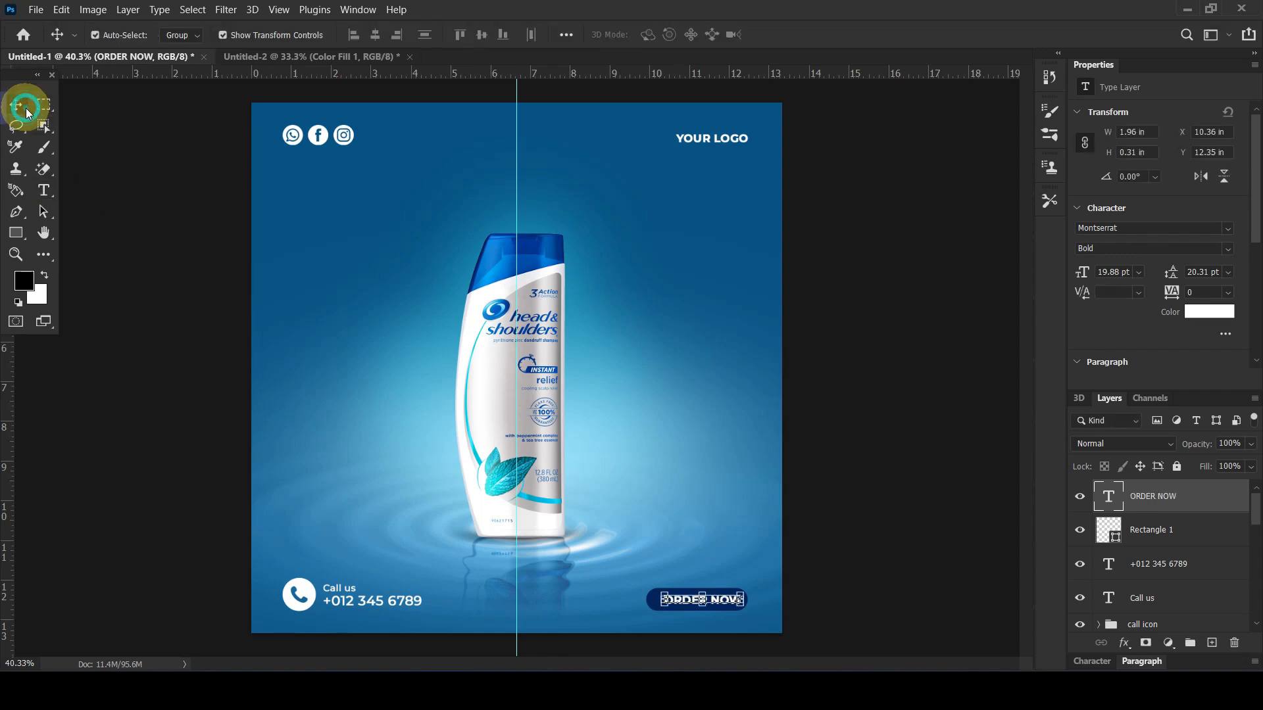
{"action": "left_click", "coordinate": [862, 344]}
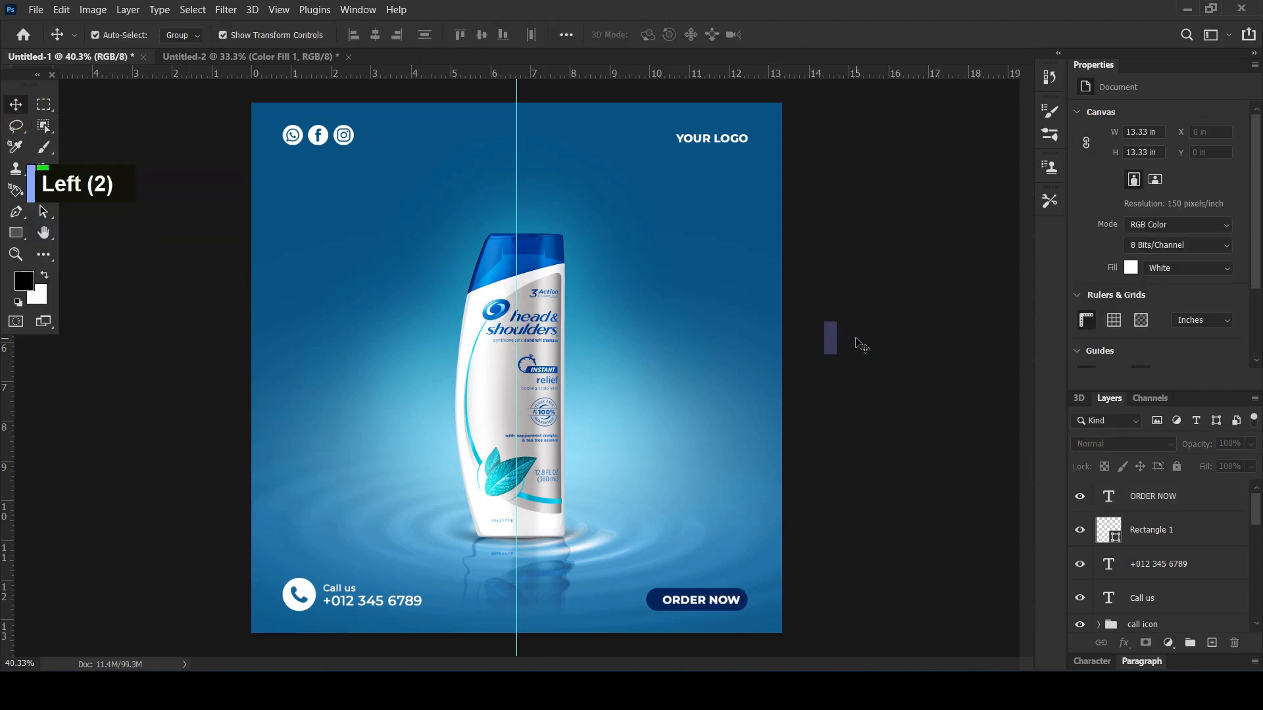
Duplicate the "Call us" text to the poster's bottom centre, between the phone number and the ORDER NOW button
{"action": "left_click_drag", "start_coordinate": [375, 588], "coordinate": [519, 606]}
{"action": "key", "text": "ctrl+z"}
{"action": "left_click", "coordinate": [158, 508]}
{"action": "left_click_drag", "start_coordinate": [343, 590], "coordinate": [519, 599]}
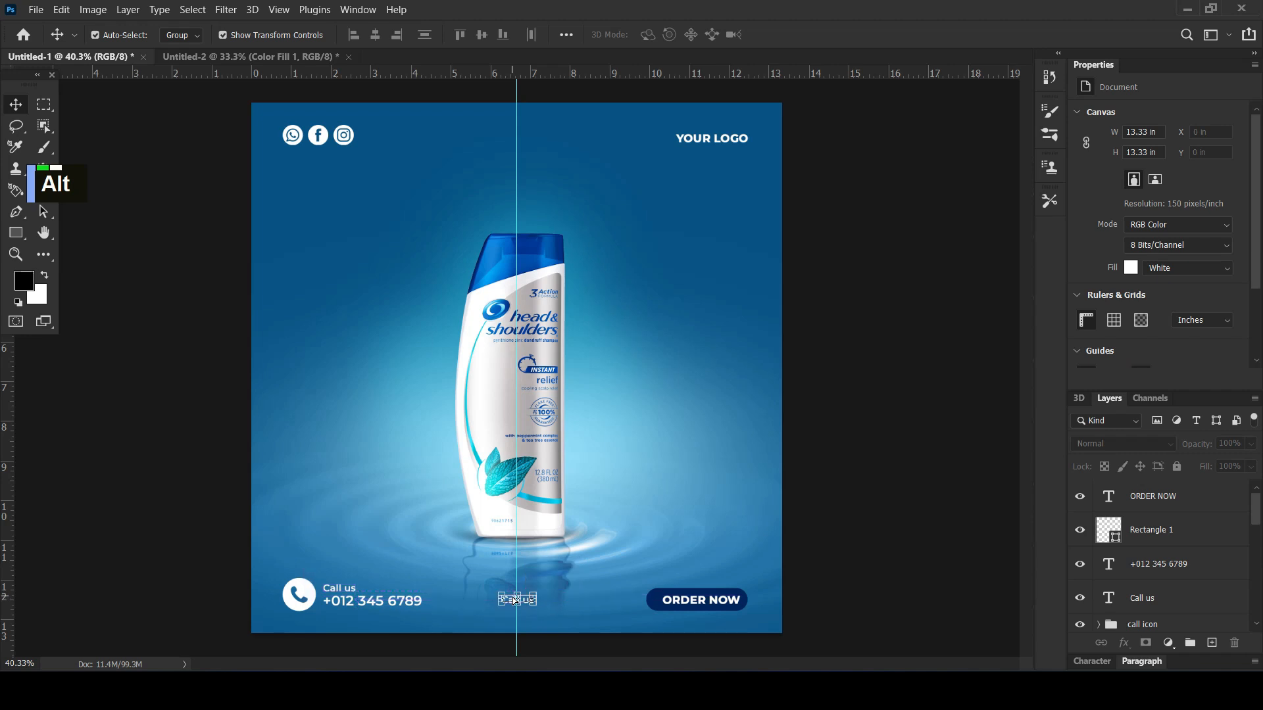
Replace the duplicated "Call us" wording at the bottom centre with the website address "www,abcstore.com"
{"action": "double_click", "coordinate": [1108, 598]}
{"action": "type", "text": "www"}
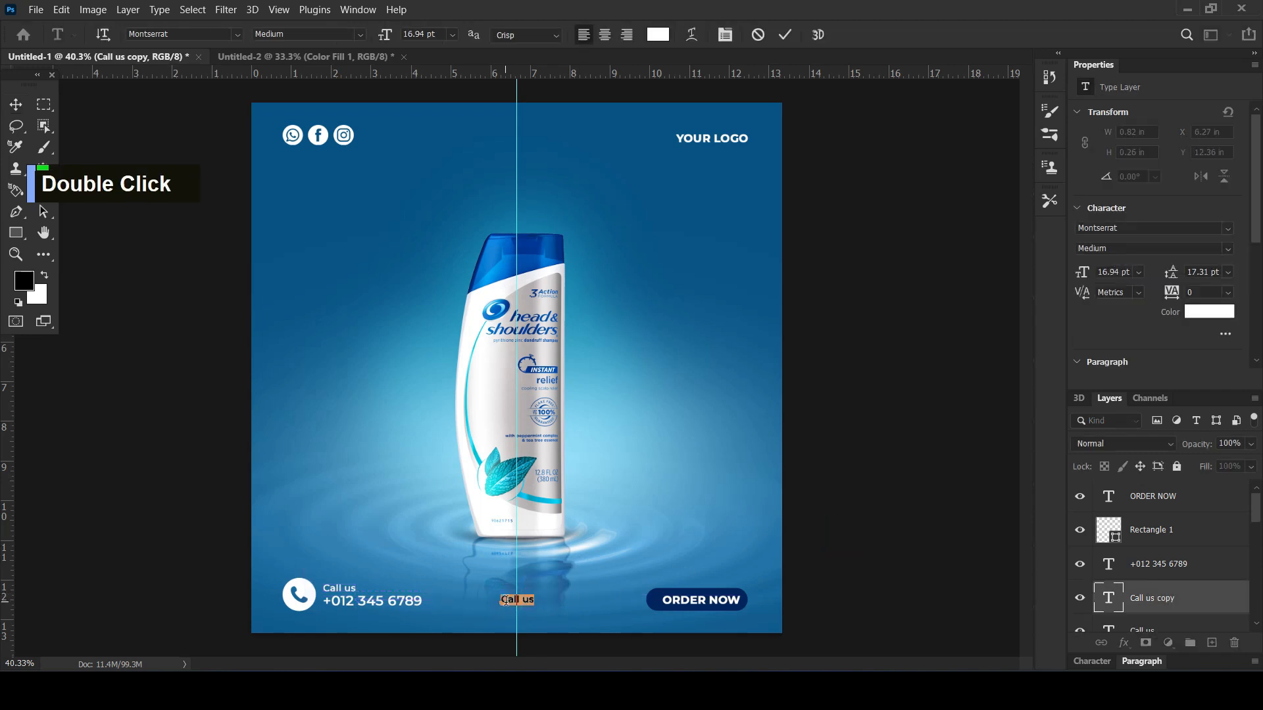
{"action": "key", "text": "BackSpace"}
{"action": "key", "text": "BackSpace"}
{"action": "key", "text": "BackSpace"}
{"action": "key", "text": "Caps_Lock"}
{"action": "type", "text": "www"}
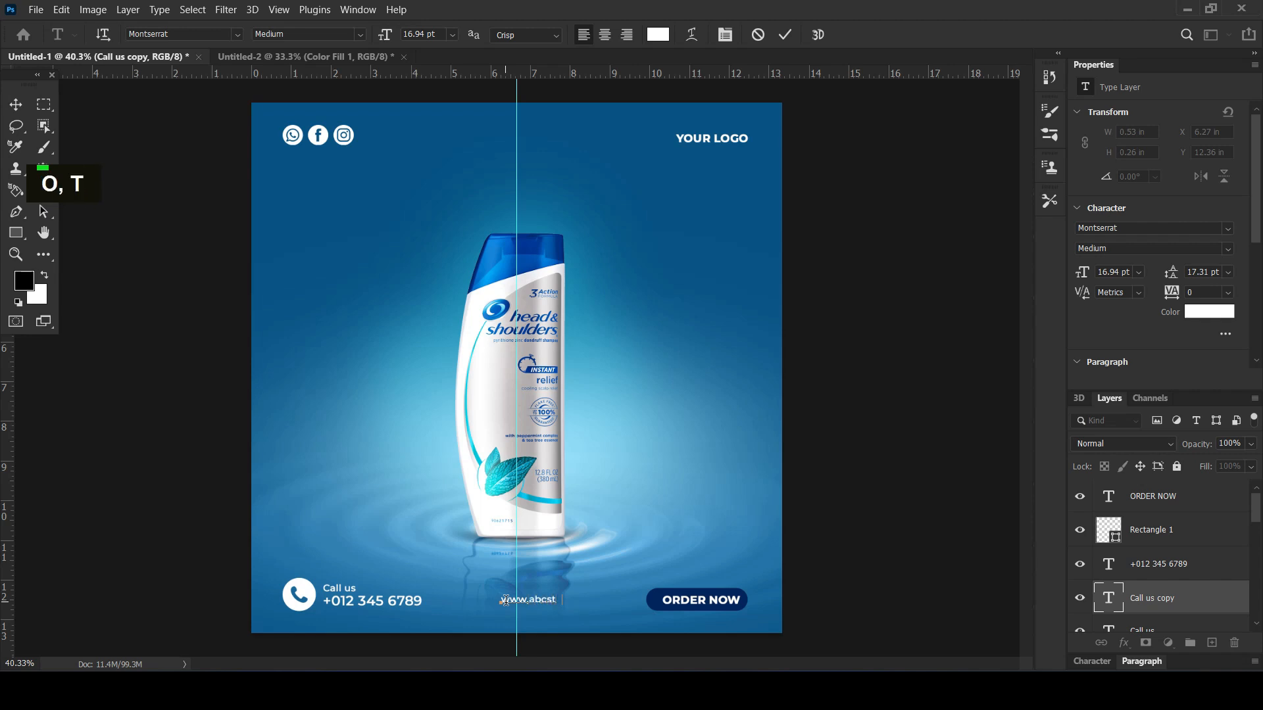
{"action": "type", "text": ".abcstore.com"}
Centre the website address on the vertical guide at the bottom of the poster
{"action": "double_click", "coordinate": [16, 104]}
{"action": "left_click_drag", "start_coordinate": [582, 602], "coordinate": [551, 604]}
{"action": "left_click", "coordinate": [910, 519]}
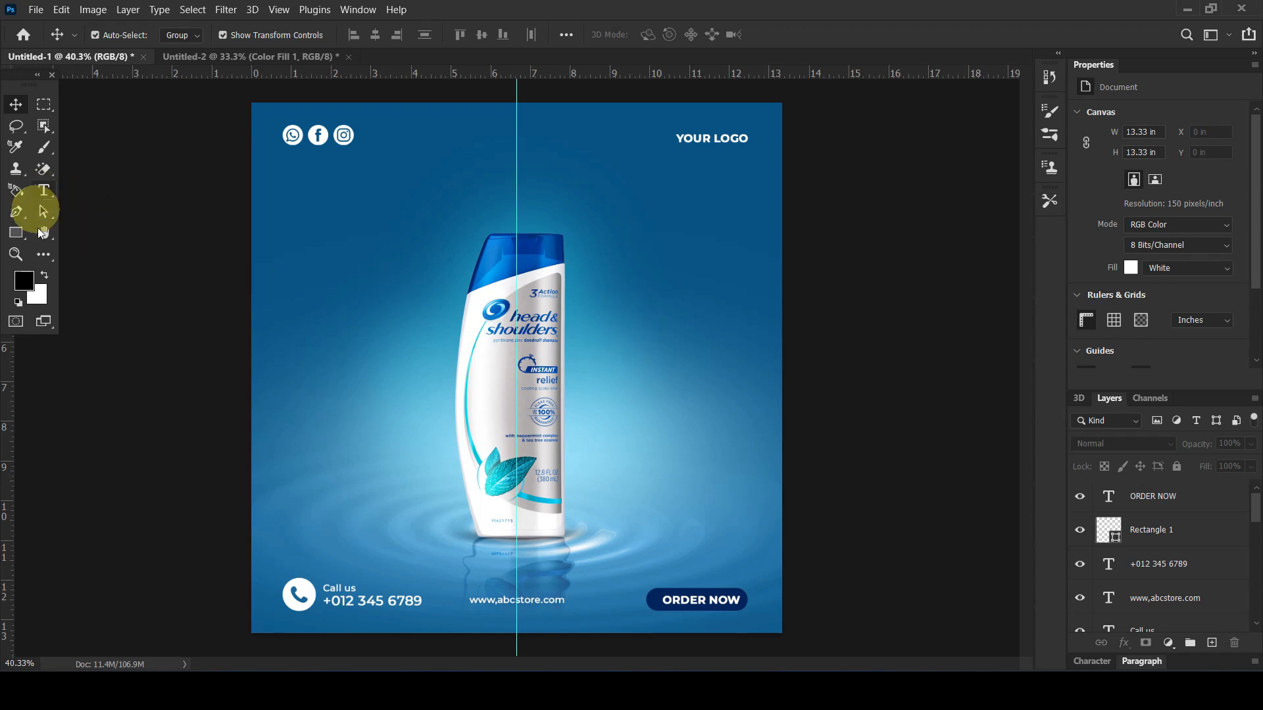
Draw a circle about 585 px in diameter overlapping the upper-right side of the bottle with the Ellipse tool
{"action": "left_click", "coordinate": [16, 233]}
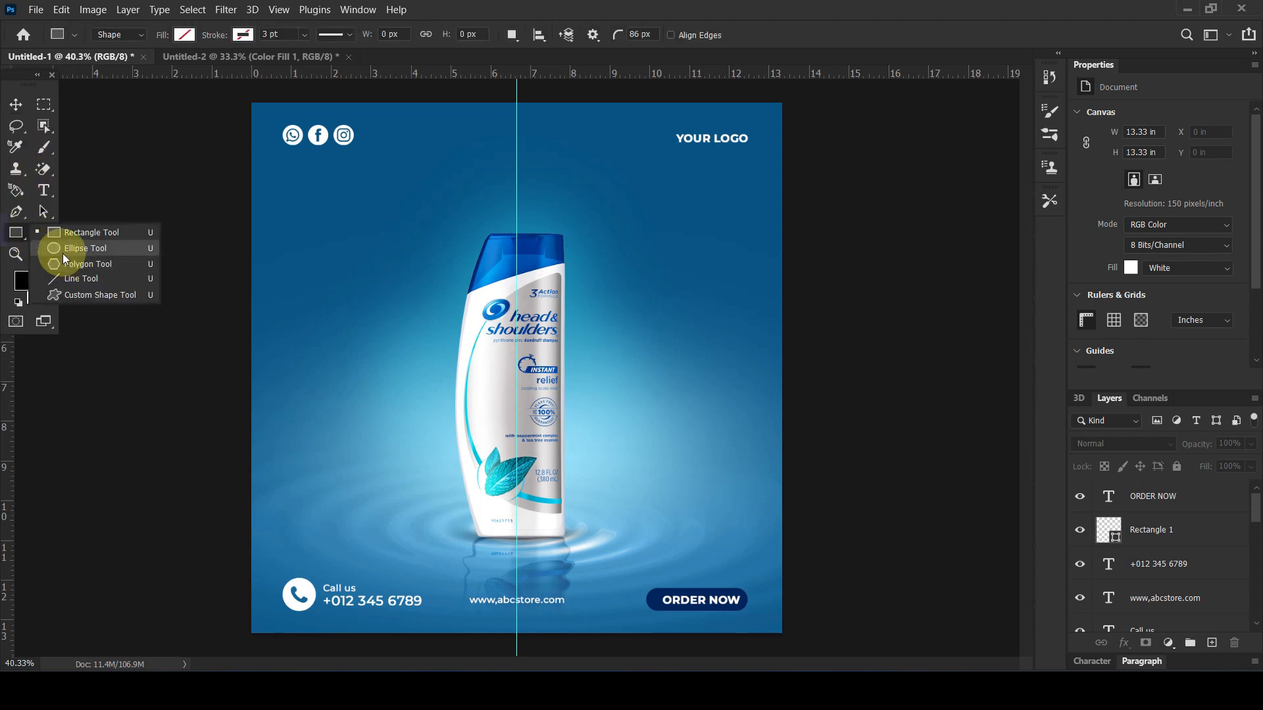
{"action": "left_click", "coordinate": [62, 232]}
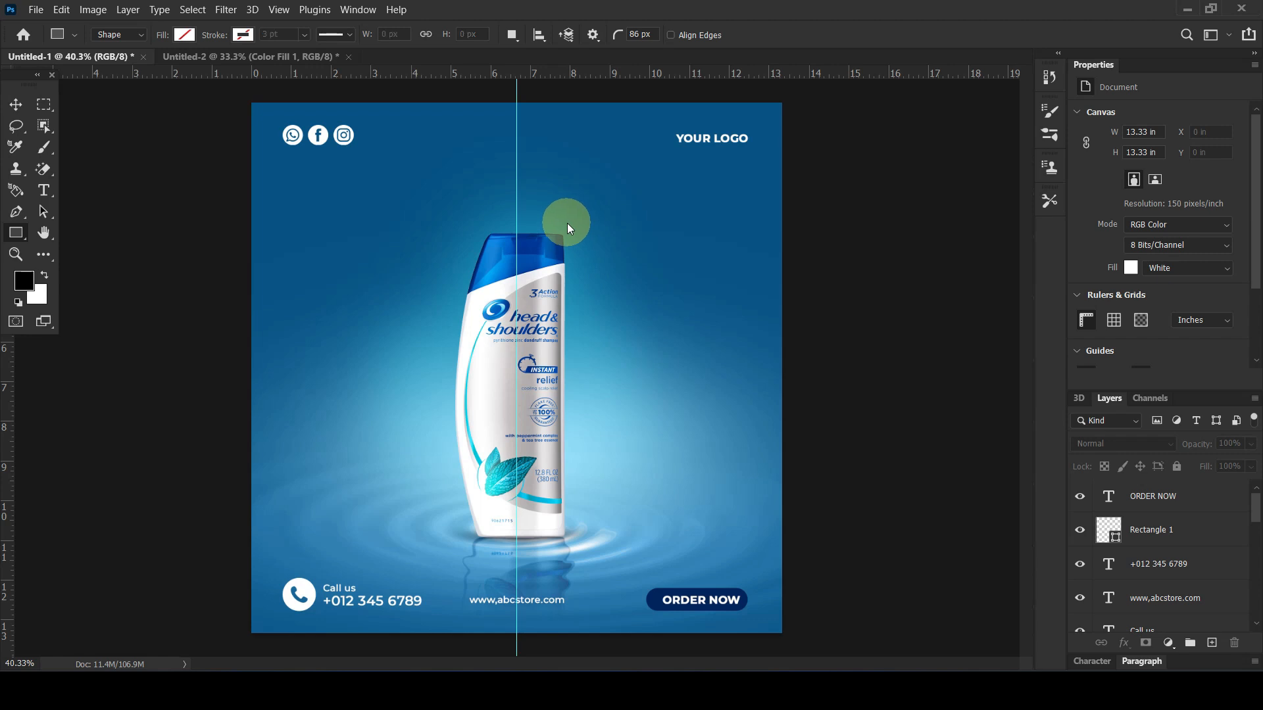
{"action": "key", "text": "shift+u"}
{"action": "left_click_drag", "start_coordinate": [535, 201], "coordinate": [692, 393]}
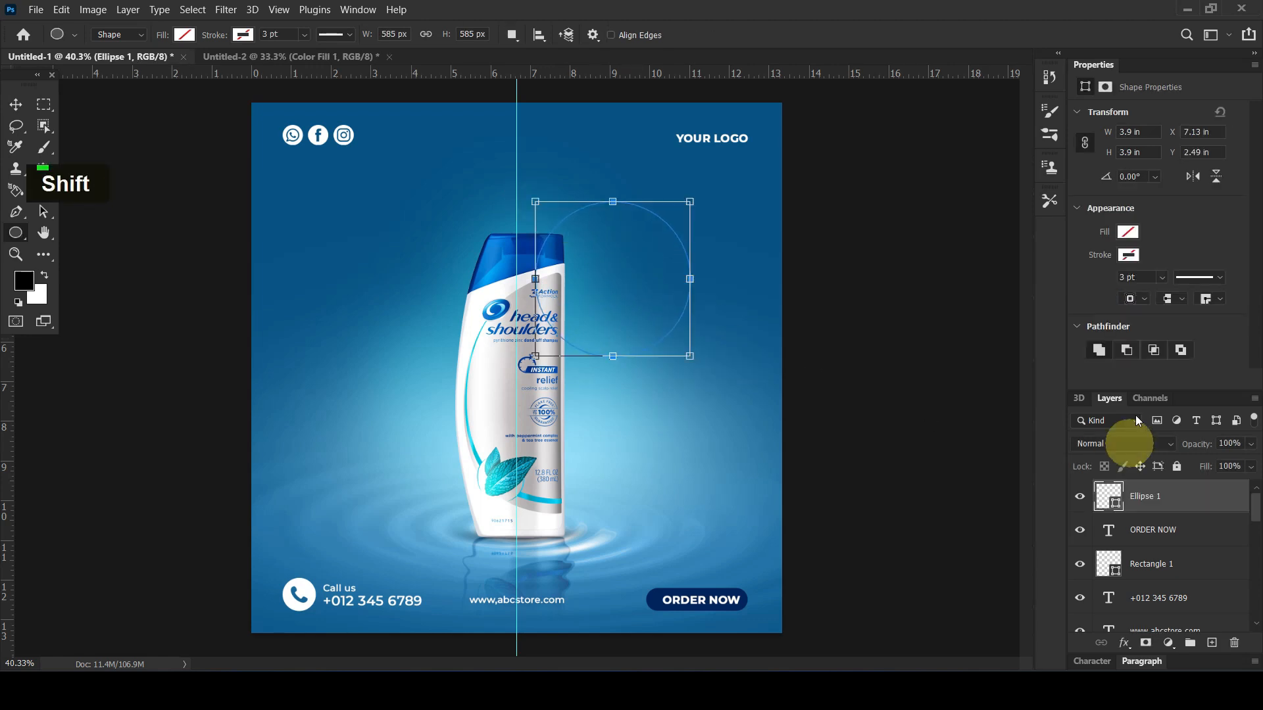
Fill the circle with the multi-tone blue linear gradient preset at a 90° angle
{"action": "left_click", "coordinate": [1128, 232]}
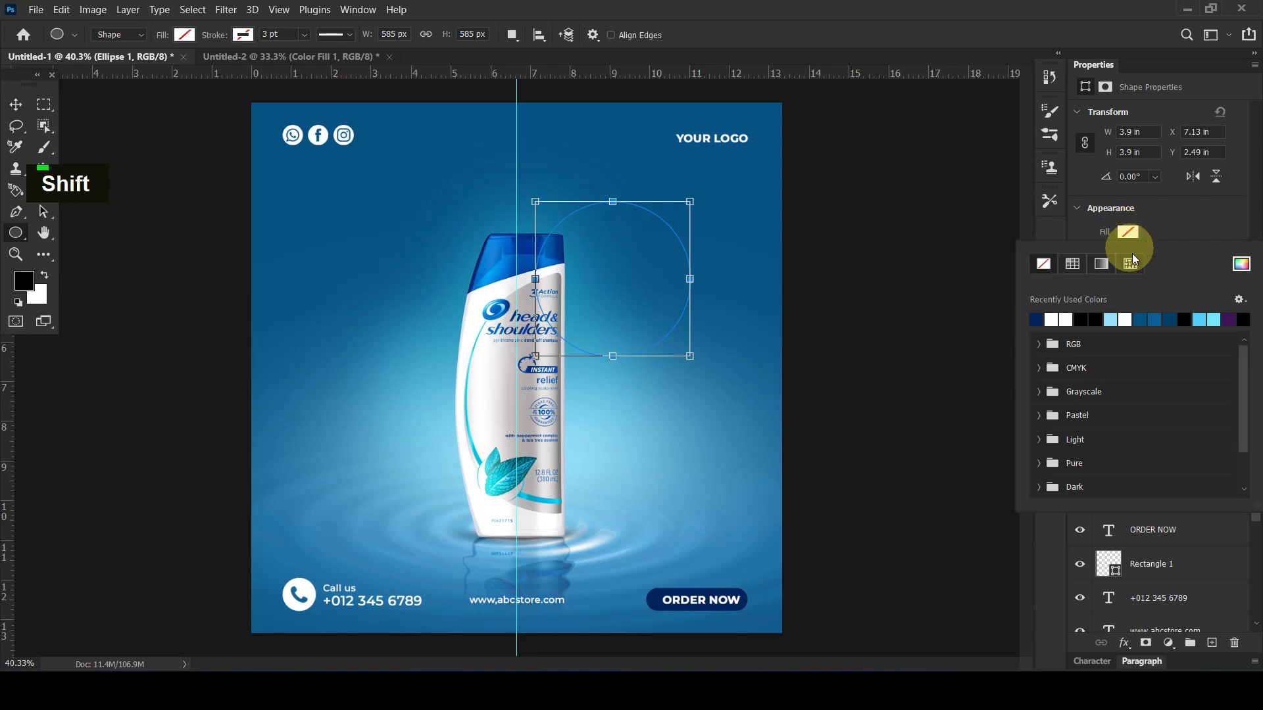
{"action": "left_click", "coordinate": [1102, 264]}
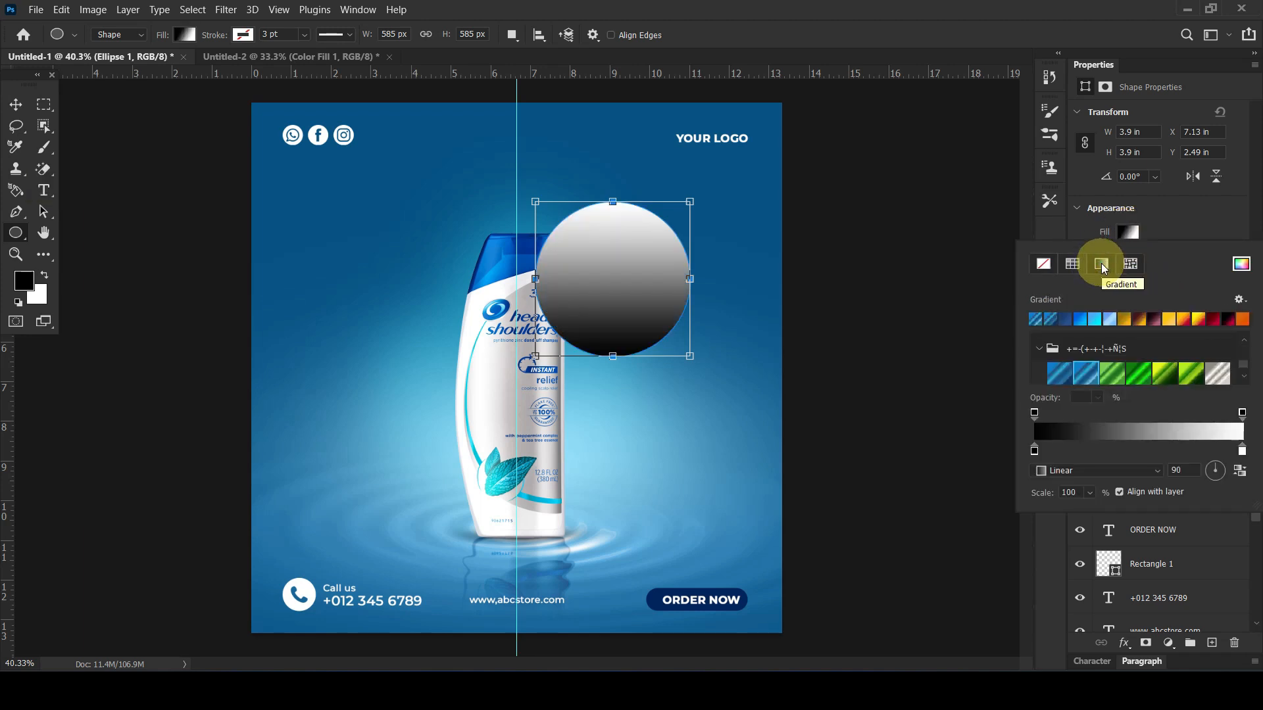
{"action": "left_click", "coordinate": [1087, 373]}
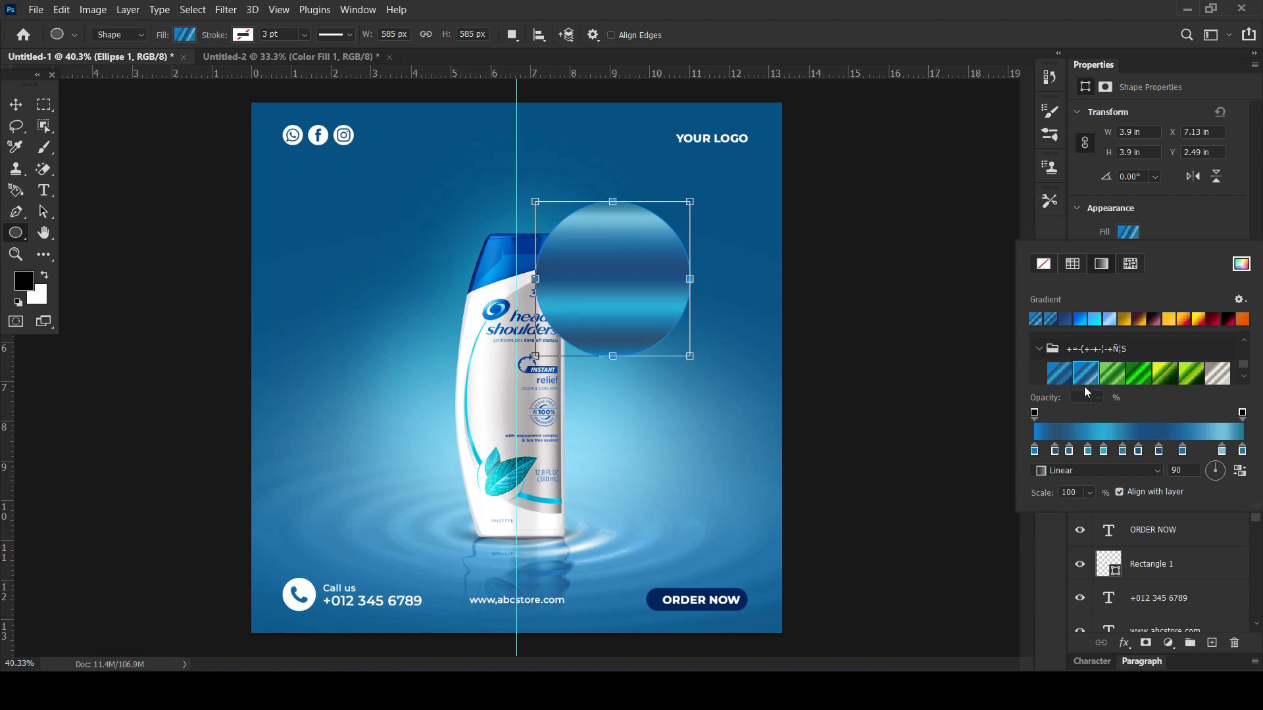
Thin out the colour stops near the start of the circle's blue gradient to smooth its lower bands
{"action": "left_click", "coordinate": [1055, 450]}
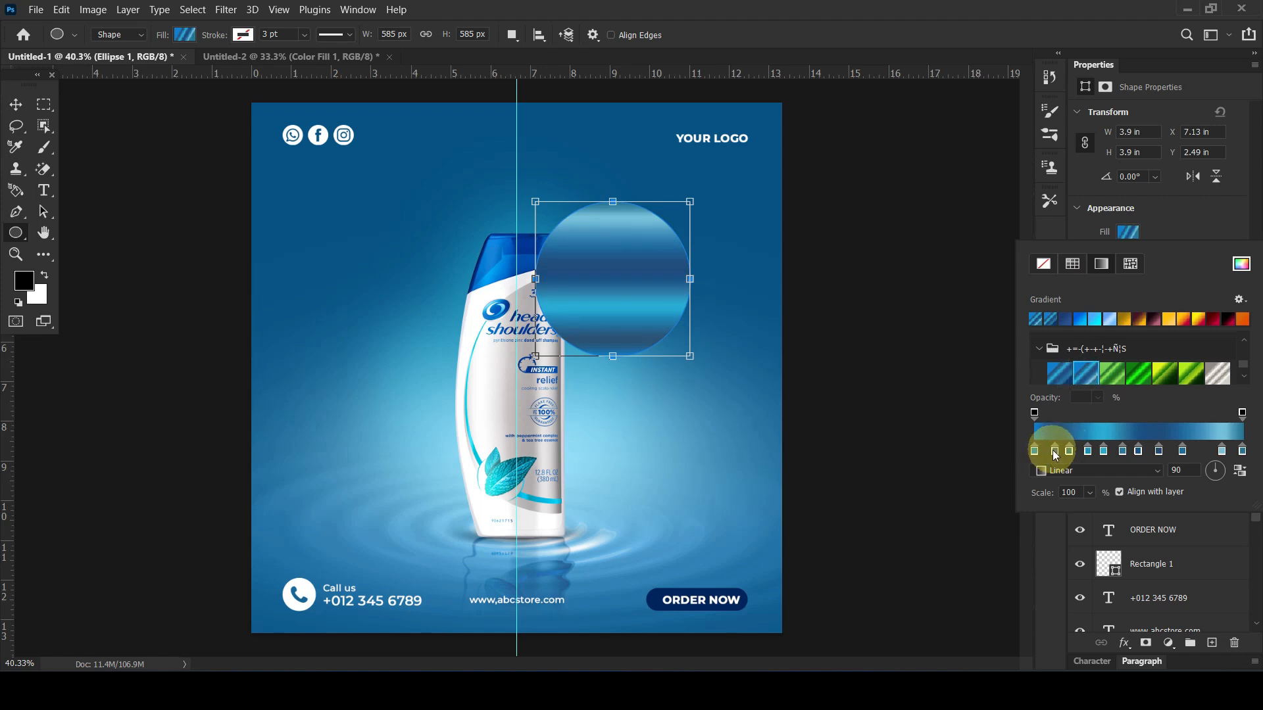
{"action": "mouse_move", "coordinate": [1055, 451]}
{"action": "left_mouse_down"}
{"action": "mouse_move", "coordinate": [1056, 471]}
{"action": "mouse_move", "coordinate": [1072, 470]}
{"action": "mouse_move", "coordinate": [1069, 451]}
{"action": "left_mouse_up"}
{"action": "left_click", "coordinate": [1104, 451]}
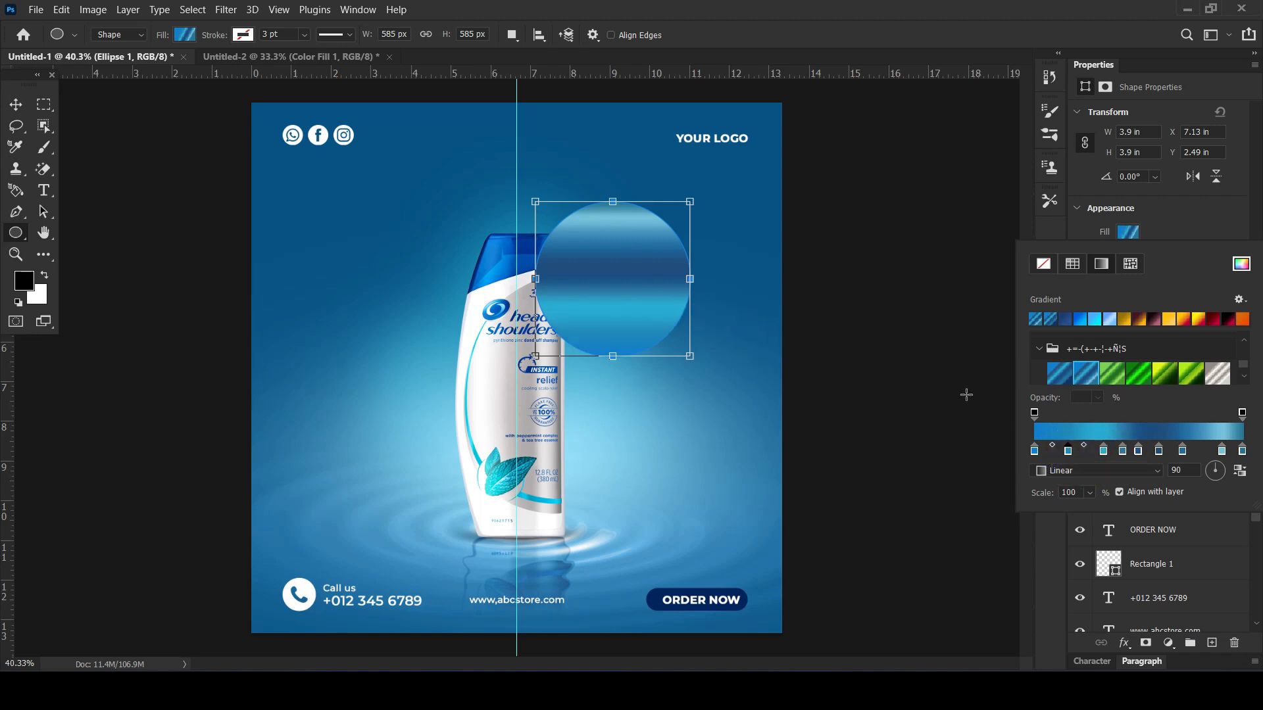
{"action": "left_click", "coordinate": [1172, 231]}
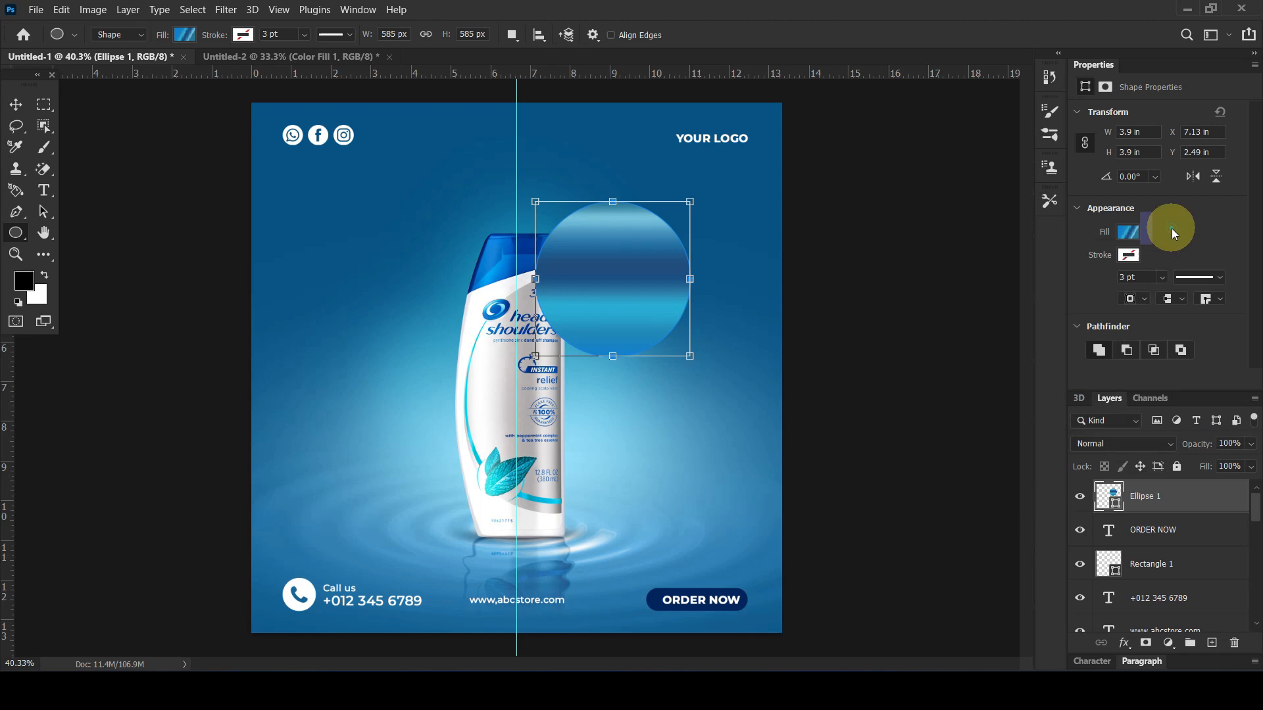
Give the circle a light blue stroke 4 pt wide
{"action": "left_click", "coordinate": [1129, 254]}
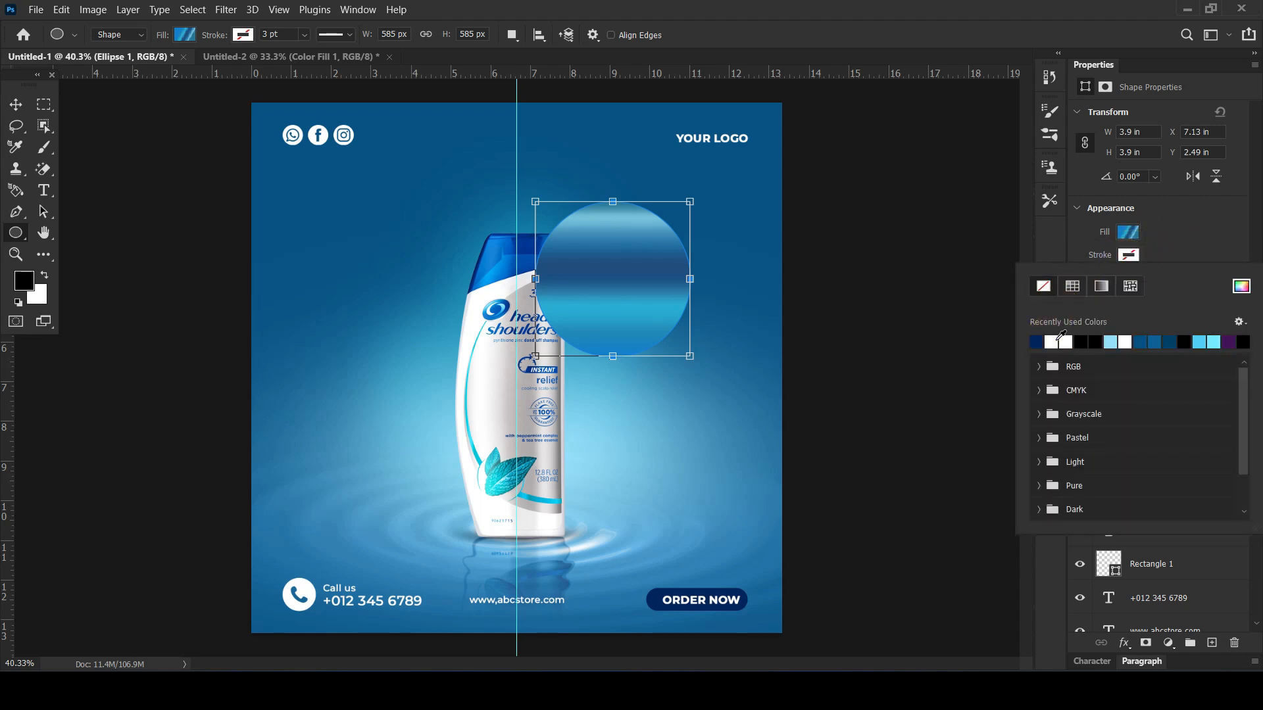
{"action": "left_click", "coordinate": [1116, 341]}
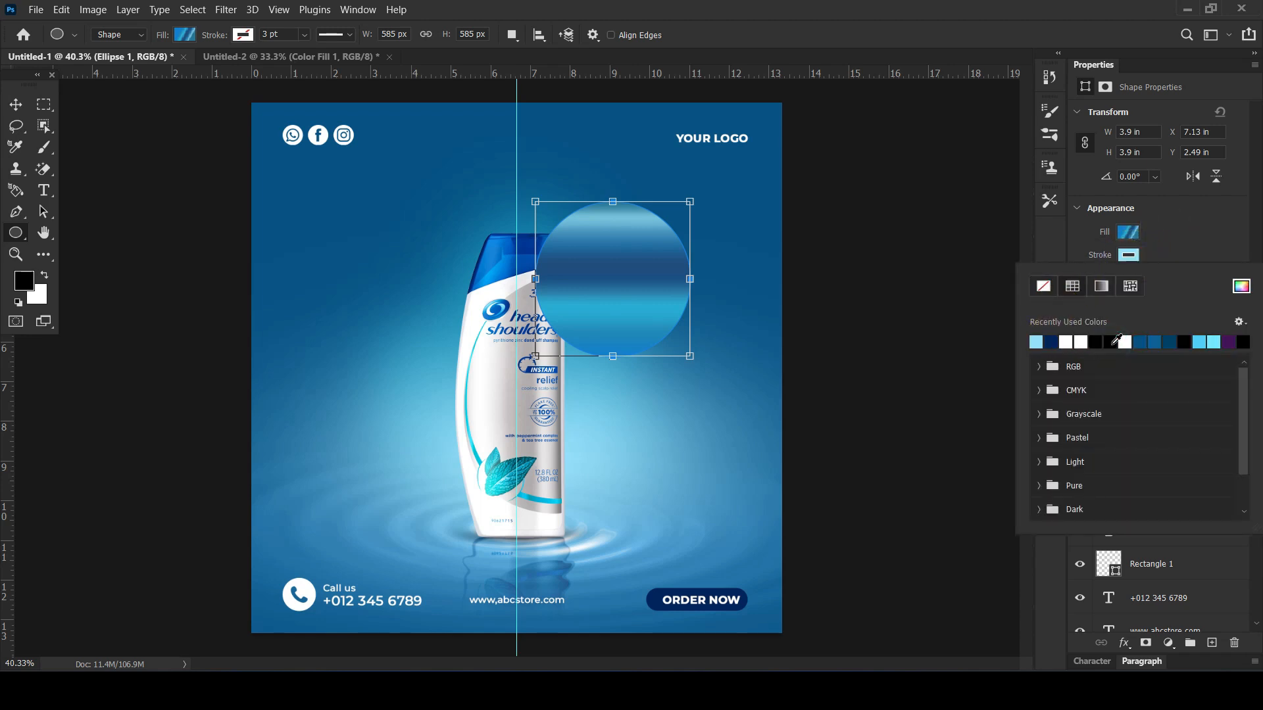
{"action": "left_click", "coordinate": [1174, 235]}
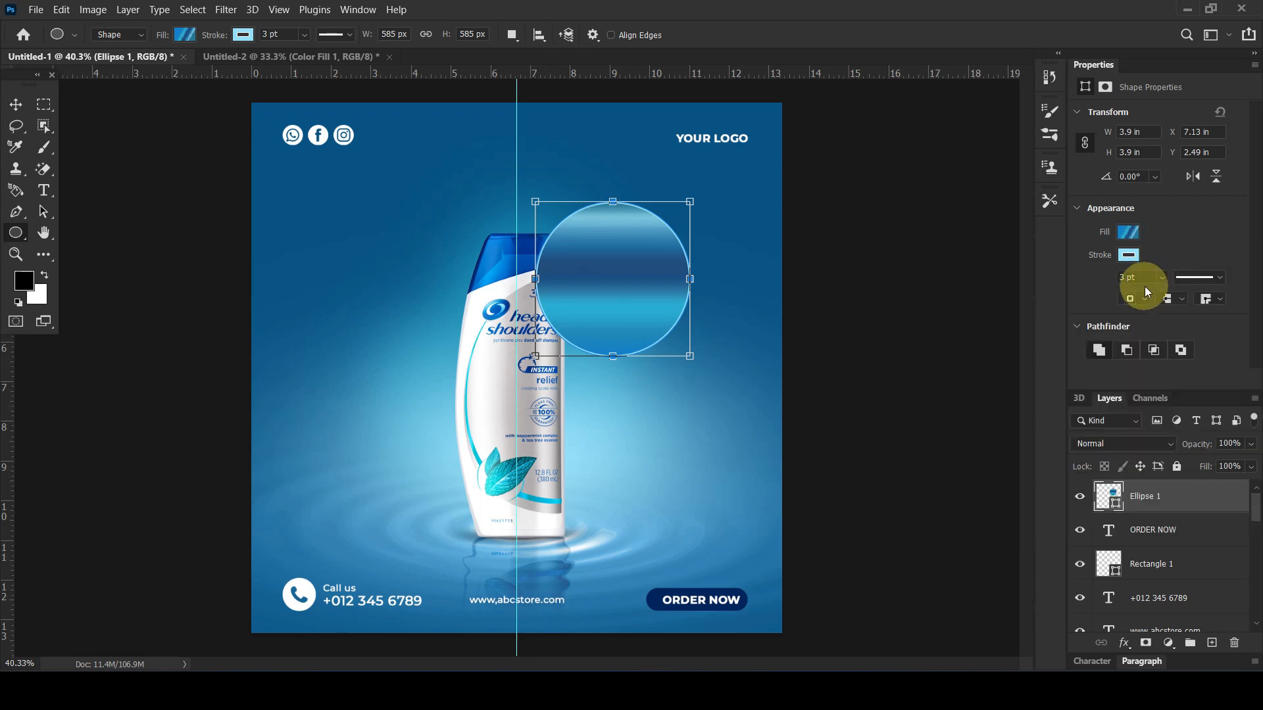
{"action": "left_click", "coordinate": [1146, 279]}
{"action": "type", "text": "4"}
{"action": "key", "text": "Return"}
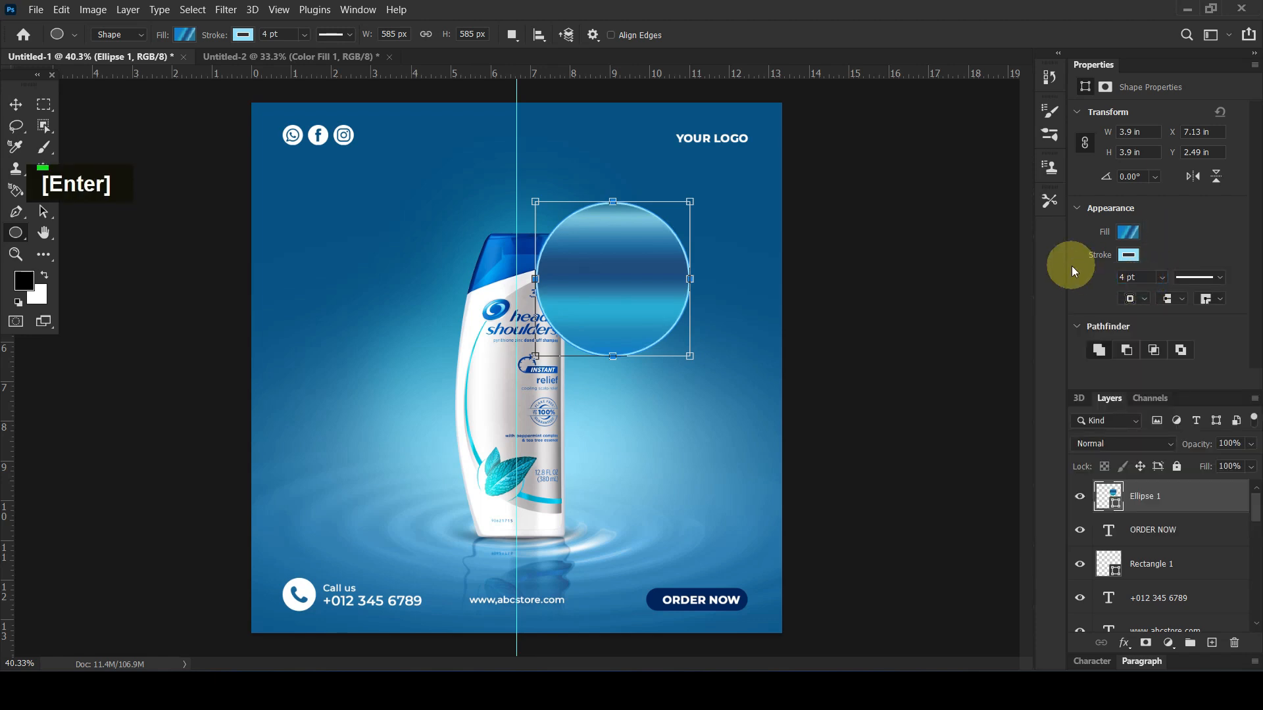
Move the circle's layer directly below the bottle layer so the circle sits behind the bottle
{"action": "left_click", "coordinate": [16, 104]}
{"action": "left_click", "coordinate": [584, 284]}
{"action": "left_click_drag", "start_coordinate": [1153, 510], "coordinate": [1193, 549]}
{"action": "left_click", "coordinate": [908, 308]}
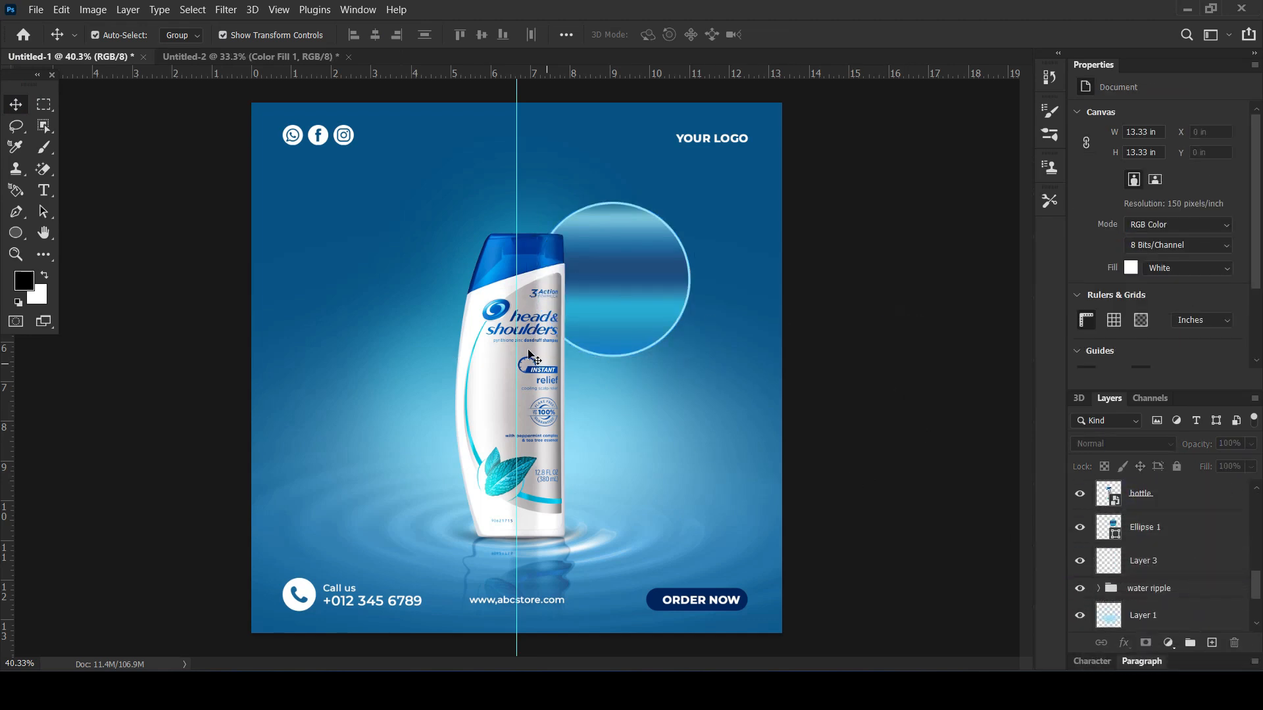
Add the white Montserrat Medium text "25%" on the empty background left of the bottle
{"action": "left_click", "coordinate": [43, 190]}
{"action": "left_click", "coordinate": [356, 263]}
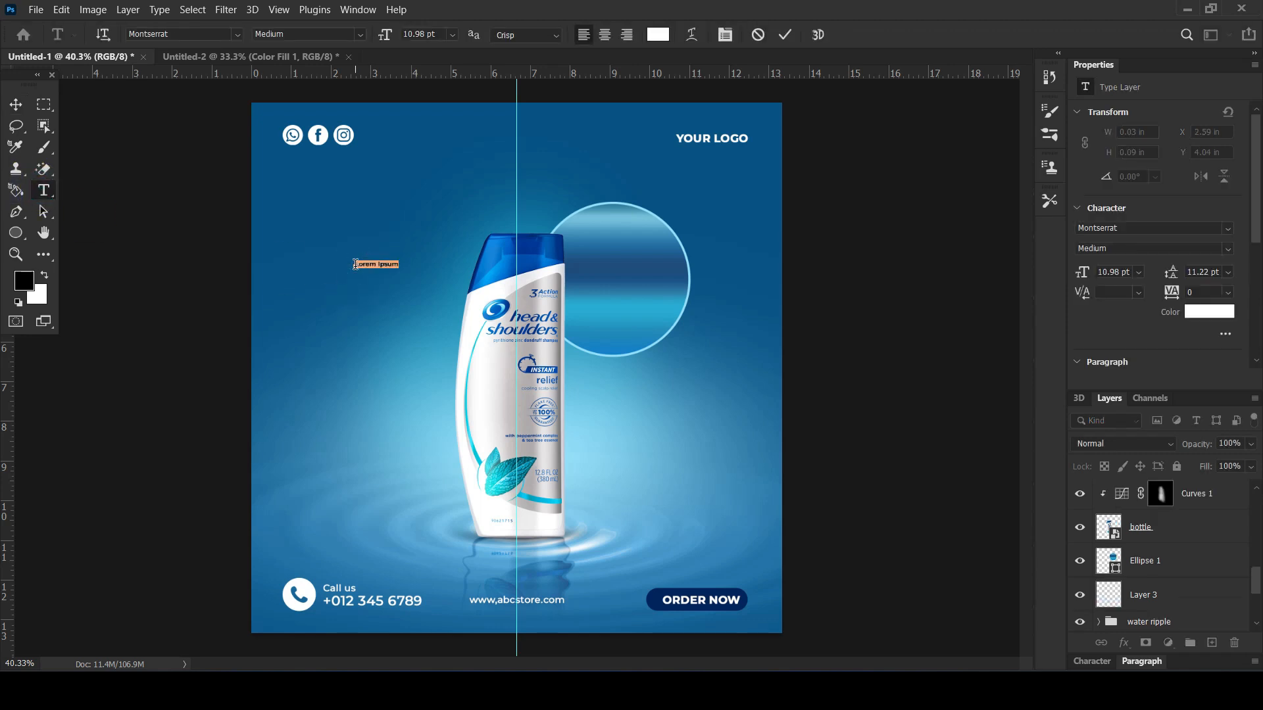
{"action": "key", "text": "BackSpace"}
{"action": "type", "text": "2"}
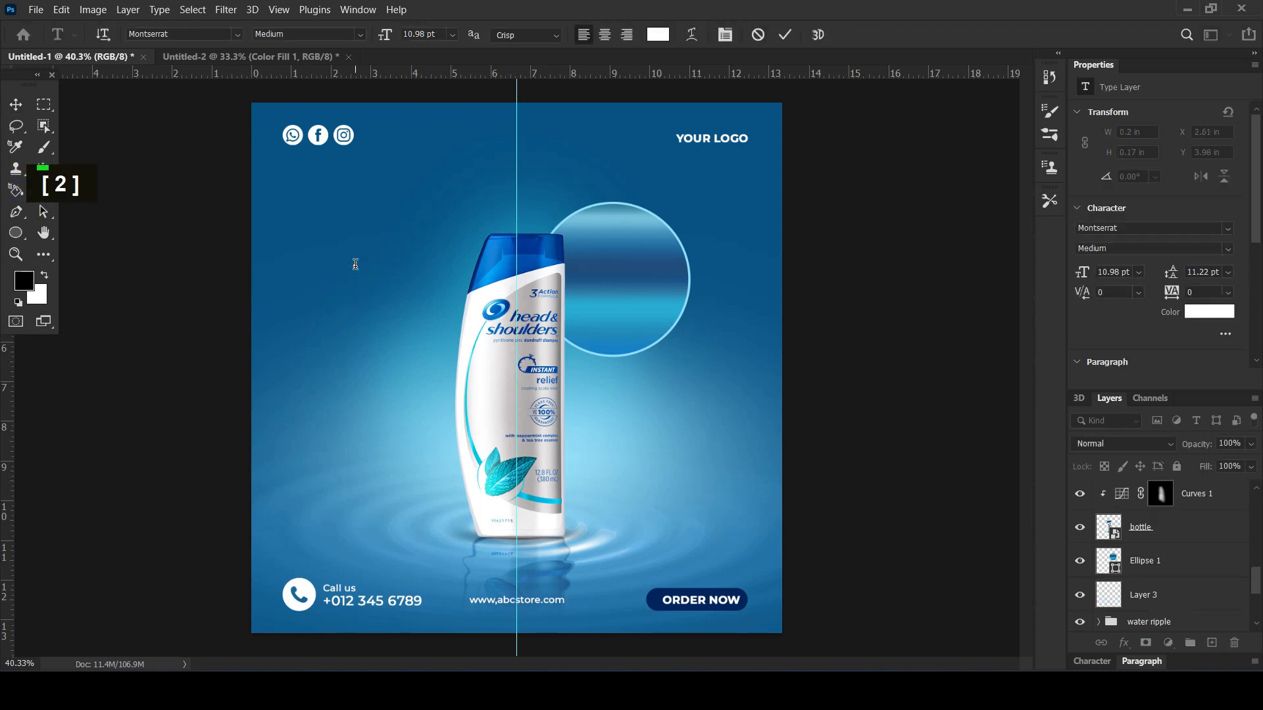
{"action": "type", "text": "%"}
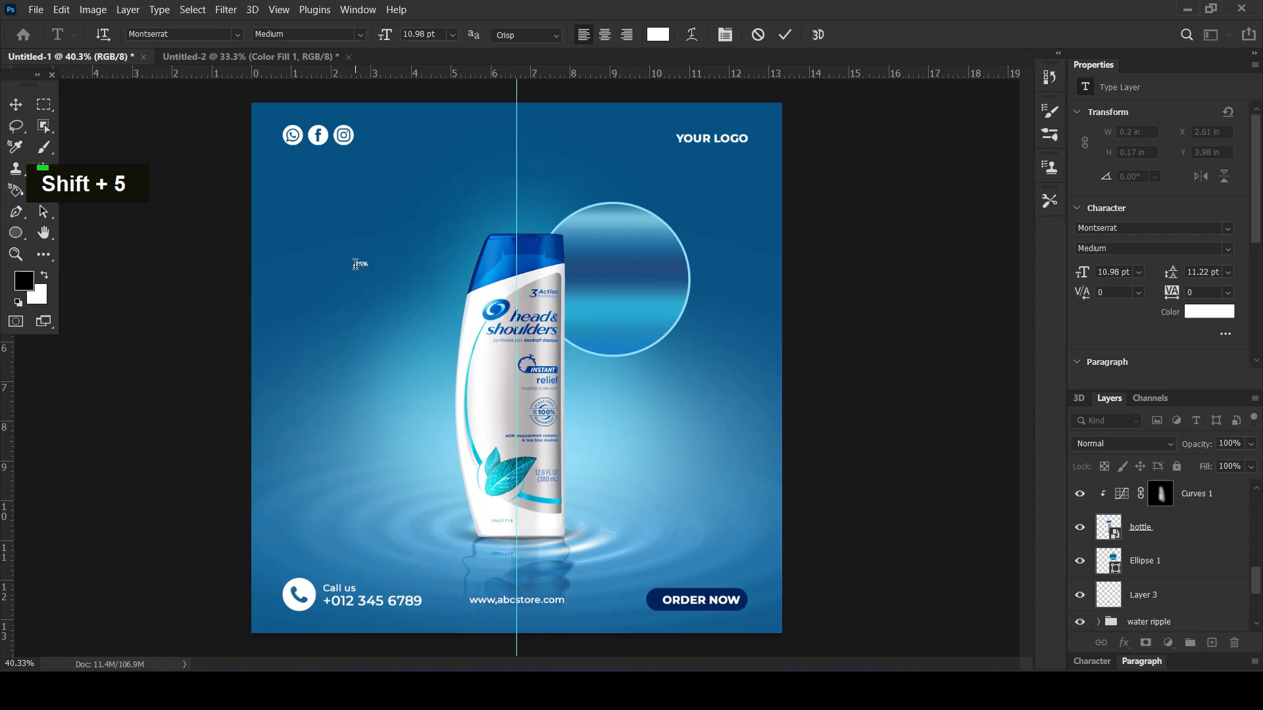
Enlarge the "25%" text to about 94.28 pt and place it on the gradient circle
{"action": "left_click", "coordinate": [16, 104]}
{"action": "key", "text": "ctrl+t"}
{"action": "left_click_drag", "start_coordinate": [368, 268], "coordinate": [649, 275]}
{"action": "key", "text": "Return"}
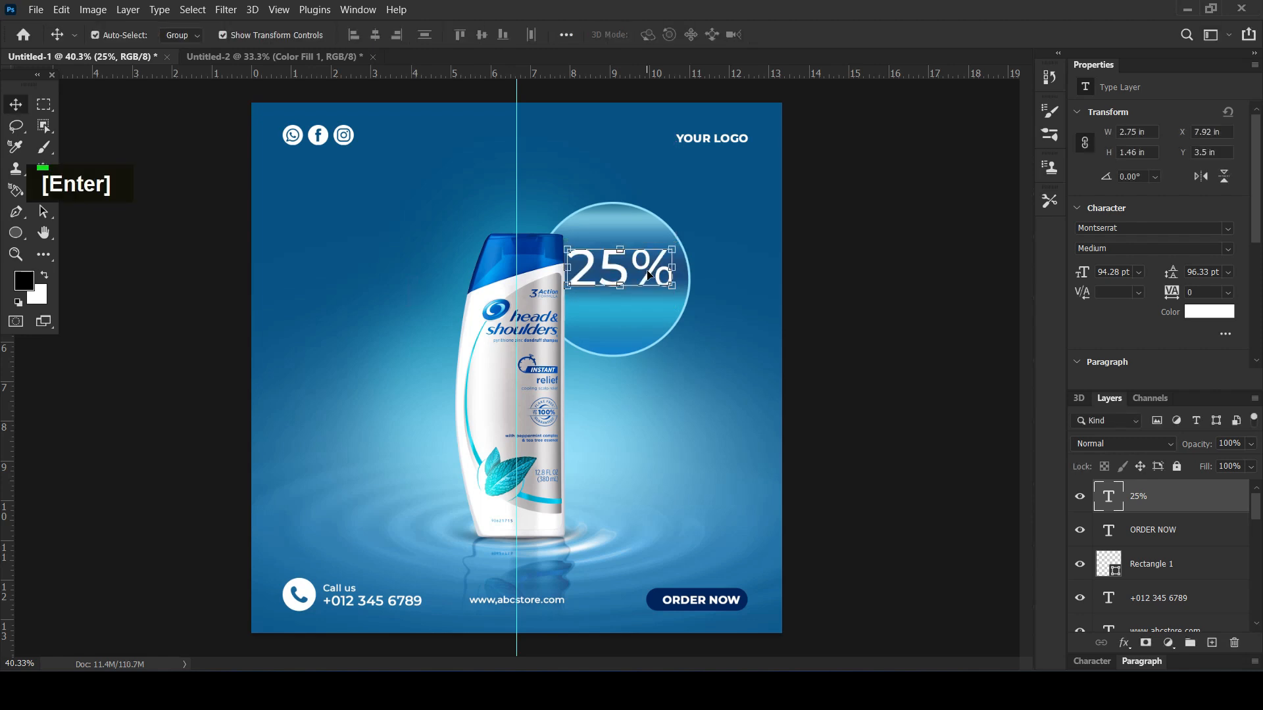
Duplicate the "25%" text directly below the original and replace the copy's wording with "off"
{"action": "left_click_drag", "start_coordinate": [647, 270], "coordinate": [649, 320]}
{"action": "double_click", "coordinate": [649, 317]}
{"action": "type", "text": "off"}
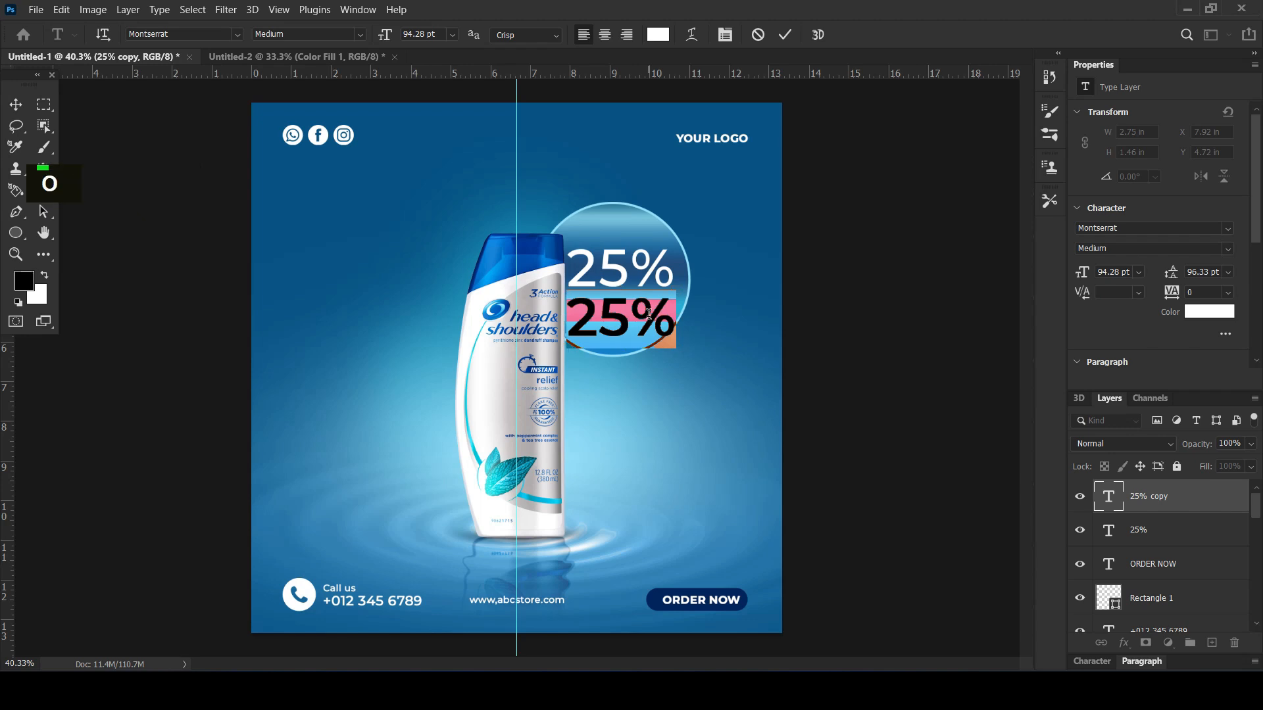
{"action": "left_click", "coordinate": [165, 176]}
{"action": "left_click", "coordinate": [17, 102]}
Scale the "off" text to 69.80% and align it under the start of "25%"
{"action": "key", "text": "ctrl+t"}
{"action": "left_click_drag", "start_coordinate": [641, 316], "coordinate": [602, 316]}
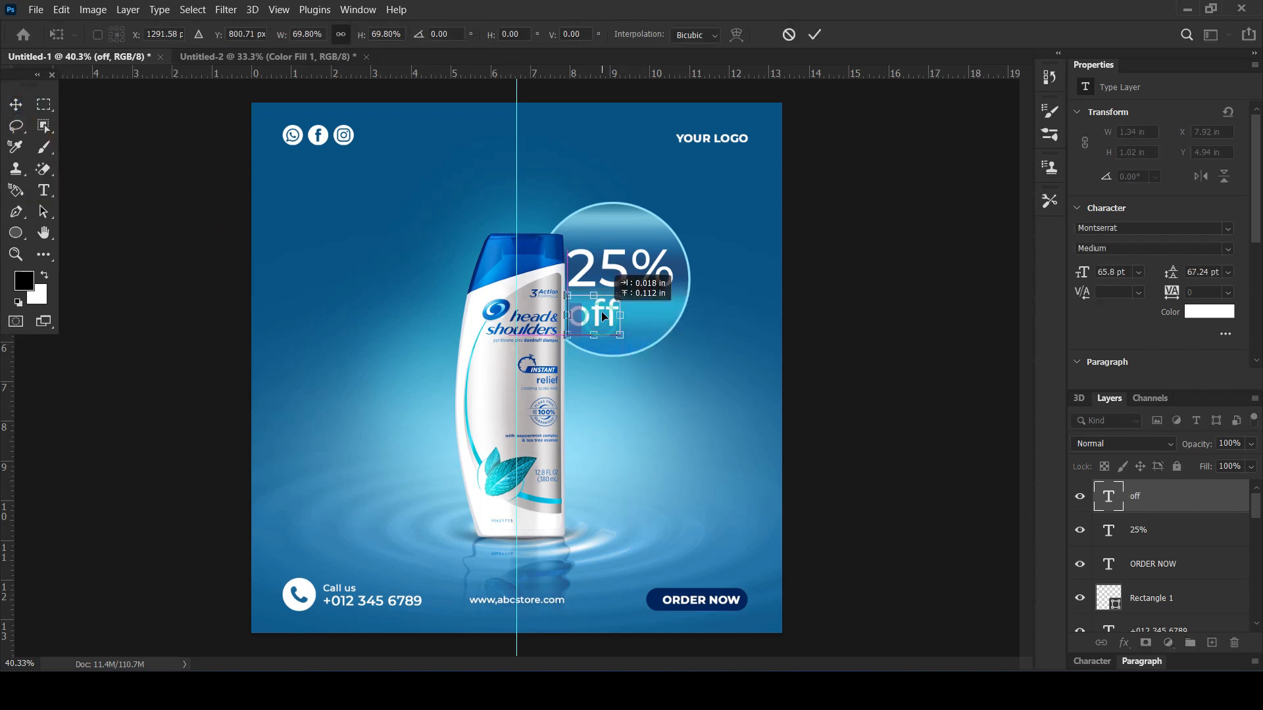
{"action": "key", "text": "Return"}
Nudge the "25%" and "off" texts slightly up within the circle
{"action": "left_click", "coordinate": [661, 277], "text": "shift"}
{"action": "key", "text": "shift+Up"}
{"action": "key", "text": "shift+Up"}
{"action": "left_click", "coordinate": [815, 304]}
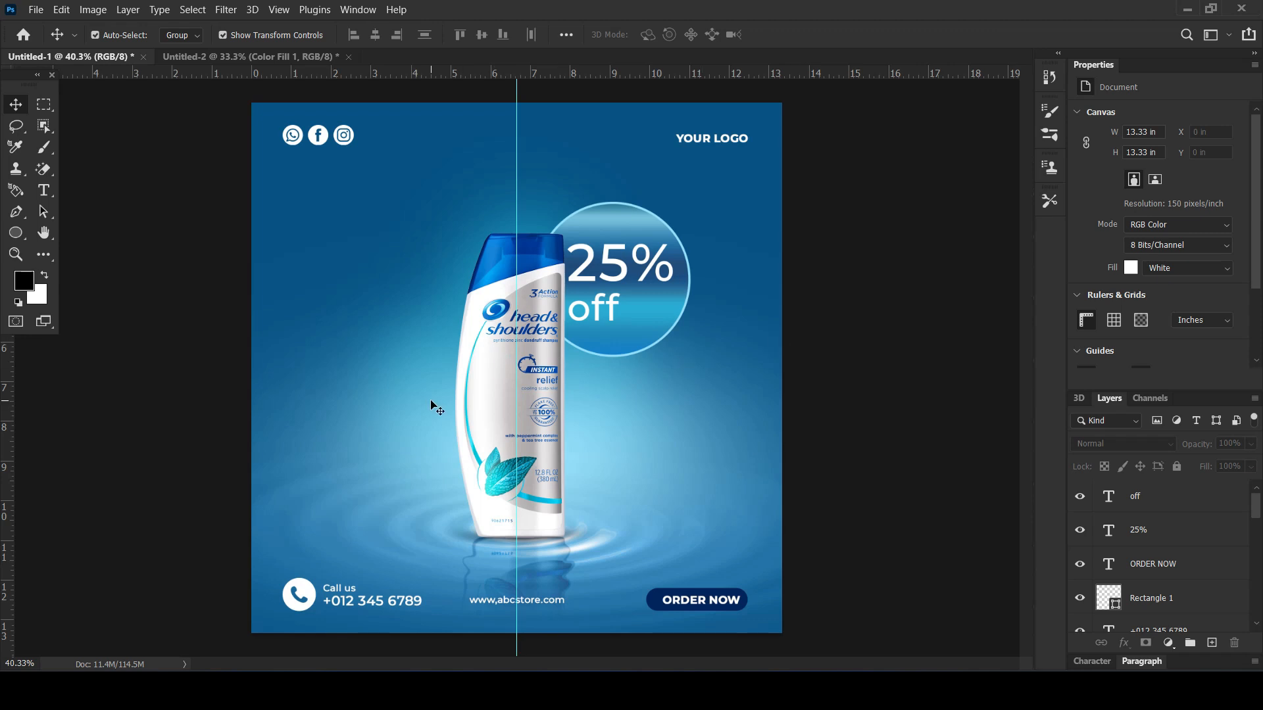
Add the two-line text "3 ACTION FORMULA" at 15 pt beside the bottle's upper part and set its leading to 16 pt
{"action": "left_click", "coordinate": [49, 192]}
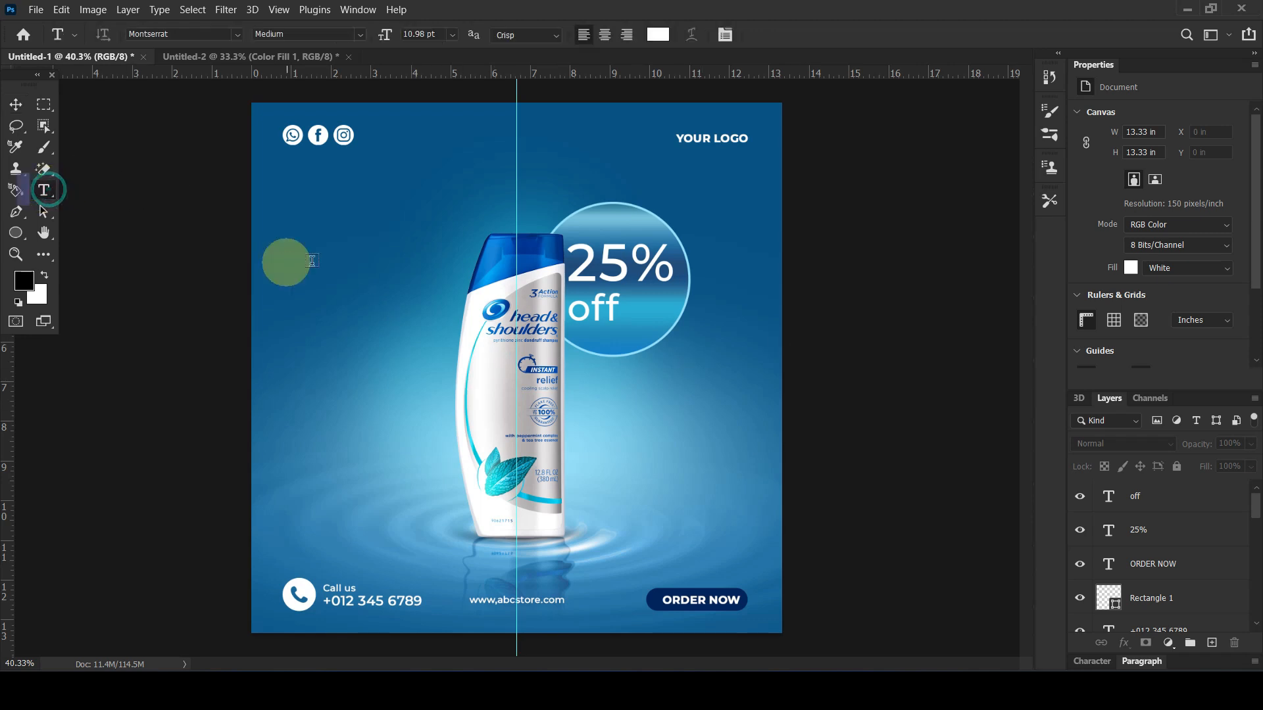
{"action": "left_click", "coordinate": [329, 259]}
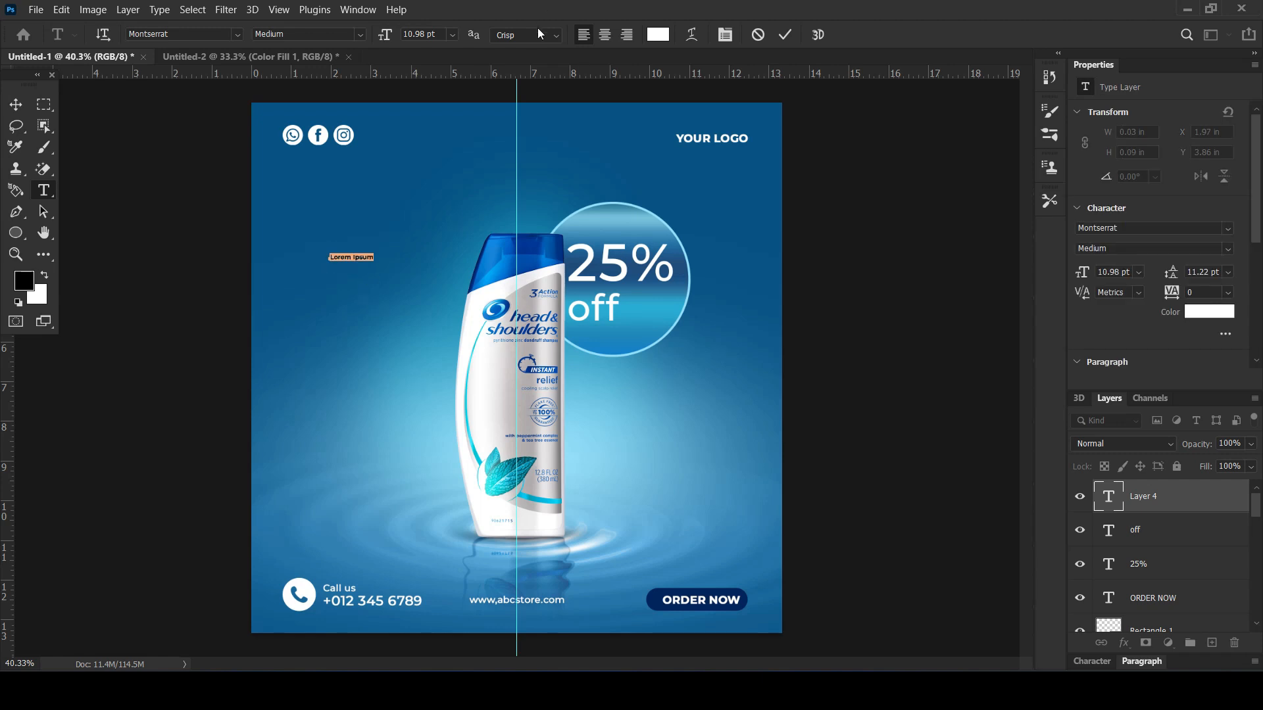
{"action": "left_click", "coordinate": [441, 33]}
{"action": "type", "text": "15"}
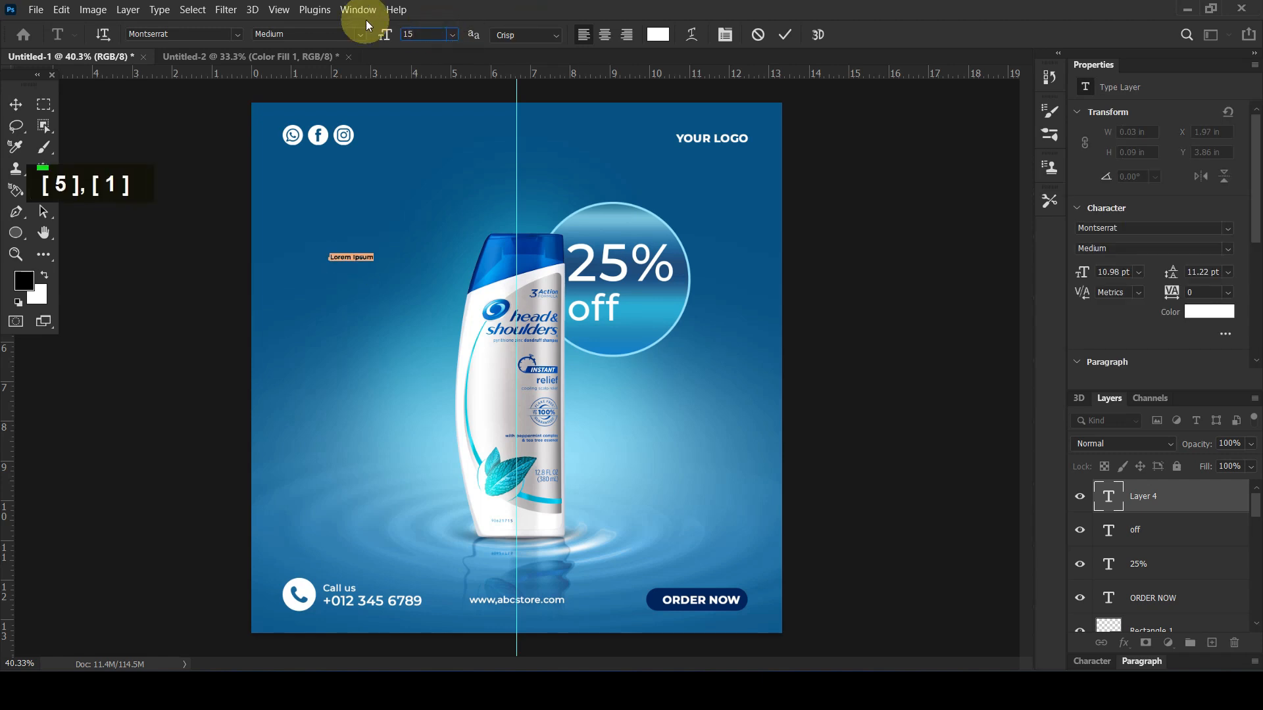
{"action": "key", "text": "Return"}
{"action": "type", "text": "3"}
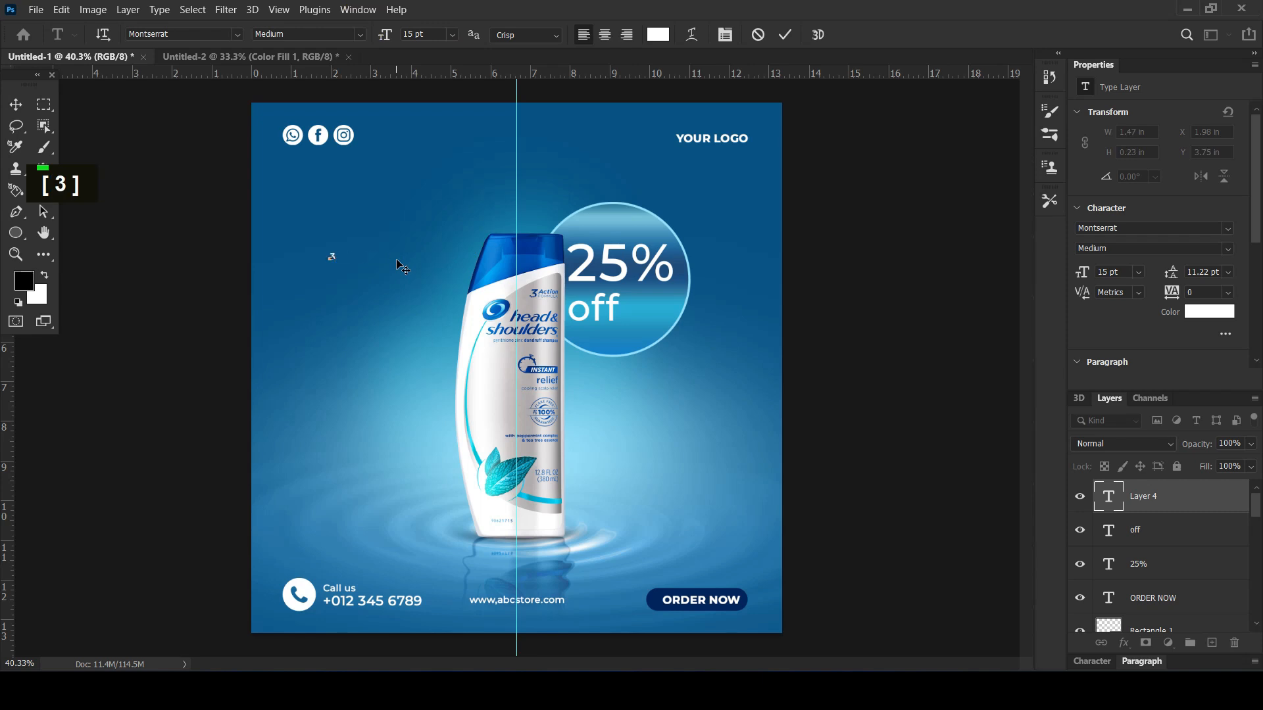
{"action": "type", "text": " ACTION"}
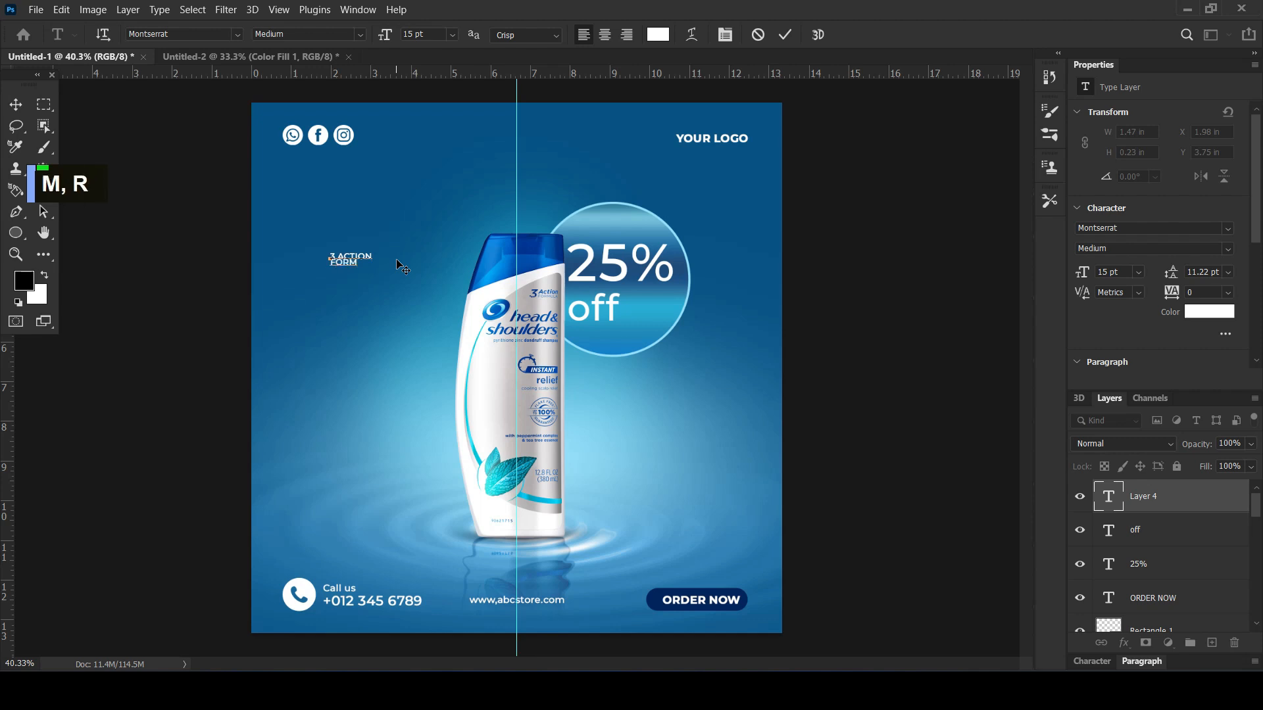
{"action": "key", "text": "Caps_Lock"}
{"action": "key", "text": "ctrl+a"}
{"action": "left_click_drag", "start_coordinate": [1169, 279], "coordinate": [1180, 275]}
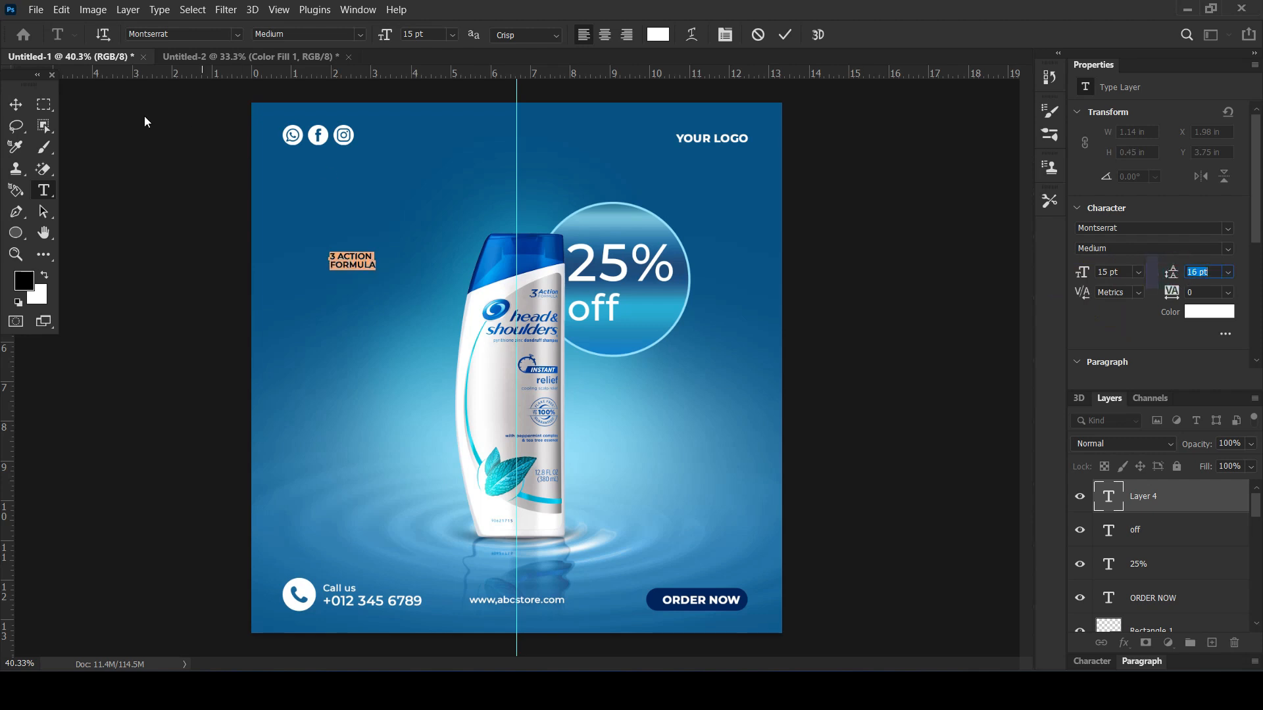
Scale the "3 ACTION FORMULA" text up to about 23.5 pt and shift it slightly higher
{"action": "left_click", "coordinate": [16, 104]}
{"action": "left_click", "coordinate": [324, 221]}
{"action": "key", "text": "ctrl+t"}
{"action": "mouse_move", "coordinate": [376, 271]}
{"action": "left_mouse_down"}
{"action": "mouse_move", "coordinate": [402, 289]}
{"action": "mouse_move", "coordinate": [378, 266]}
{"action": "mouse_move", "coordinate": [383, 251]}
{"action": "left_mouse_up"}
{"action": "key", "text": "Return"}
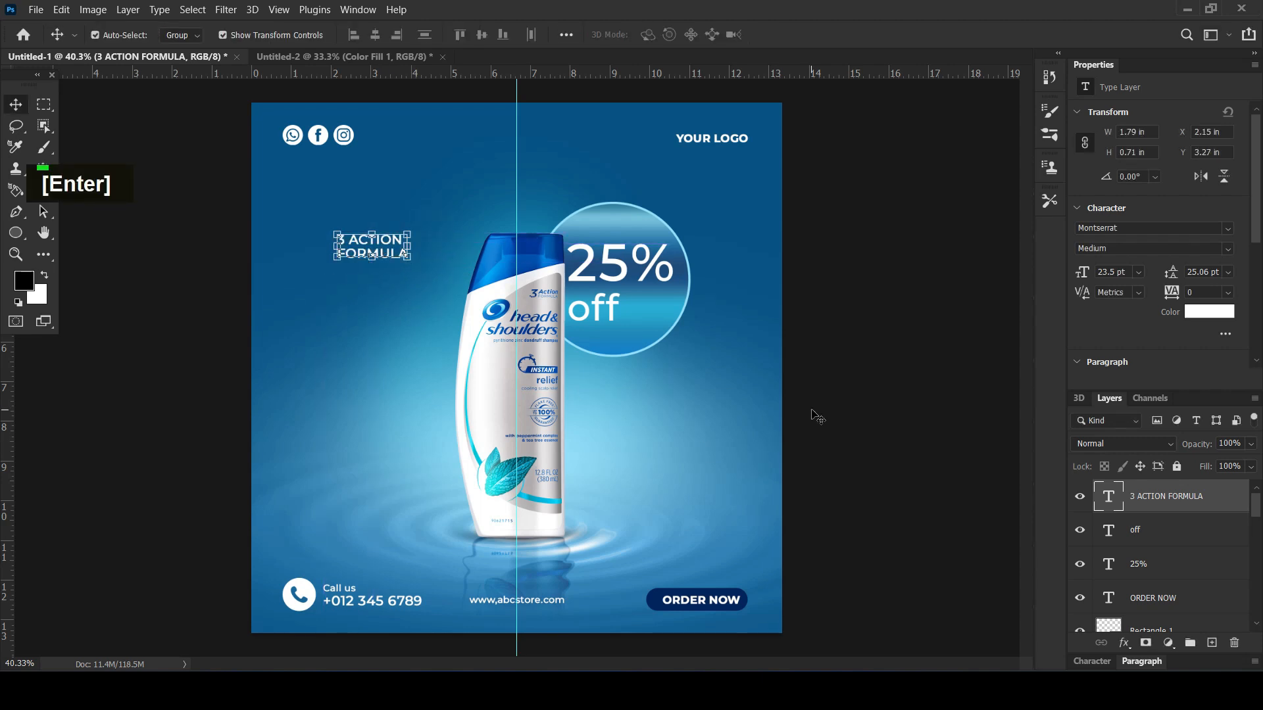
Duplicate "3 ACTION FORMULA" beside the bottle's lower half and replace the copy's wording with "COOLING SCALP RELIEF" on two lines
{"action": "scroll", "coordinate": [576, 410], "scroll_direction": "up", "scroll_amount": 2}
{"action": "left_click", "coordinate": [116, 408]}
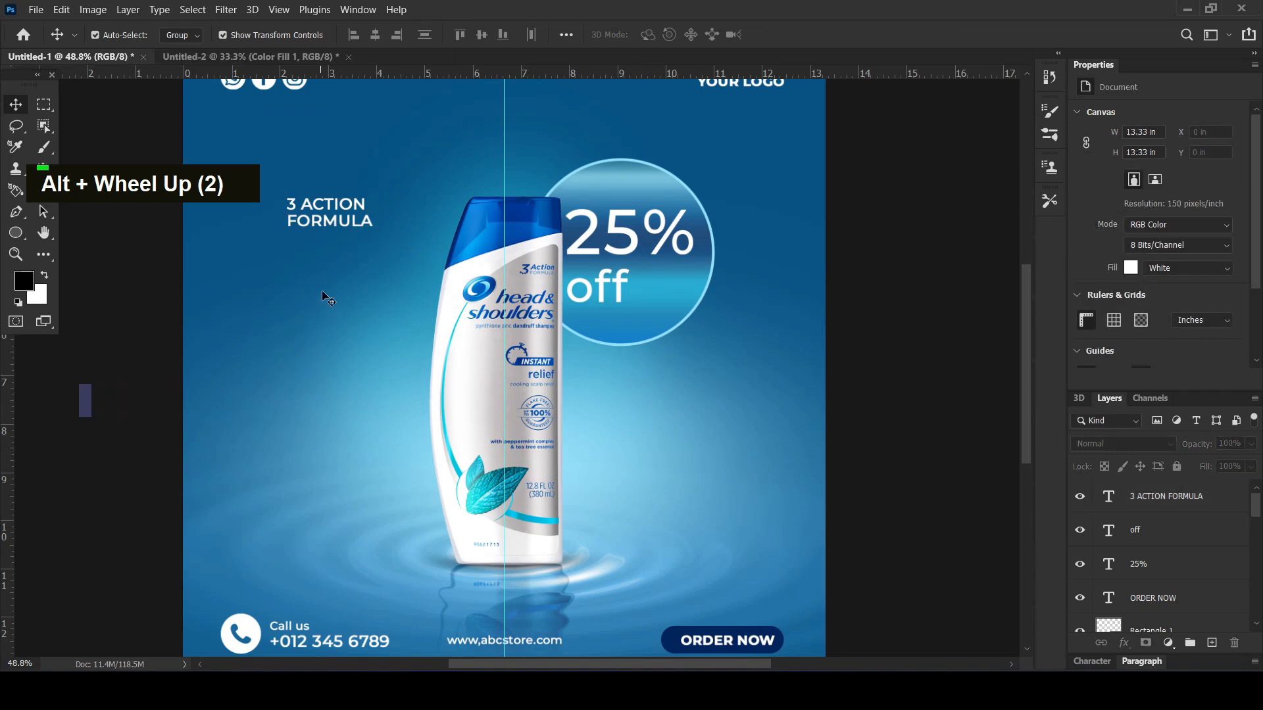
{"action": "left_click_drag", "start_coordinate": [343, 223], "coordinate": [308, 365]}
{"action": "key", "text": "ctrl+z"}
{"action": "double_click", "coordinate": [308, 365]}
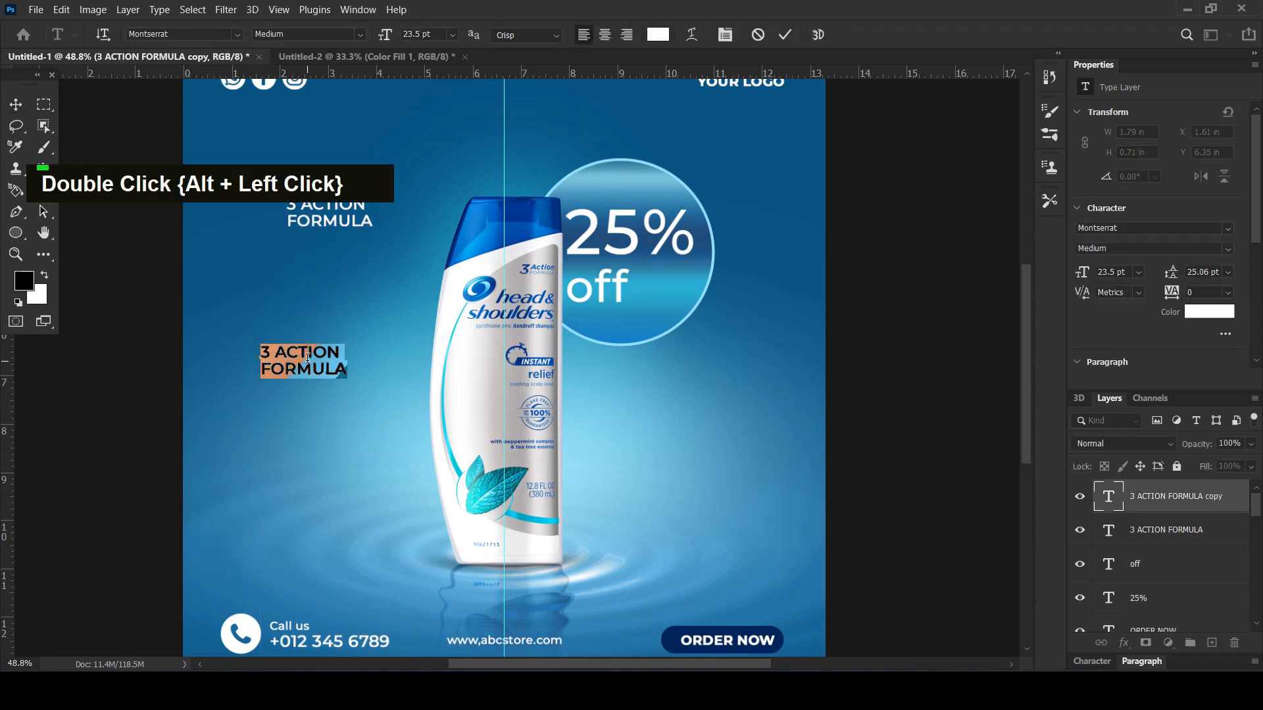
{"action": "type", "text": "COOLING"}
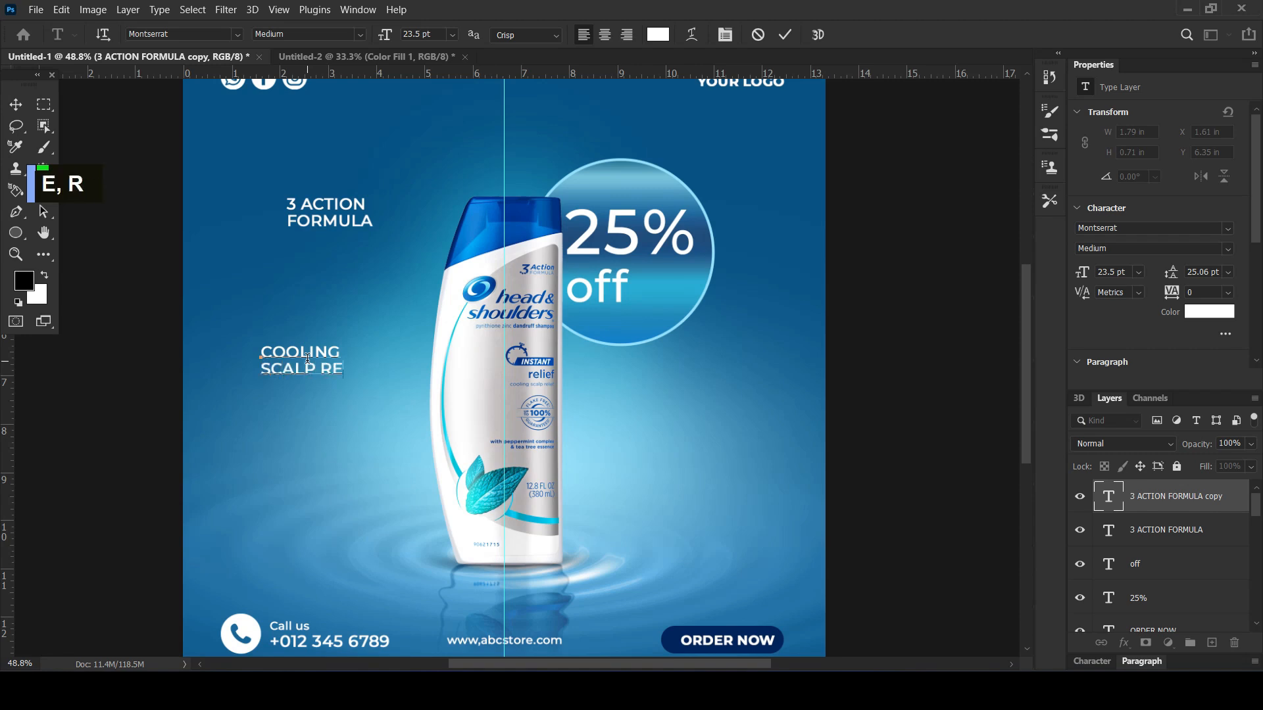
{"action": "key", "text": "Return"}
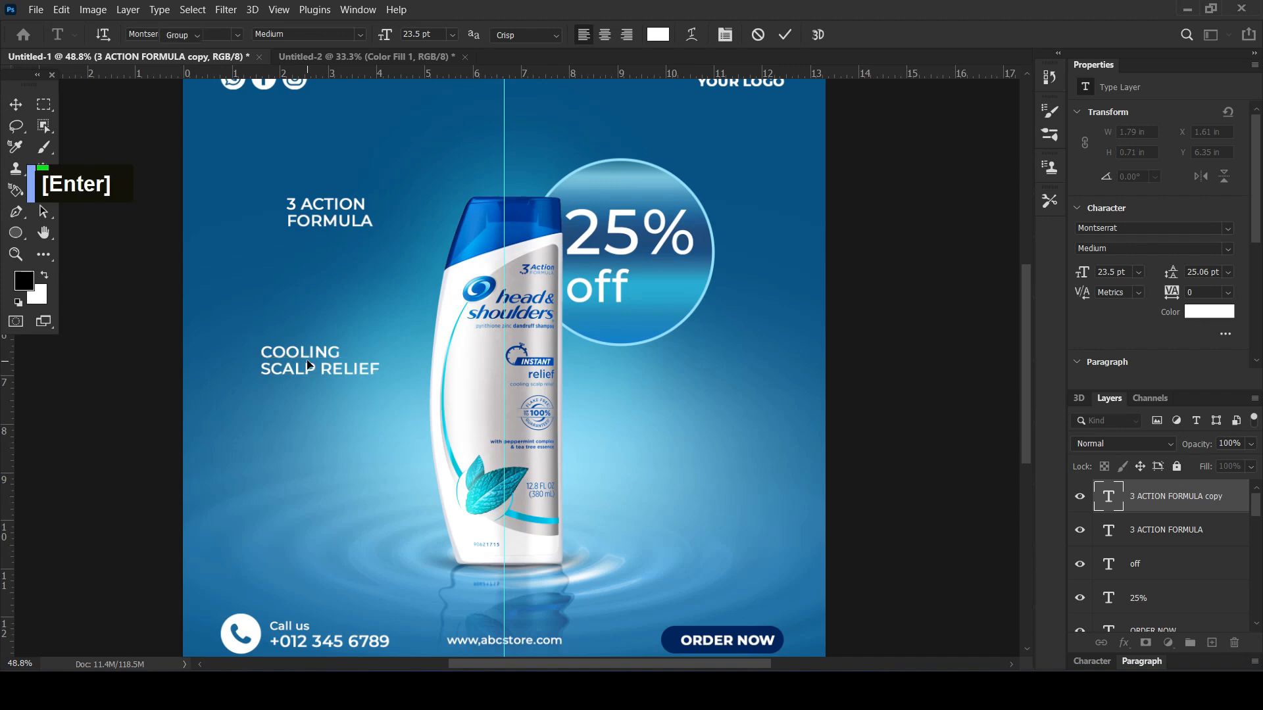
{"action": "left_click_drag", "start_coordinate": [301, 369], "coordinate": [284, 449]}
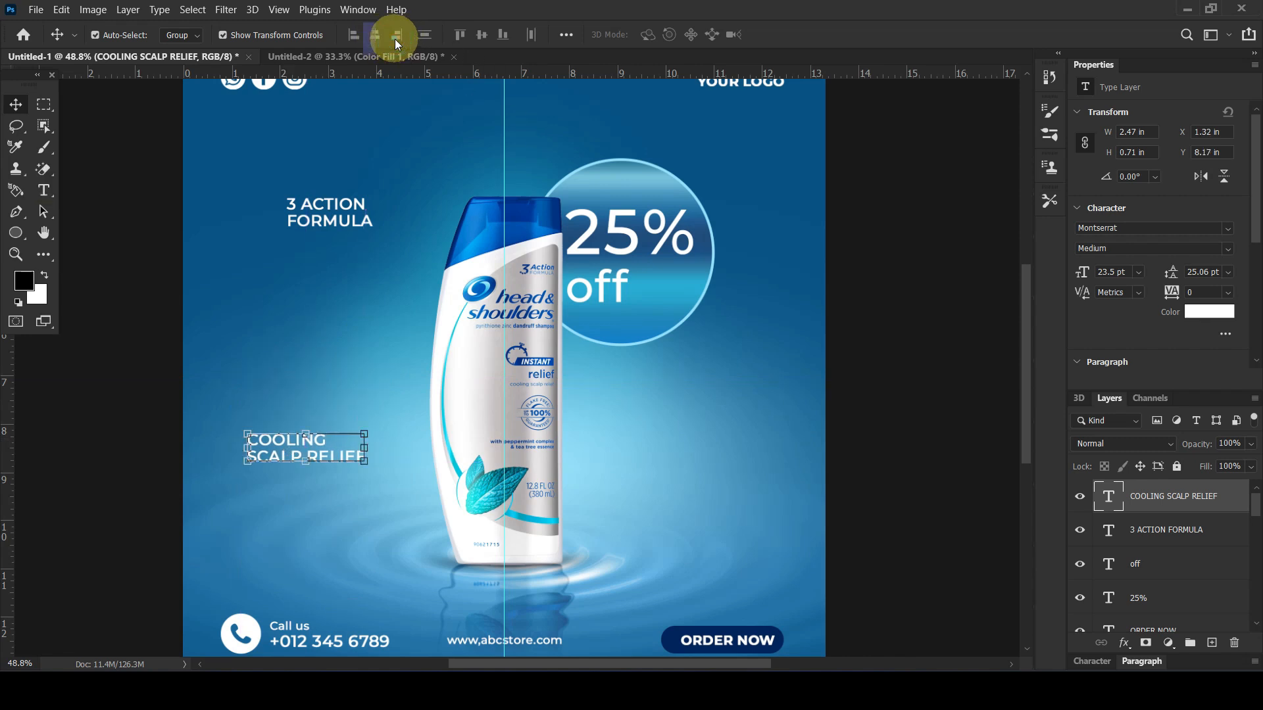
Right-align the paragraphs of "COOLING SCALP RELIEF" and "3 ACTION FORMULA"
{"action": "scroll", "coordinate": [1175, 335], "scroll_direction": "down", "scroll_amount": 3}
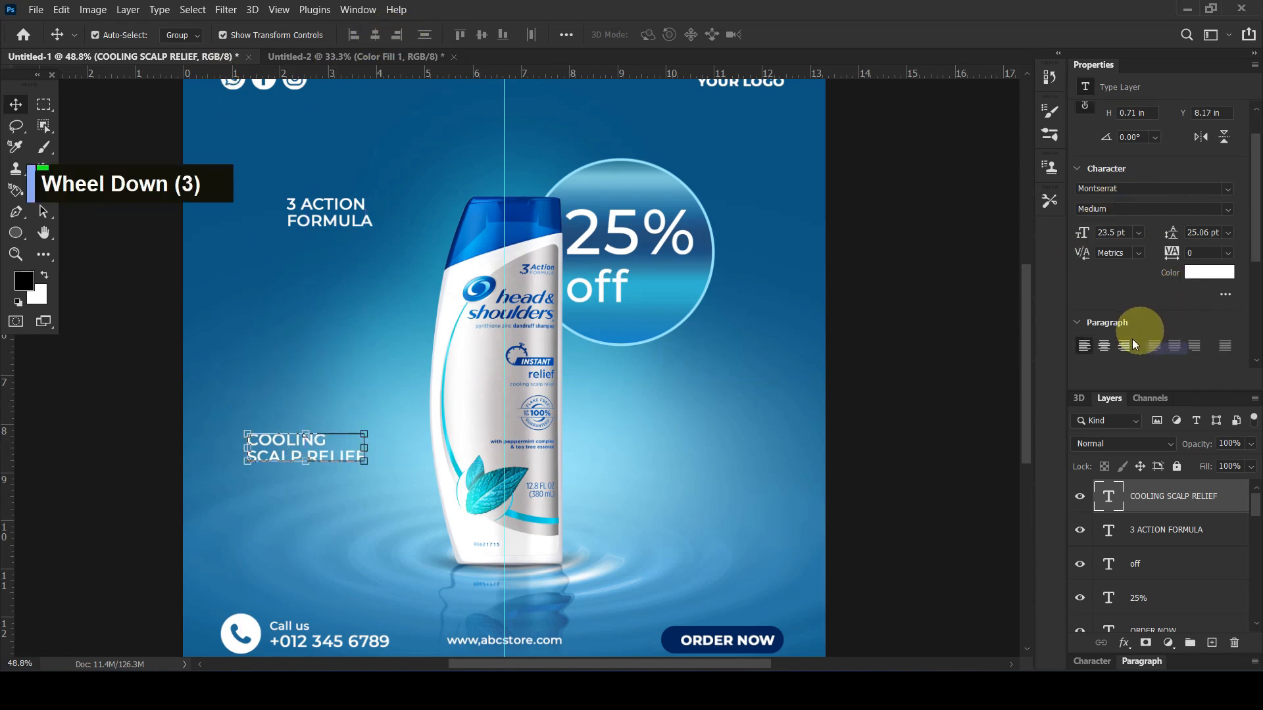
{"action": "left_click", "coordinate": [1123, 345]}
{"action": "left_click", "coordinate": [331, 221]}
{"action": "left_click", "coordinate": [1124, 346]}
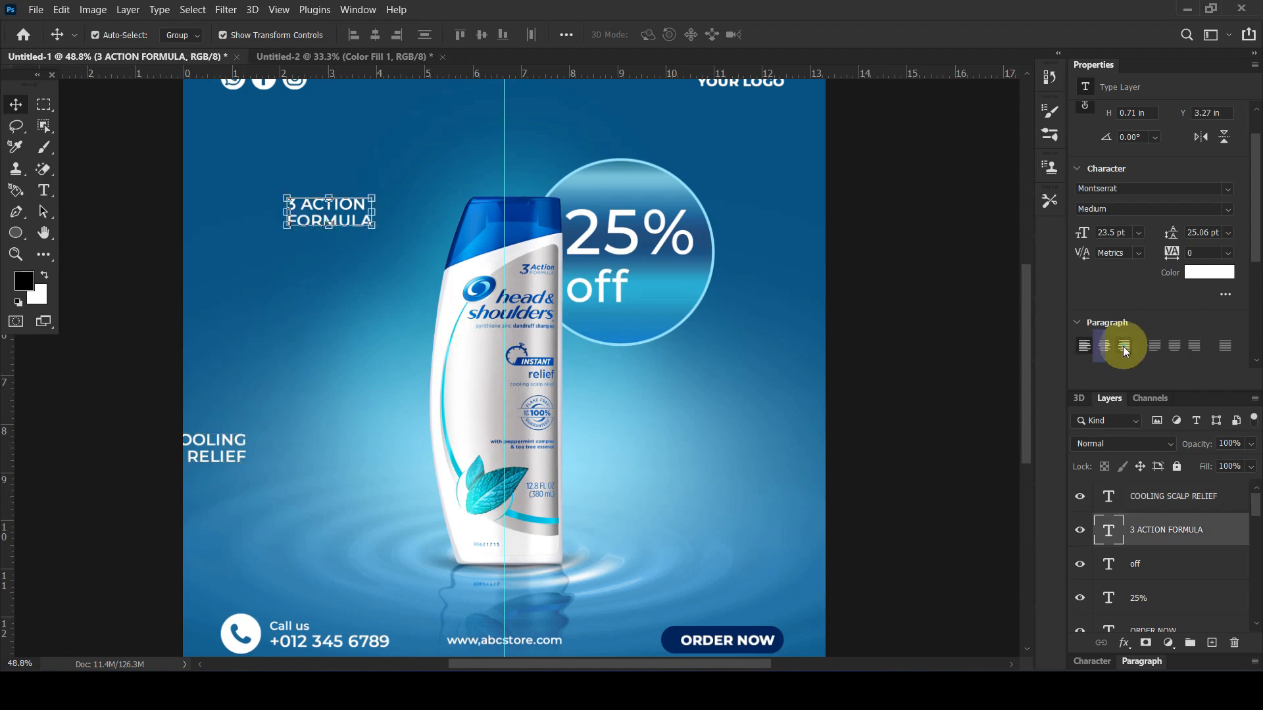
Reposition both right-aligned texts inside the canvas, with "COOLING SCALP RELIEF" ending slightly closer to the bottle than "3 ACTION FORMULA"
{"action": "left_click_drag", "start_coordinate": [244, 451], "coordinate": [318, 457]}
{"action": "left_click_drag", "start_coordinate": [254, 214], "coordinate": [311, 244]}
{"action": "left_click_drag", "start_coordinate": [322, 452], "coordinate": [350, 454]}
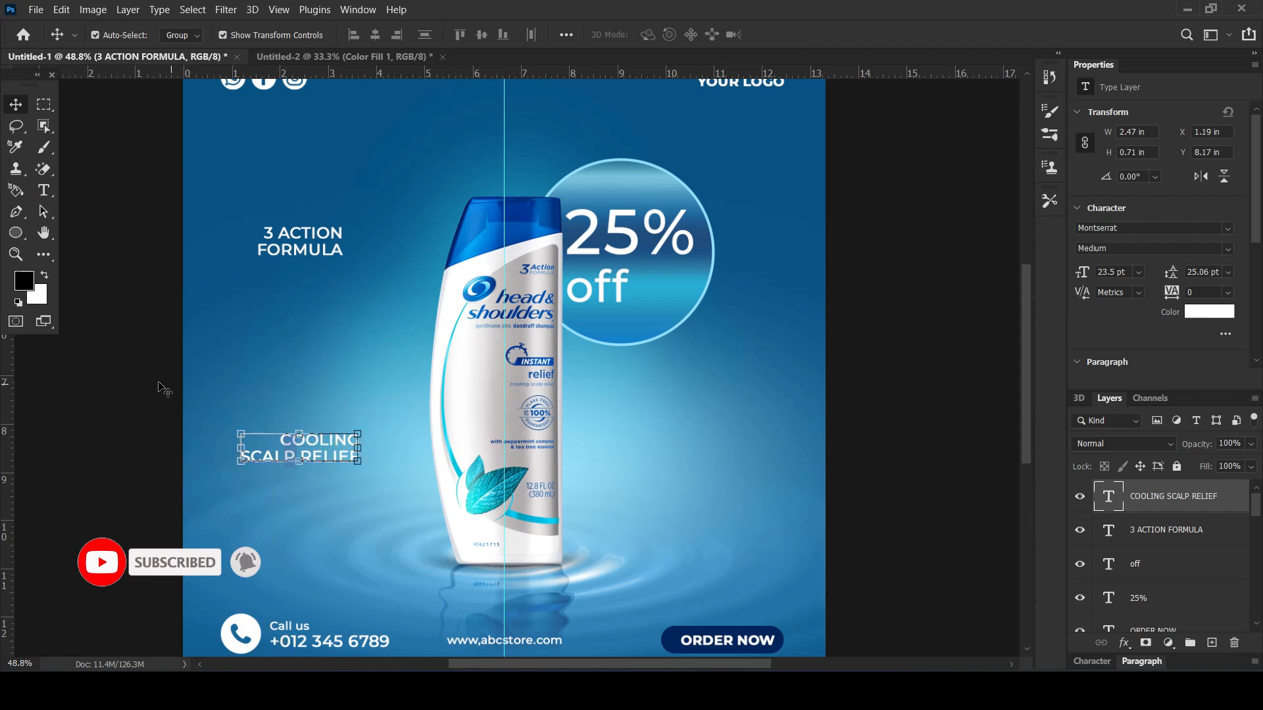
{"action": "left_click", "coordinate": [129, 388]}
{"action": "scroll", "coordinate": [129, 388], "scroll_direction": "down", "scroll_amount": 2}
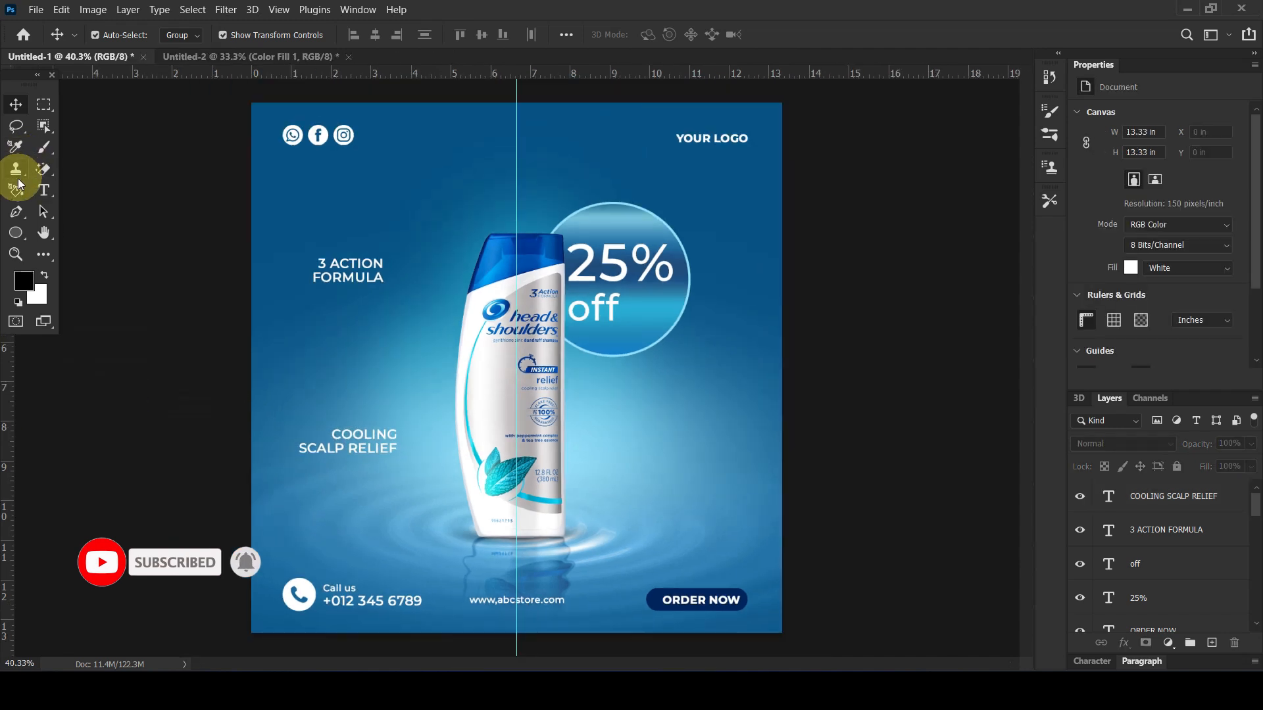
{"action": "left_click", "coordinate": [19, 213]}
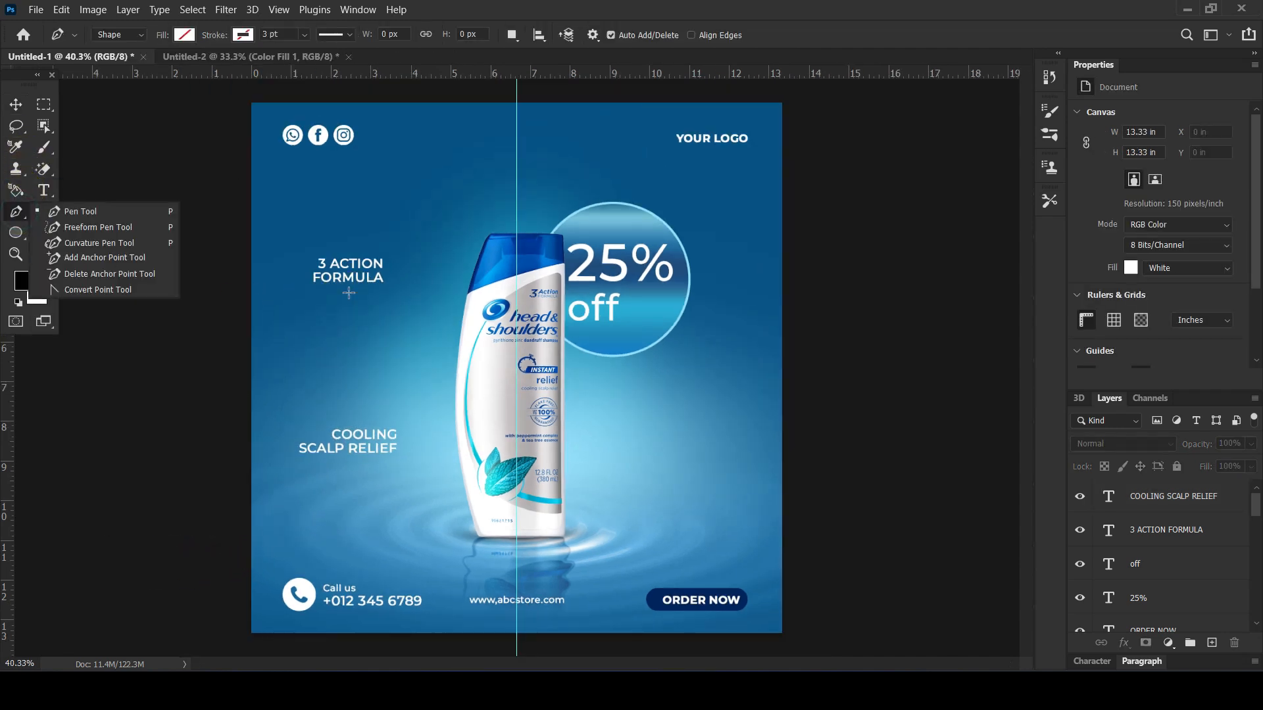
{"action": "key", "text": "Caps_Lock"}
{"action": "left_click_drag", "start_coordinate": [348, 294], "coordinate": [439, 342]}
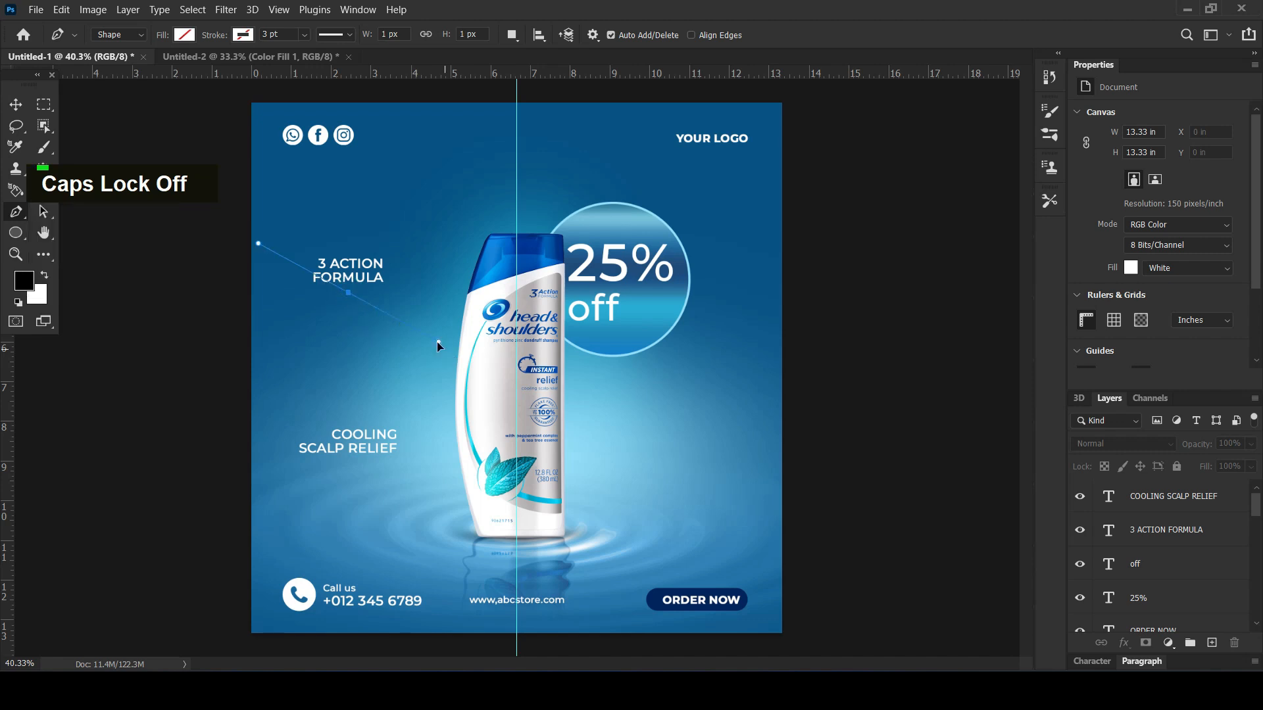
{"action": "key", "text": "ctrl+z"}
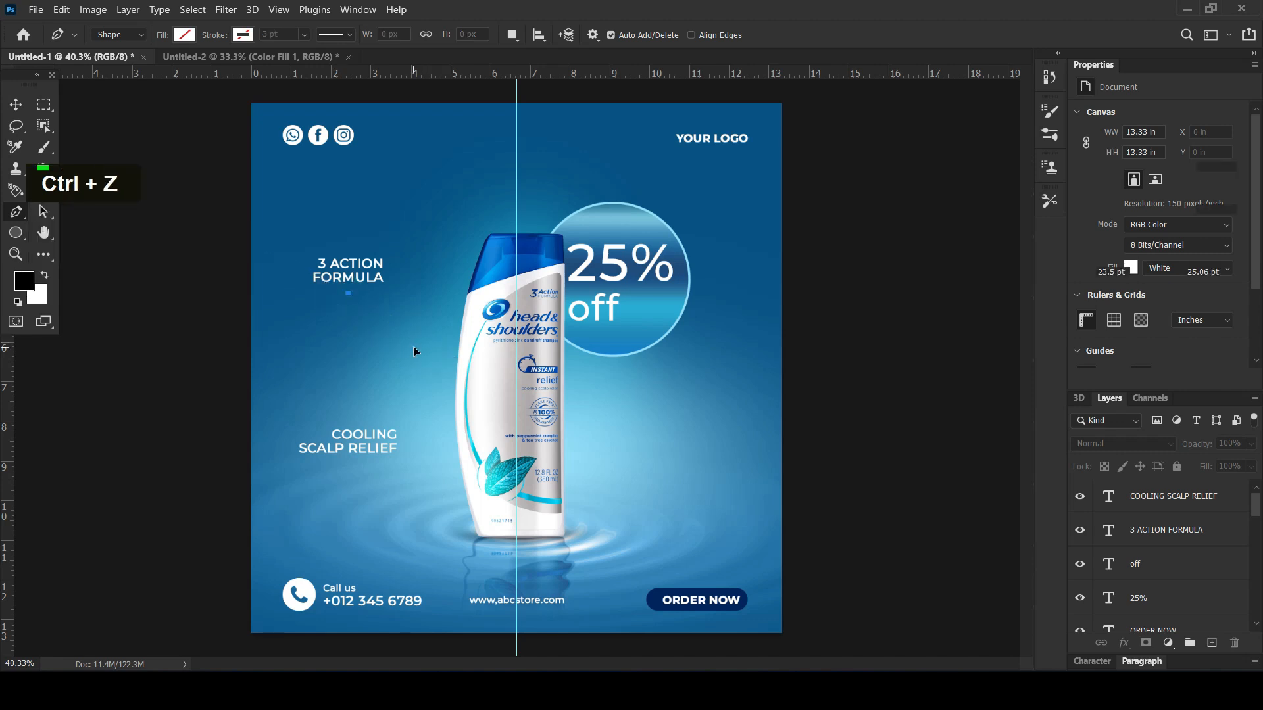
{"action": "left_click", "coordinate": [432, 361]}
{"action": "key", "text": "ctrl+z"}
Draw an open curve about 414 px wide and 287 px high from under "3 ACTION FORMULA" to the bottle's edge with the Pen tool
{"action": "left_click", "coordinate": [346, 294]}
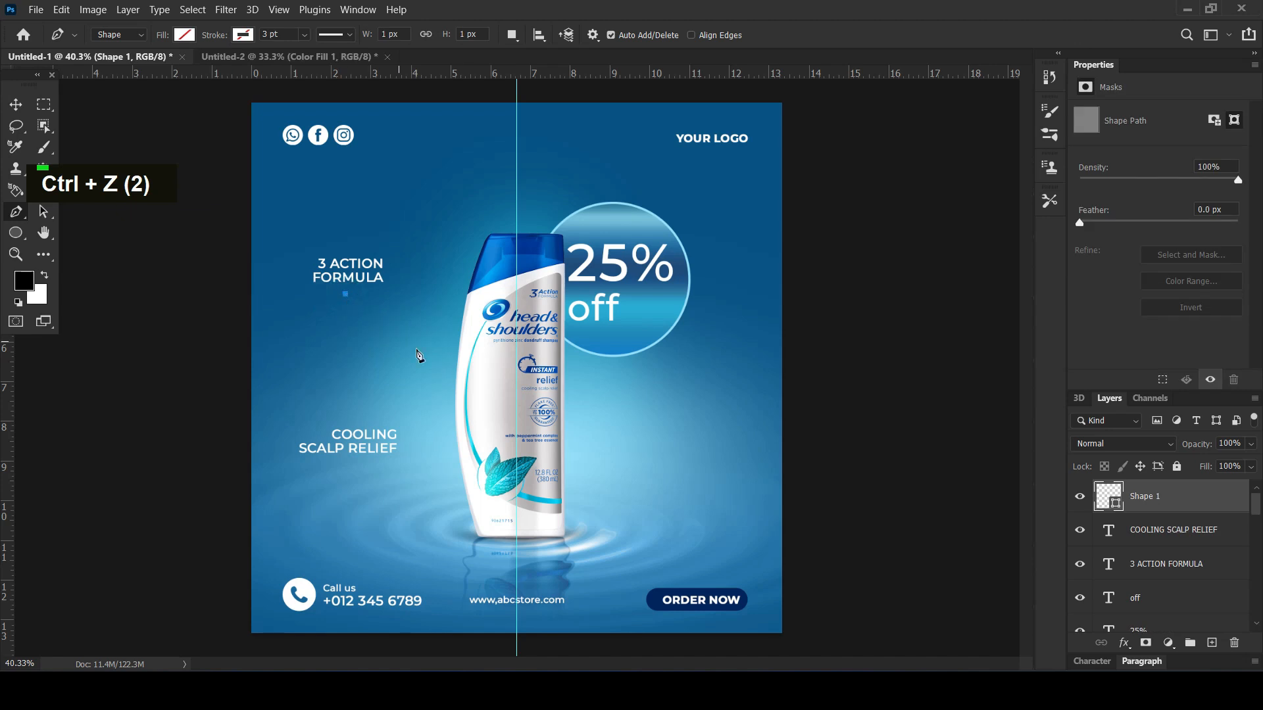
{"action": "left_click_drag", "start_coordinate": [455, 370], "coordinate": [495, 381]}
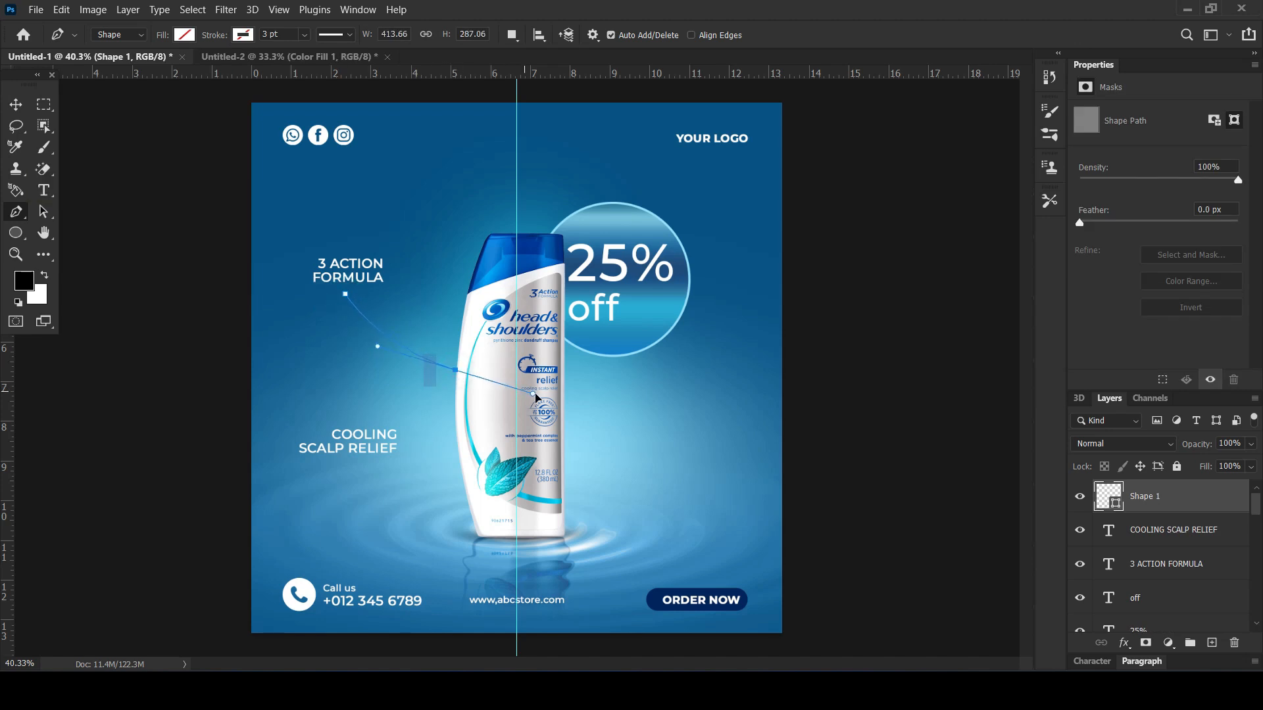
{"action": "key", "text": "Escape"}
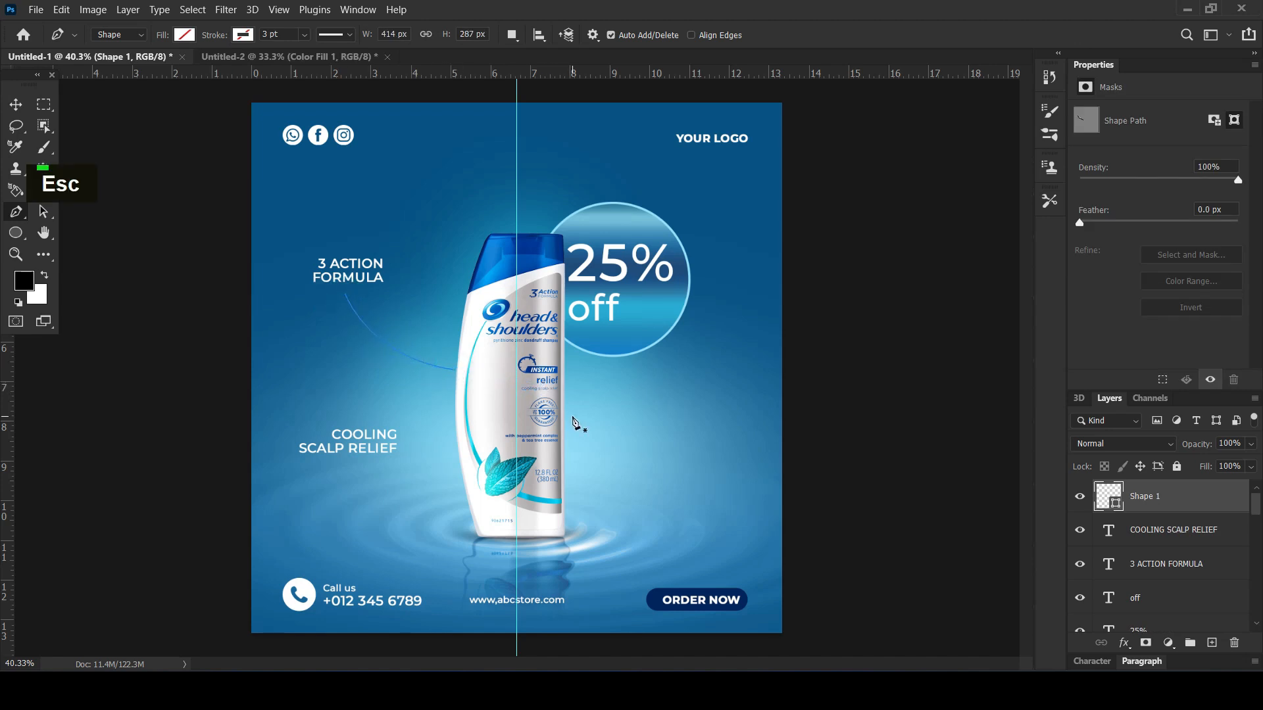
Give the curve under "3 ACTION FORMULA" a white stroke of 1 pt
{"action": "left_click", "coordinate": [185, 36]}
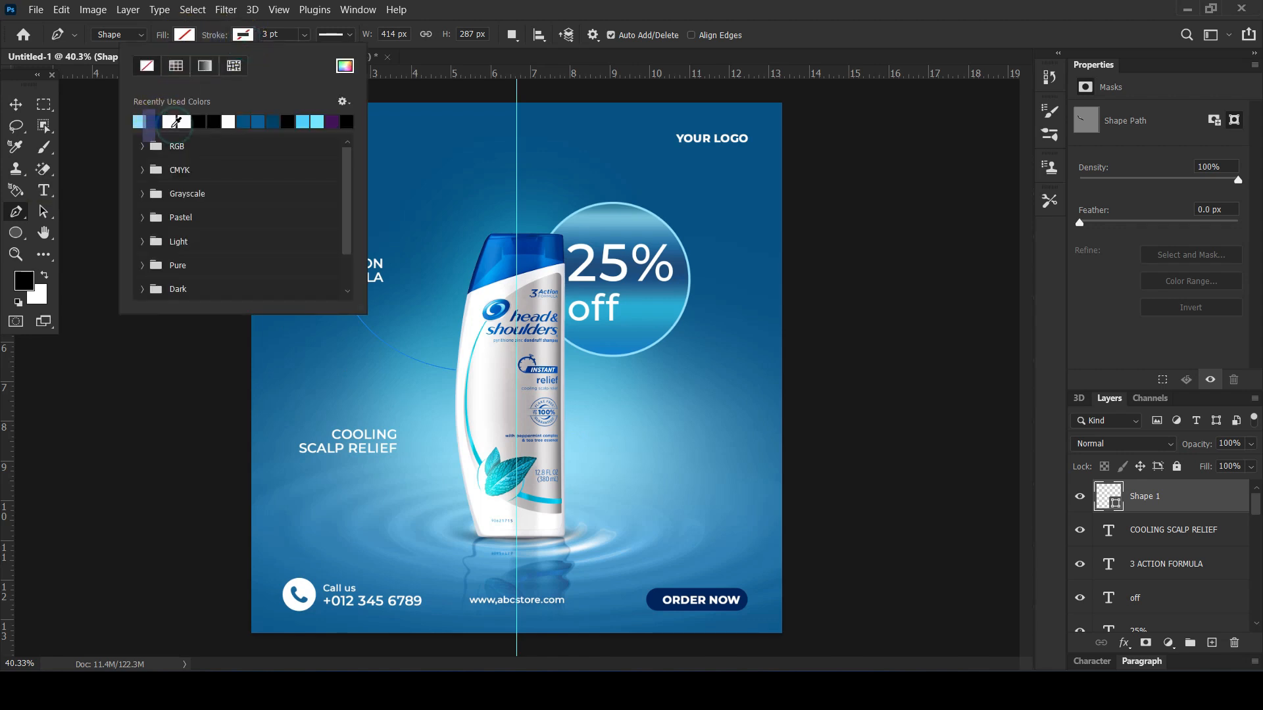
{"action": "left_click", "coordinate": [180, 122]}
{"action": "left_click_drag", "start_coordinate": [284, 33], "coordinate": [243, 39]}
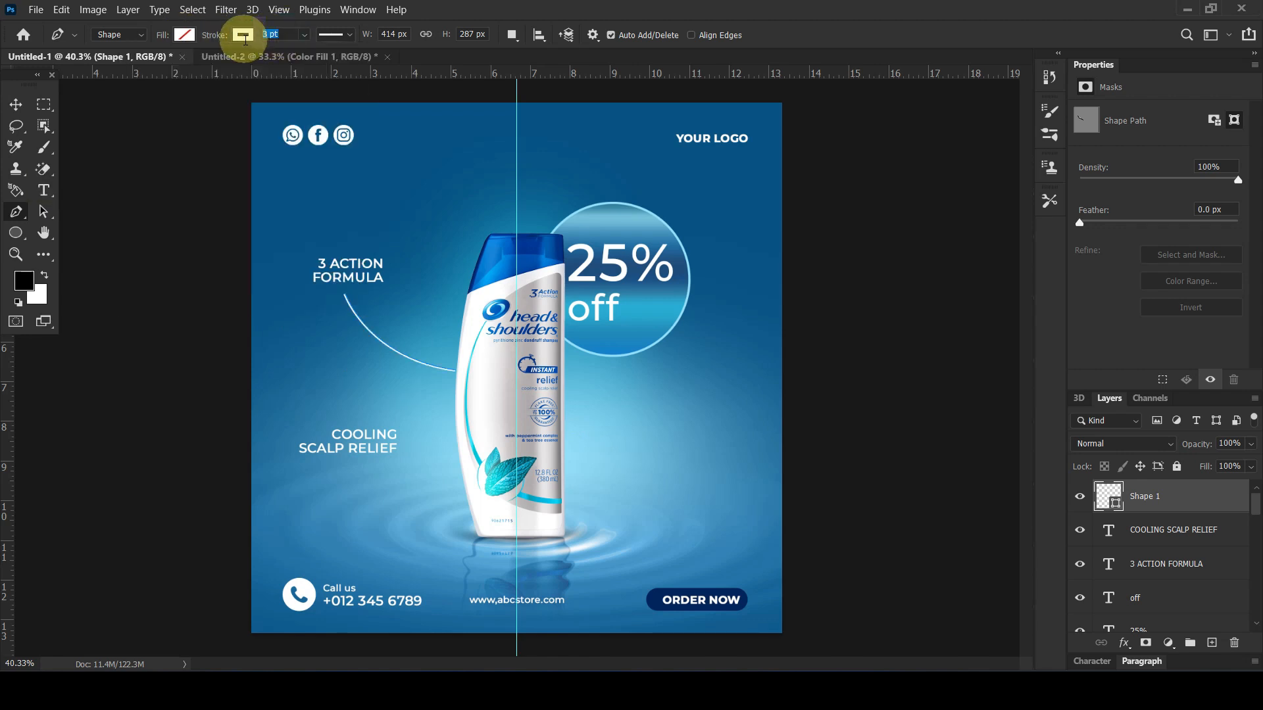
{"action": "type", "text": "1"}
{"action": "key", "text": "Return"}
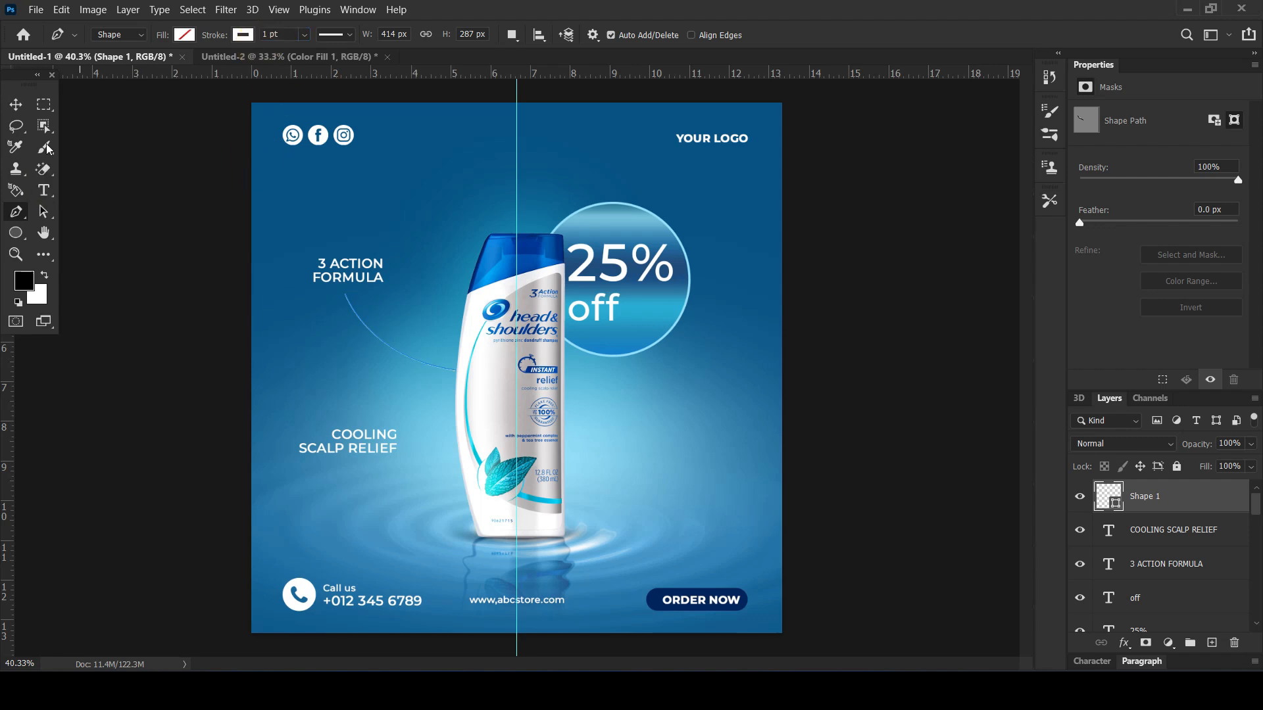
Try an arched connector from above "COOLING SCALP RELIEF" to the bottle's edge, about 308 px wide, then undo it
{"action": "left_click", "coordinate": [16, 212]}
{"action": "left_click", "coordinate": [376, 419]}
{"action": "left_click_drag", "start_coordinate": [458, 417], "coordinate": [493, 440]}
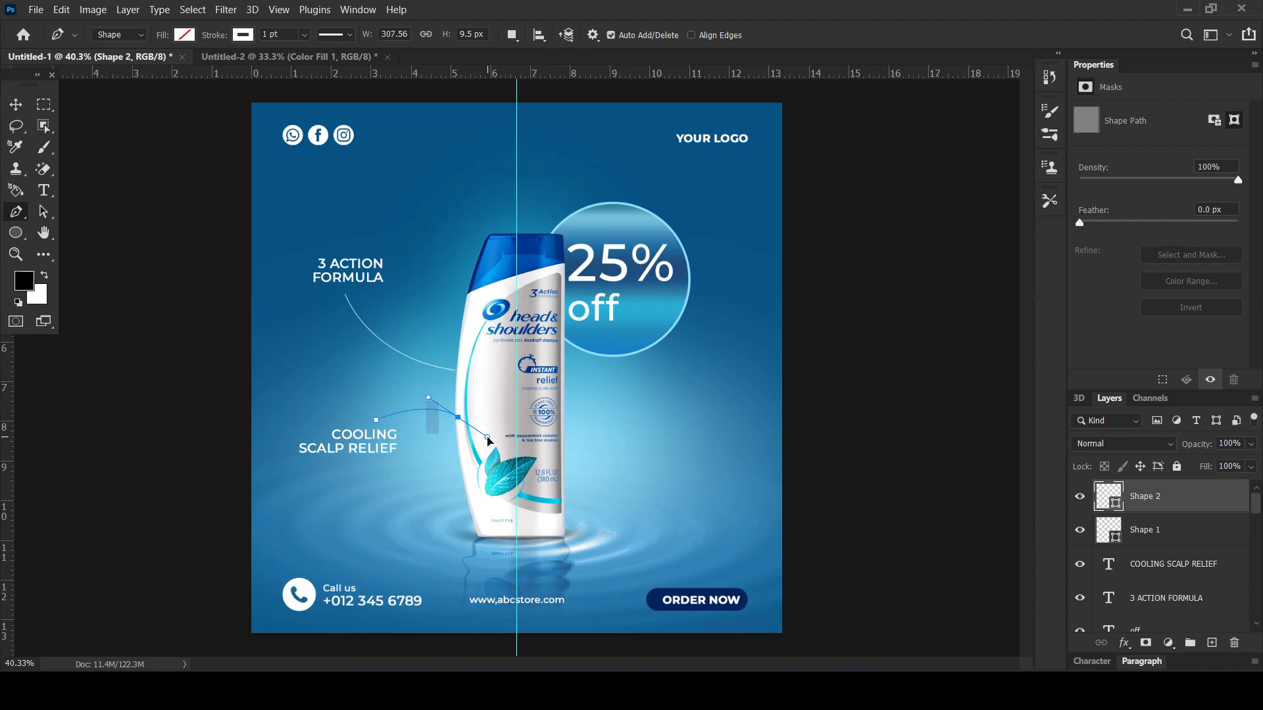
{"action": "key", "text": "Escape"}
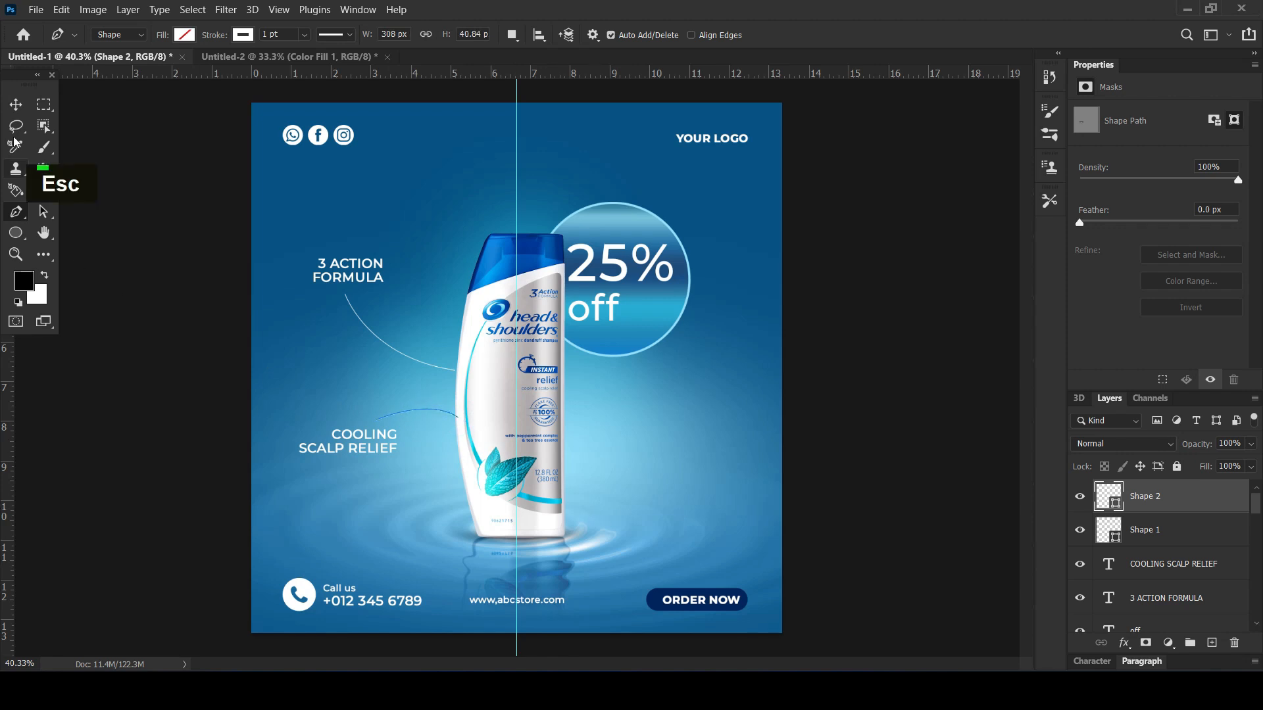
{"action": "left_click", "coordinate": [16, 104]}
{"action": "left_click", "coordinate": [121, 337]}
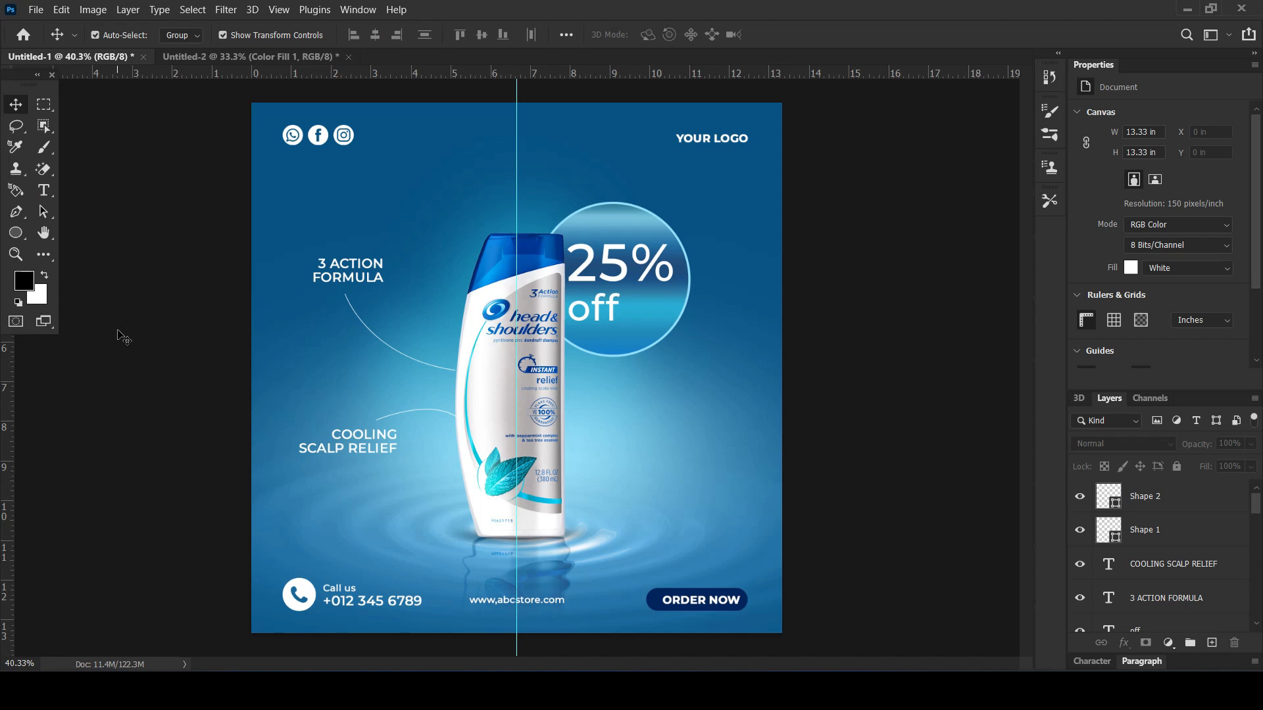
{"action": "key", "text": "ctrl"}
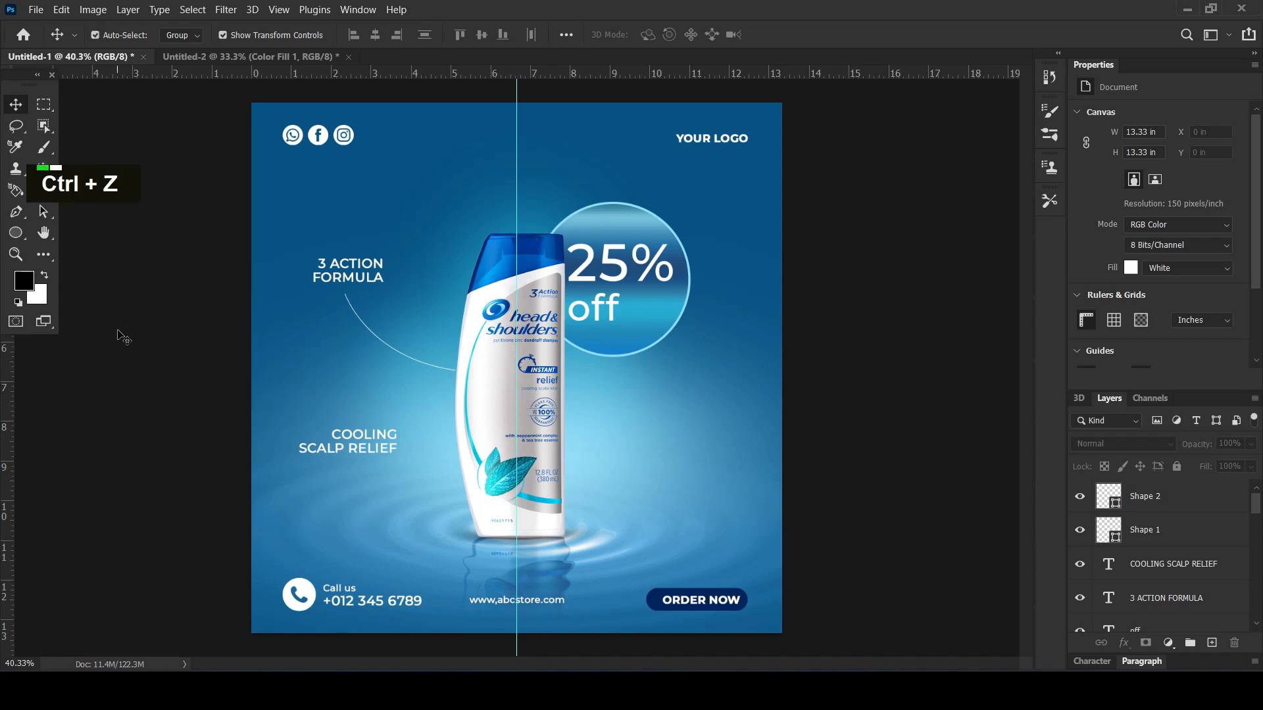
Try a 1 pt connector curving from below "COOLING SCALP RELIEF" up to the bottle, about 298 px wide, then undo it
{"action": "left_click", "coordinate": [16, 211]}
{"action": "left_click", "coordinate": [377, 461]}
{"action": "left_click_drag", "start_coordinate": [457, 437], "coordinate": [476, 406]}
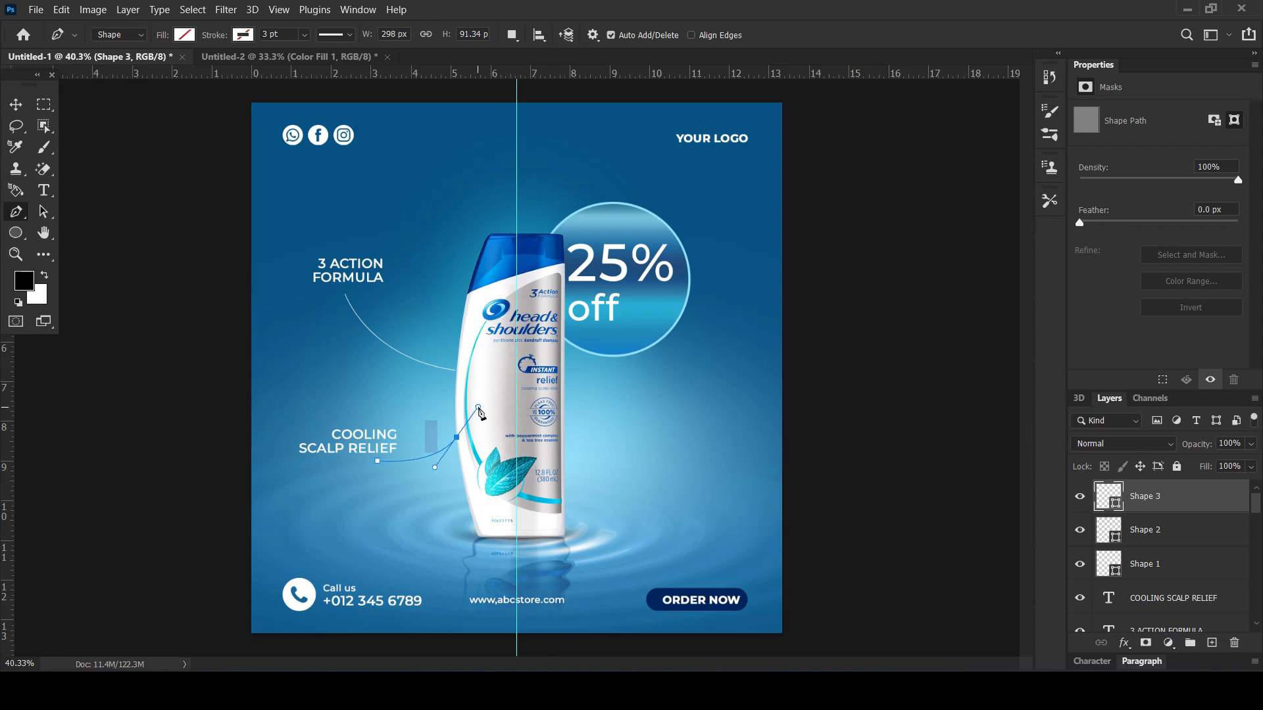
{"action": "key", "text": "Escape"}
{"action": "left_click", "coordinate": [290, 34]}
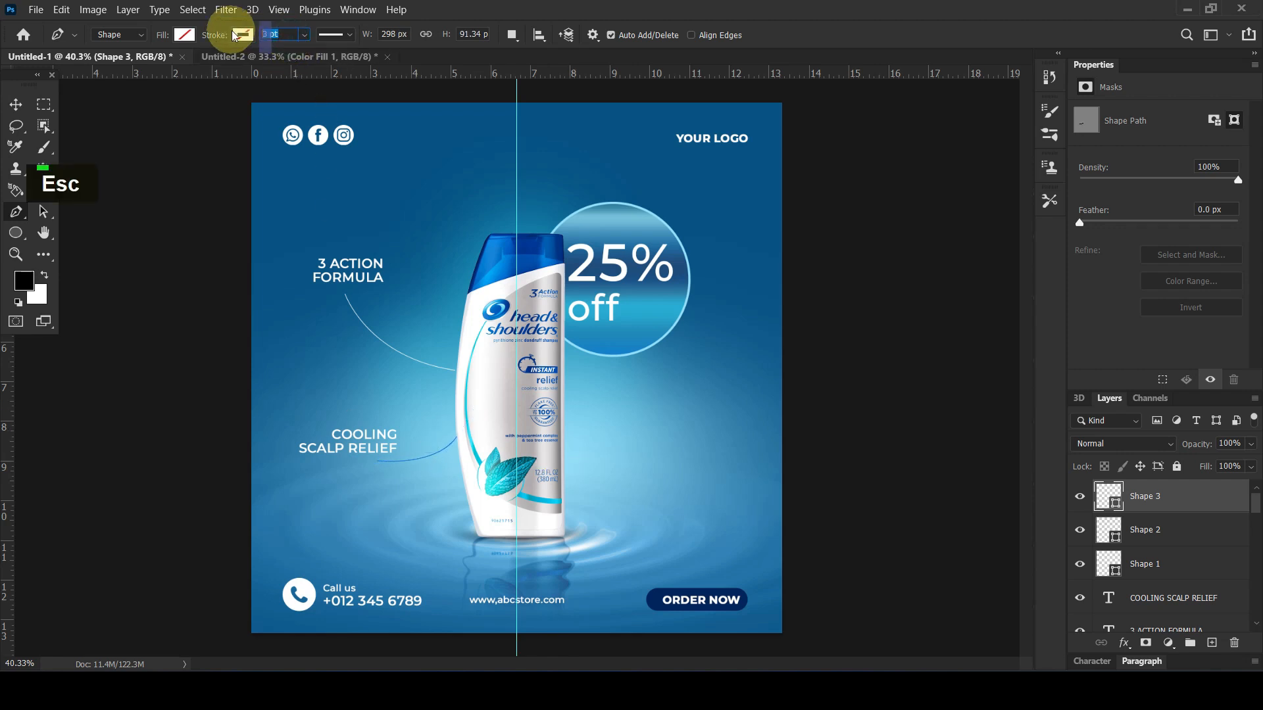
{"action": "type", "text": "1"}
{"action": "key", "text": "Return"}
{"action": "left_click", "coordinate": [16, 103]}
{"action": "double_click", "coordinate": [188, 383]}
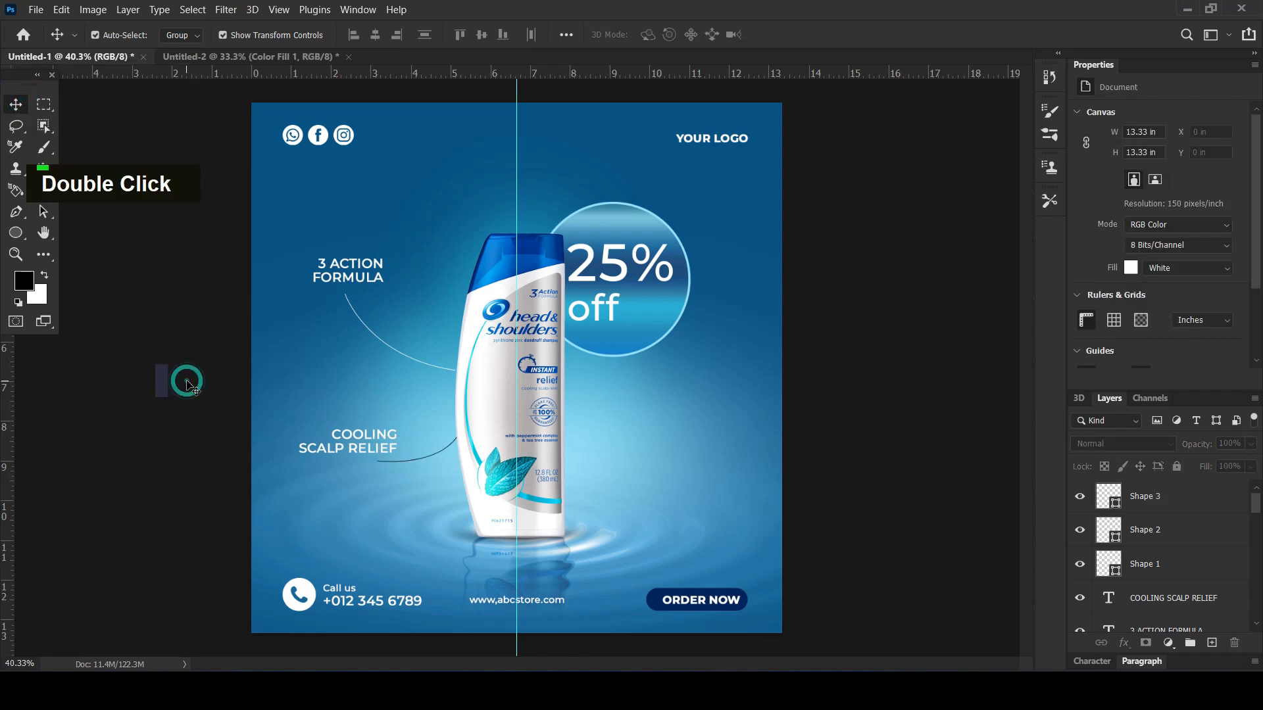
{"action": "key", "text": "ctrl+z"}
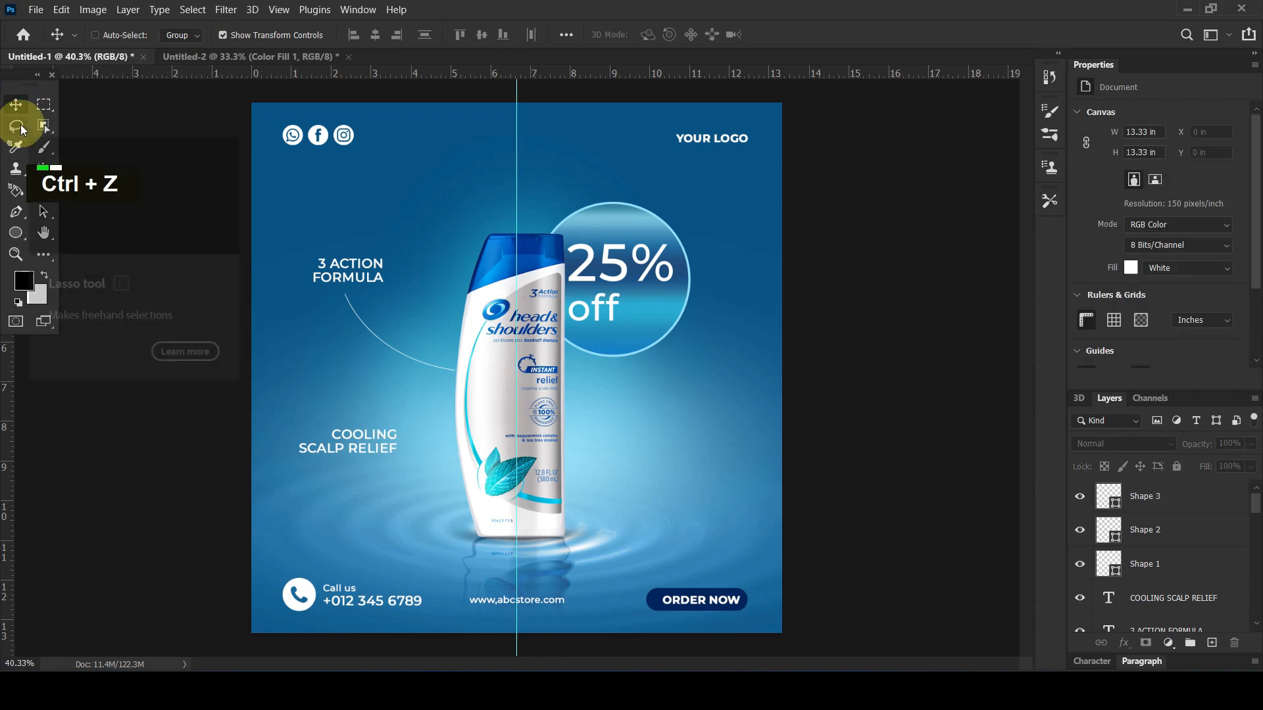
Draw an open curve about 340 px wide and 77 px high from under "COOLING SCALP RELIEF" to the bottle's edge with the Pen tool
{"action": "left_click", "coordinate": [16, 213]}
{"action": "left_click", "coordinate": [371, 462]}
{"action": "left_click_drag", "start_coordinate": [461, 447], "coordinate": [502, 415]}
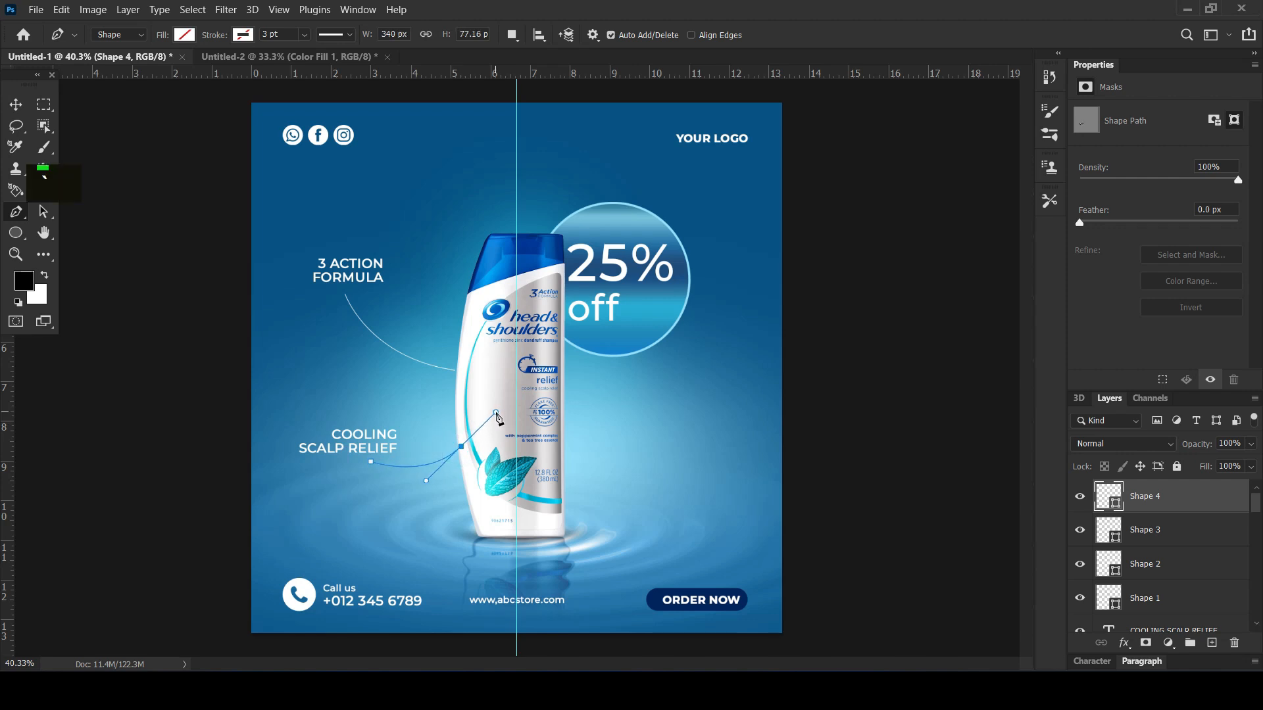
{"action": "key", "text": "Escape"}
Give the curve under "COOLING SCALP RELIEF" a white stroke of 1 pt
{"action": "left_click", "coordinate": [242, 35]}
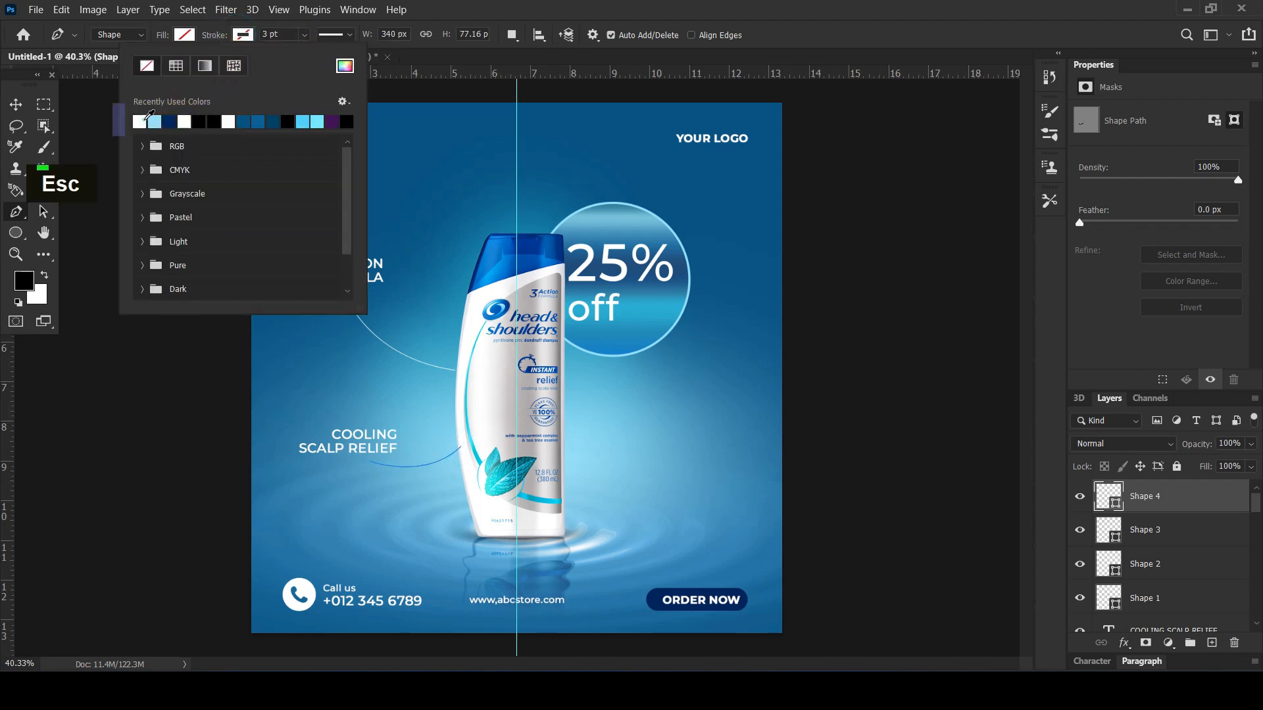
{"action": "left_click", "coordinate": [241, 34]}
{"action": "left_click", "coordinate": [279, 36]}
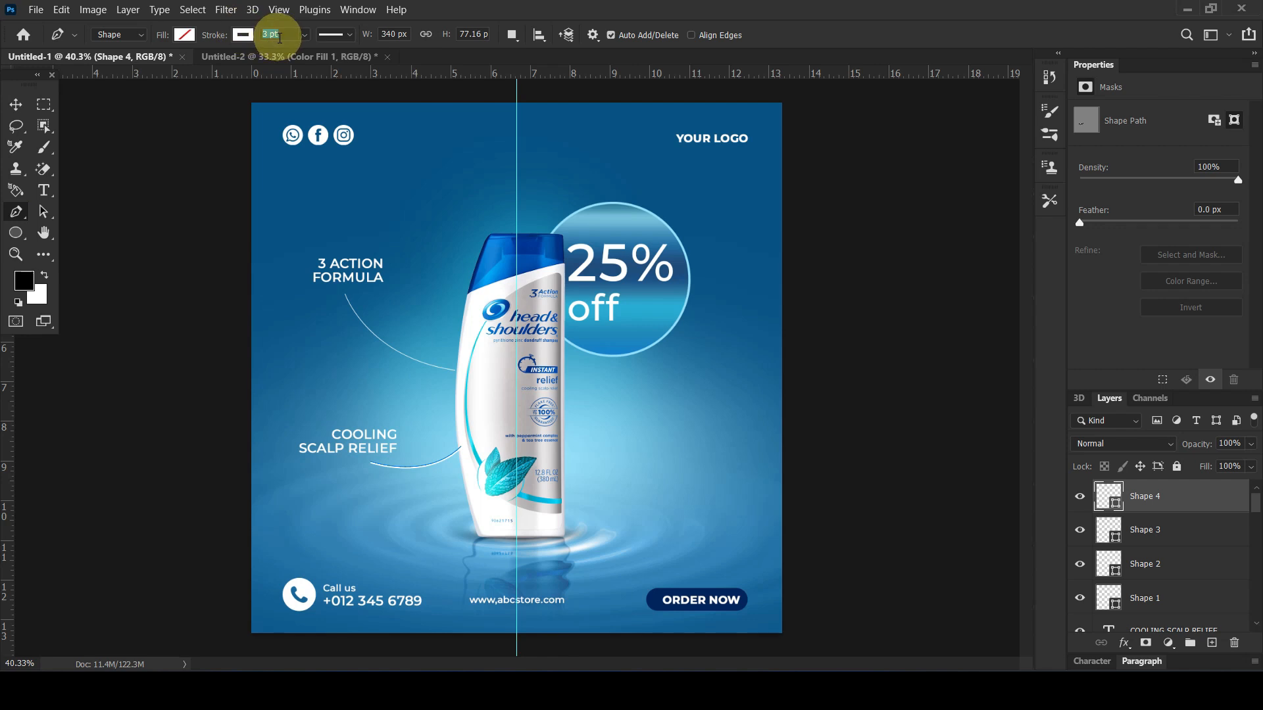
{"action": "key", "text": "Return"}
{"action": "left_click", "coordinate": [16, 103]}
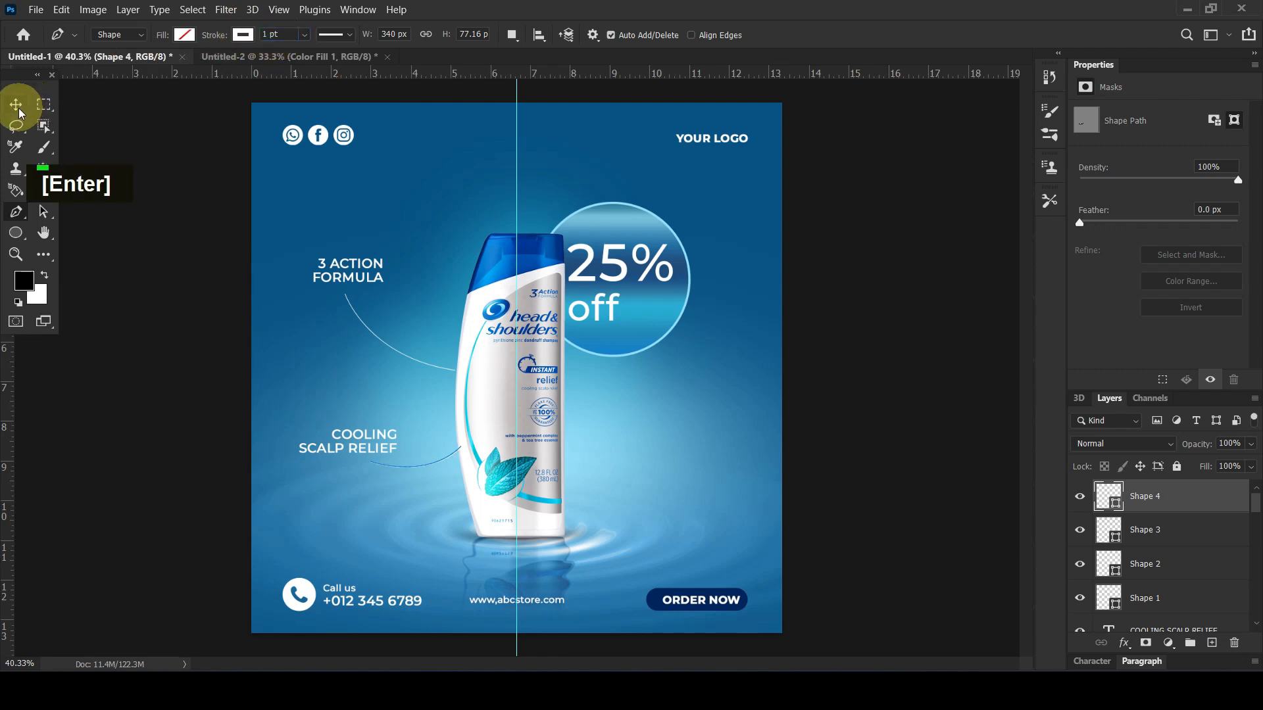
{"action": "left_click", "coordinate": [138, 361]}
Raise the brightness of the bottle's Brightness/Contrast adjustment layer to about 39
{"action": "scroll", "coordinate": [632, 356], "scroll_direction": "up", "scroll_amount": 2}
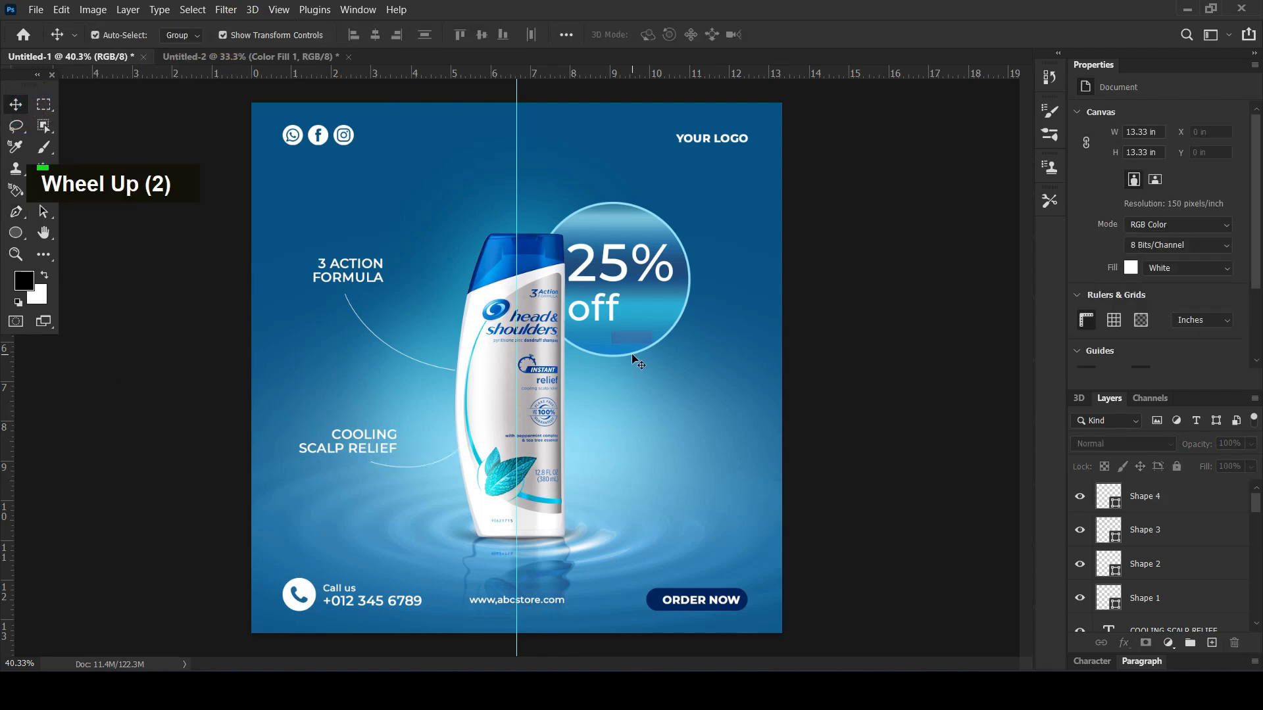
{"action": "left_click", "coordinate": [540, 393]}
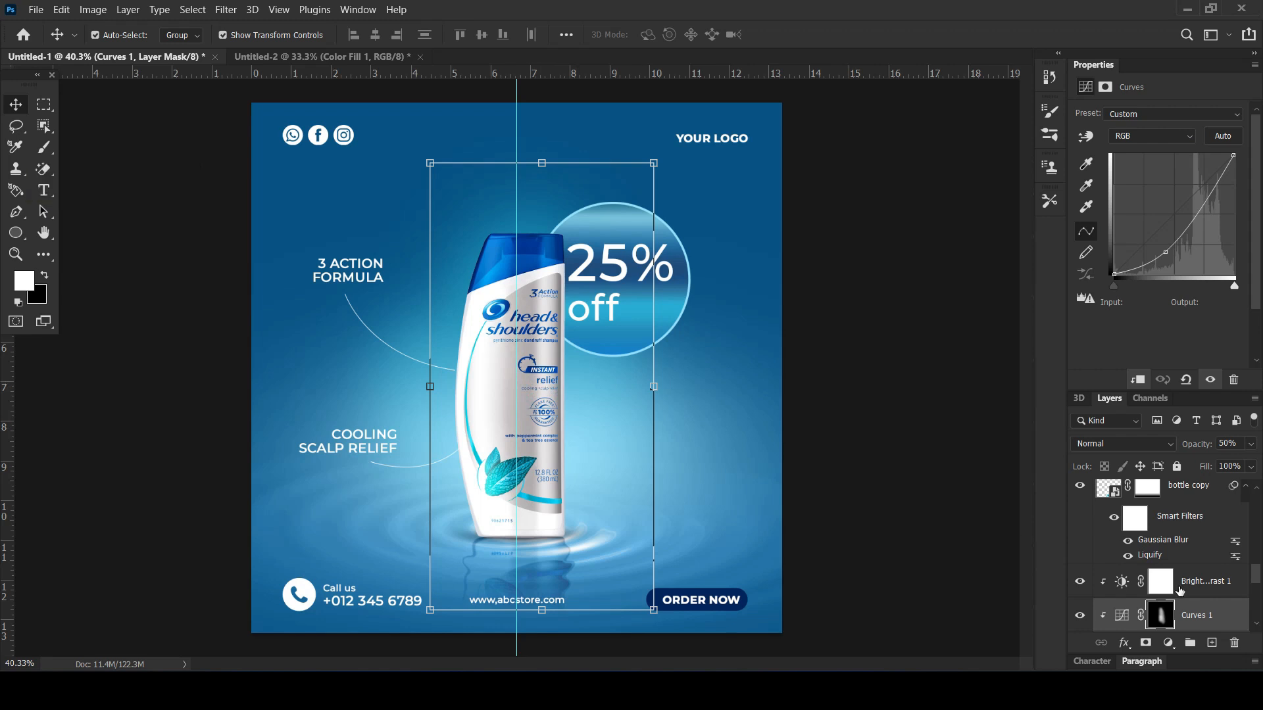
{"action": "left_click", "coordinate": [1126, 584]}
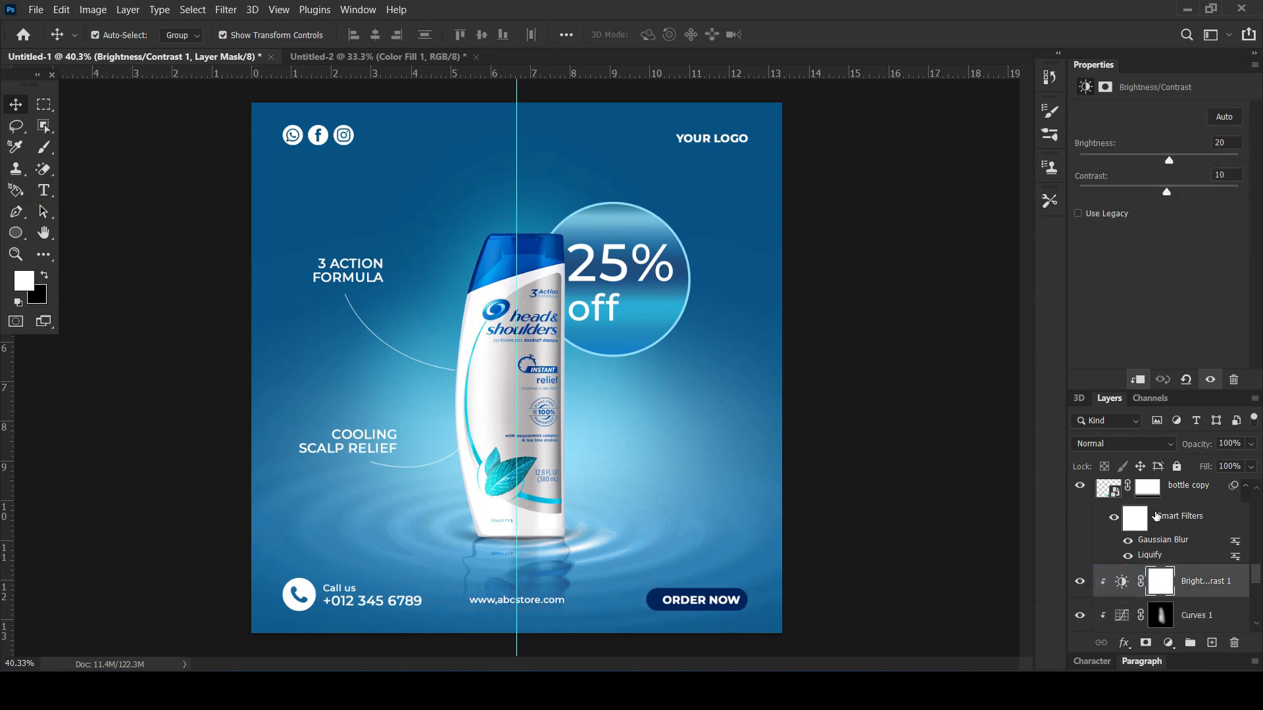
{"action": "left_click", "coordinate": [1161, 581]}
{"action": "left_click", "coordinate": [1118, 583]}
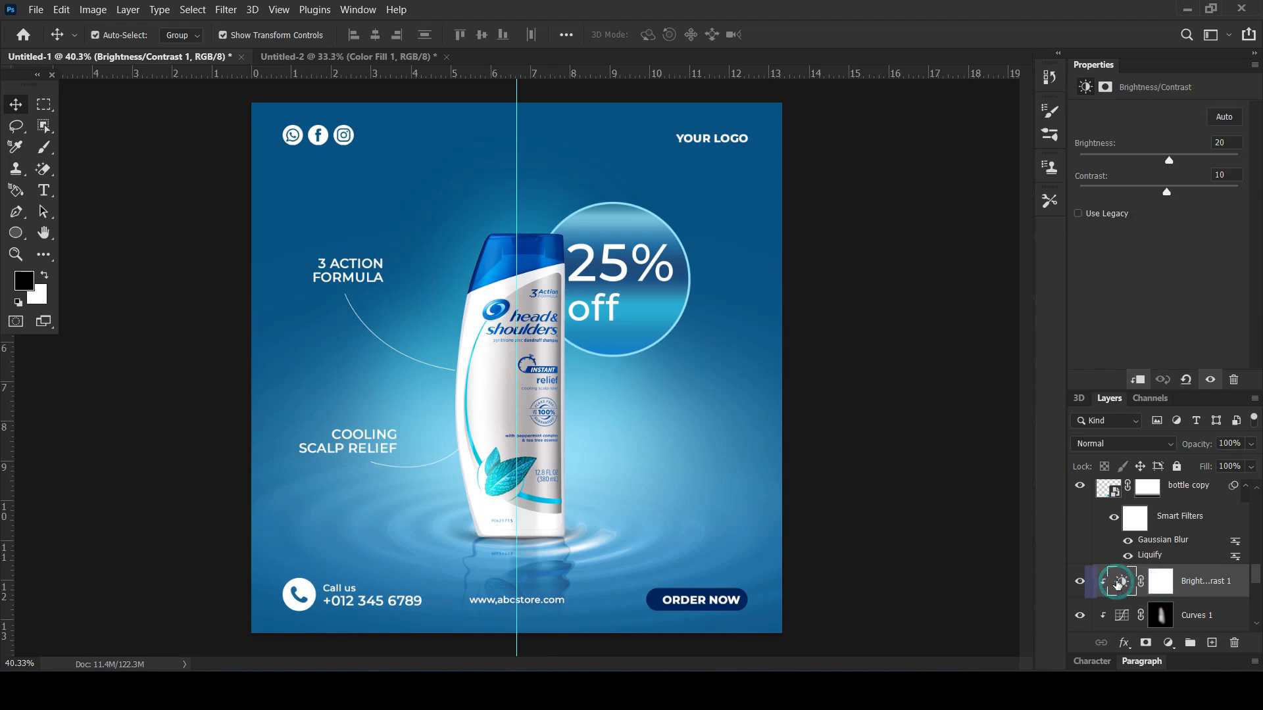
{"action": "left_click_drag", "start_coordinate": [1167, 159], "coordinate": [1186, 158]}
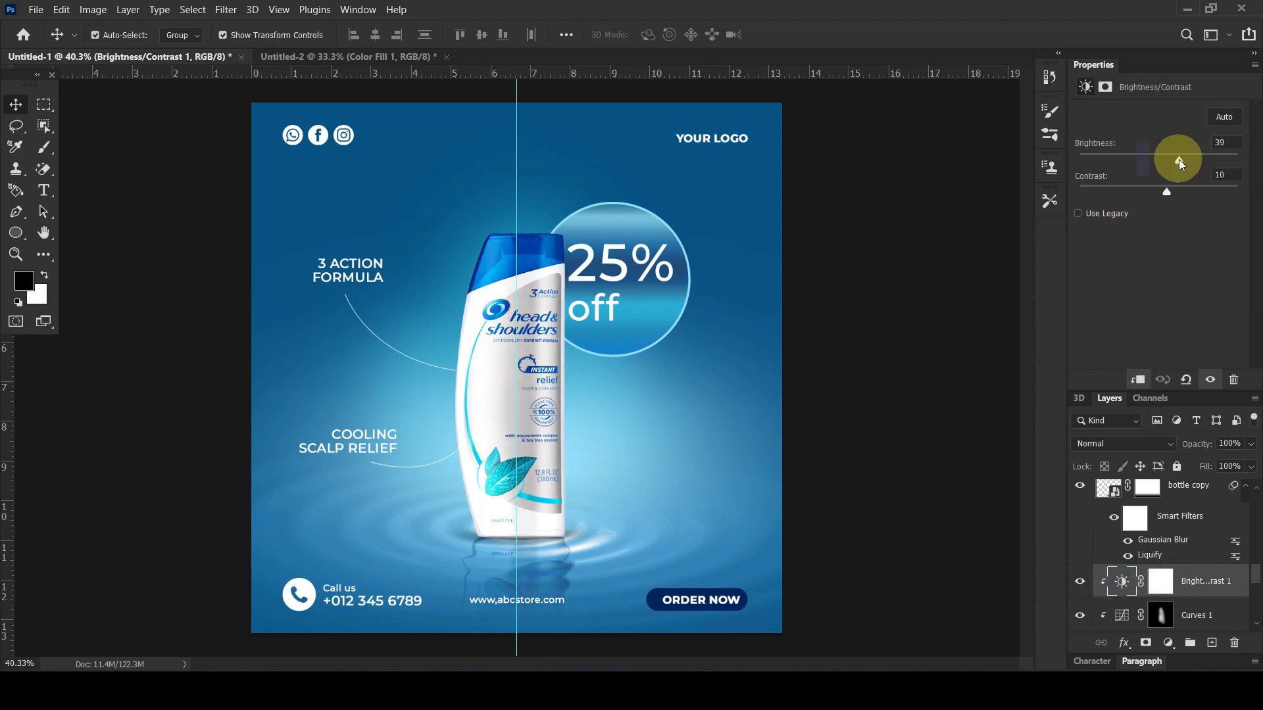
{"action": "left_click", "coordinate": [821, 373]}
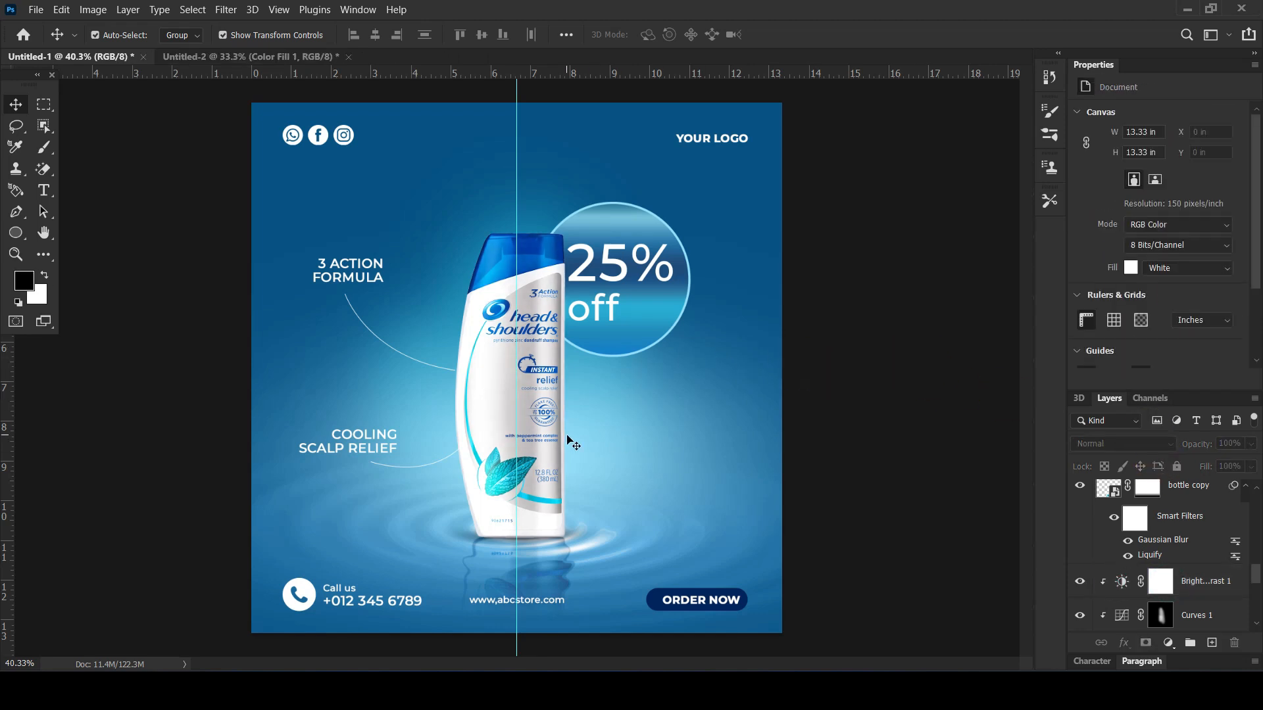
Set the Brush tool's foreground colour to light blue 9ad9ff
{"action": "left_click", "coordinate": [43, 149]}
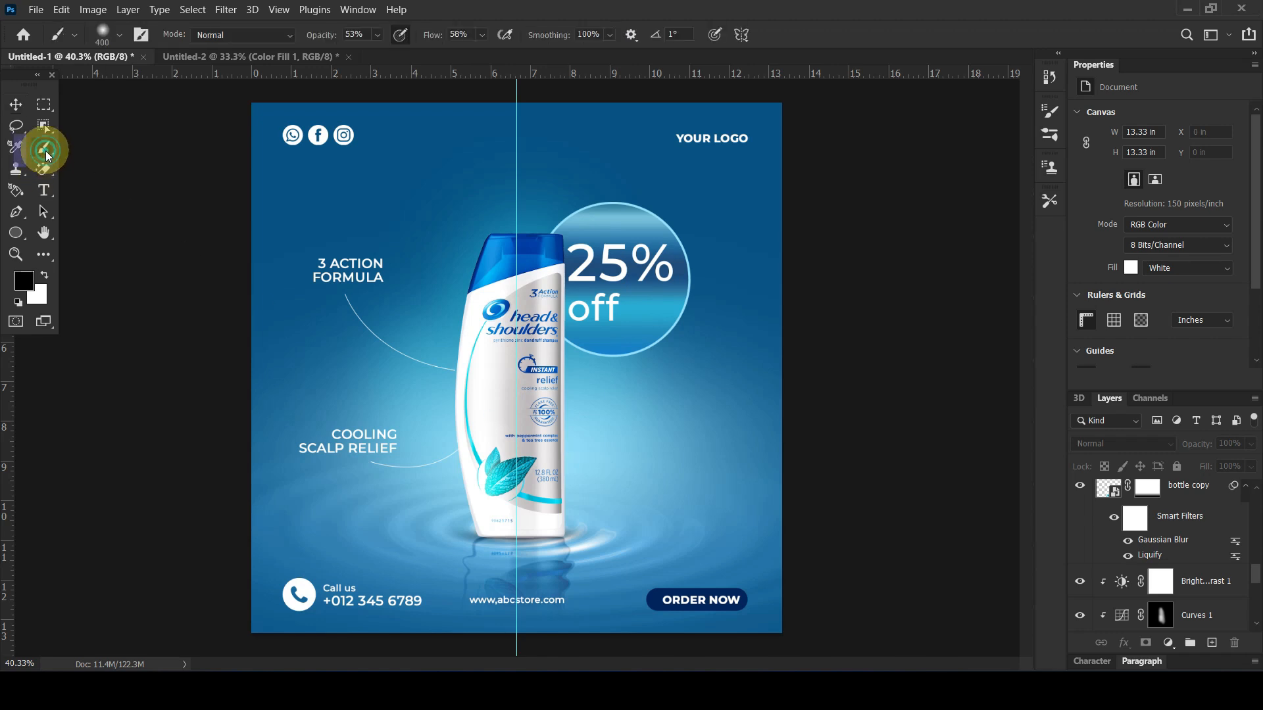
{"action": "left_click", "coordinate": [24, 281]}
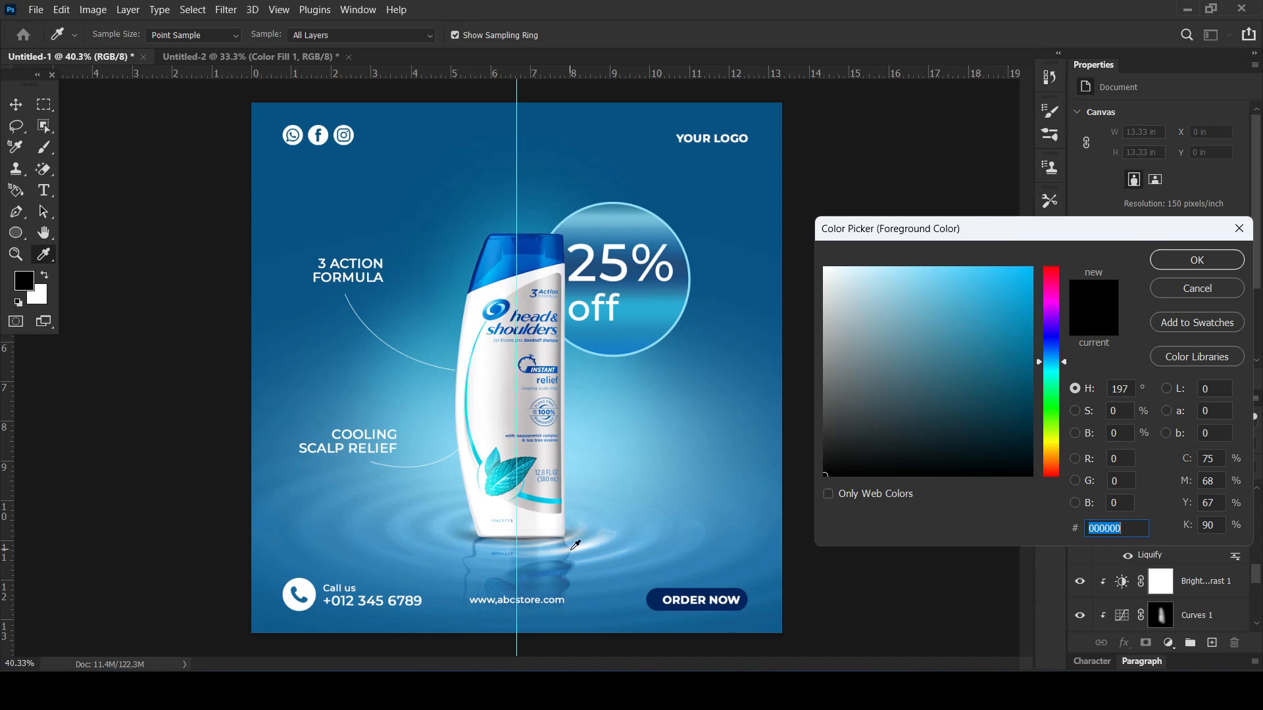
{"action": "left_click", "coordinate": [584, 526]}
{"action": "left_click", "coordinate": [907, 266]}
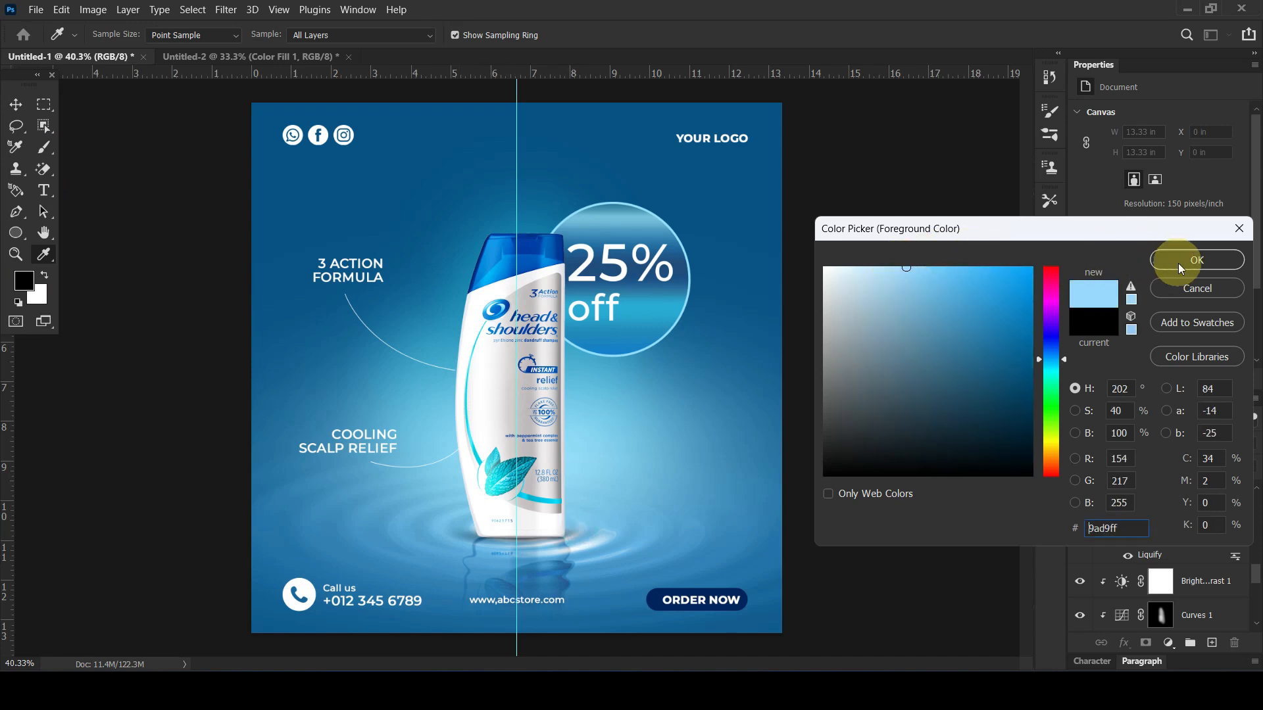
{"action": "key", "text": "Return"}
{"action": "key", "text": "b"}
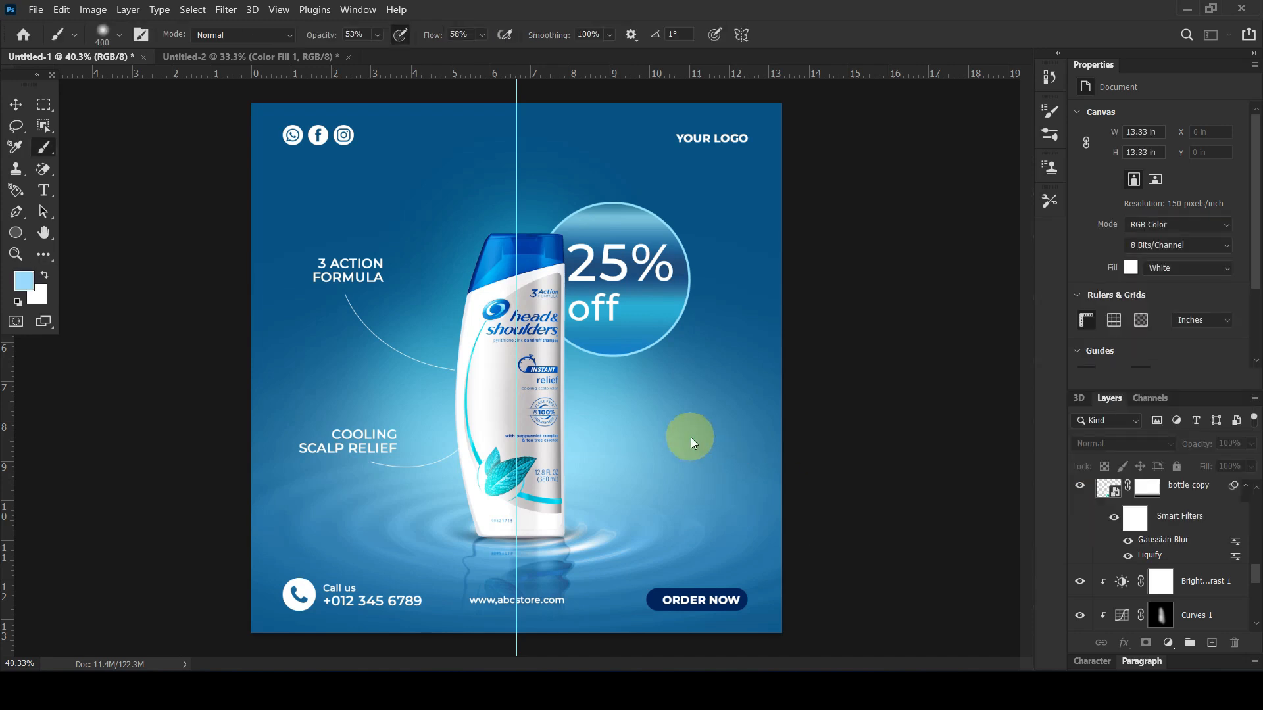
Add a new empty layer above the Shape 4 connector at the top of the layer stack
{"action": "scroll", "coordinate": [1130, 516], "scroll_direction": "up", "scroll_amount": 8}
{"action": "scroll", "coordinate": [1129, 517], "scroll_direction": "up", "scroll_amount": 18}
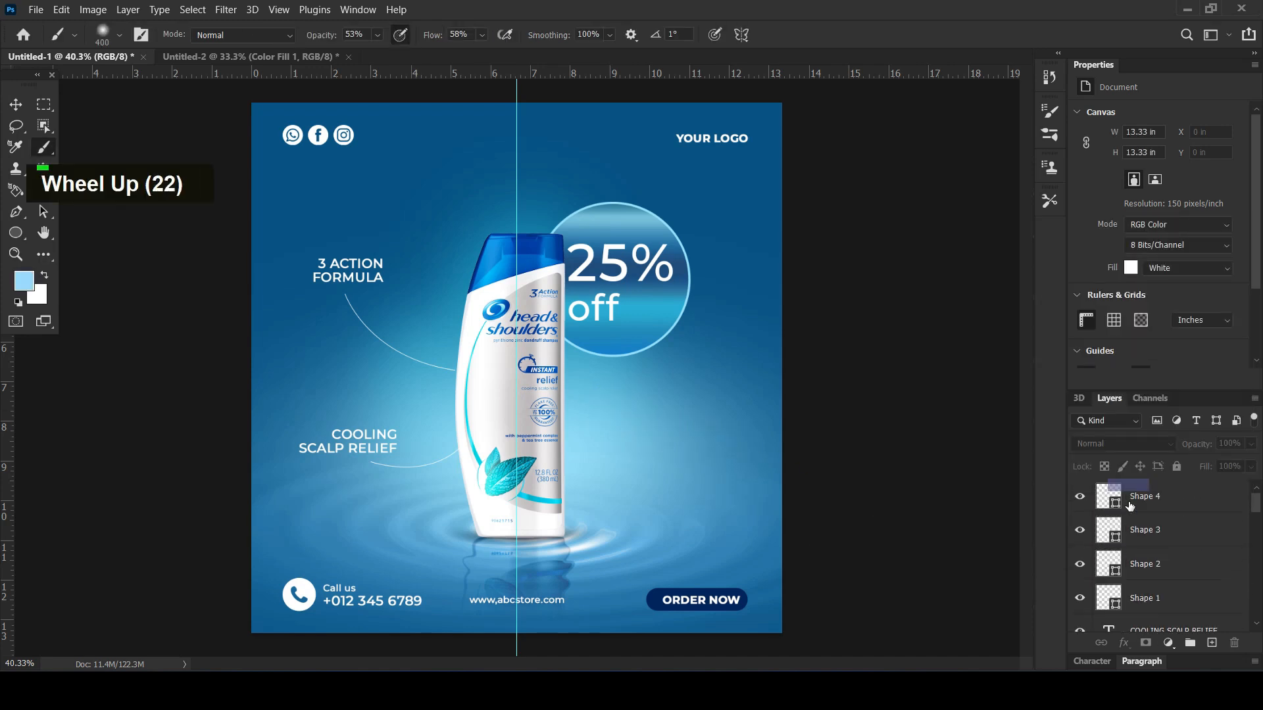
{"action": "left_click", "coordinate": [1164, 500]}
{"action": "left_click", "coordinate": [1209, 644]}
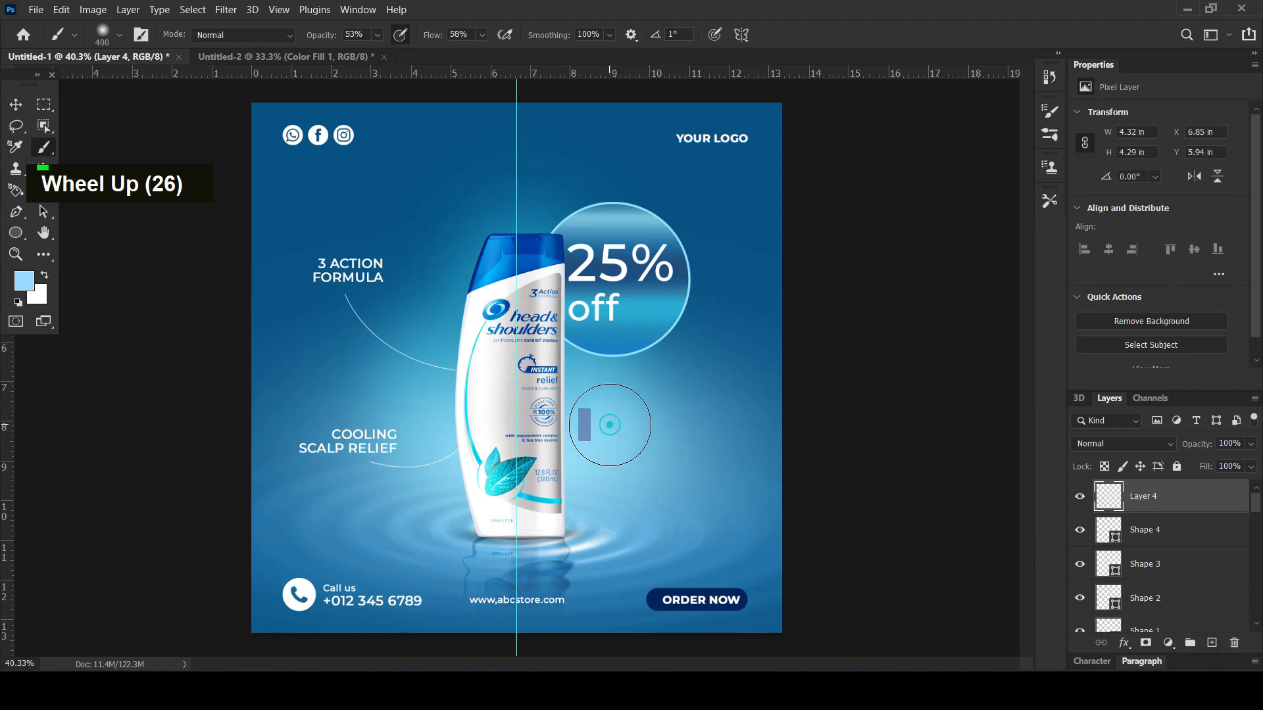
Undo the trial dabs, set the brush opacity and flow to 100%, and paint a soft 400 px light blue dab above the bottle's left shoulder
{"action": "key", "text": "ctrl+z"}
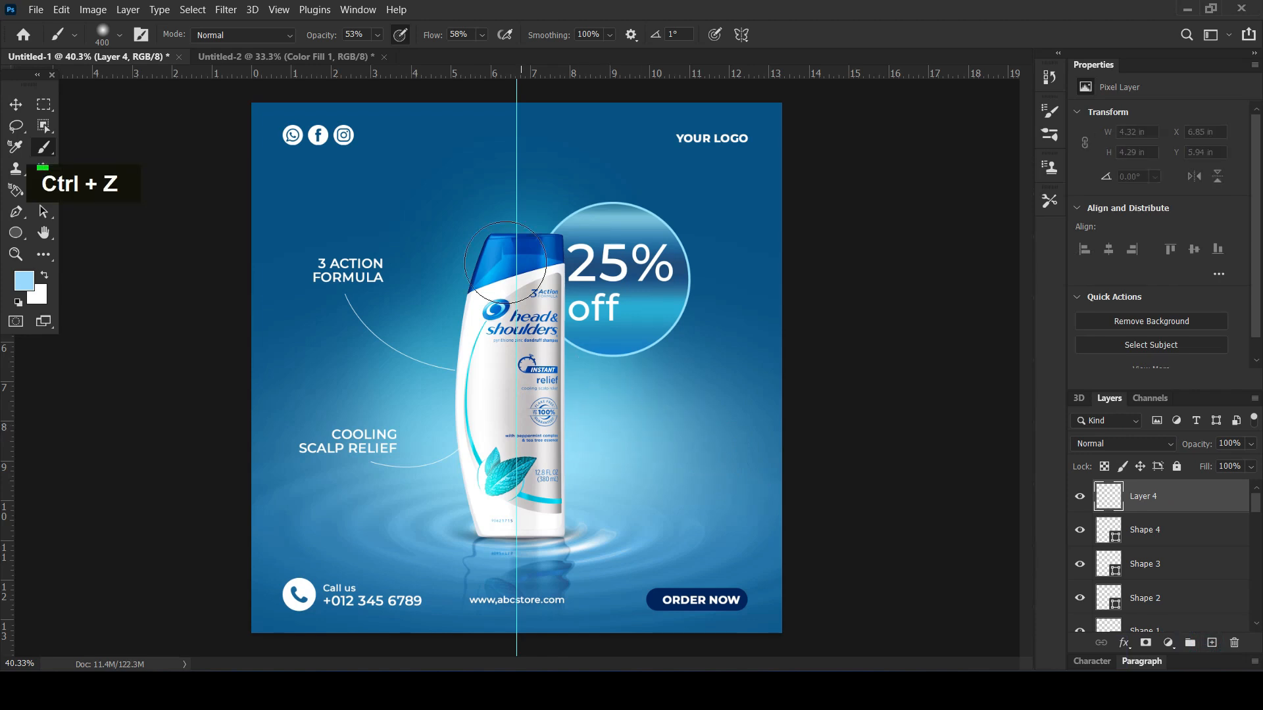
{"action": "left_click", "coordinate": [439, 191]}
{"action": "key", "text": "ctrl+z"}
{"action": "left_click_drag", "start_coordinate": [318, 36], "coordinate": [603, 43]}
{"action": "left_click_drag", "start_coordinate": [435, 34], "coordinate": [625, 43]}
{"action": "left_click", "coordinate": [428, 209]}
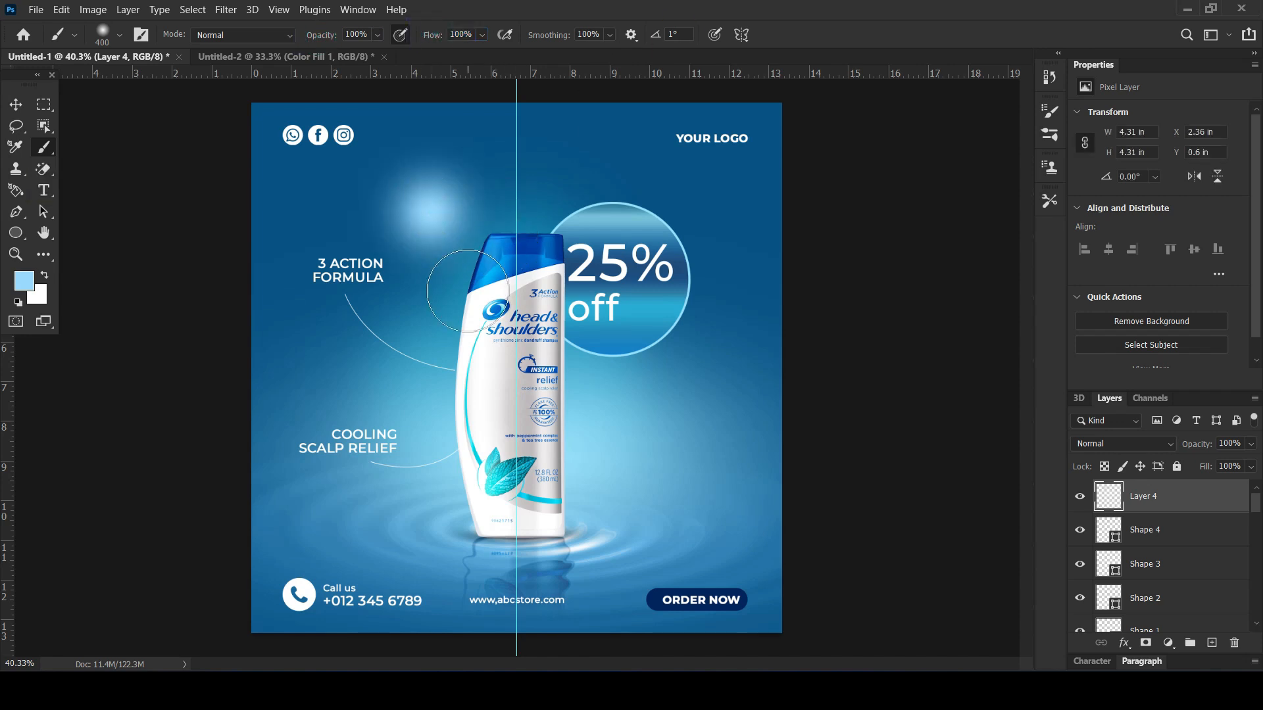
Paint a smaller white dab with a 125 px soft brush in the centre of the light blue glow
{"action": "left_click", "coordinate": [50, 270]}
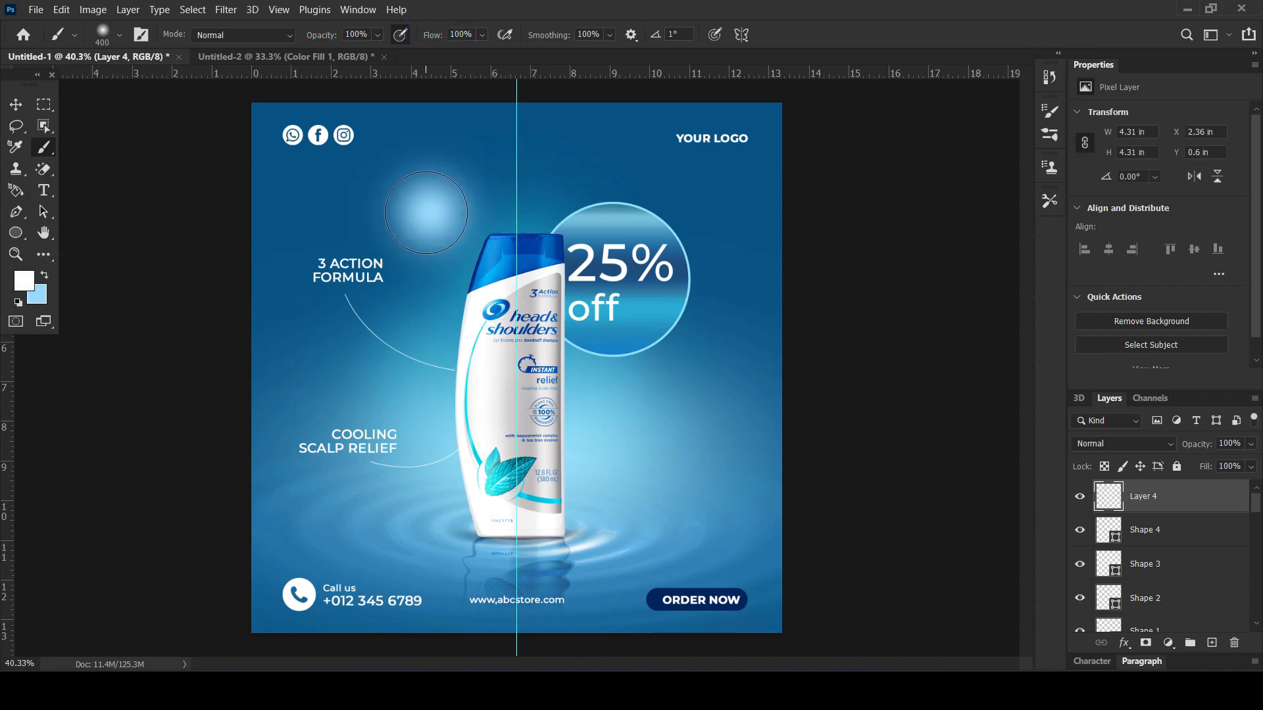
{"action": "key", "text": "bracketleft"}
{"action": "key", "text": "bracketleft"}
{"action": "key", "text": "bracketleft"}
{"action": "key", "text": "bracketleft"}
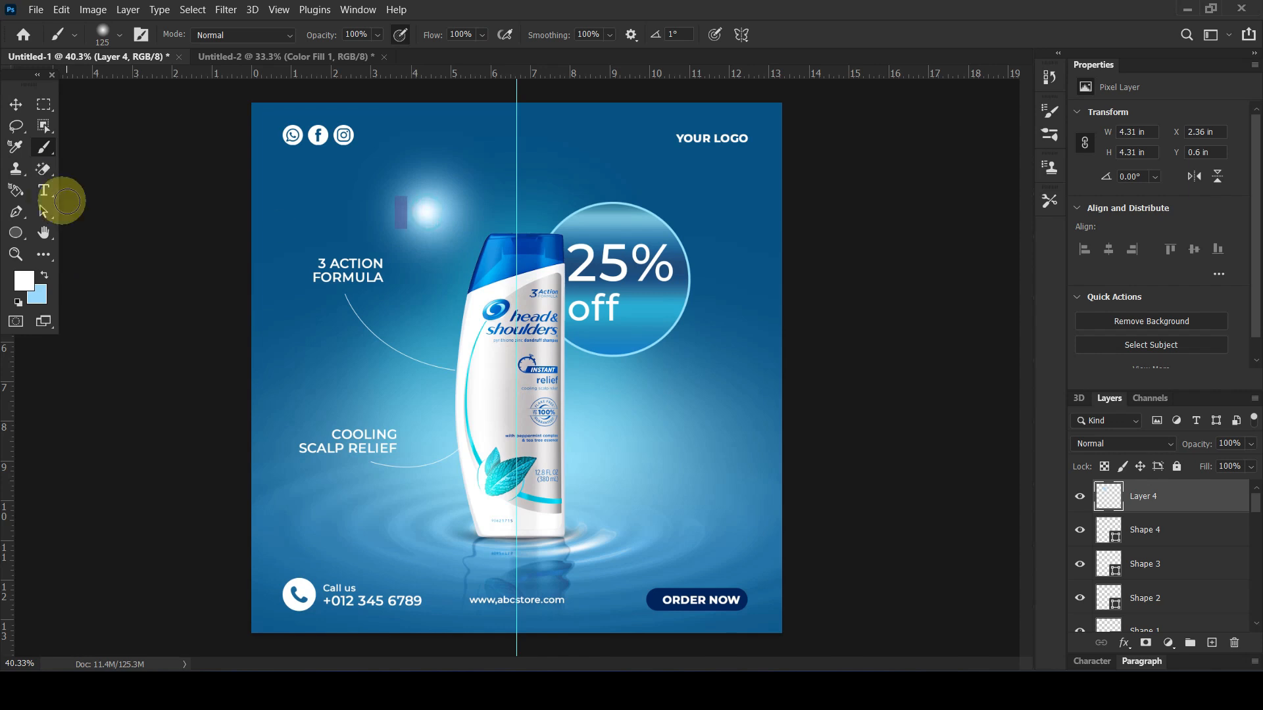
Set the blend mode of the glow layer to Screen
{"action": "left_click", "coordinate": [15, 104]}
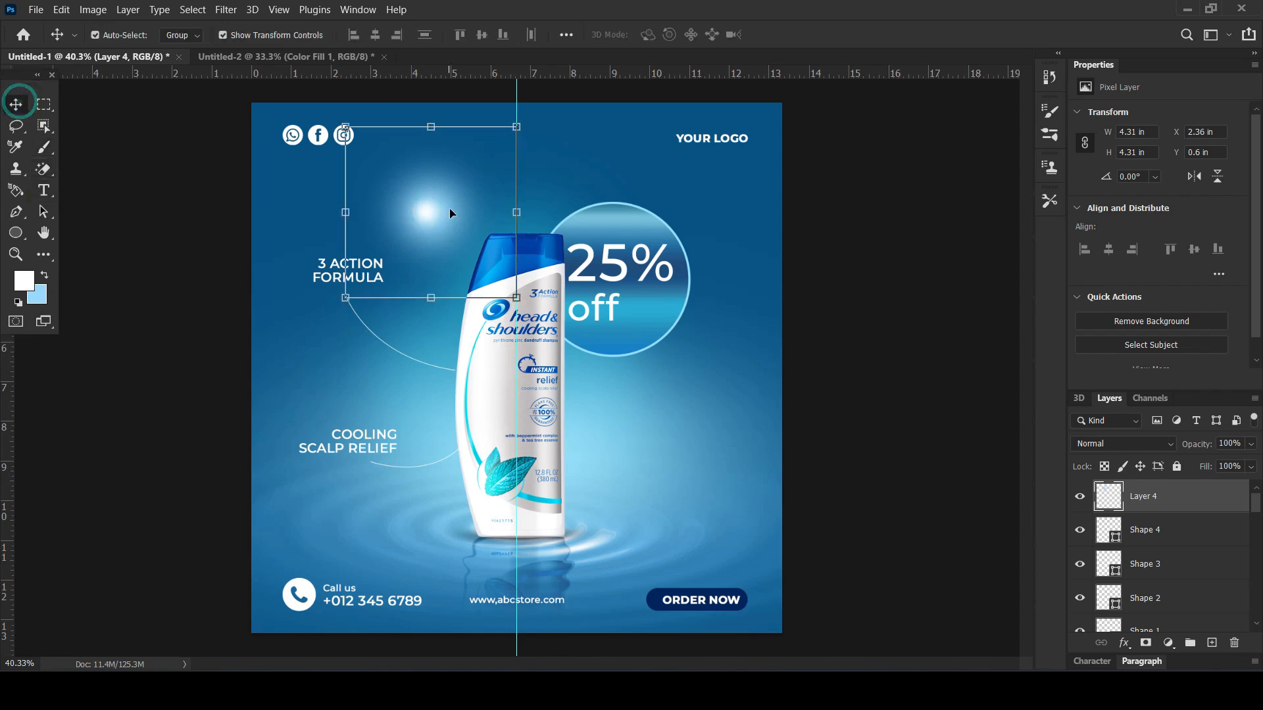
{"action": "left_click", "coordinate": [1117, 444]}
{"action": "left_click", "coordinate": [1091, 394]}
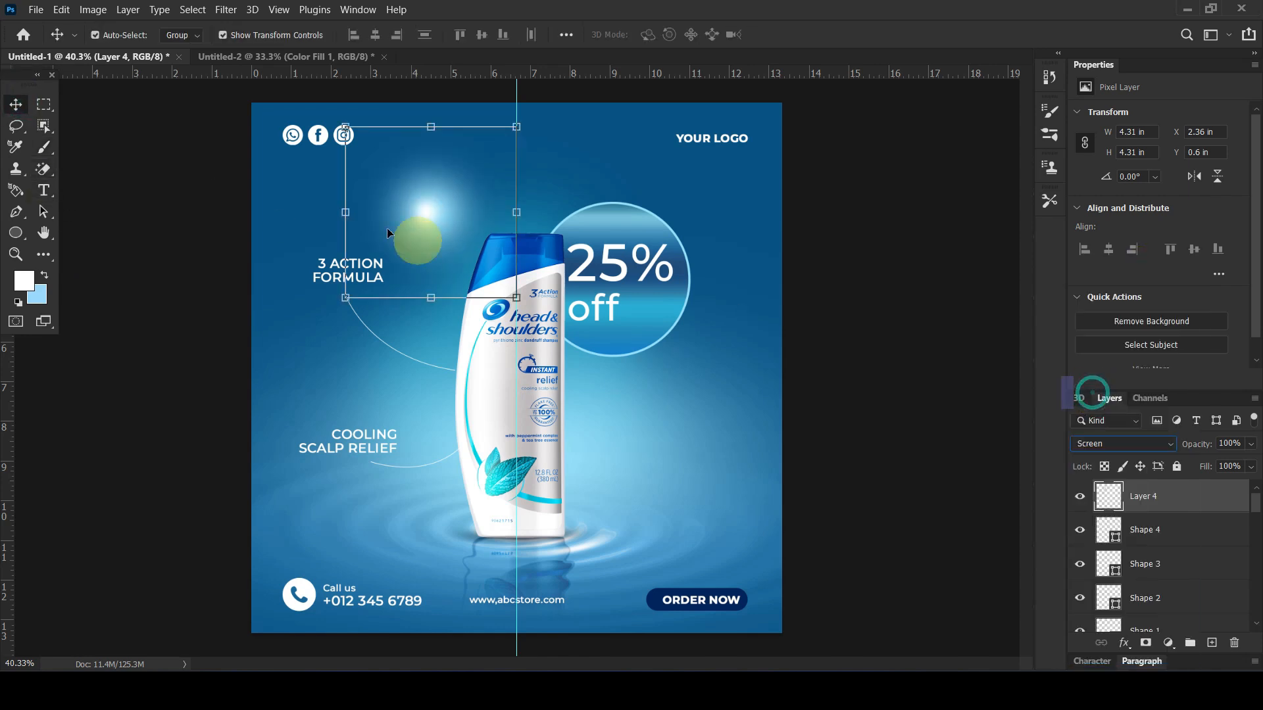
Squash the glow into a thin horizontal flare and place it on the top edge of the bottle's cap
{"action": "left_click_drag", "start_coordinate": [487, 208], "coordinate": [545, 227]}
{"action": "left_click_drag", "start_coordinate": [534, 146], "coordinate": [615, 389]}
{"action": "key", "text": "Return"}
{"action": "left_click", "coordinate": [870, 302]}
Rotate a copy of the flare 90° and stretch it along the bottle's right edge
{"action": "key", "text": "ctrl+t"}
{"action": "left_click_drag", "start_coordinate": [697, 359], "coordinate": [640, 482]}
{"action": "left_click_drag", "start_coordinate": [612, 395], "coordinate": [568, 400]}
{"action": "left_click_drag", "start_coordinate": [566, 307], "coordinate": [564, 201]}
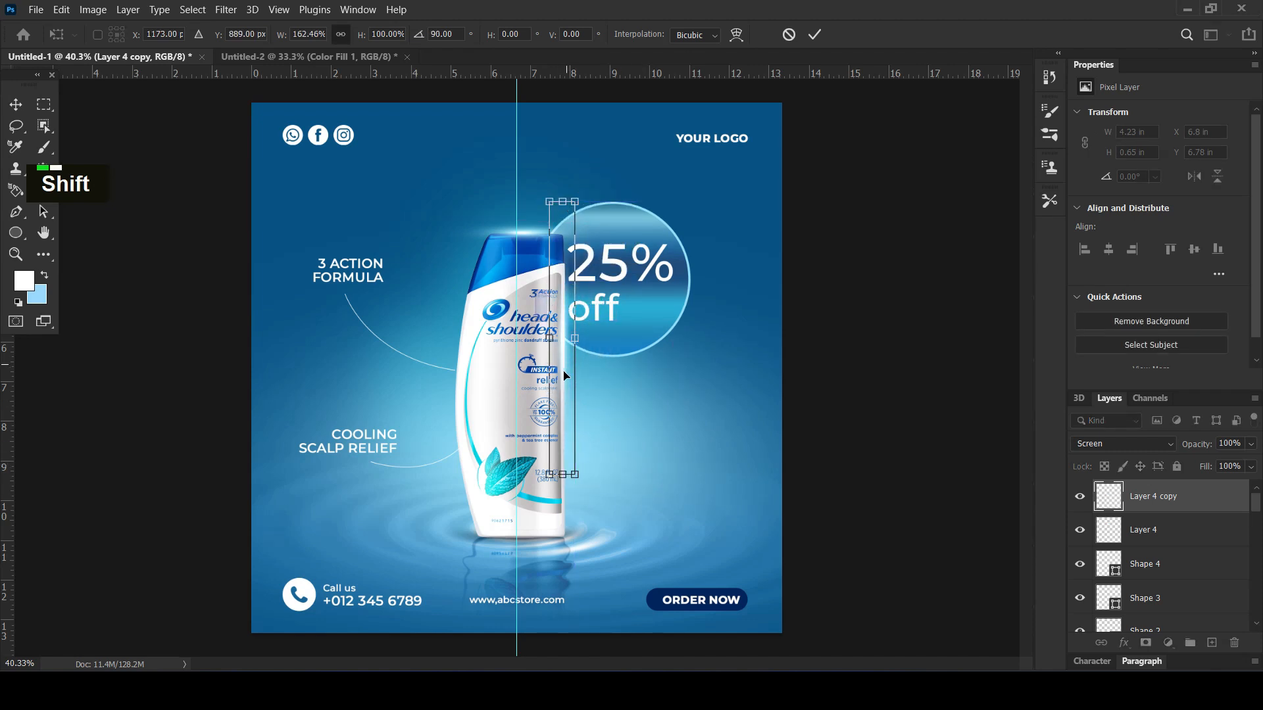
Place another copy of the vertical flare on the bottle's left edge and shorten it to about 2.42 in
{"action": "left_click_drag", "start_coordinate": [562, 390], "coordinate": [454, 413]}
{"action": "key", "text": "Return"}
{"action": "left_click_drag", "start_coordinate": [453, 229], "coordinate": [447, 408]}
{"action": "left_click_drag", "start_coordinate": [459, 473], "coordinate": [460, 412]}
{"action": "left_click", "coordinate": [866, 361]}
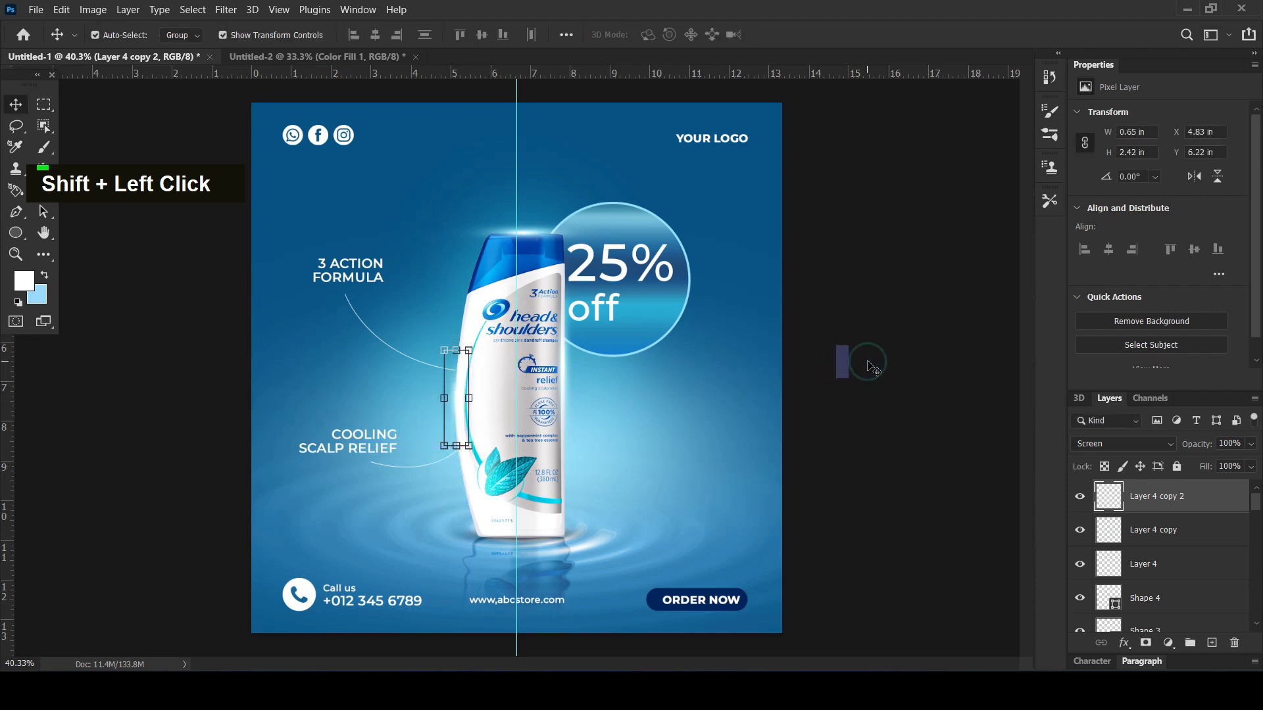
Copy the cap flare onto the top of the discount badge and another, rotated about -43°, onto the badge's lower-right rim
{"action": "left_click_drag", "start_coordinate": [524, 231], "coordinate": [654, 212]}
{"action": "left_click_drag", "start_coordinate": [730, 214], "coordinate": [667, 341]}
{"action": "key", "text": "Return"}
{"action": "key", "text": "Right"}
{"action": "key", "text": "Right"}
{"action": "key", "text": "Return"}
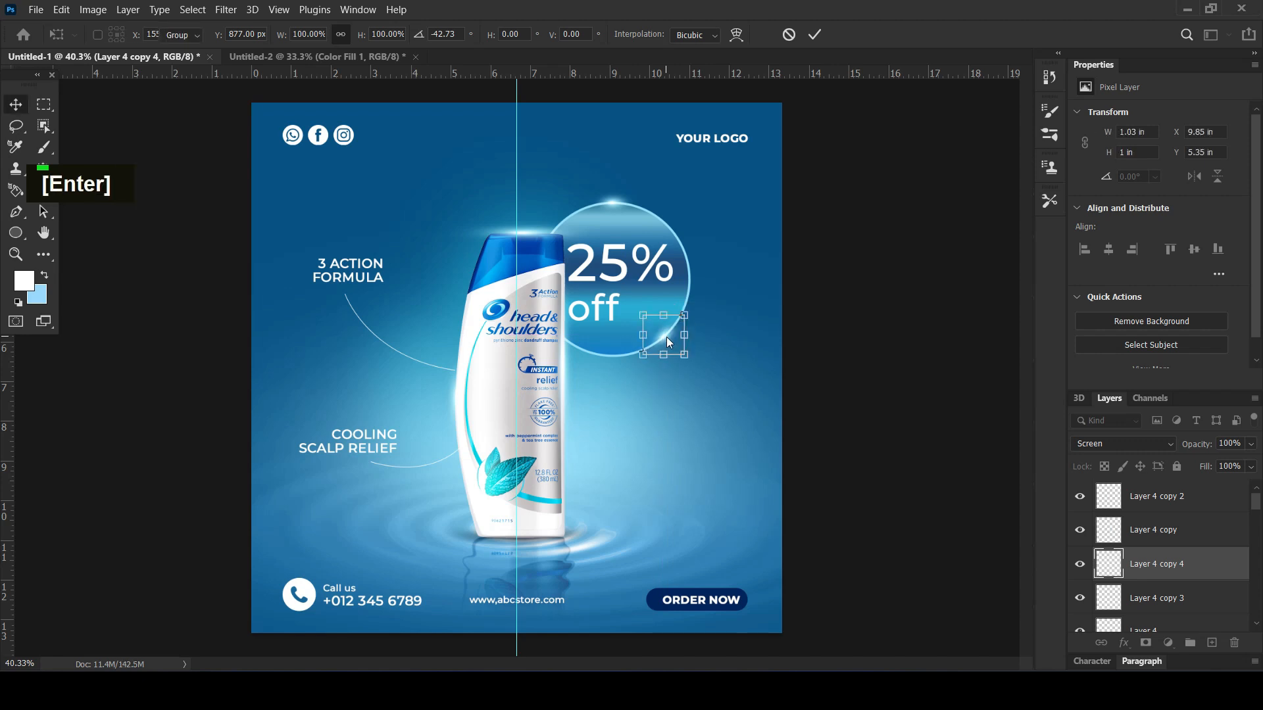
{"action": "left_click", "coordinate": [865, 321]}
Scale down the flare on the discount badge's lower-right rim
{"action": "scroll", "coordinate": [845, 322], "scroll_direction": "down", "scroll_amount": 4, "text": "alt"}
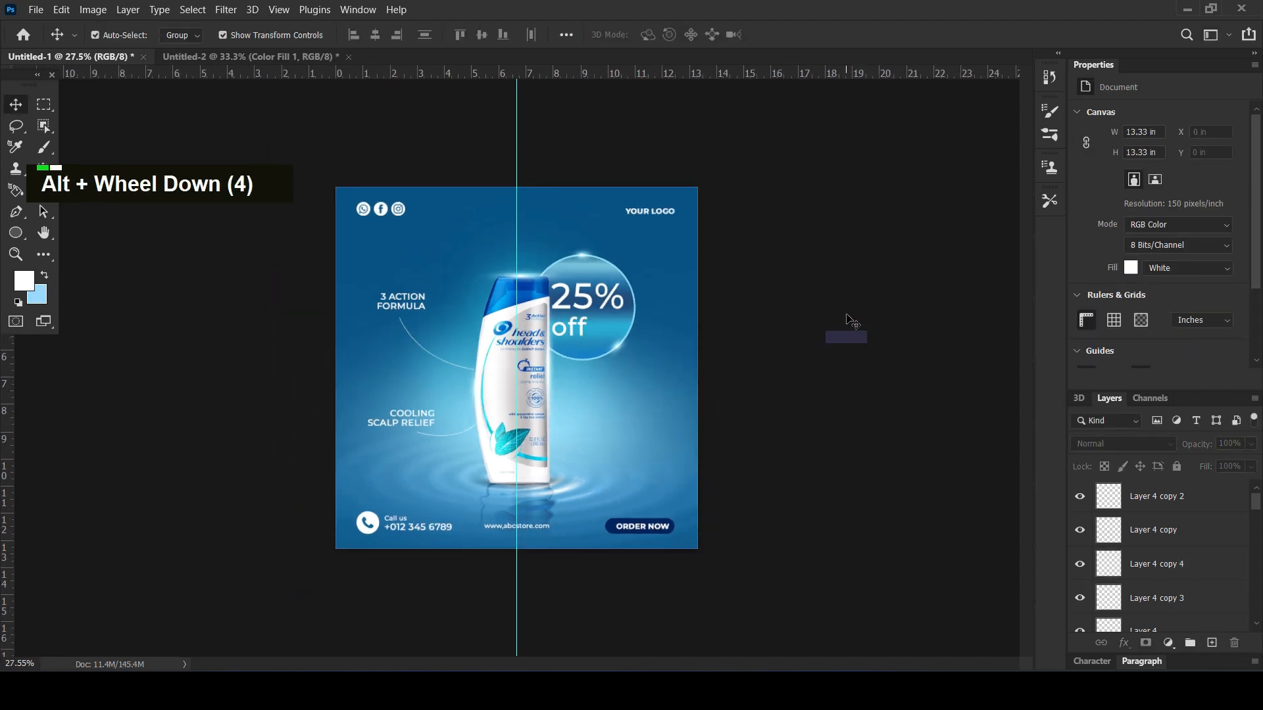
{"action": "scroll", "coordinate": [845, 316], "scroll_direction": "up", "scroll_amount": 5, "text": "alt"}
{"action": "left_click", "coordinate": [650, 335]}
{"action": "left_click_drag", "start_coordinate": [668, 316], "coordinate": [659, 327], "text": "alt"}
{"action": "key", "text": "Return"}
Scale the flare on top of the discount badge down to about 0.66 by 0.33 in
{"action": "left_click", "coordinate": [591, 189], "text": "alt"}
{"action": "left_click_drag", "start_coordinate": [623, 173], "coordinate": [606, 178], "text": "alt"}
{"action": "key", "text": "Return"}
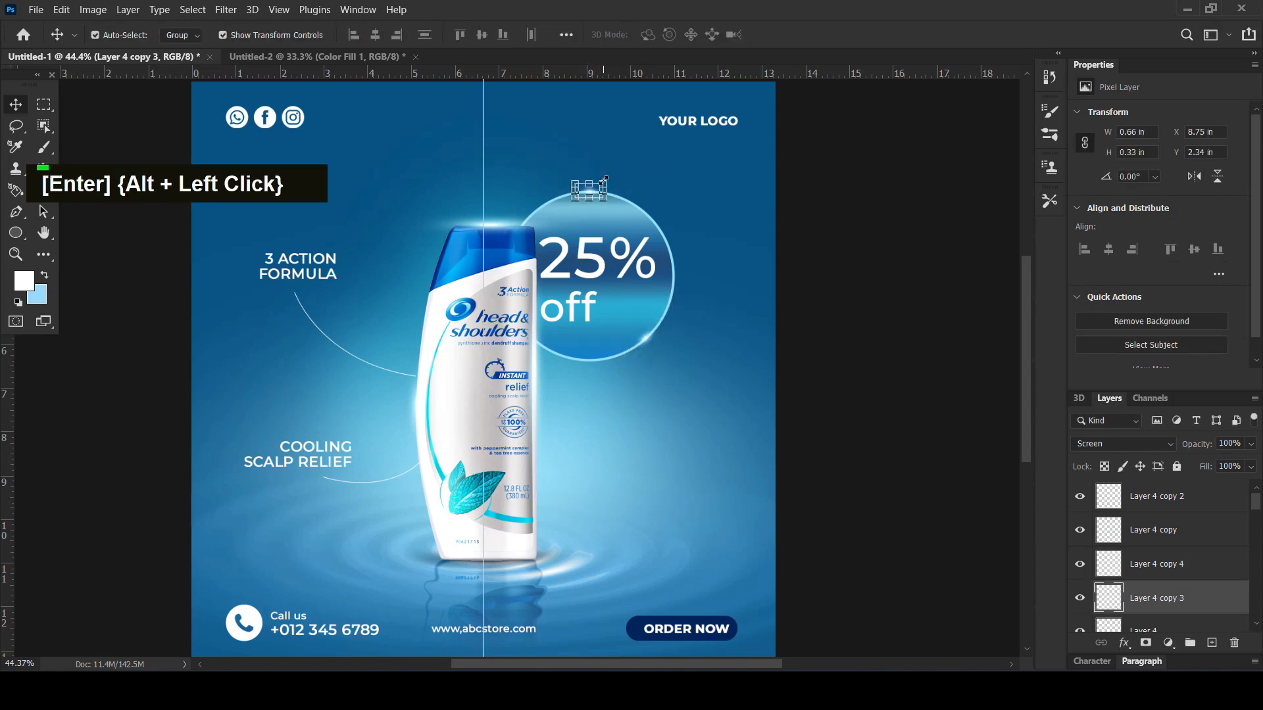
{"action": "left_click", "coordinate": [882, 313], "text": "alt"}
{"action": "scroll", "coordinate": [881, 313], "scroll_direction": "down", "scroll_amount": 1, "text": "alt"}
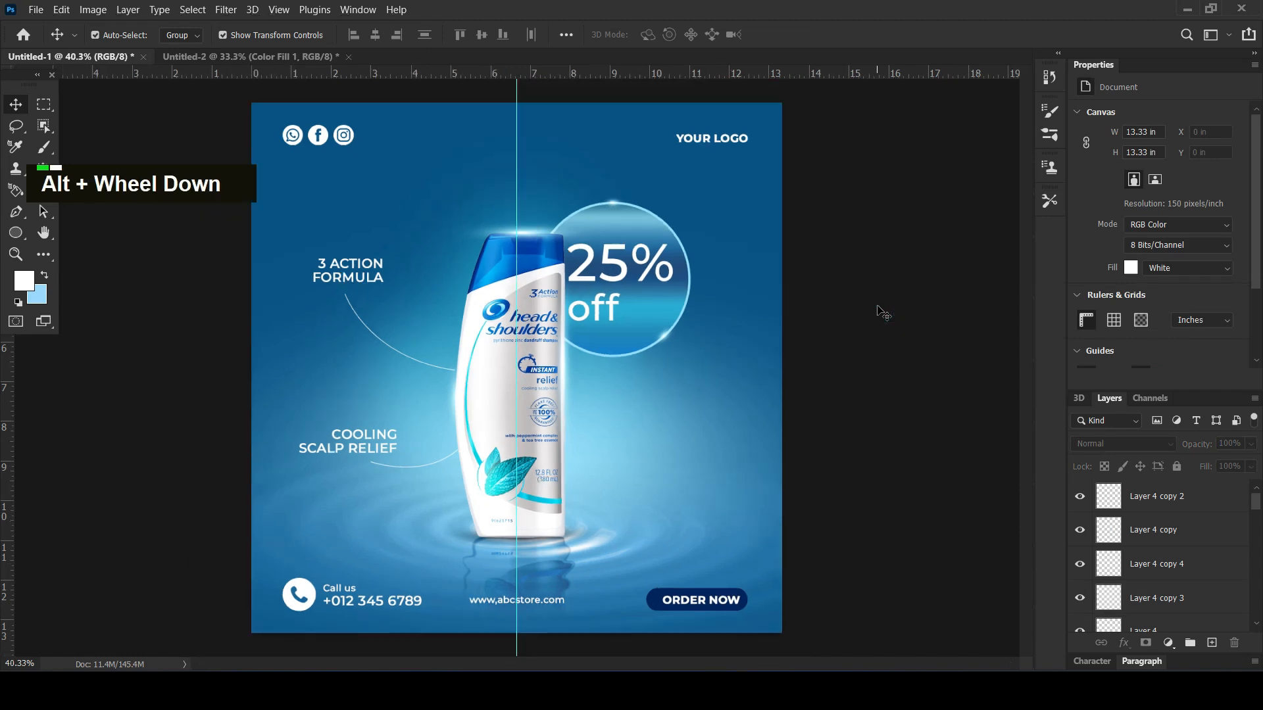
Duplicate the "3 ACTION FORMULA" text and place the copy above the bottle, left of the discount badge
{"action": "scroll", "coordinate": [881, 313], "scroll_direction": "down", "scroll_amount": 1, "text": "alt"}
{"action": "scroll", "coordinate": [881, 313], "scroll_direction": "up", "scroll_amount": 1}
{"action": "scroll", "coordinate": [881, 313], "scroll_direction": "down", "scroll_amount": 1, "text": "alt"}
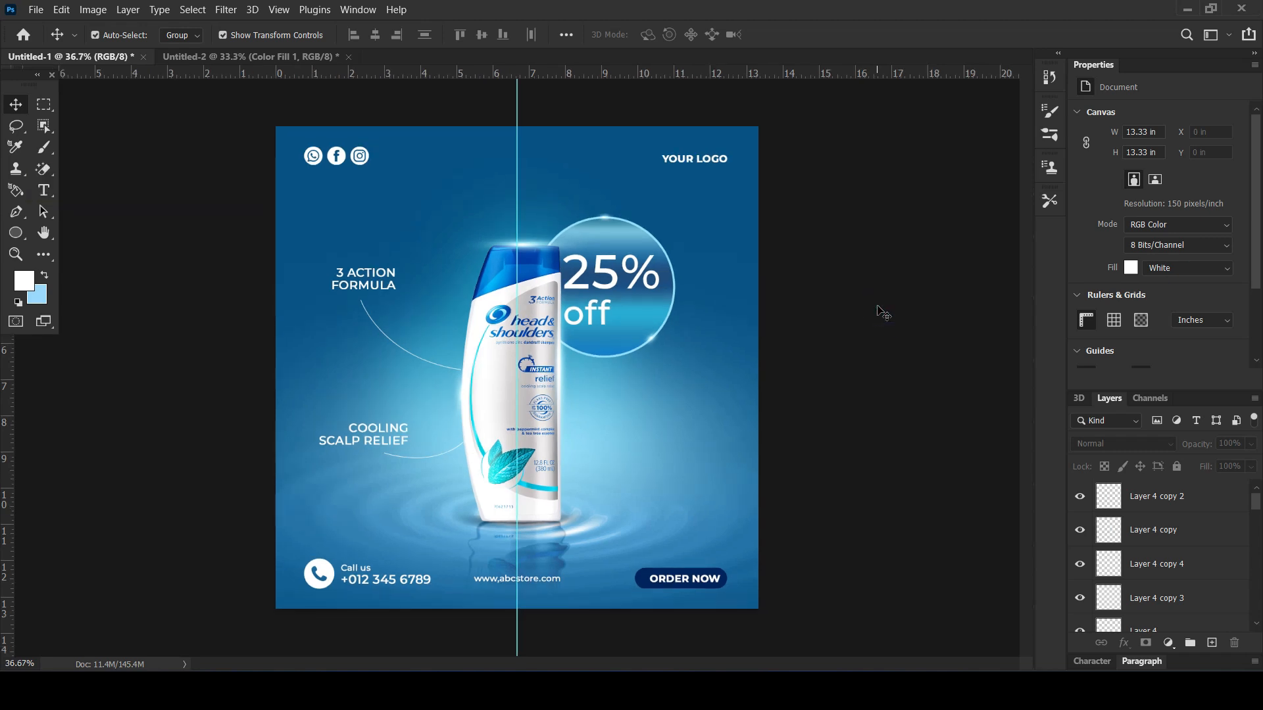
{"action": "left_click_drag", "start_coordinate": [359, 277], "coordinate": [390, 218]}
{"action": "key", "text": "ctrl+z"}
{"action": "left_click_drag", "start_coordinate": [370, 280], "coordinate": [446, 210], "text": "alt"}
Replace the copied text with "HEAD & SHOULDERS"
{"action": "double_click", "coordinate": [446, 210]}
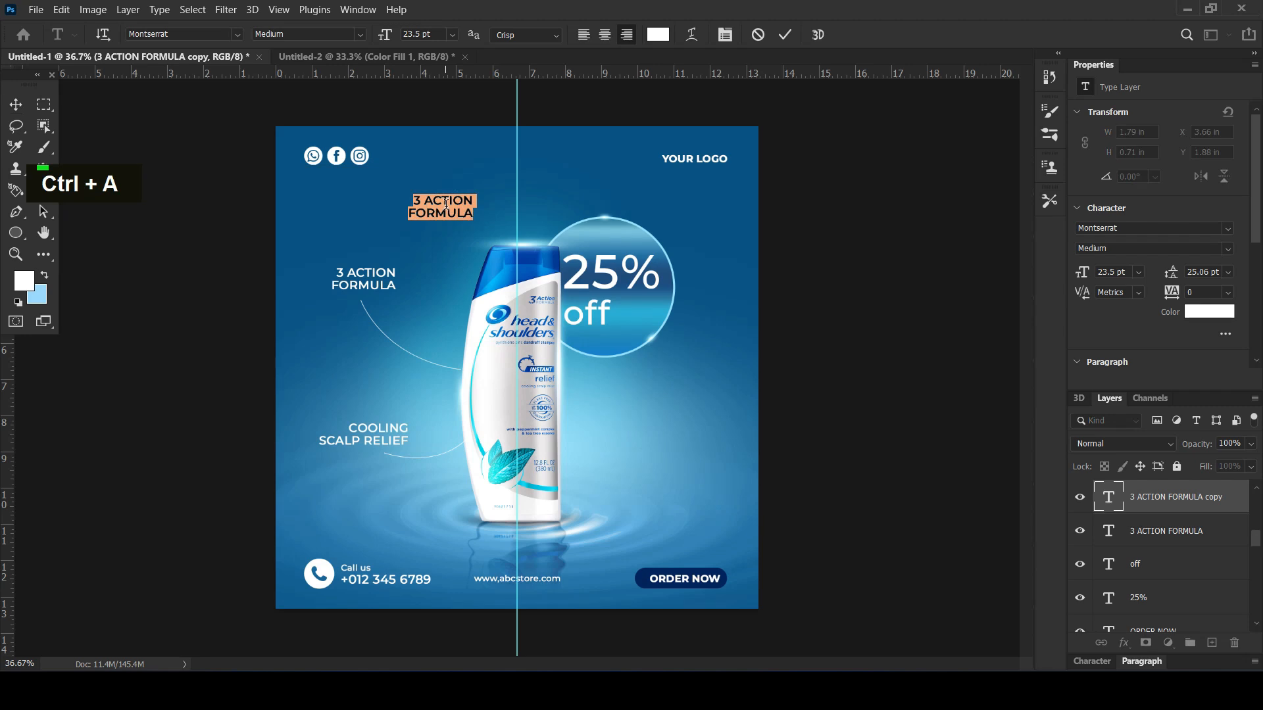
{"action": "type", "text": "HEAD "}
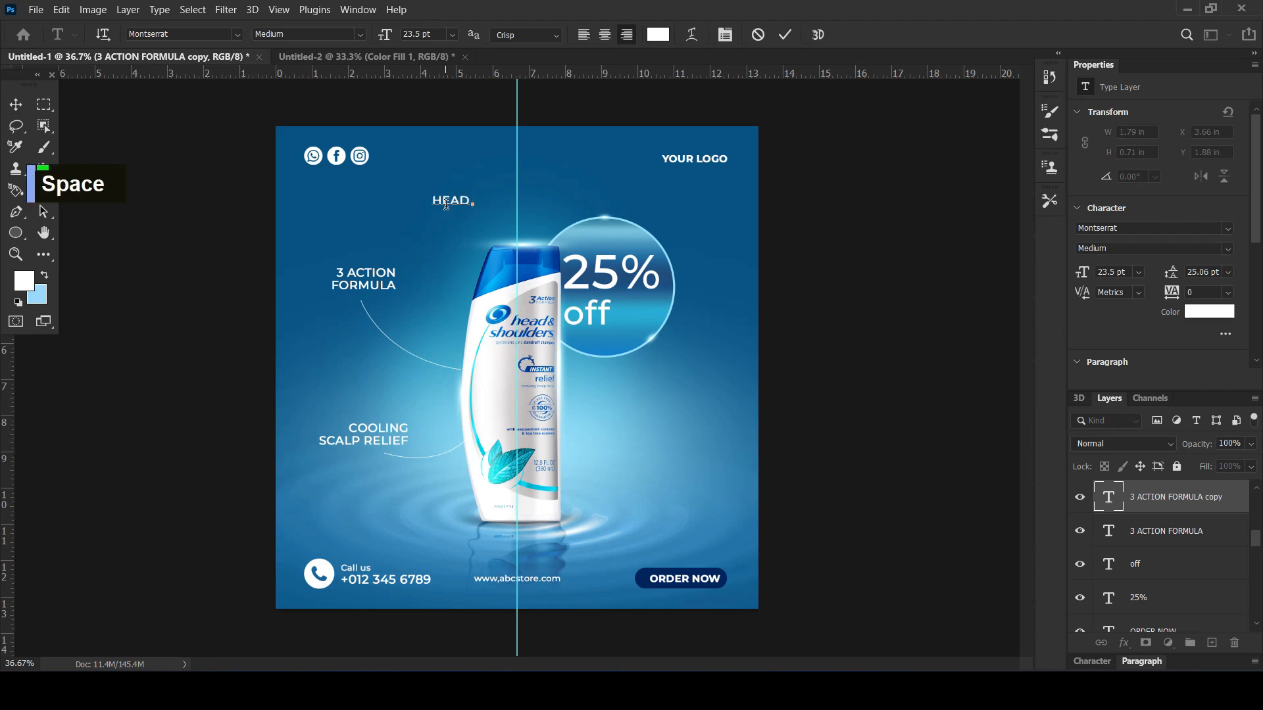
{"action": "type", "text": "& S"}
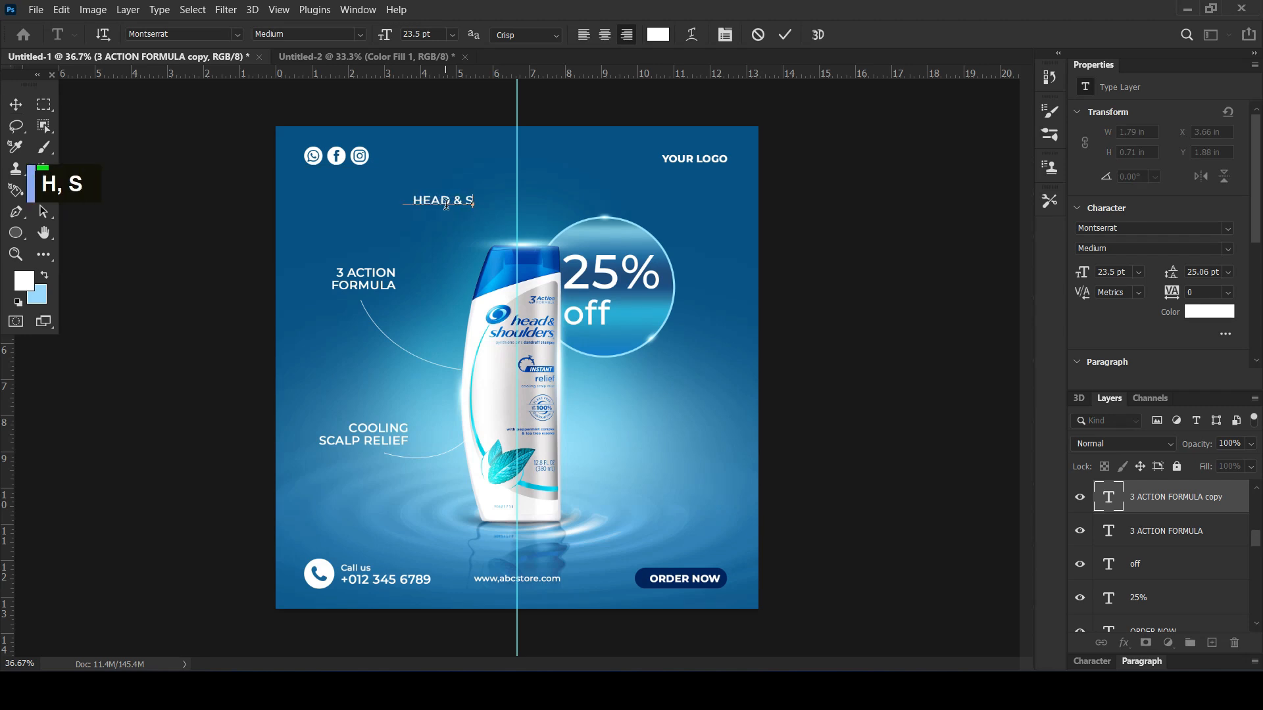
{"action": "type", "text": "HOULDERS"}
{"action": "left_click", "coordinate": [16, 104]}
Centre the "HEAD & SHOULDERS" title between the social icons and the logo and enlarge it to about 123%
{"action": "left_click_drag", "start_coordinate": [445, 201], "coordinate": [597, 150]}
{"action": "key", "text": "shift+Up"}
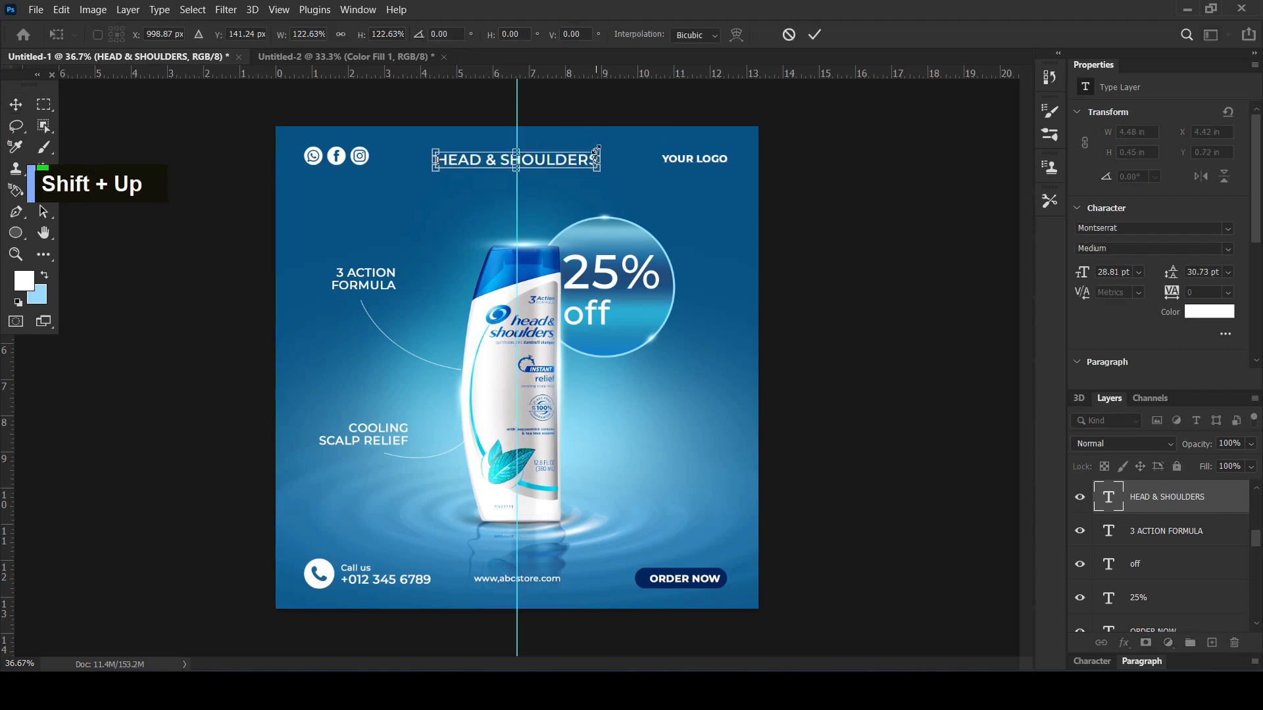
{"action": "key", "text": "Return"}
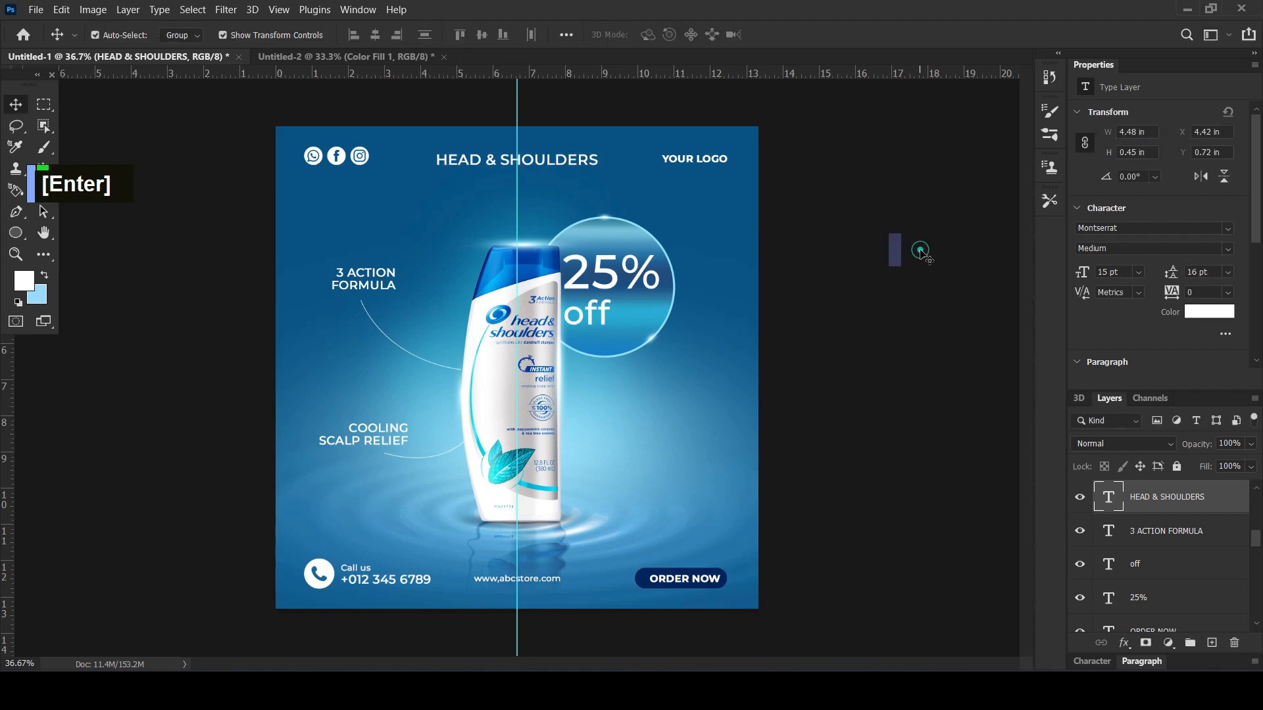
Deselect the title and remove the vertical centre guide from the canvas
{"action": "left_click", "coordinate": [916, 249]}
{"action": "scroll", "coordinate": [847, 274], "scroll_direction": "down", "scroll_amount": 1}
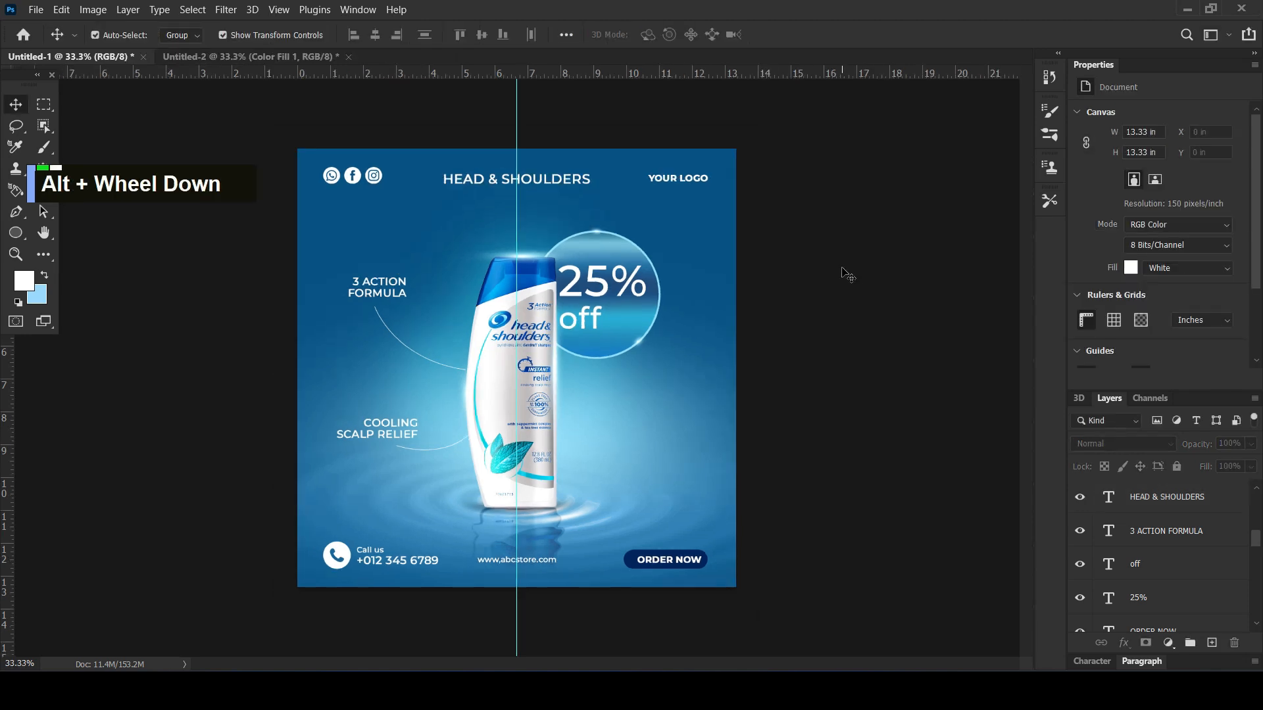
{"action": "left_click_drag", "start_coordinate": [519, 120], "coordinate": [8, 220]}
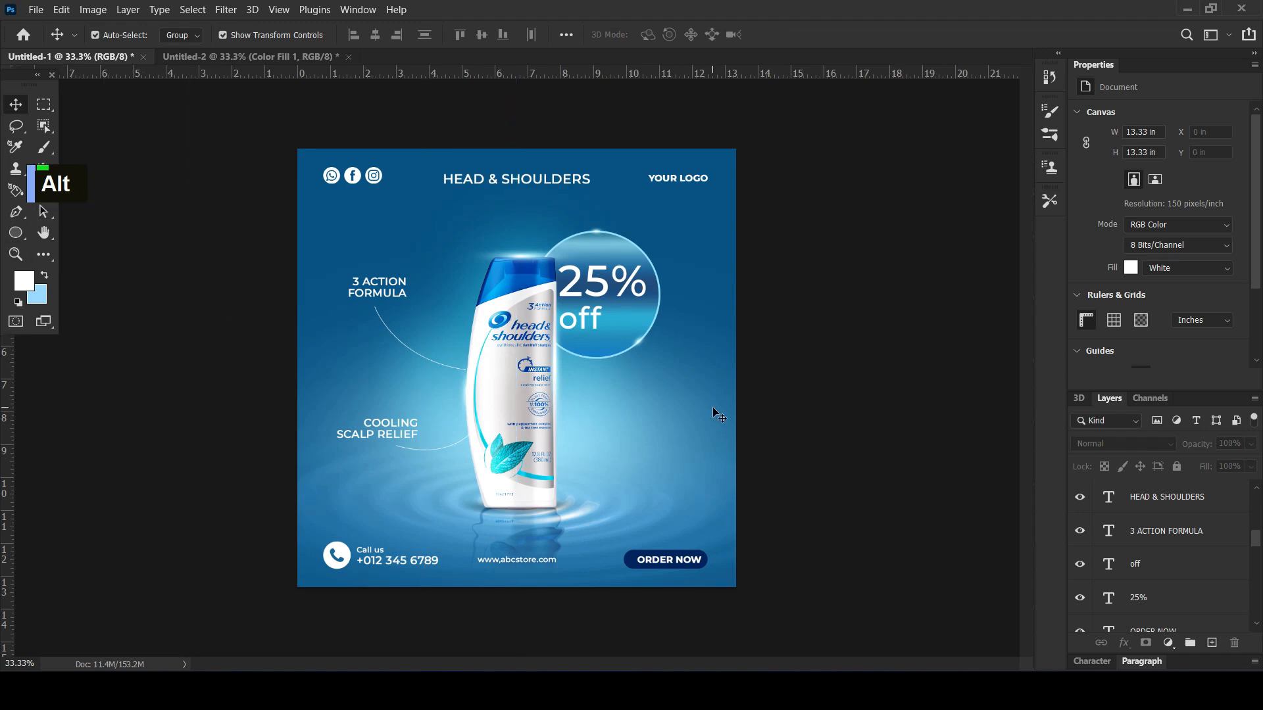